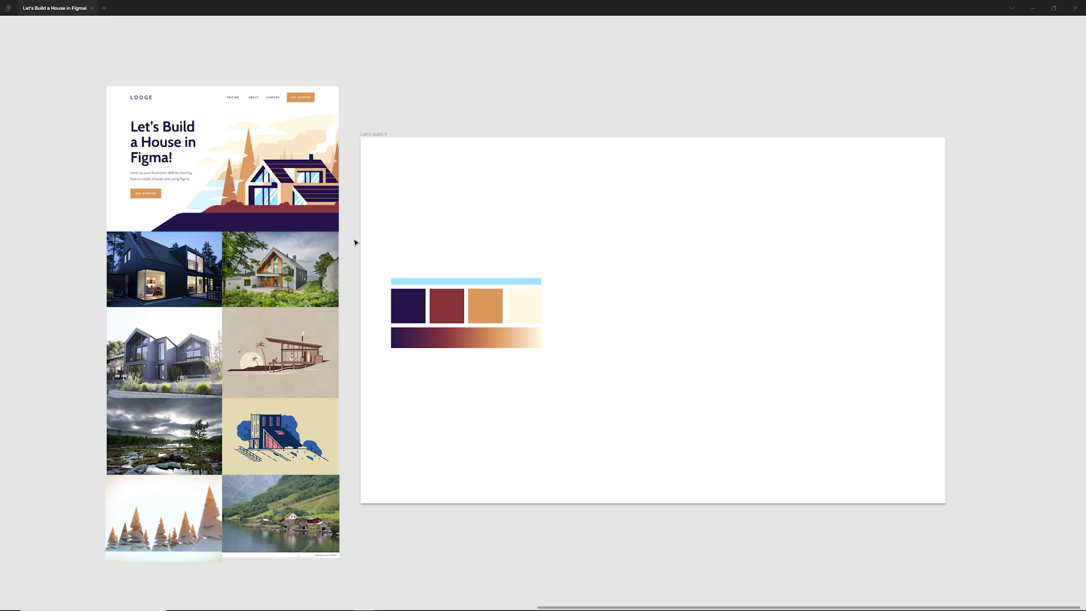
left_click(415, 310)
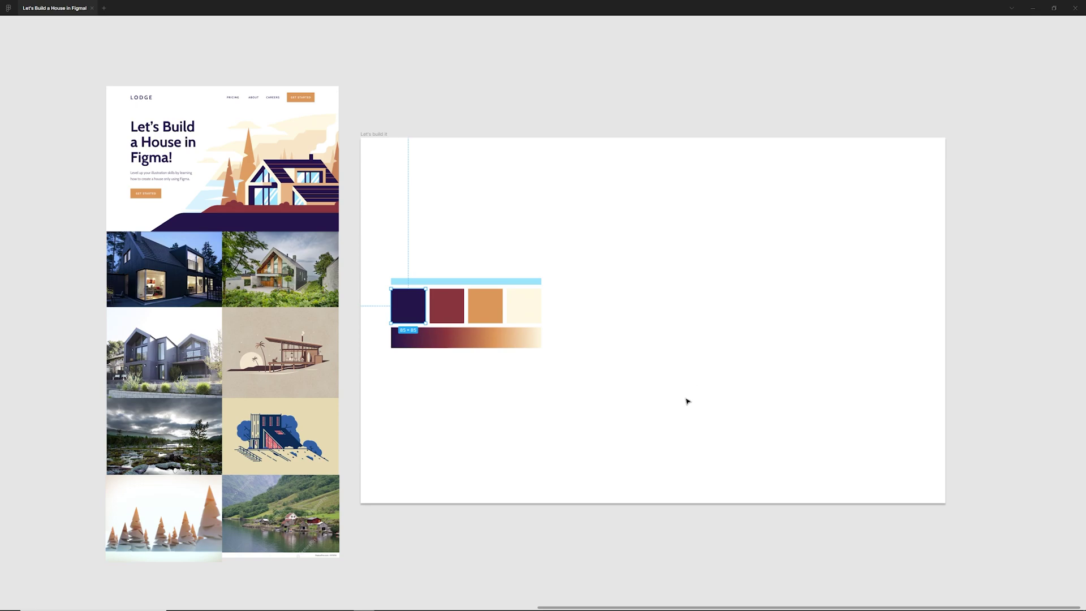
left_click(452, 343)
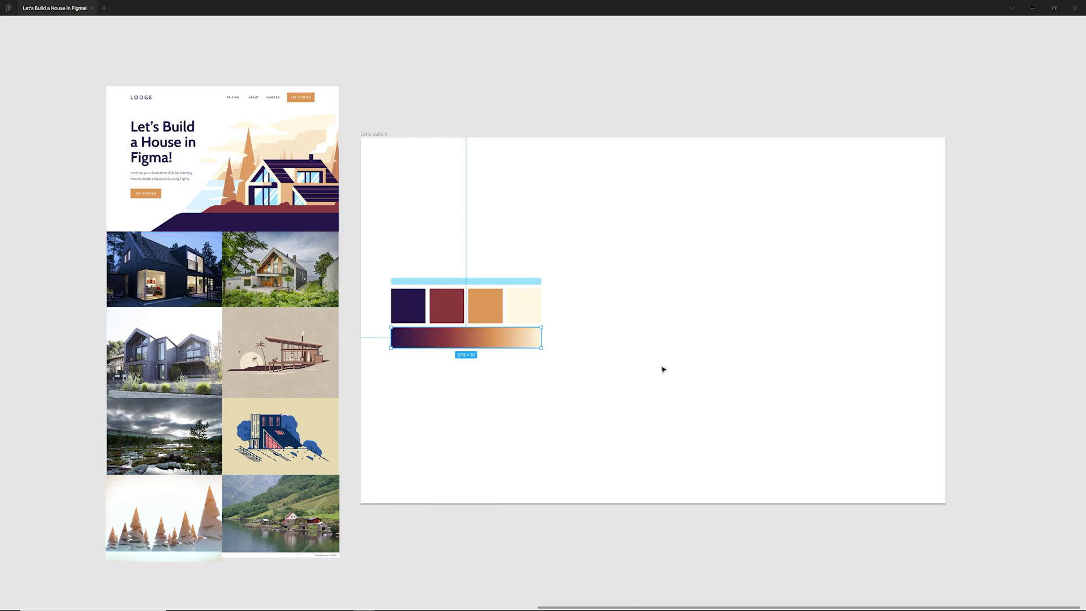
left_click(472, 281)
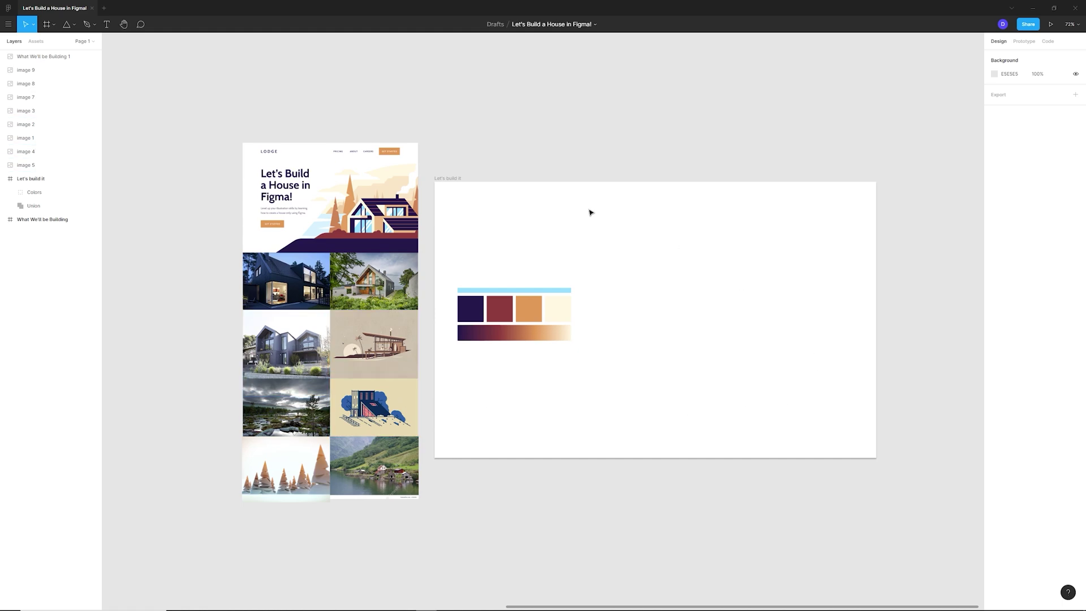
Draw a square about 122 wide in the empty area beside the colour palette as the house's front wall.
left_click(73, 24)
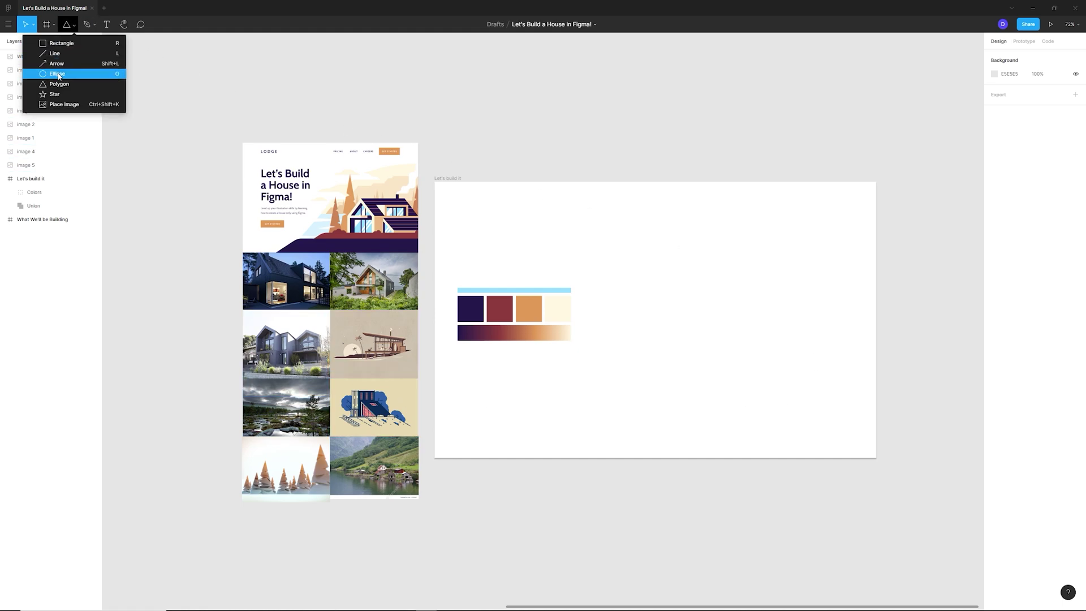
left_click(57, 44)
mouse_move(674, 296)
left_mouse_down()
mouse_move(720, 345)
mouse_move(712, 334)
left_mouse_up()
scroll(735, 286, "up", 5)
Draw a triangular polygon about 141 by 98 just above the square as the house's gable.
left_click(72, 24)
left_click(68, 97)
mouse_move(590, 326)
left_mouse_down()
mouse_move(684, 234)
mouse_move(645, 258)
mouse_move(644, 280)
mouse_move(689, 305)
mouse_move(649, 271)
mouse_move(649, 258)
left_mouse_up()
scroll(850, 309, "down", 2)
left_click_drag(713, 275, 714, 272)
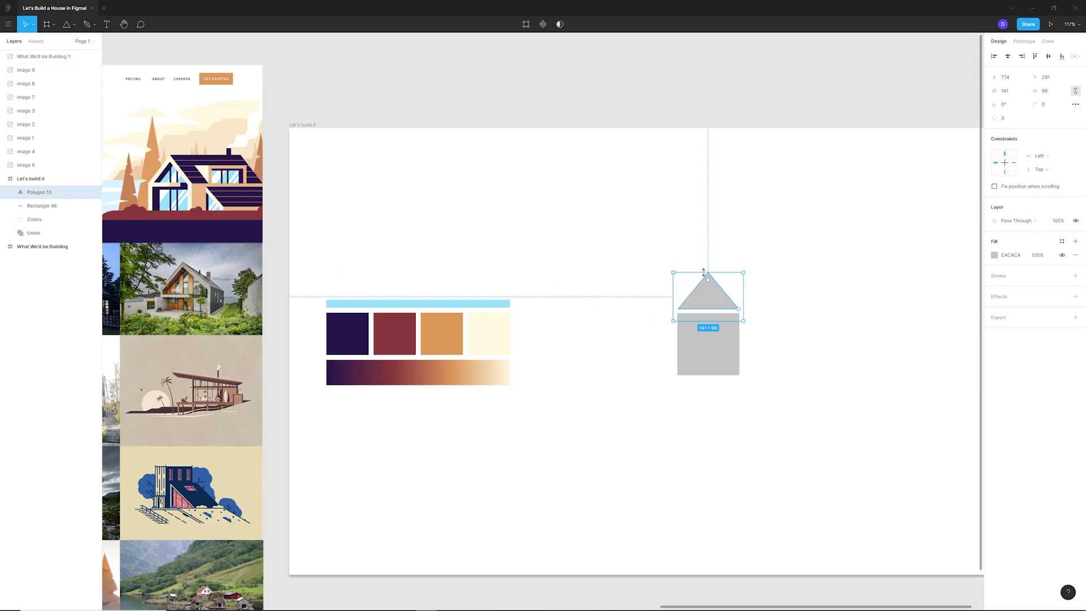
Align the triangle with the square so the gable sits flush on the front wall.
scroll(746, 325, "up", 5)
double_click(634, 281)
left_click_drag(723, 266, 708, 553)
left_click_drag(451, 255, 497, 523)
left_click(707, 272)
key("Up")
key("Up")
left_click(756, 258)
scroll(689, 338, "down", 5)
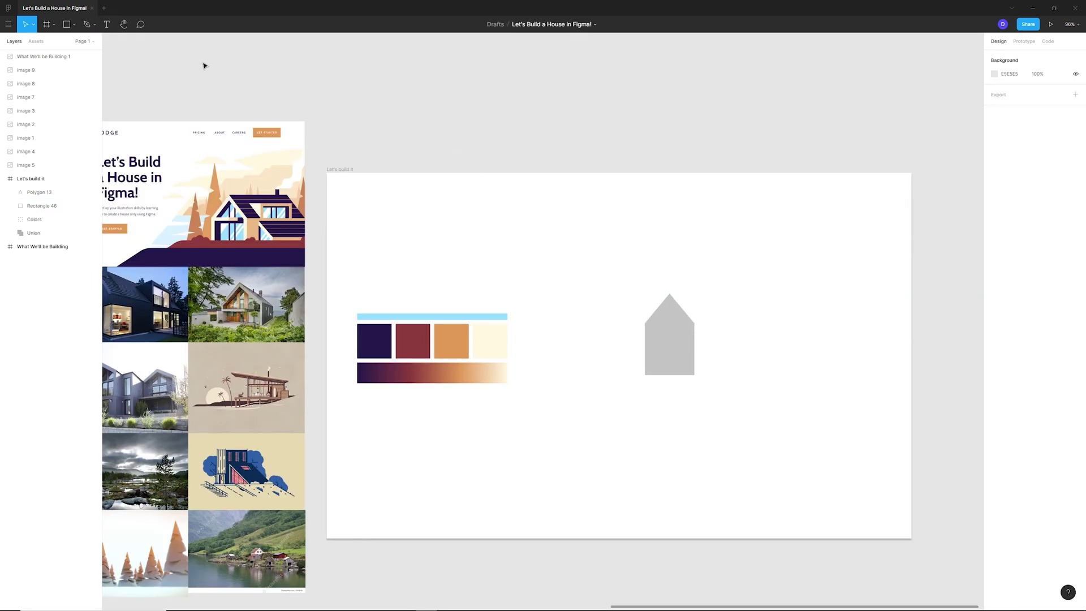
Draw a roof rectangle about 318 by 76 extending sideways from the gable's peak.
key("r")
scroll(775, 310, "up", 3)
left_click_drag(582, 279, 814, 332)
scroll(777, 303, "down", 3)
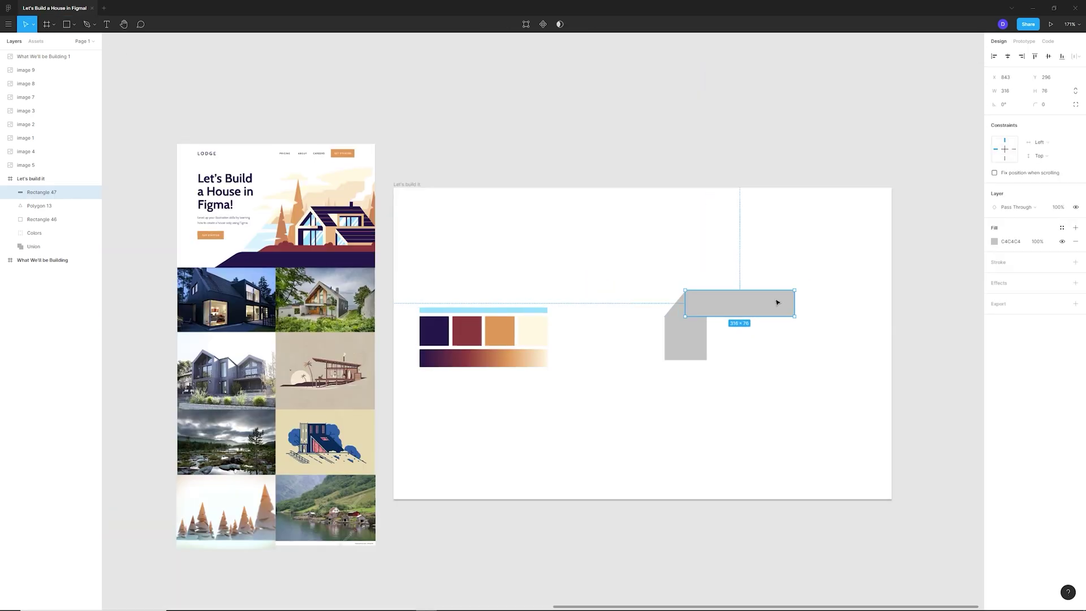
Duplicate the gable triangle and place the copy at the far end of the roof rectangle.
left_click_drag(673, 309, 482, 379, "alt")
left_click(839, 358)
left_click(791, 303)
Adjust the roof rectangle's corner points so its lower edge lines up with the bases of the two triangles.
scroll(792, 302, "up", 4)
double_click(741, 316)
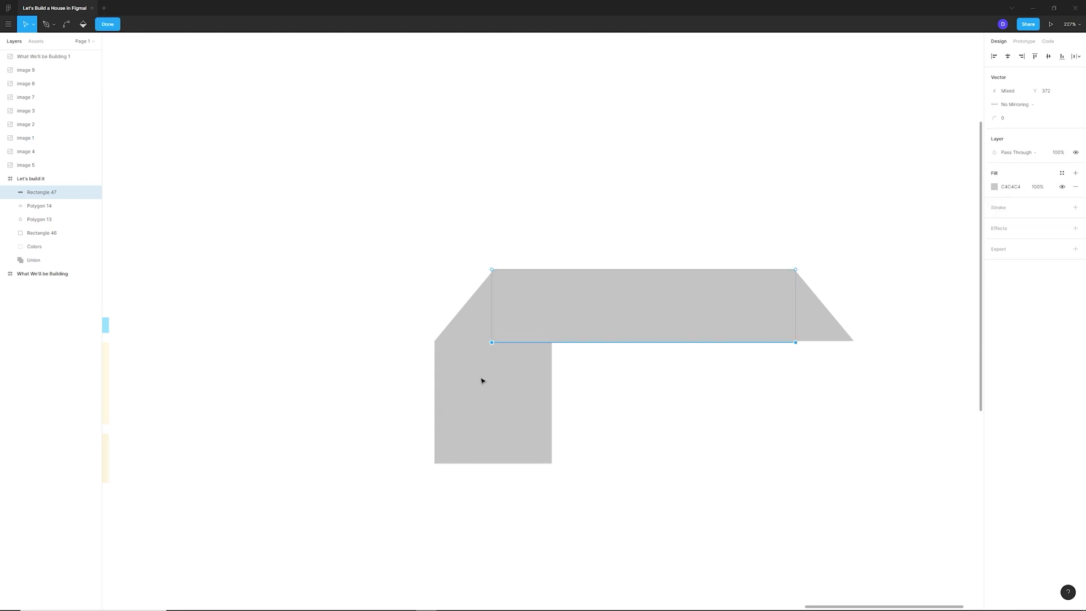
scroll(773, 368, "up", 3)
left_click(849, 405)
scroll(848, 405, "down", 5)
left_click(713, 340)
double_click(714, 340)
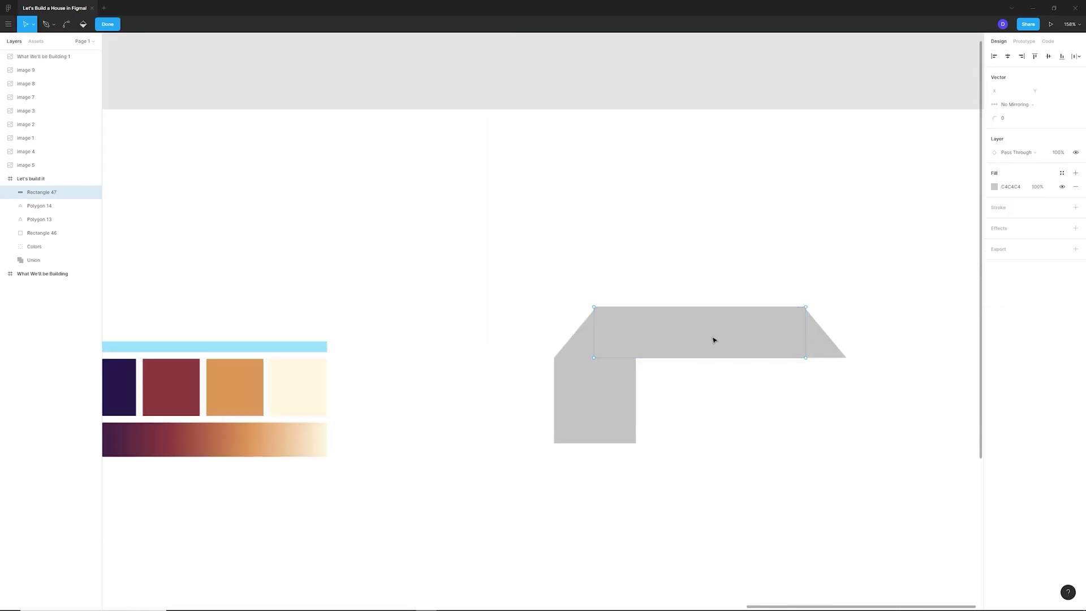
scroll(593, 362, "up", 5)
left_click_drag(599, 351, 601, 352)
Align the roof rectangle's top edge and far end with the peaks of the two triangles.
scroll(533, 313, "down", 4)
left_click_drag(542, 252, 814, 269)
scroll(834, 283, "up", 4)
scroll(828, 281, "up", 10)
scroll(815, 269, "down", 8)
left_click(818, 345)
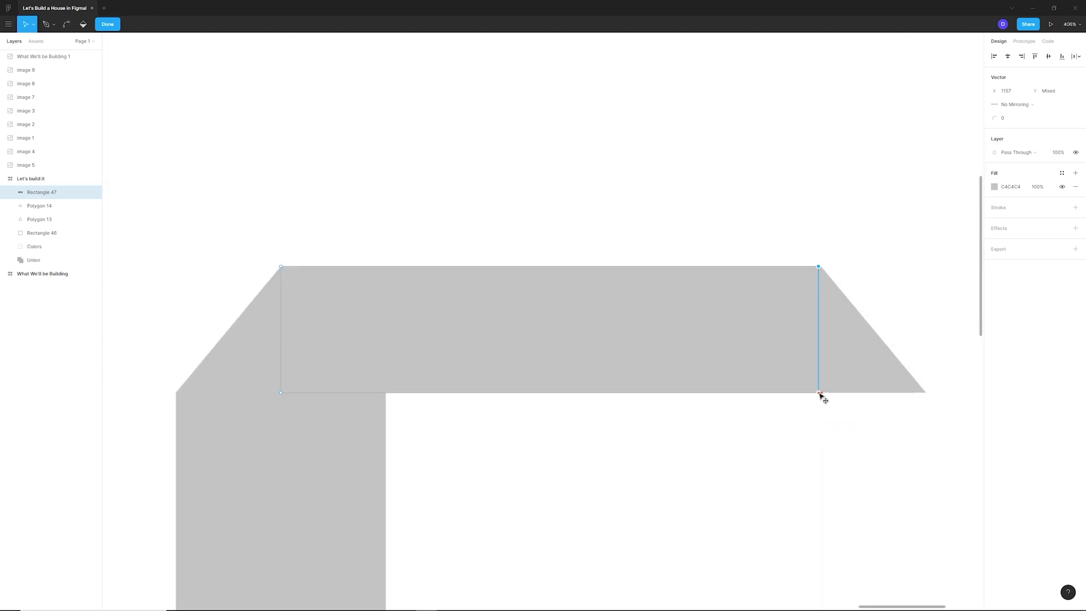
scroll(820, 395, "up", 5)
left_click_drag(718, 317, 759, 314)
key("Escape")
scroll(848, 283, "down", 10)
scroll(840, 295, "up", 1)
key("Escape")
Draw a side wall rectangle beneath the roof, spanning from the front wall to the roof's far tip.
scroll(839, 295, "up", 5)
key("r")
mouse_move(681, 390)
left_mouse_down()
mouse_move(814, 336)
mouse_move(786, 369)
left_mouse_up()
scroll(797, 327, "up", 3)
scroll(830, 308, "down", 1)
Adjust the side wall's top edge and outer corner points to meet the roof's lower outer tip.
key("Return")
scroll(780, 358, "up", 10)
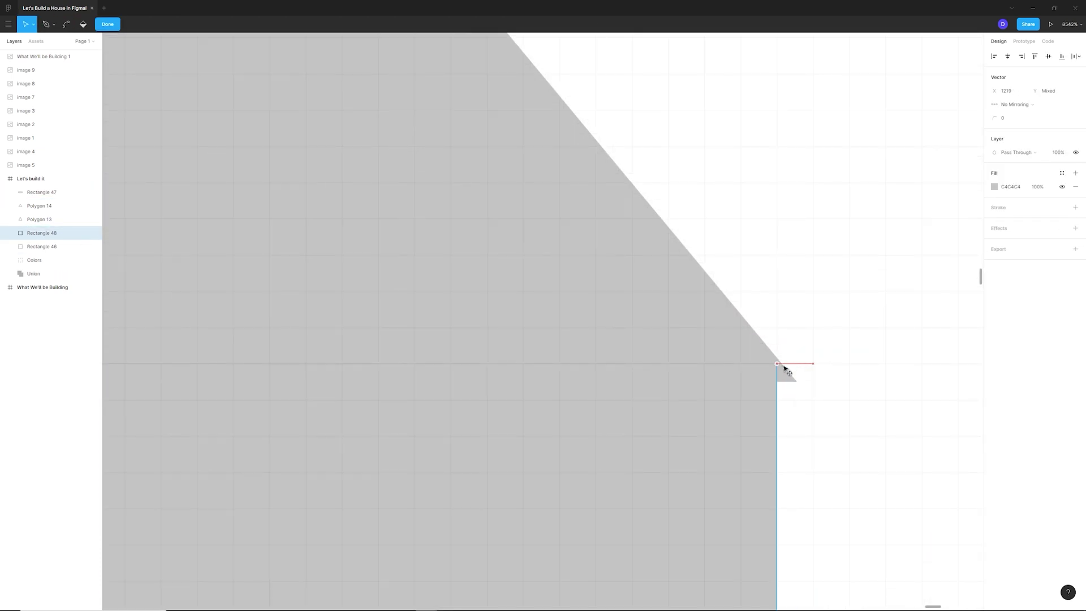
key("Escape")
scroll(808, 356, "down", 15)
key("Return")
scroll(841, 373, "up", 10)
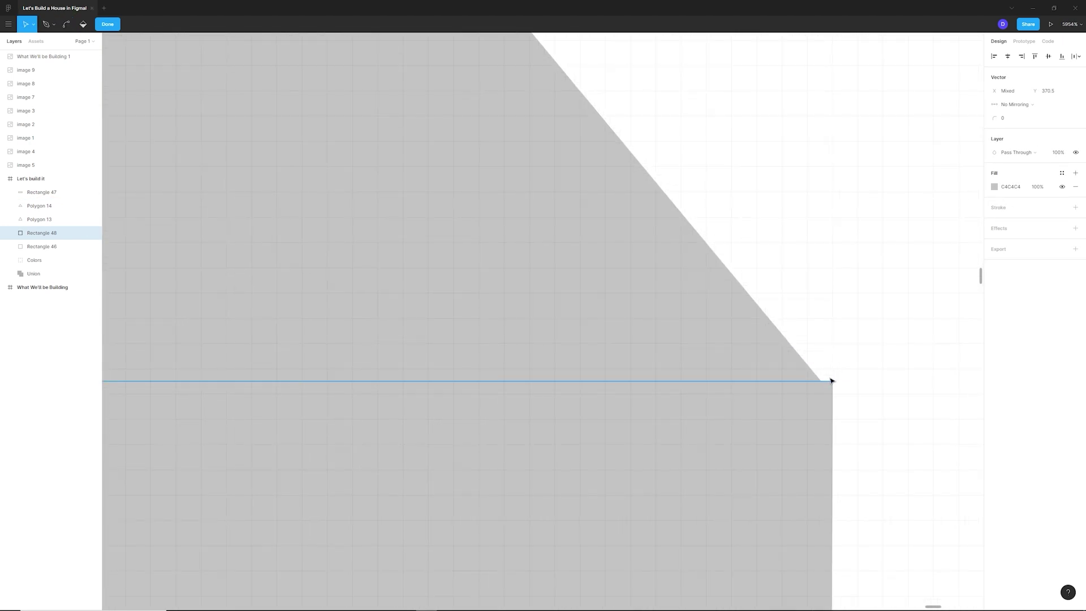
scroll(840, 396, "down", 10)
left_click(843, 467)
scroll(844, 368, "up", 12)
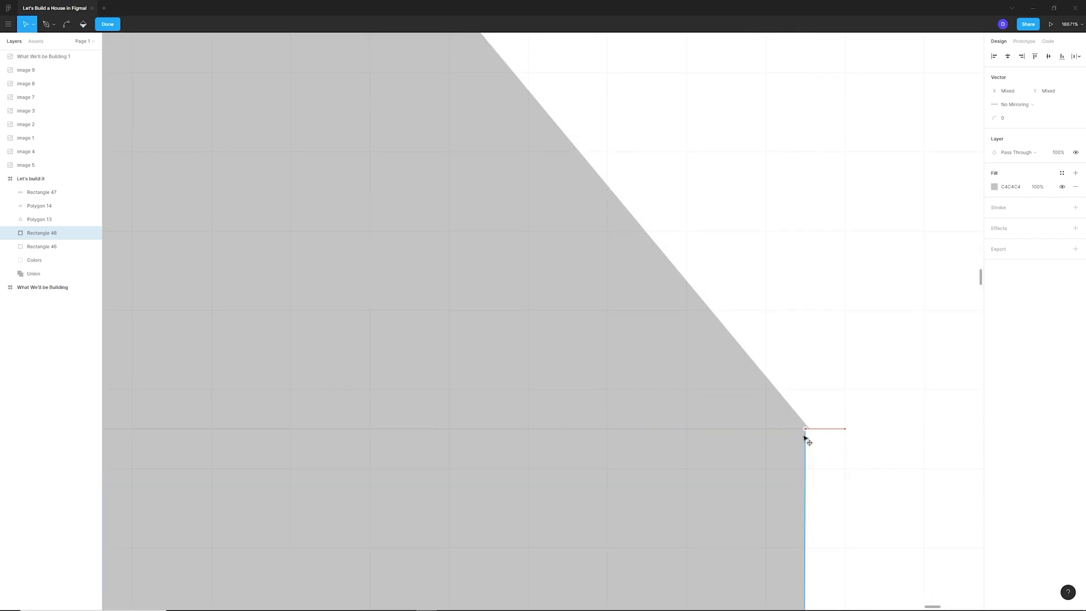
scroll(805, 419, "down", 12)
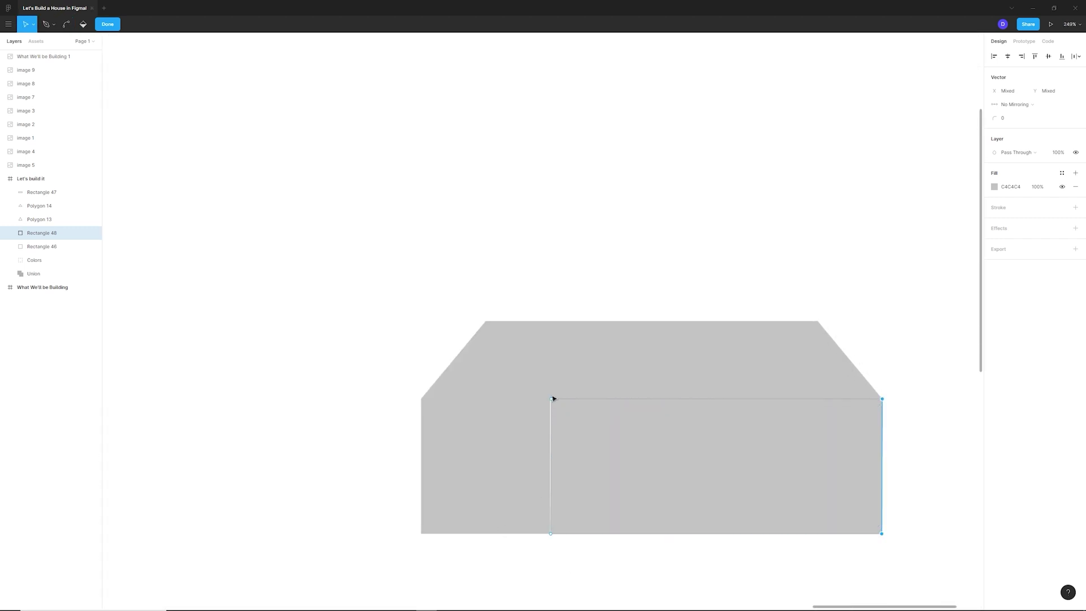
Move the side wall's inner corner point to close the gap with the front wall.
scroll(550, 533, "up", 15)
key("Escape")
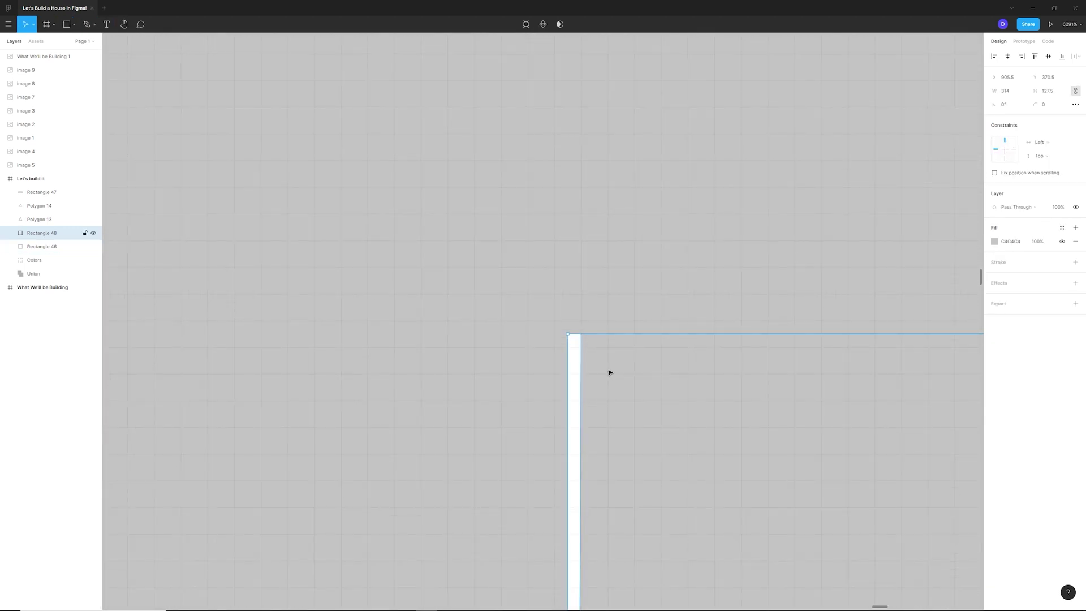
double_click(582, 334)
scroll(589, 313, "down", 15)
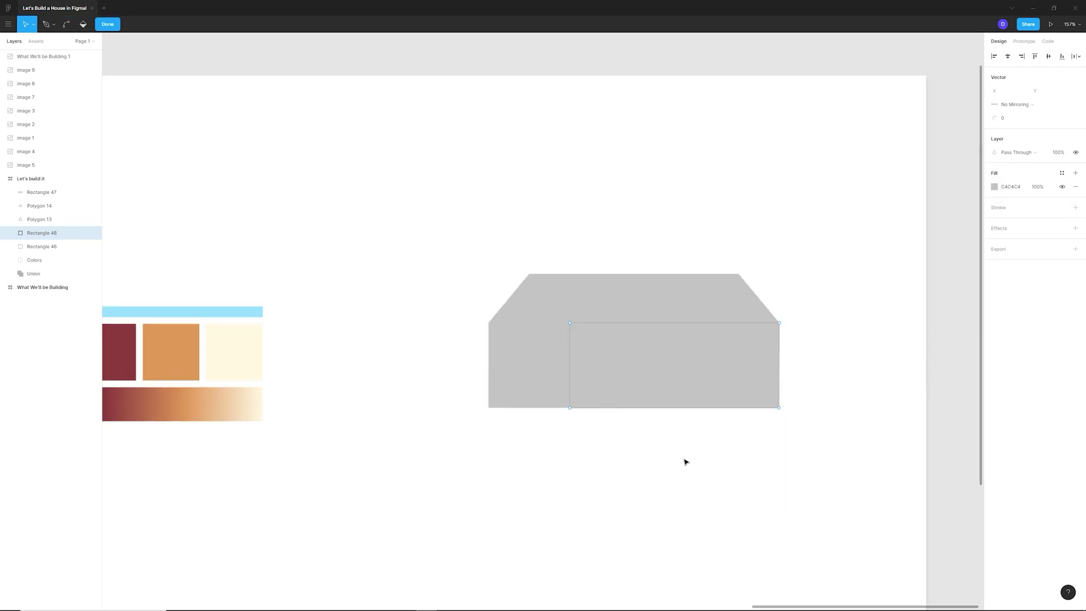
left_click(686, 462)
scroll(696, 439, "down", 4)
scroll(610, 435, "up", 2)
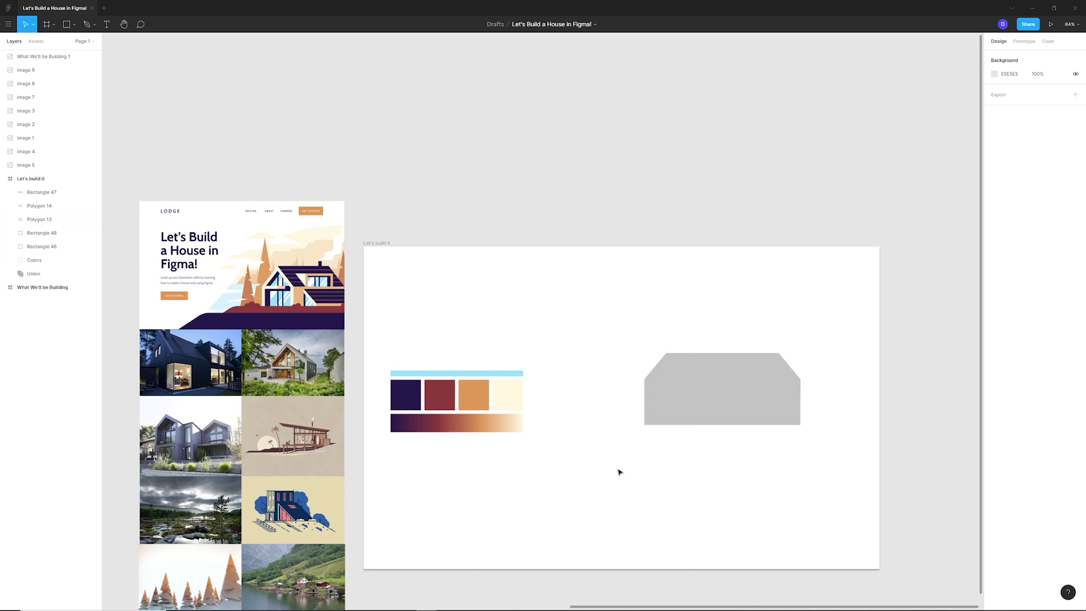
Fill the front wall and its gable triangle with the palette's cream colour and bring both to the front.
left_click(667, 416)
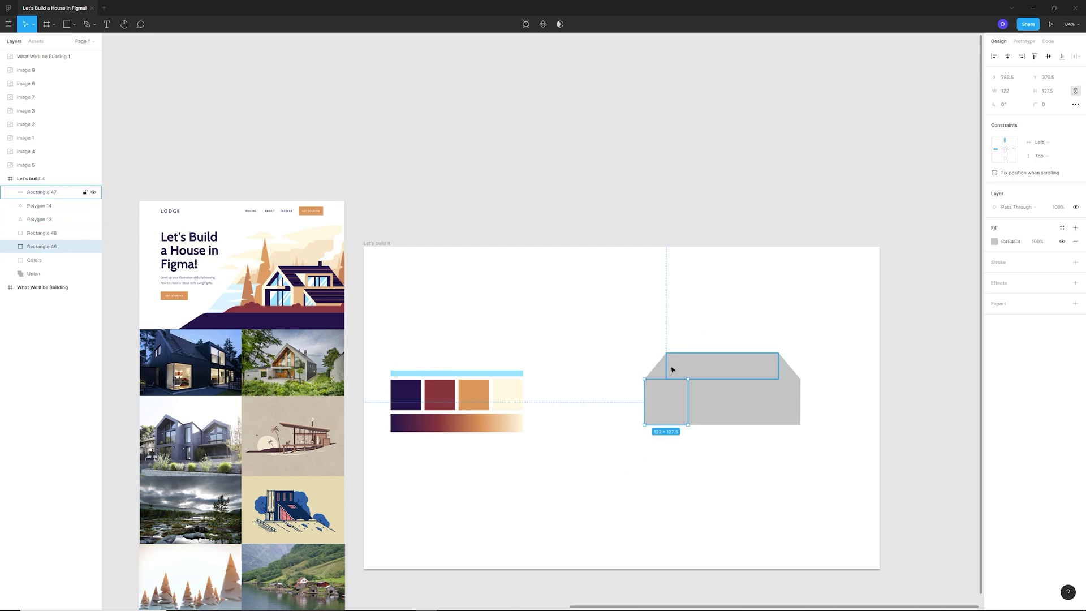
left_click(664, 373, "shift")
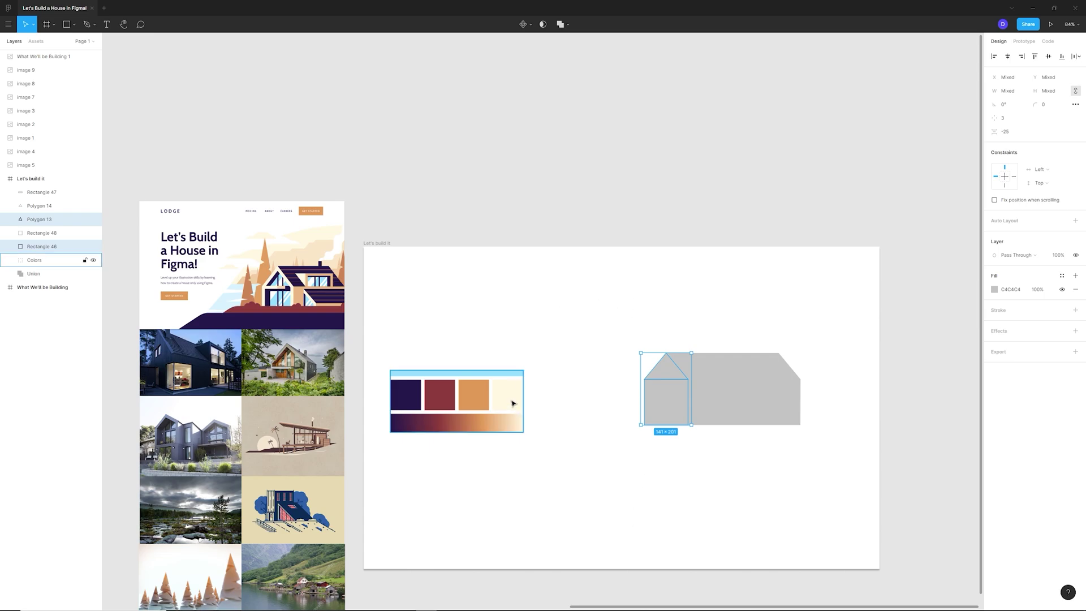
key("i")
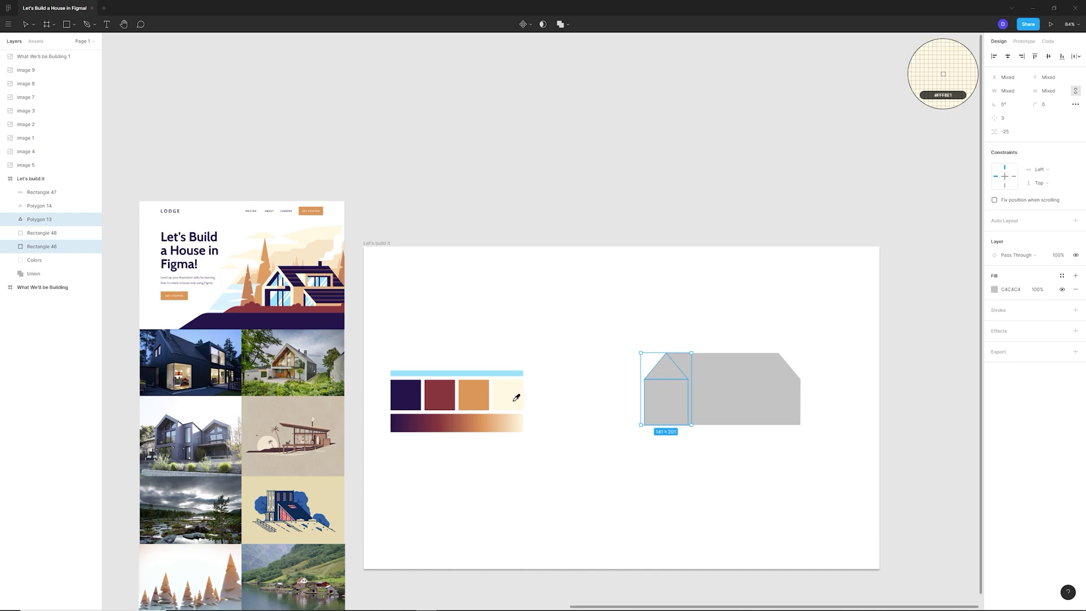
left_click(512, 390)
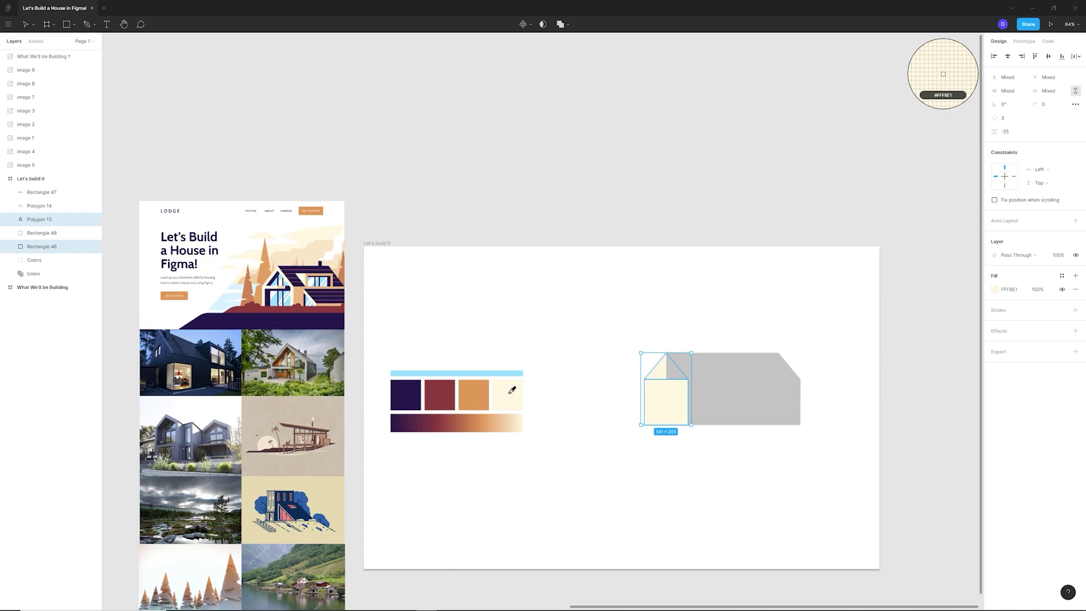
right_click(657, 392)
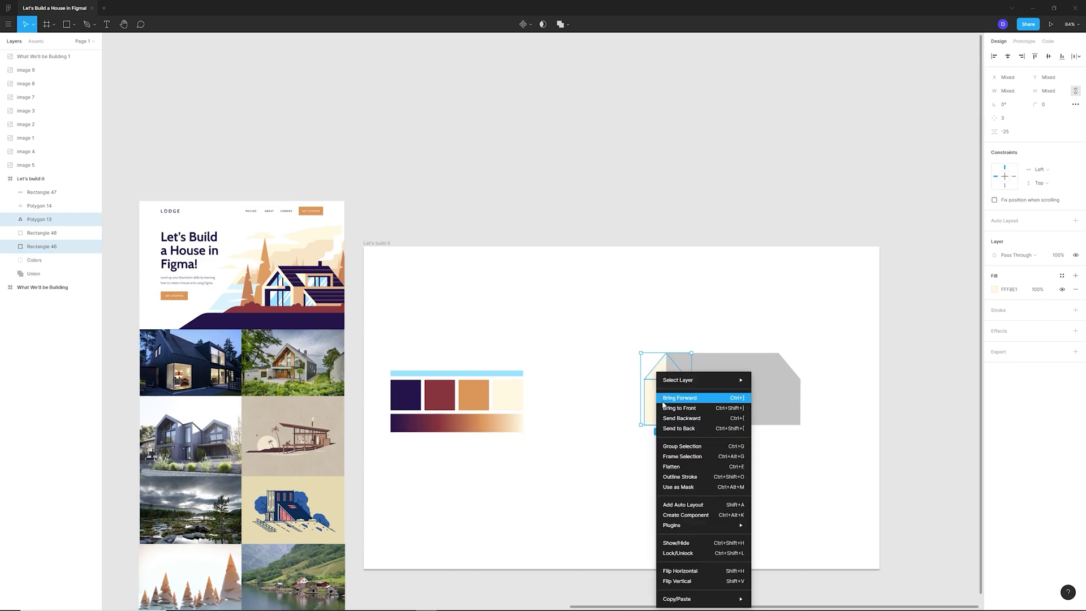
mouse_move(723, 600)
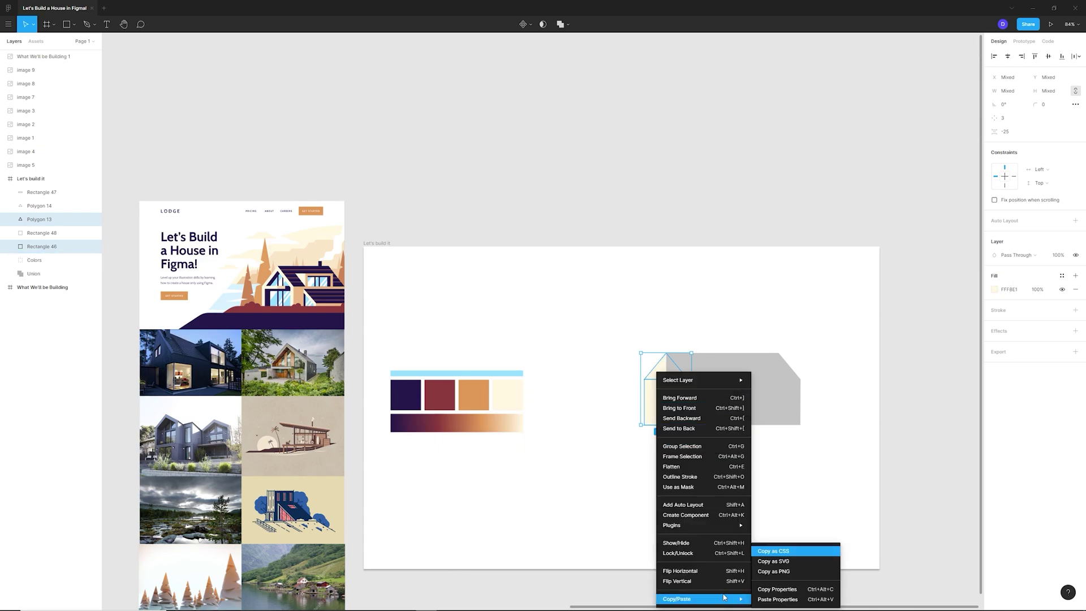
left_click(708, 408)
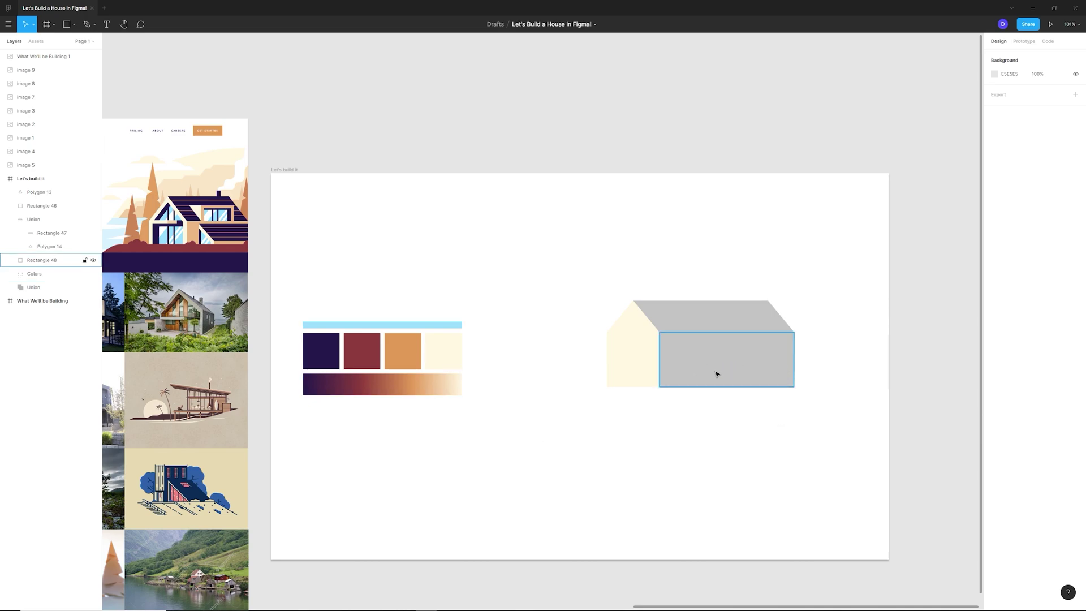
Fill the side wall with a light tan sampled from the pale end of the palette's gradient bar.
left_click(707, 355)
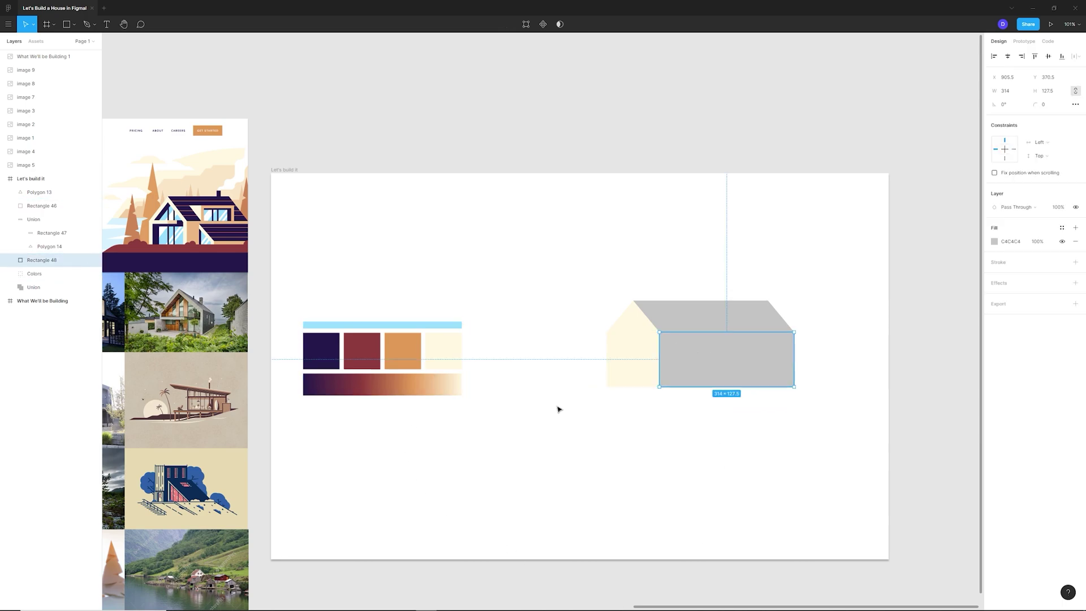
key("i")
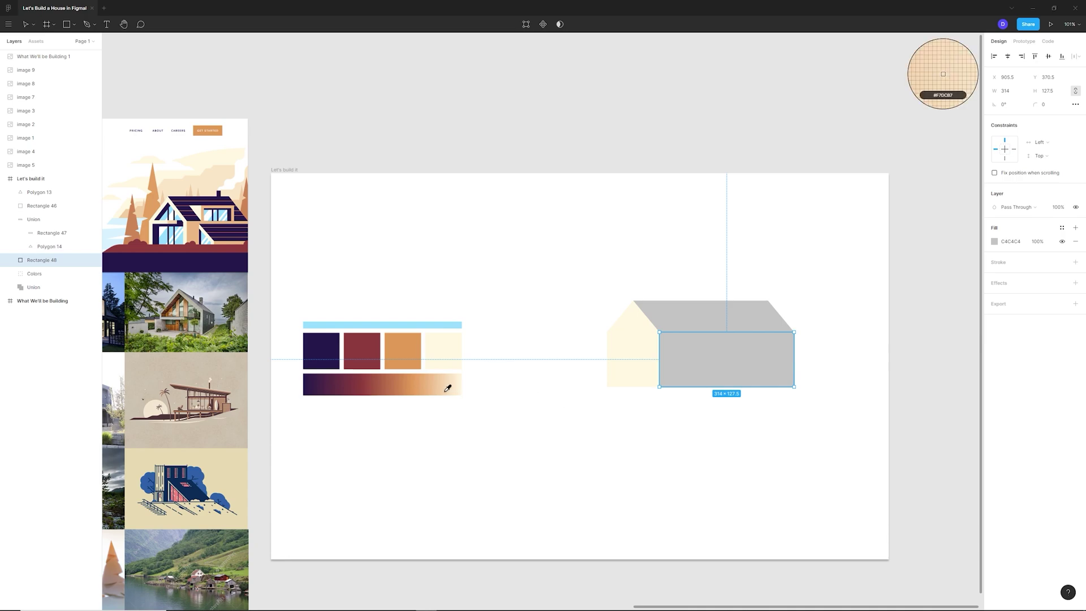
left_click(452, 380)
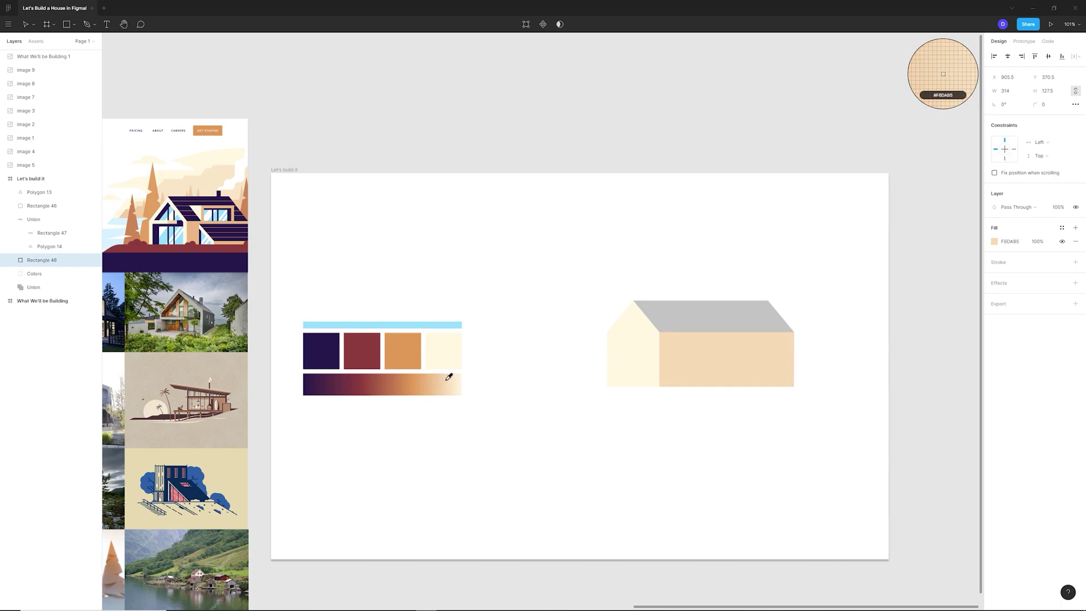
left_click(449, 377)
Fill the merged roof shape with the palette's dark navy colour.
left_click(688, 323)
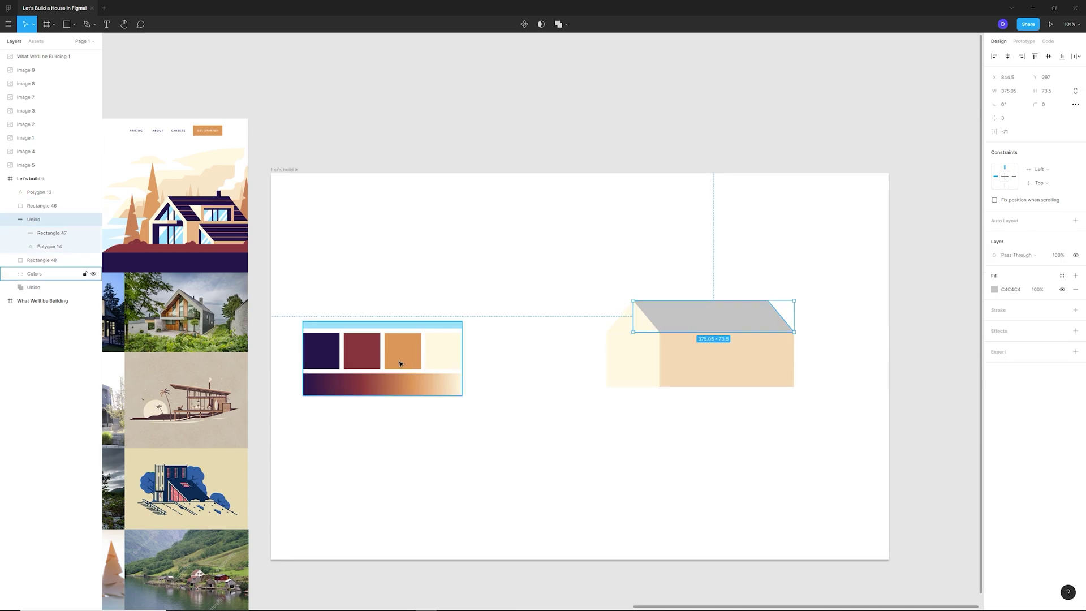
key("i")
left_click(323, 350)
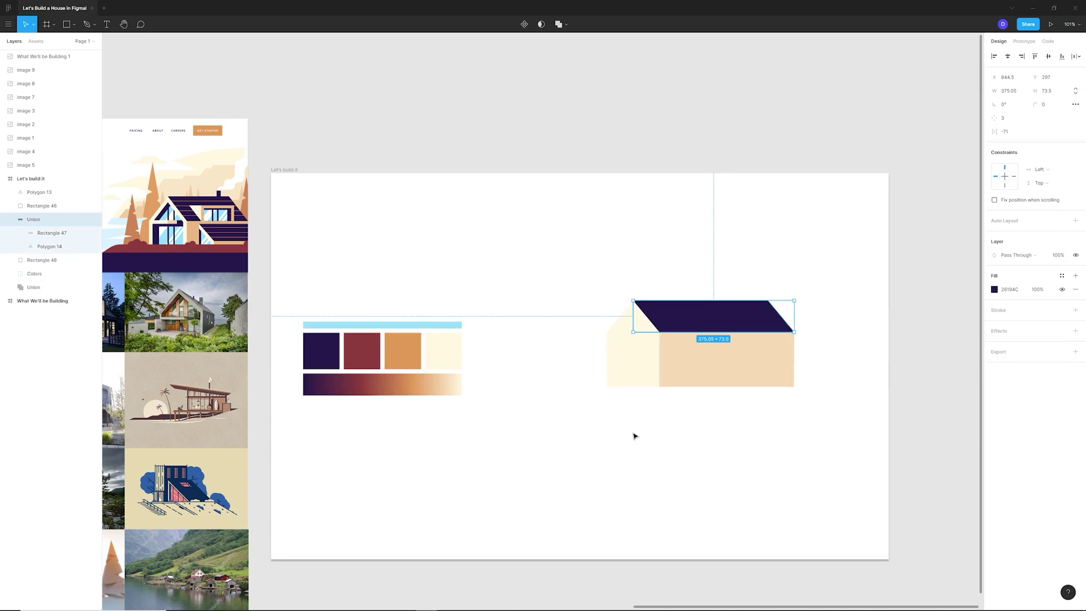
key("f")
left_click(714, 454)
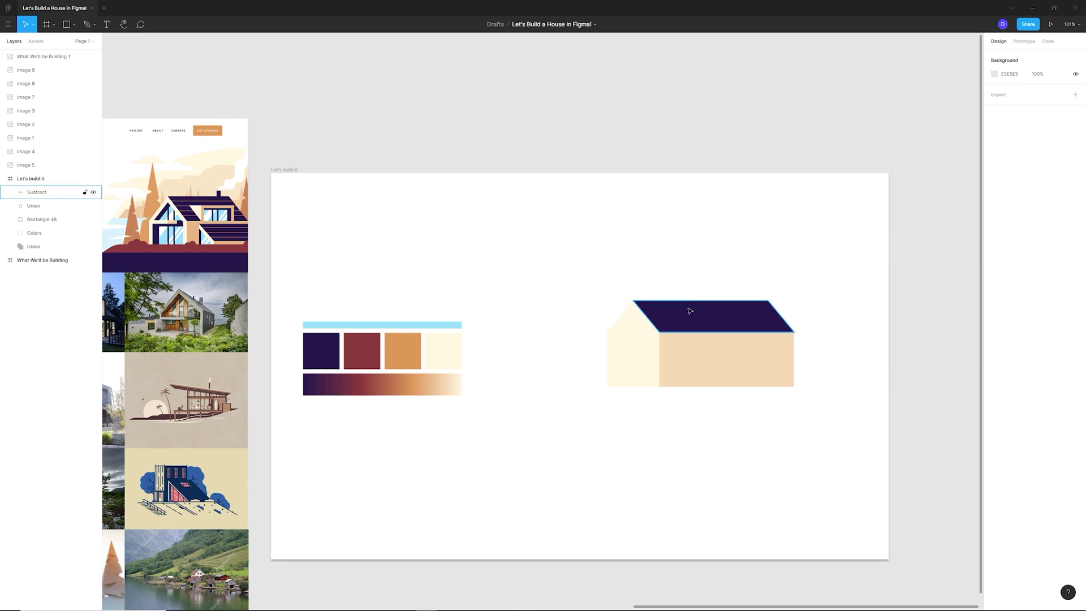
Duplicate the navy roof and place the copy over the side wall at about X 960, Y 397.
left_click(690, 311)
left_click_drag(698, 315, 747, 357)
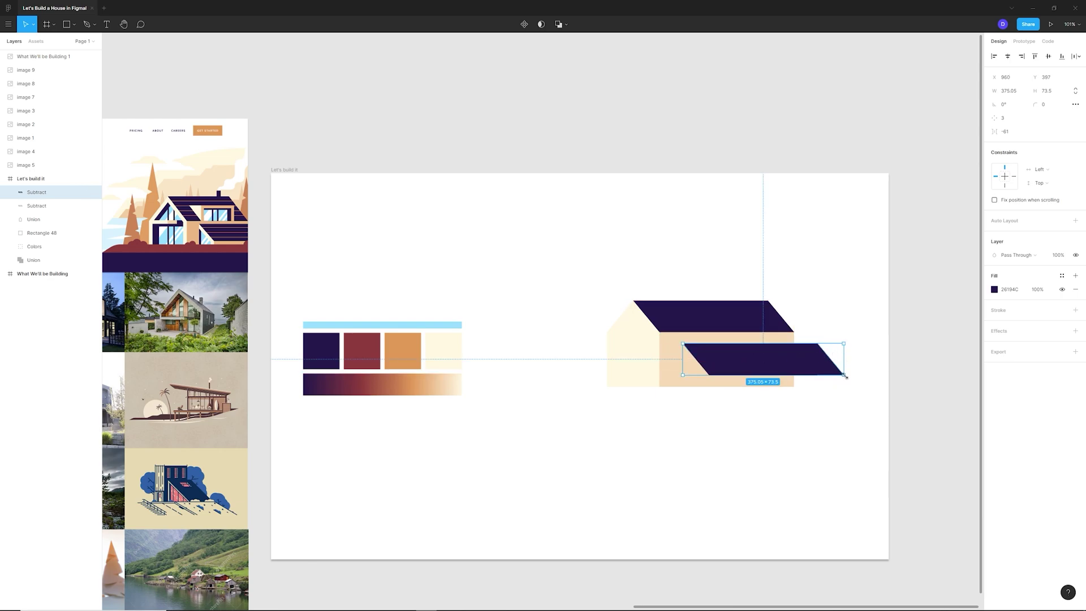
left_click_drag(756, 368, 758, 368)
left_click(748, 445)
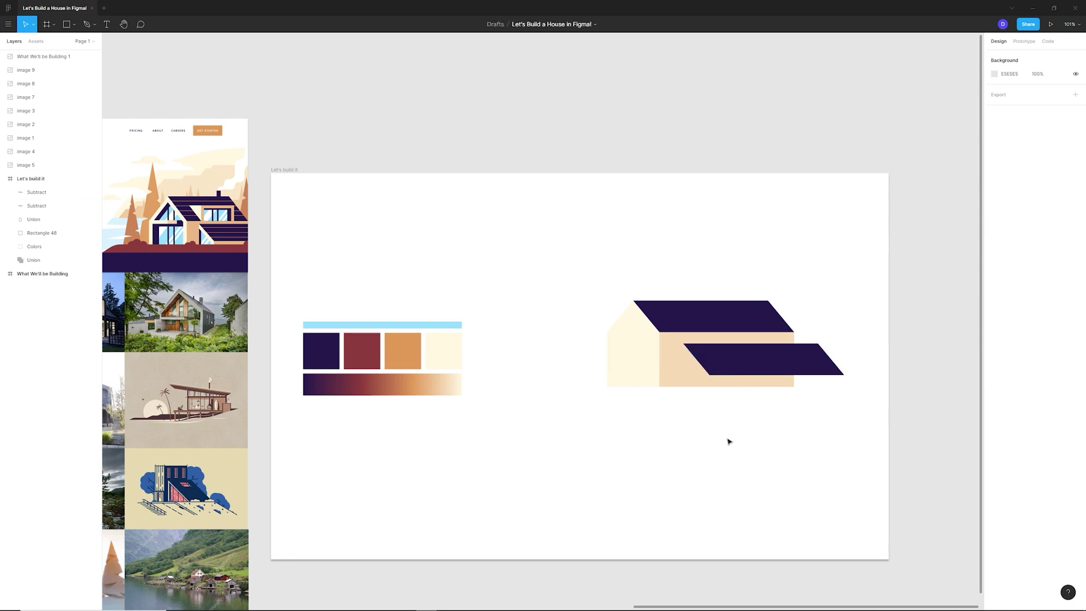
Start a Pen path at the lower roof's upper-left corner (X 961, Y 397) and run it straight down to the side wall's base at Y 498.
key("p")
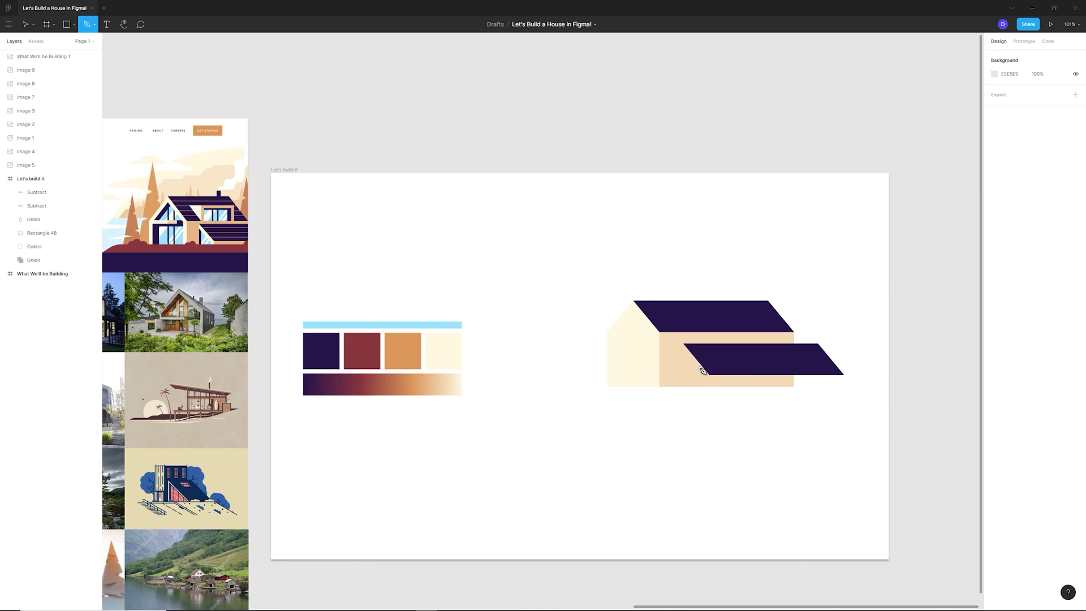
scroll(690, 350, "up", 10)
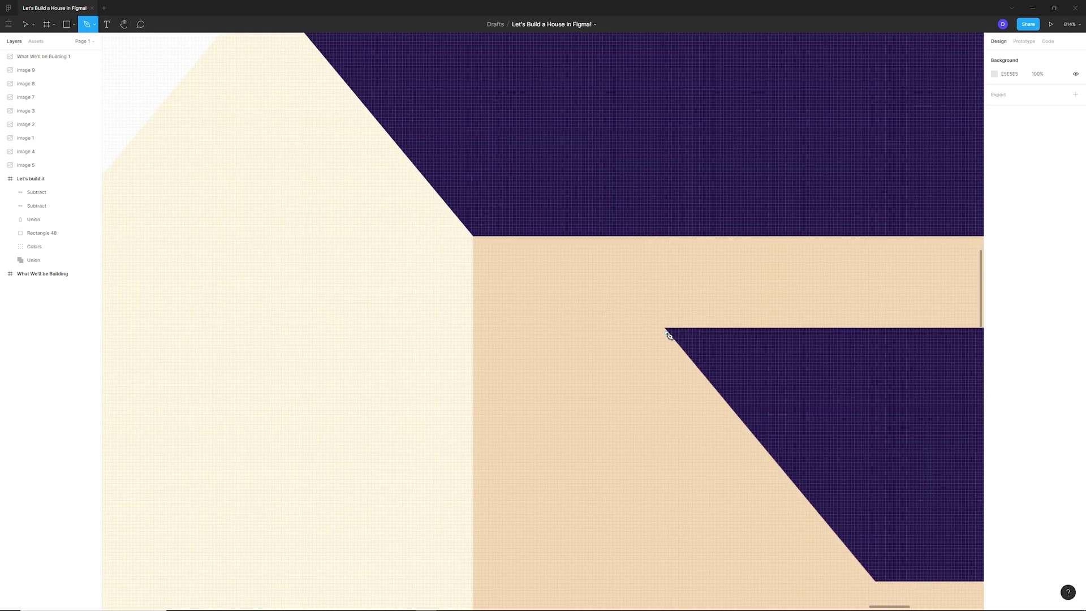
scroll(667, 331, "up", 5)
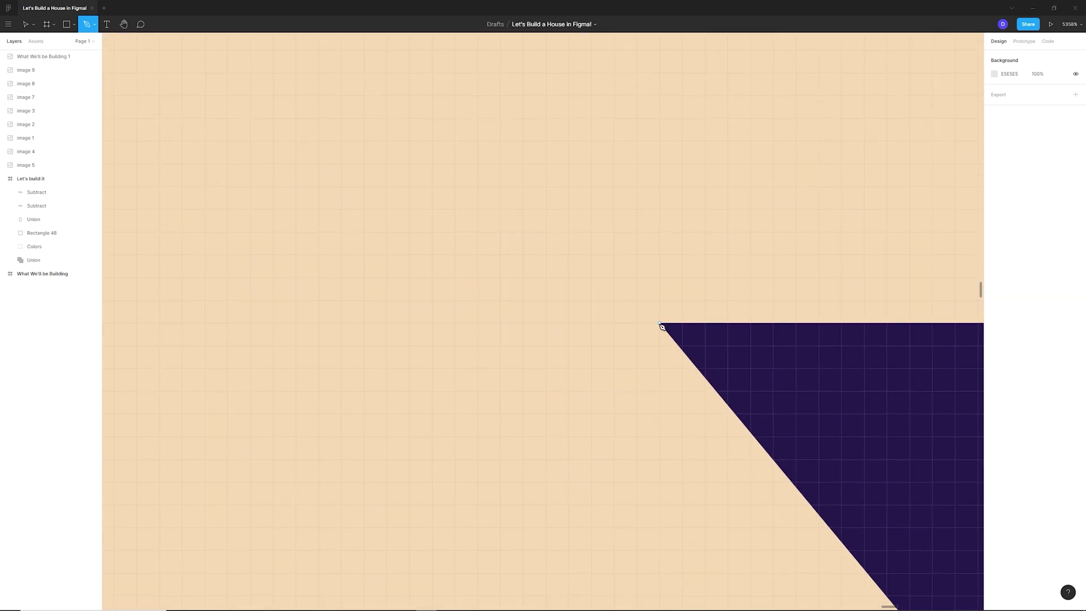
left_click(660, 324)
scroll(647, 328, "down", 15)
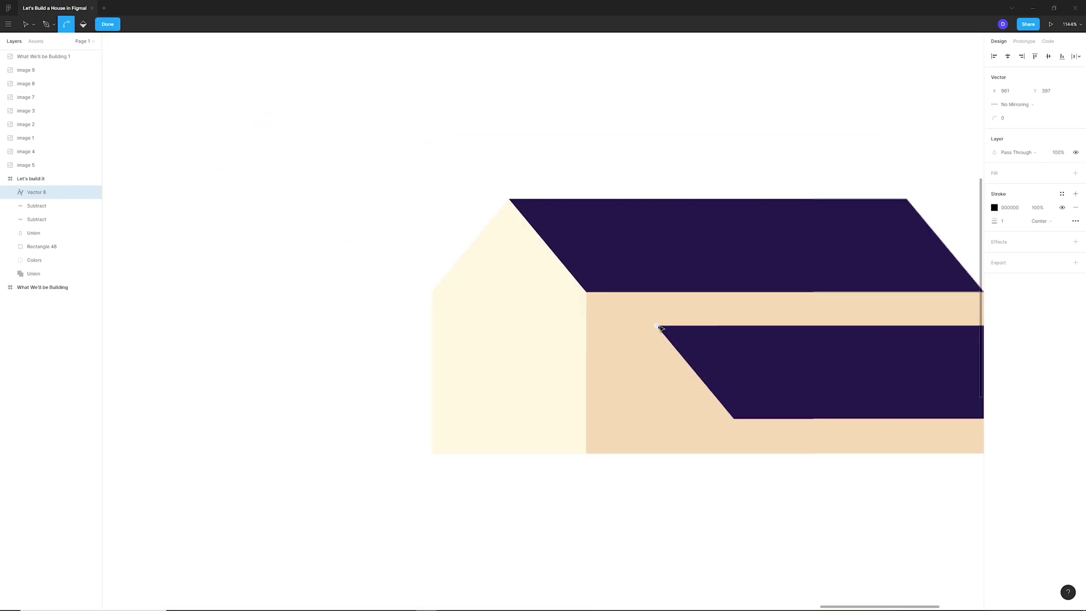
scroll(664, 340, "up", 5)
key("p")
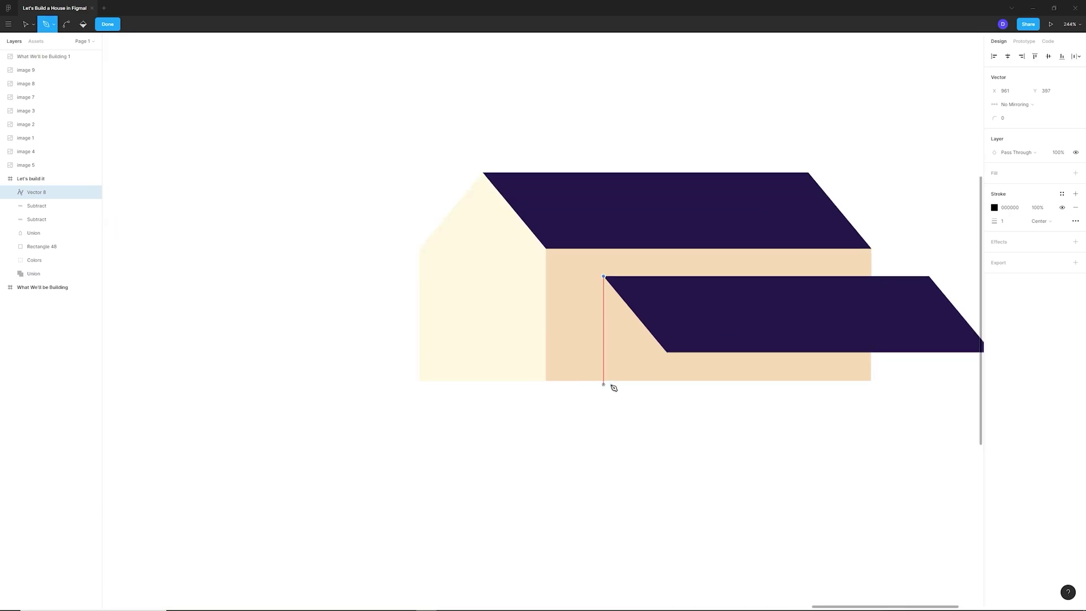
scroll(605, 383, "up", 8)
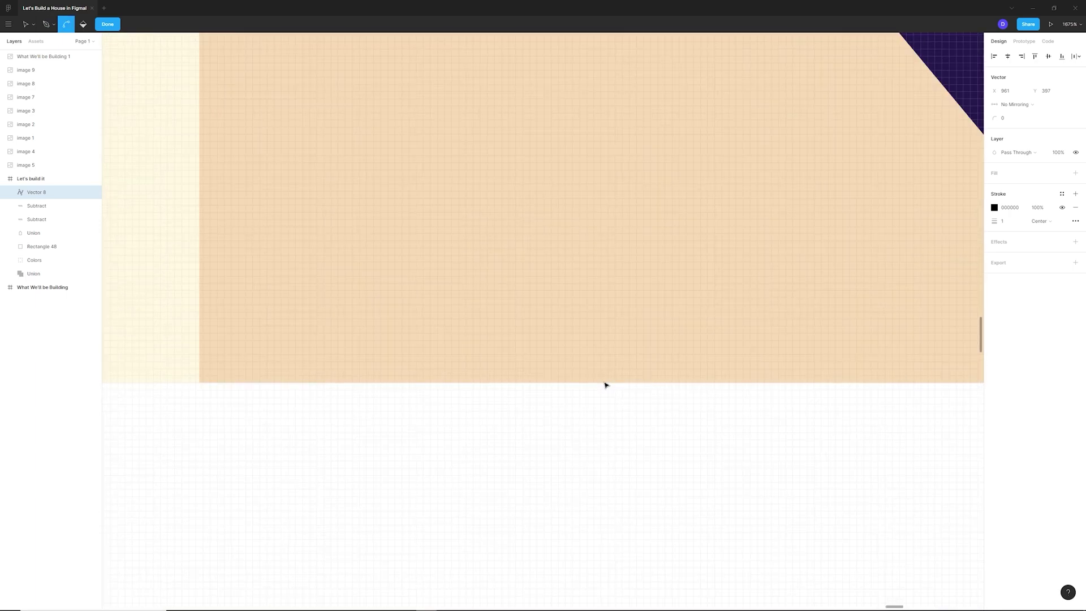
left_click(593, 383)
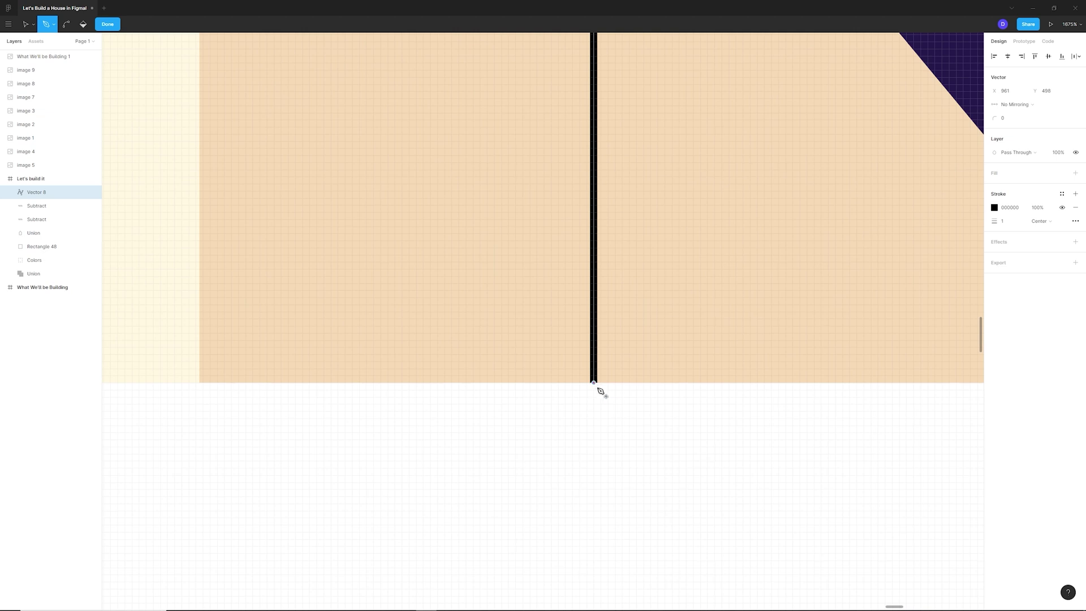
Continue the path along the wall's base to beneath the lower roof's right tip, and up to that tip at about X 1336, Y 470.5.
scroll(593, 385, "down", 12)
scroll(781, 384, "up", 4)
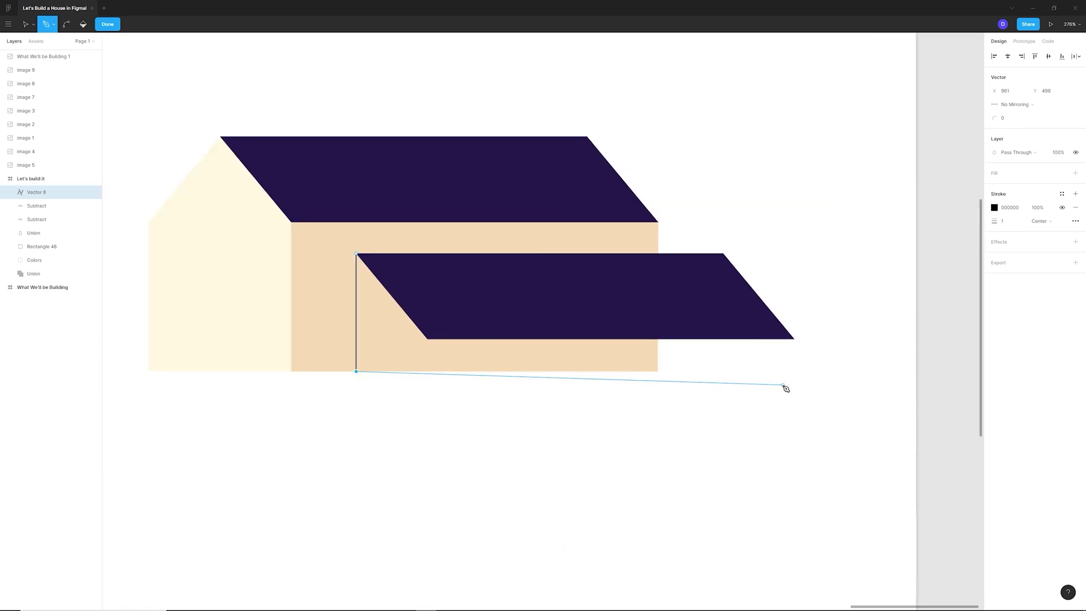
left_click(794, 372)
scroll(818, 339, "up", 10)
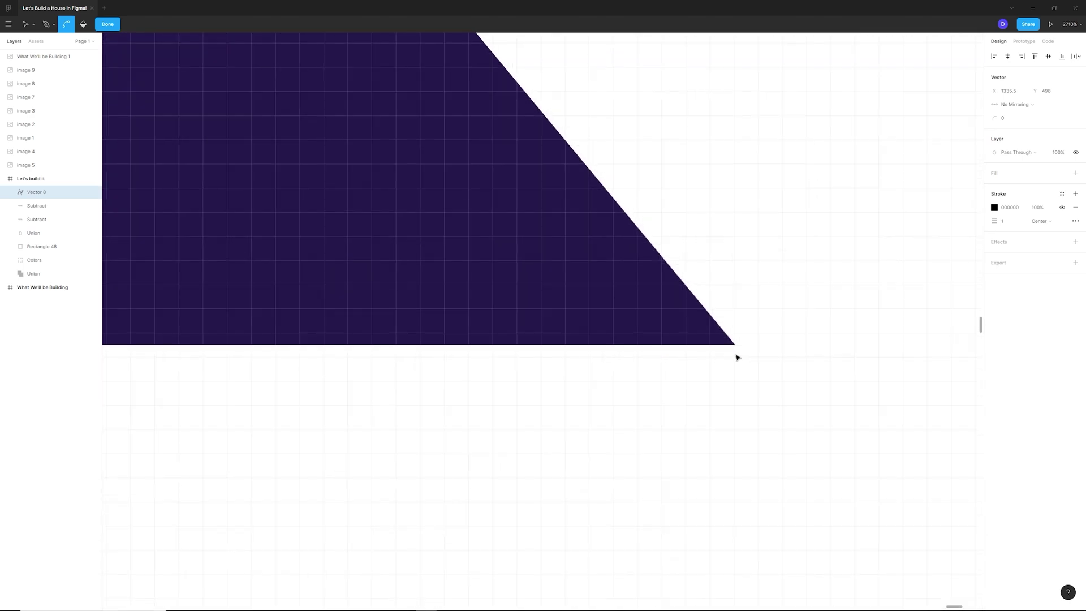
scroll(736, 351, "up", 6)
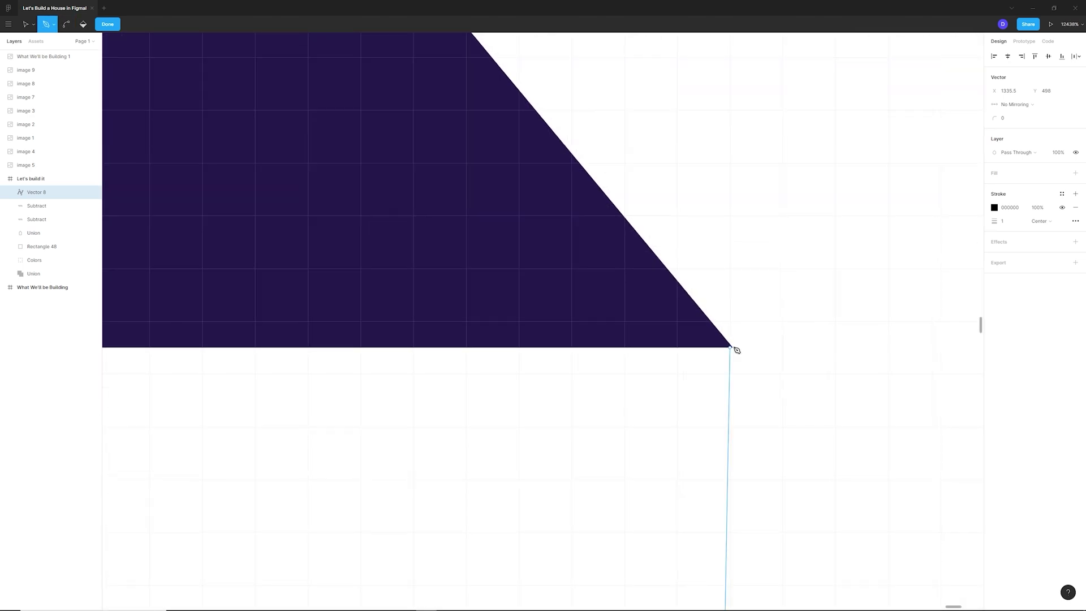
left_click(734, 348)
scroll(707, 317, "down", 10)
scroll(707, 345, "up", 3)
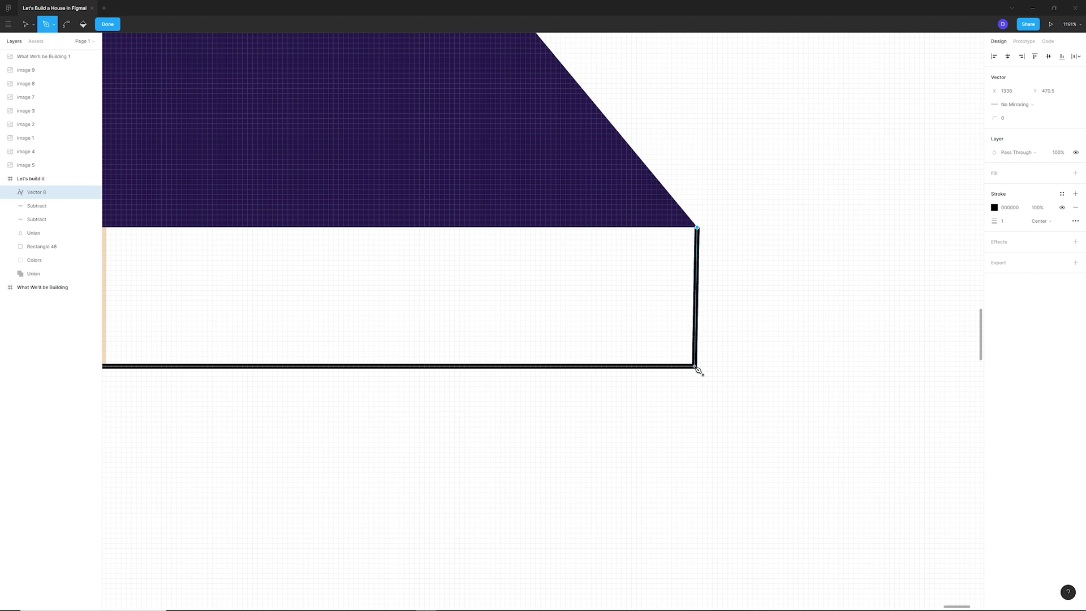
Align the path's bottom-right point with the roof tip above it at X 1336, Y 498, making the right edge vertical.
key("b")
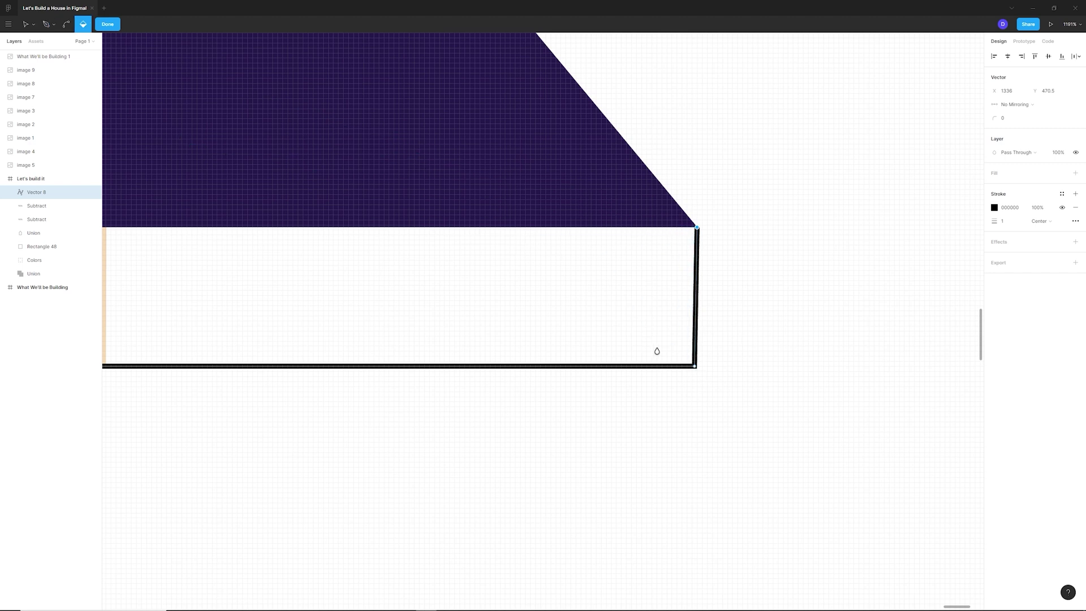
key("v")
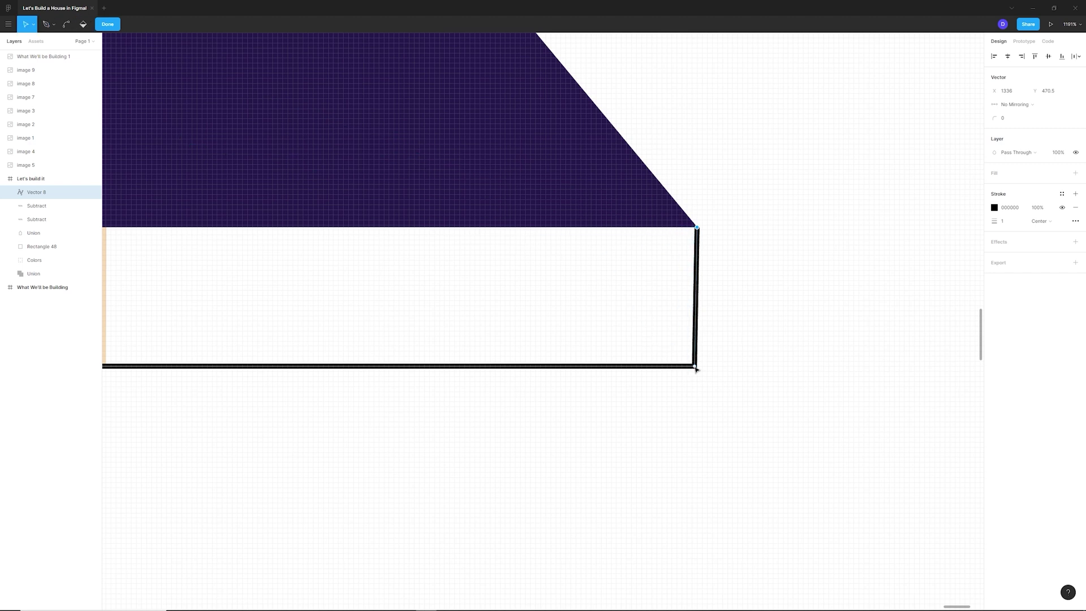
left_click_drag(701, 373, 705, 373)
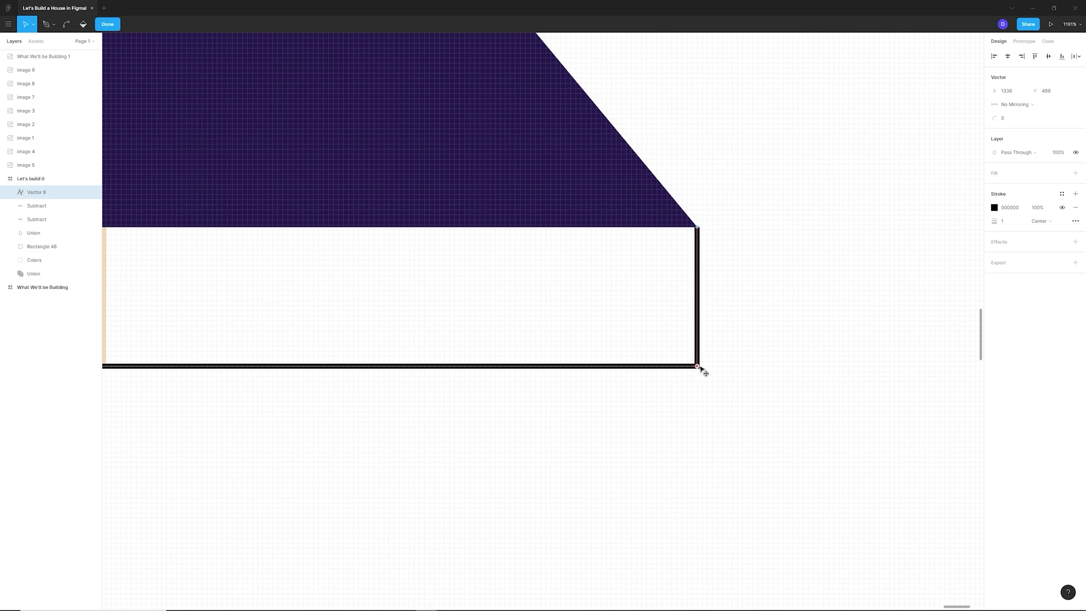
left_click(770, 345)
scroll(772, 351, "down", 1)
scroll(752, 328, "down", 3)
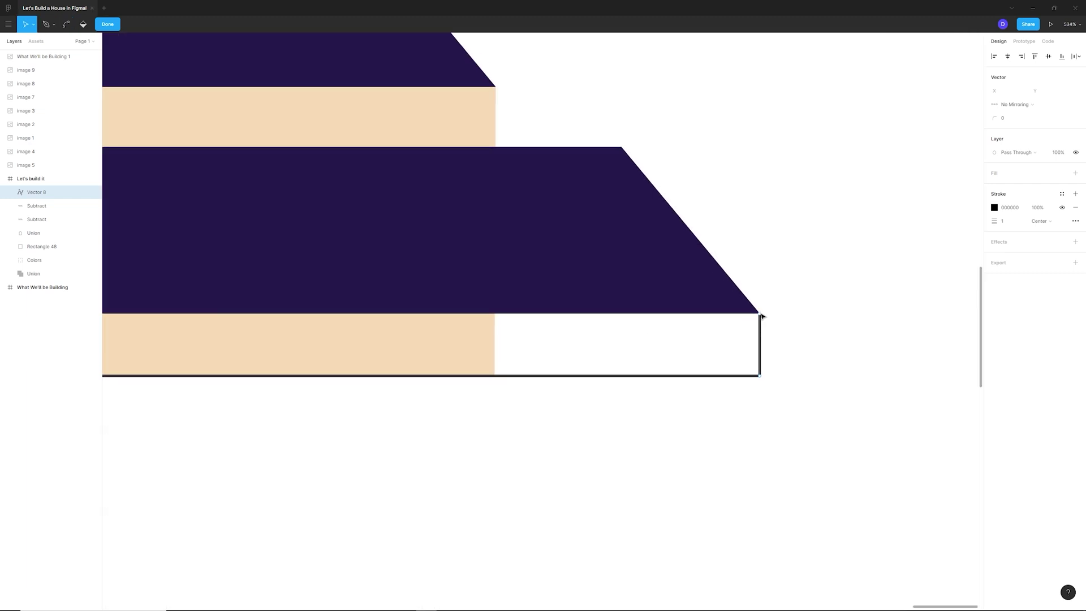
key("Escape")
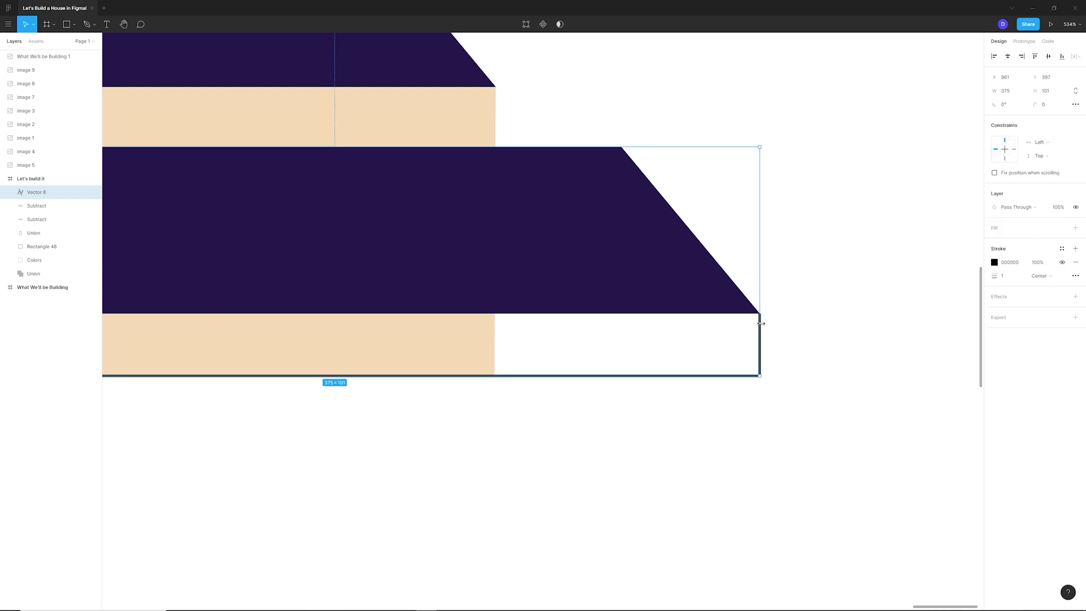
Resume the open path at the roof's right tip and close it at its starting point on the roof's upper-left corner.
double_click(760, 323)
left_click(761, 317)
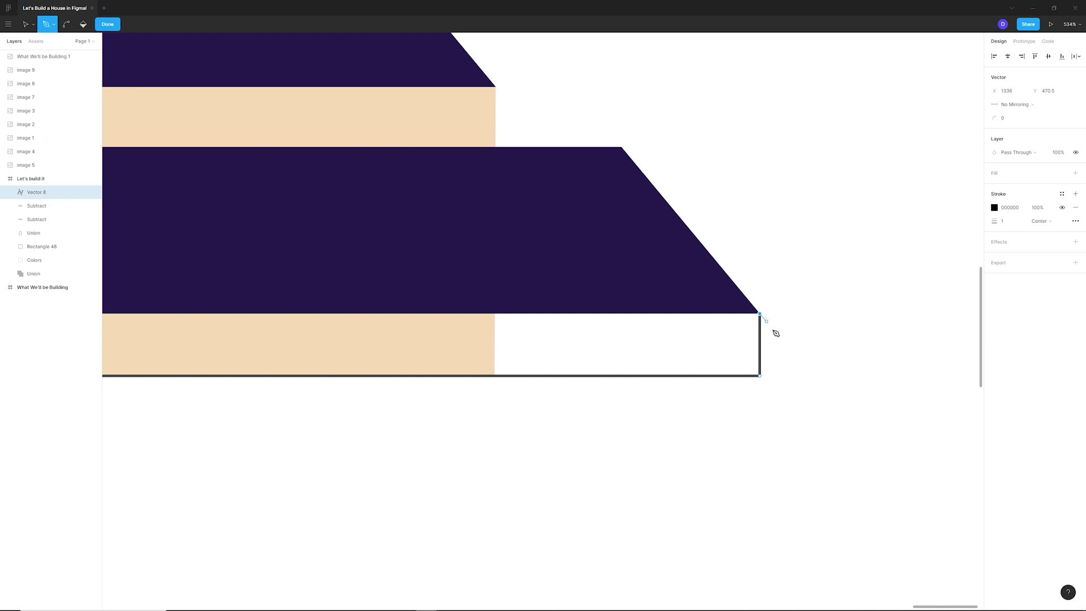
scroll(799, 334, "down", 3)
scroll(430, 283, "up", 2)
key("p")
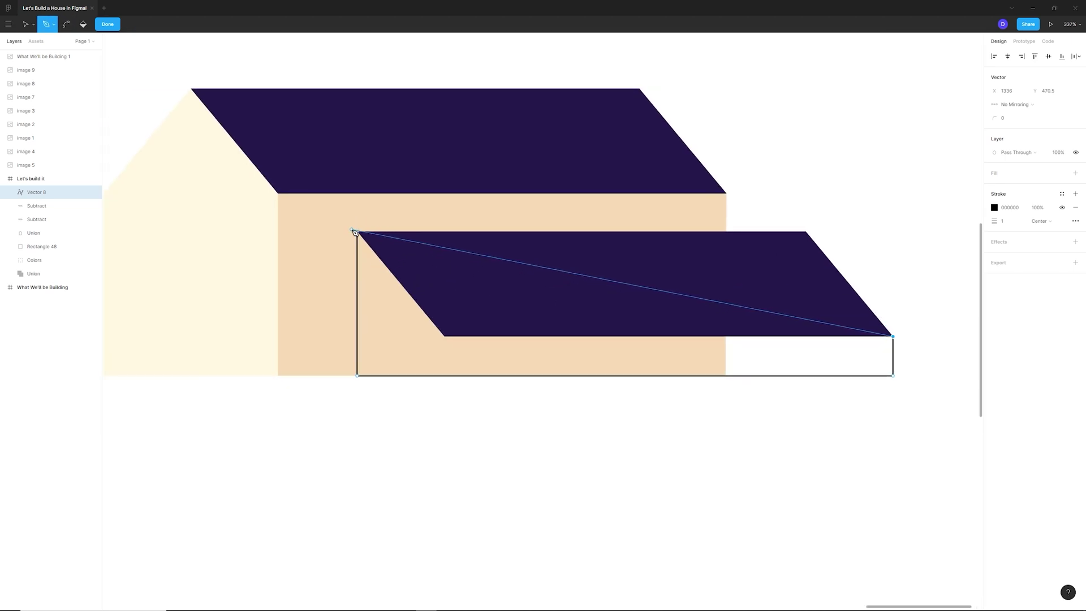
left_click(358, 233)
scroll(967, 254, "down", 3)
scroll(950, 254, "up", 4)
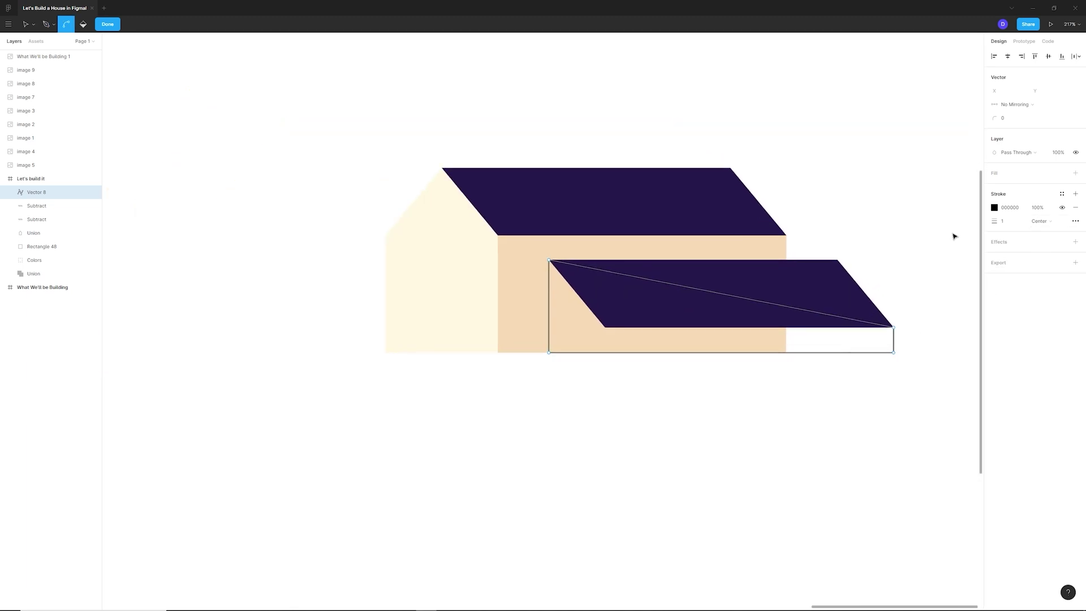
Remove the black stroke from the closed extension wall shape and give it a fill.
left_click(1075, 208)
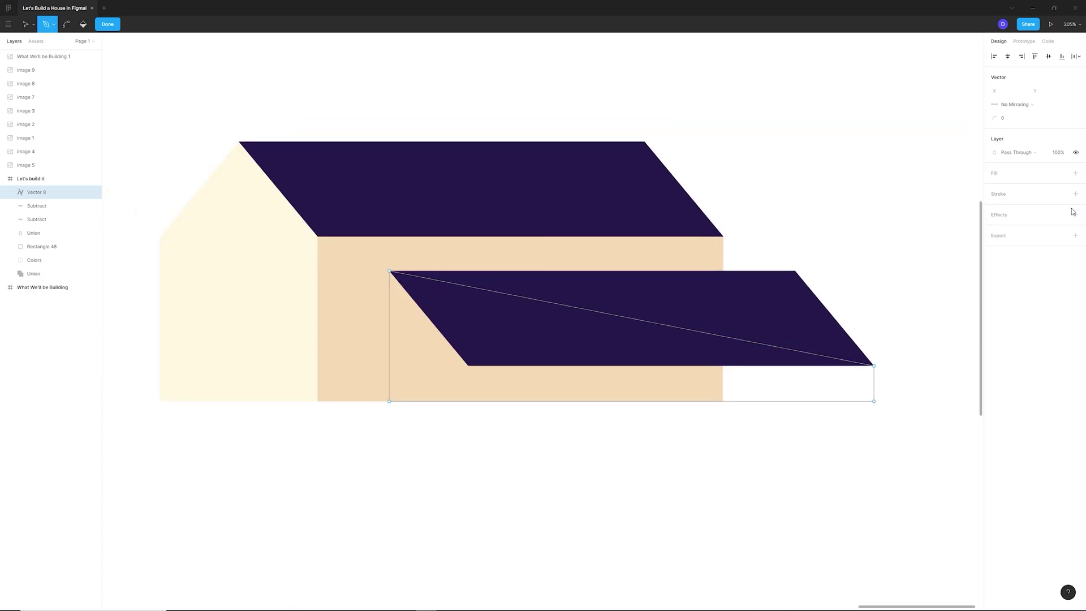
left_click(1075, 173)
scroll(819, 375, "down", 5)
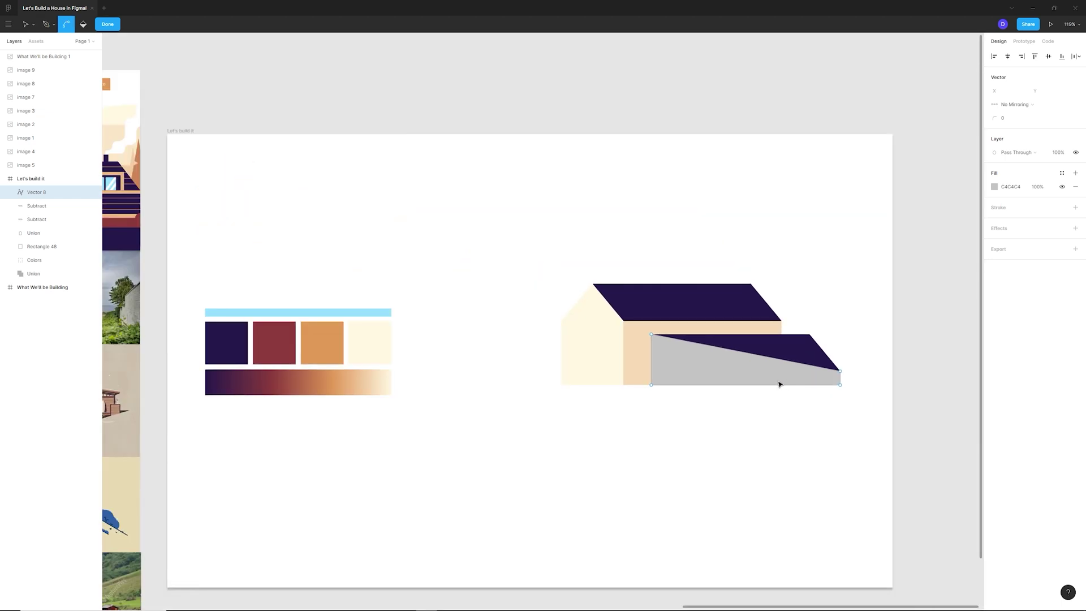
scroll(787, 382, "up", 3)
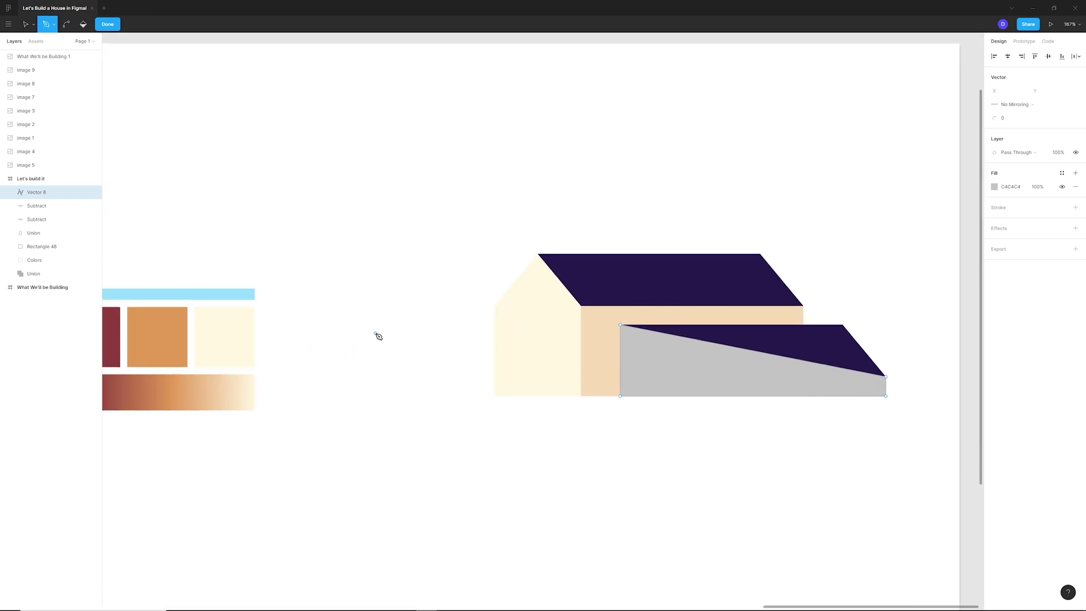
Fill the extension wall shape with the light tan sampled from the main side wall.
key("i")
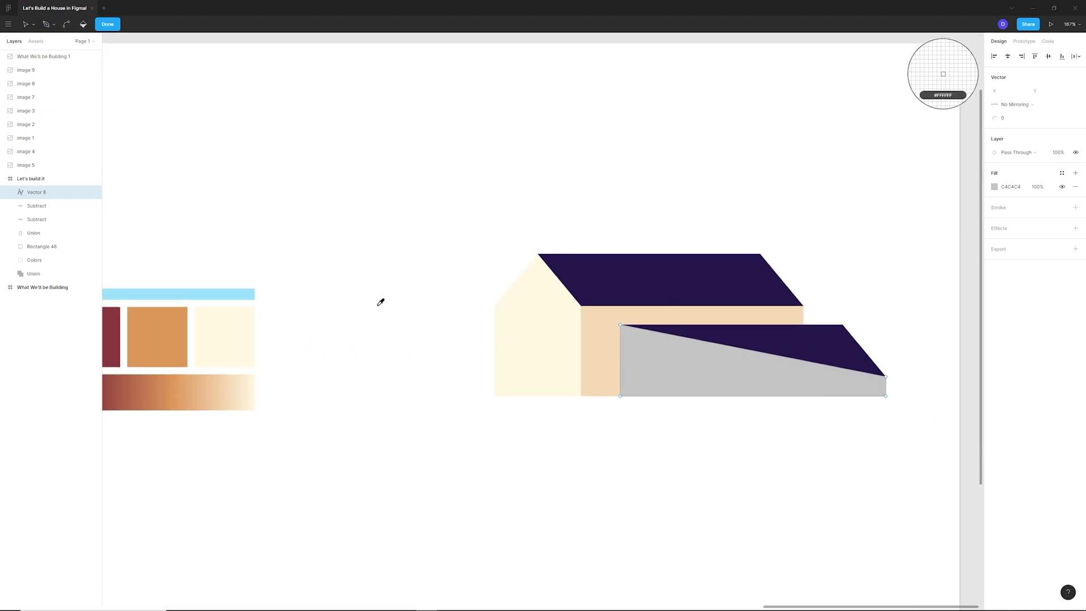
left_click(240, 337)
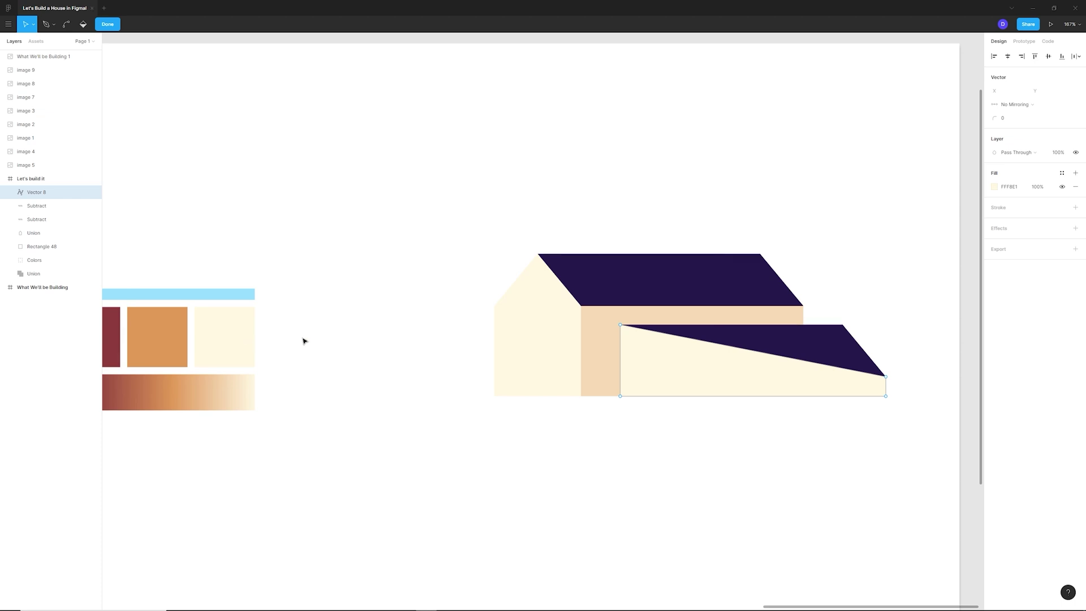
key("p")
key("i")
left_click(602, 348)
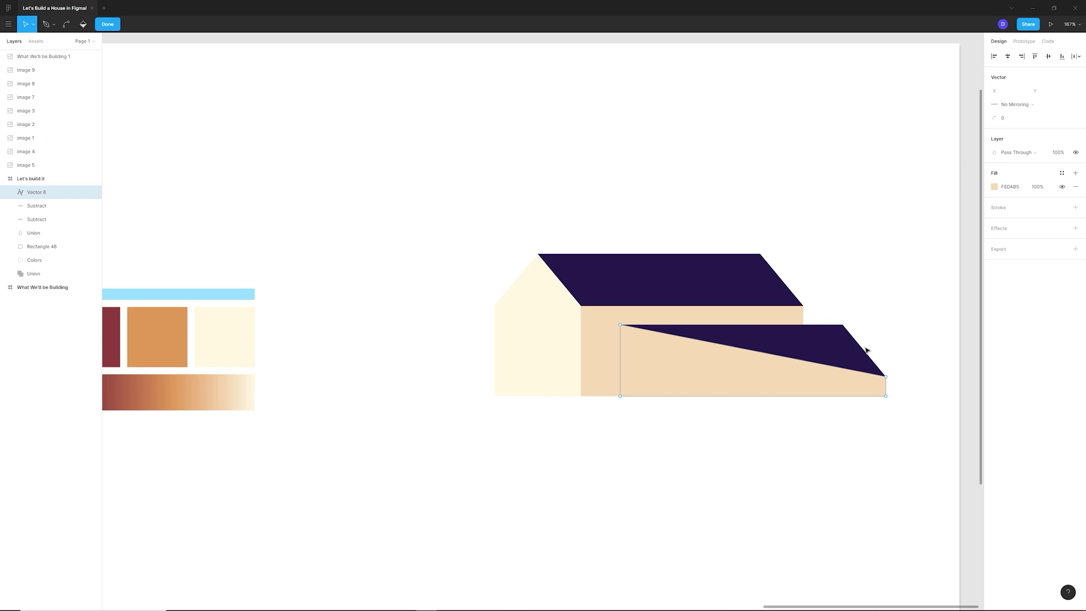
key("Escape")
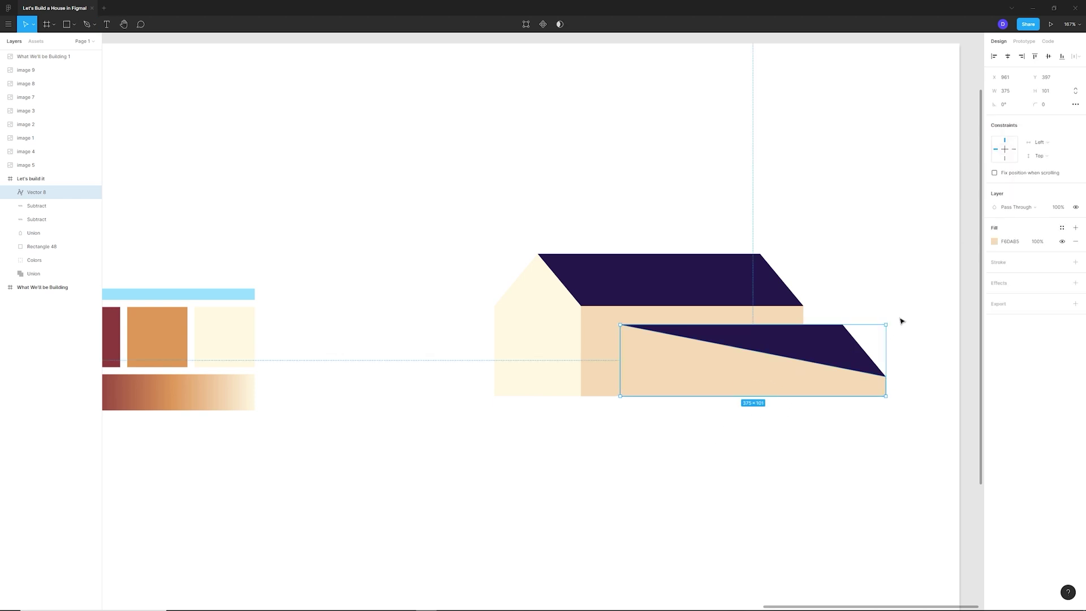
Bring the lower navy roof to the front, above the tan extension wall.
left_click(823, 343)
right_click(823, 346)
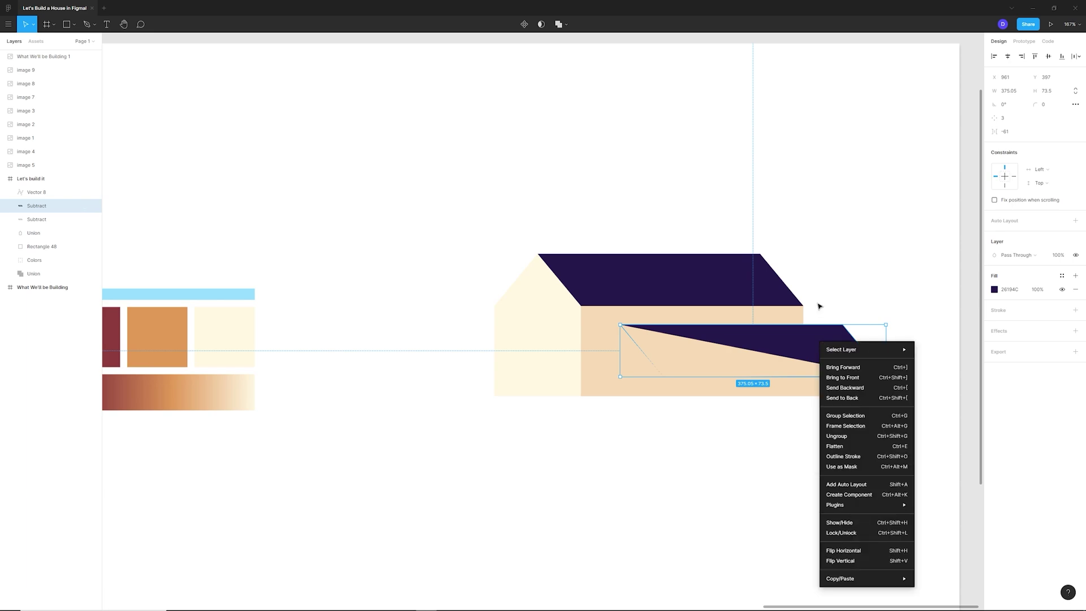
left_click(839, 377)
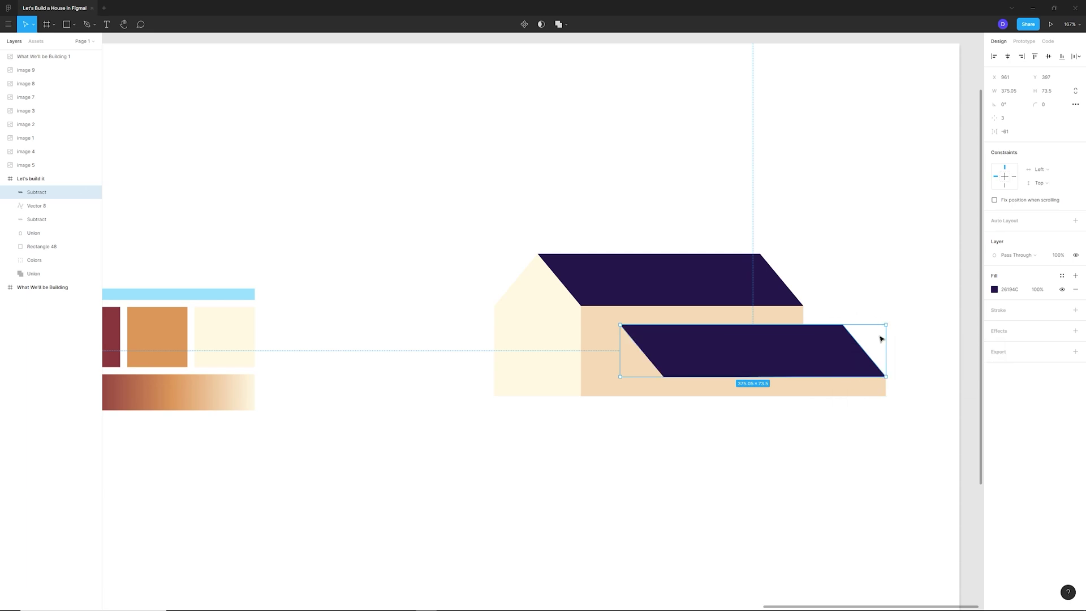
left_click(871, 264)
scroll(846, 313, "down", 5)
scroll(847, 314, "up", 3)
left_click(695, 396)
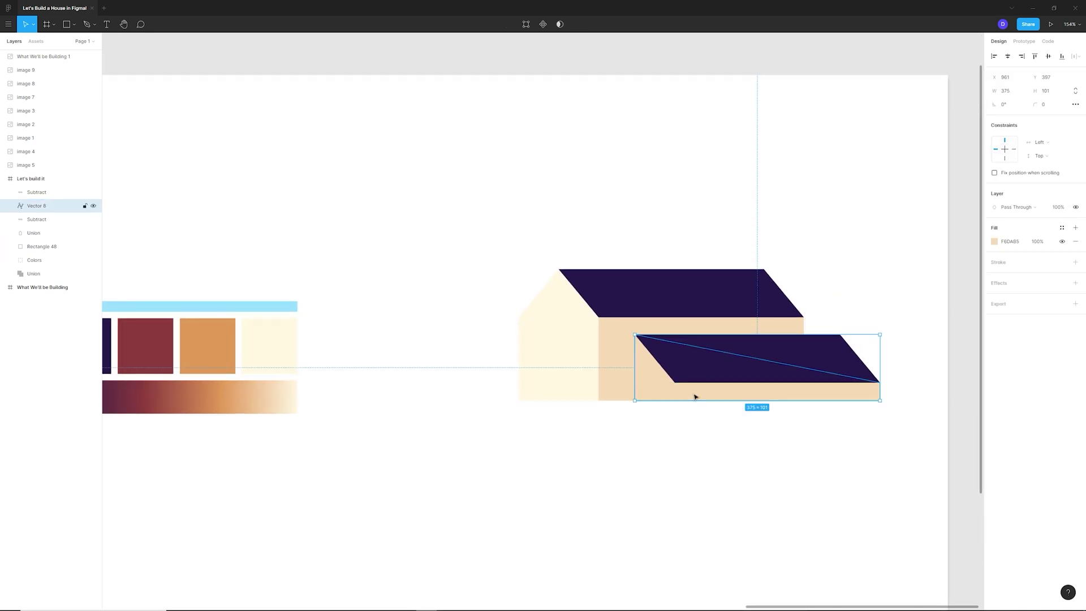
scroll(686, 371, "up", 4)
scroll(730, 339, "down", 6)
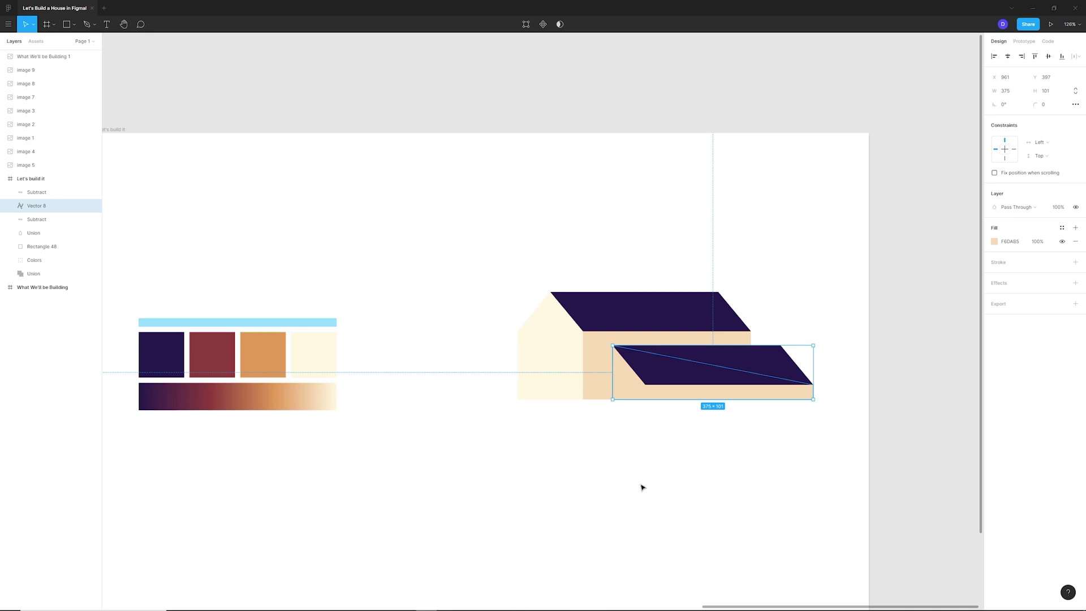
scroll(672, 364, "up", 3)
scroll(672, 373, "up", 2)
scroll(671, 388, "down", 3)
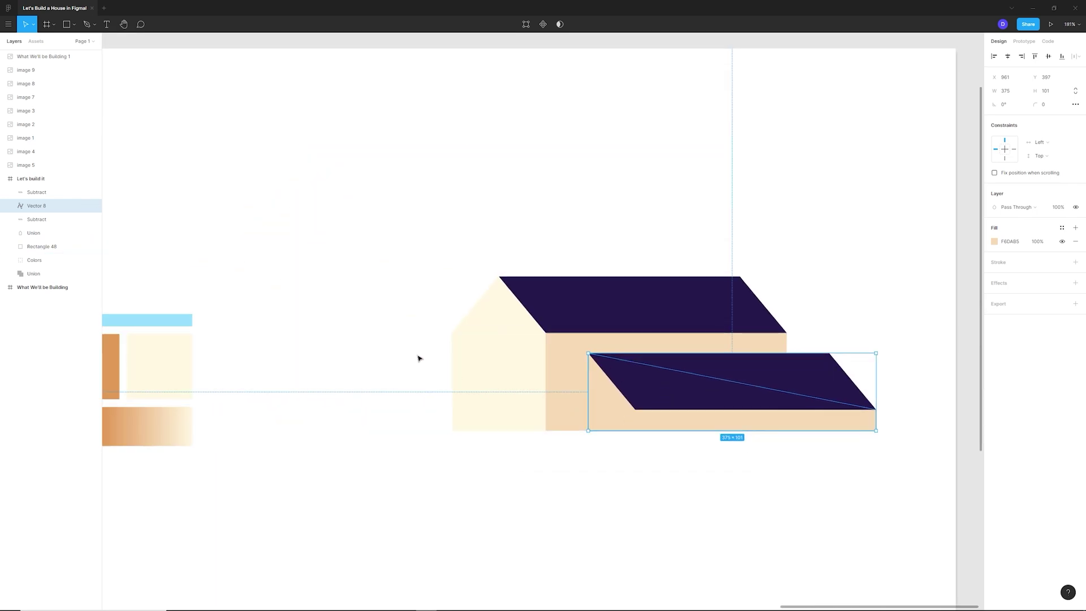
Draw a rectangle about 67 × 125 over the left end of the extension, covering the lower roof's slanted edge.
left_click(67, 25)
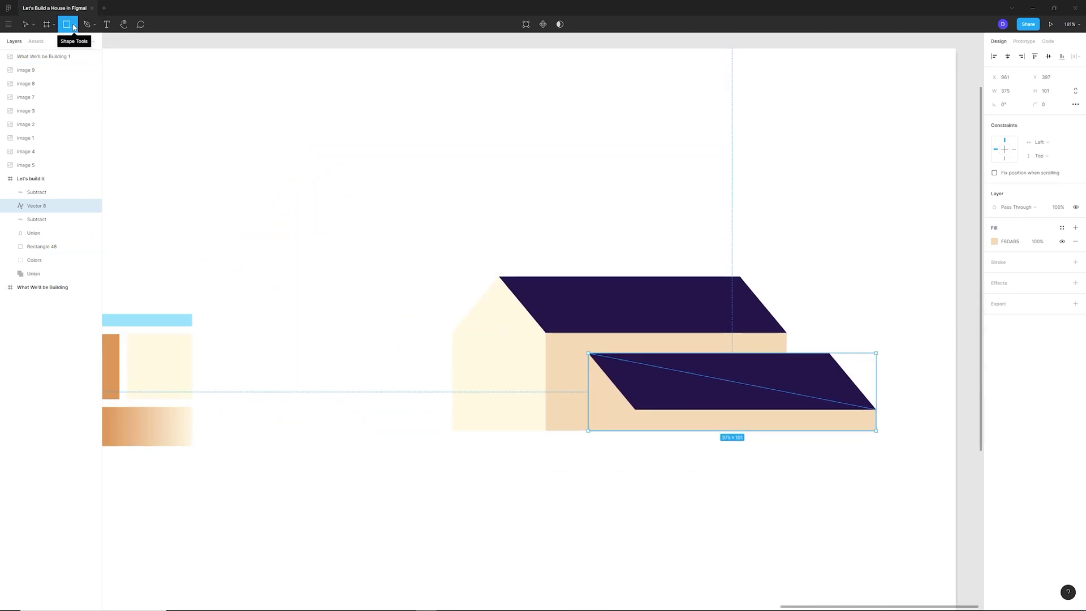
scroll(619, 358, "up", 4)
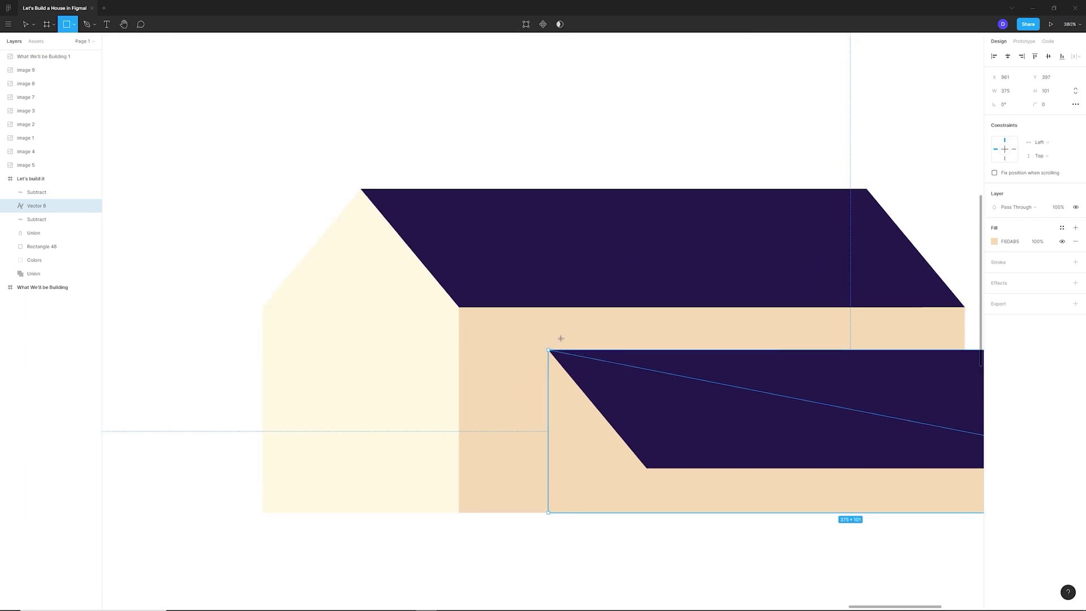
left_click_drag(538, 319, 647, 520)
scroll(434, 344, "down", 5)
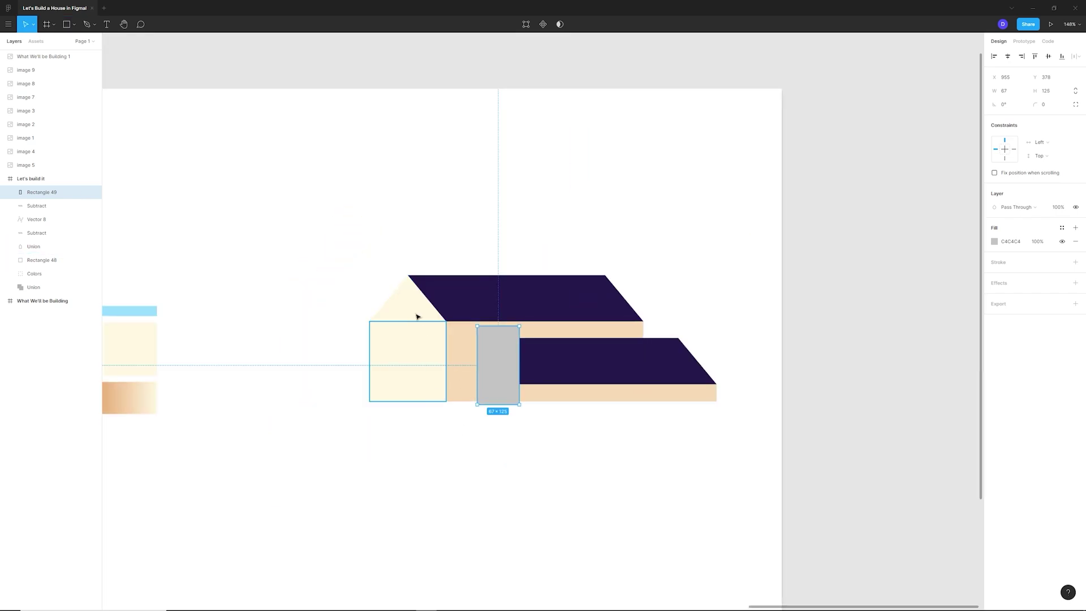
scroll(494, 353, "up", 3)
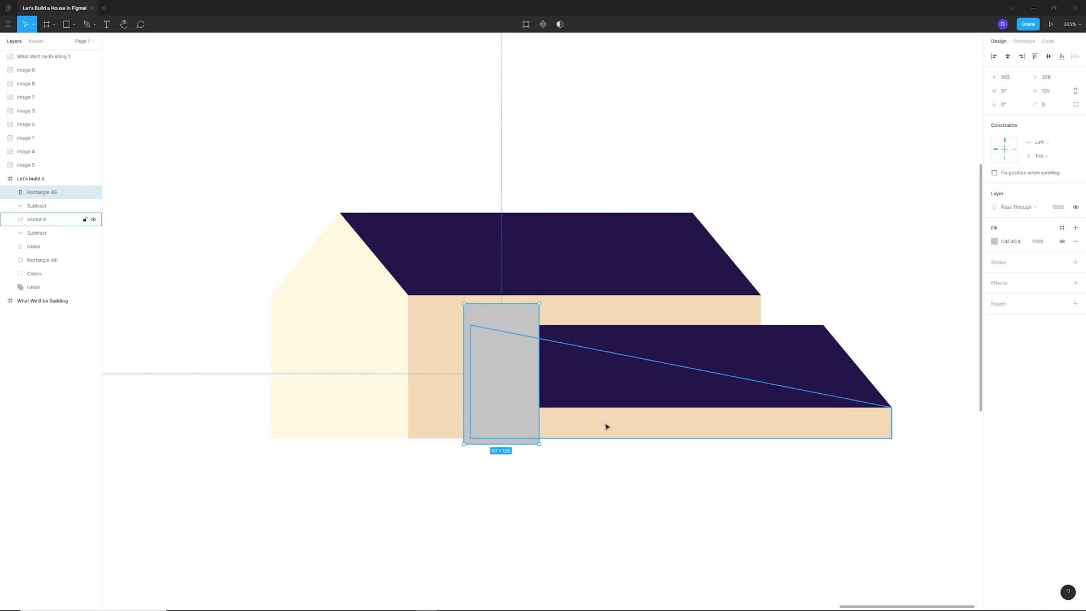
left_click(606, 425, "shift")
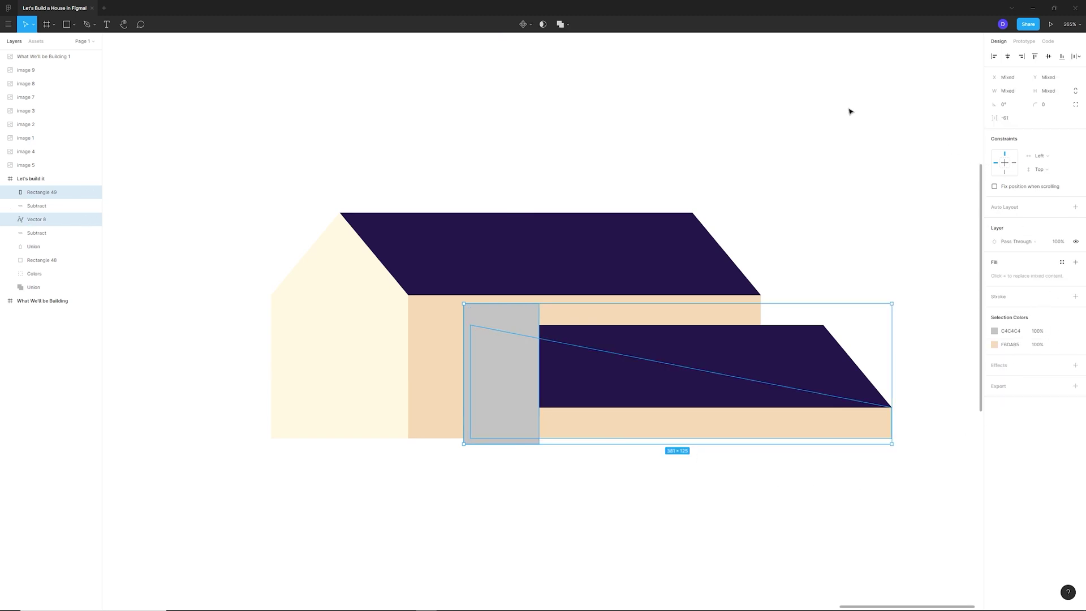
left_click(569, 26)
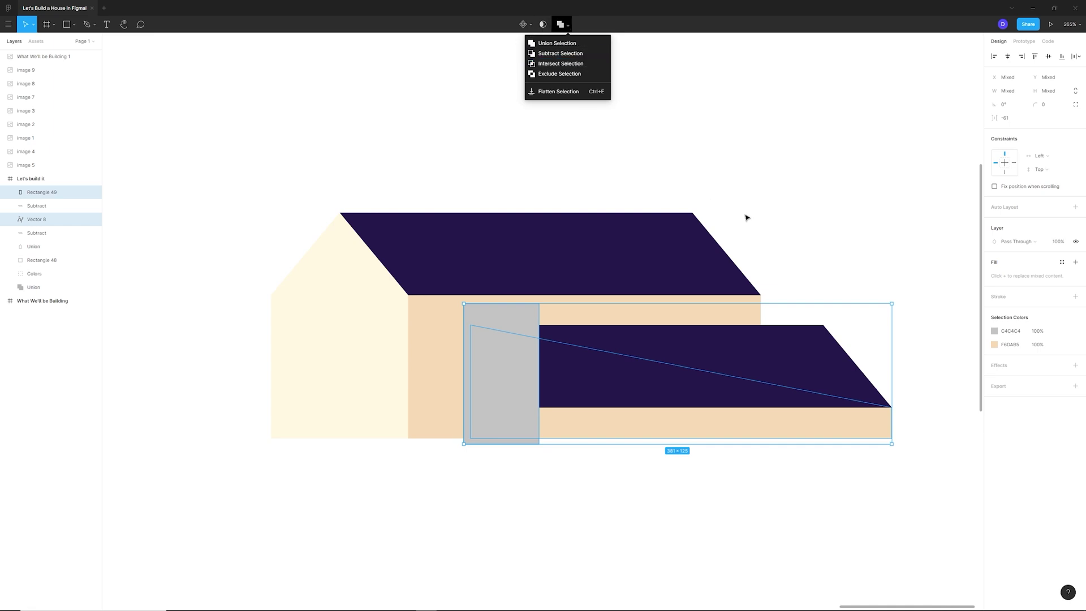
left_click(872, 448)
Duplicate the extension wall in place and intersect the copy with the gray rectangle over its left end.
left_click(850, 423)
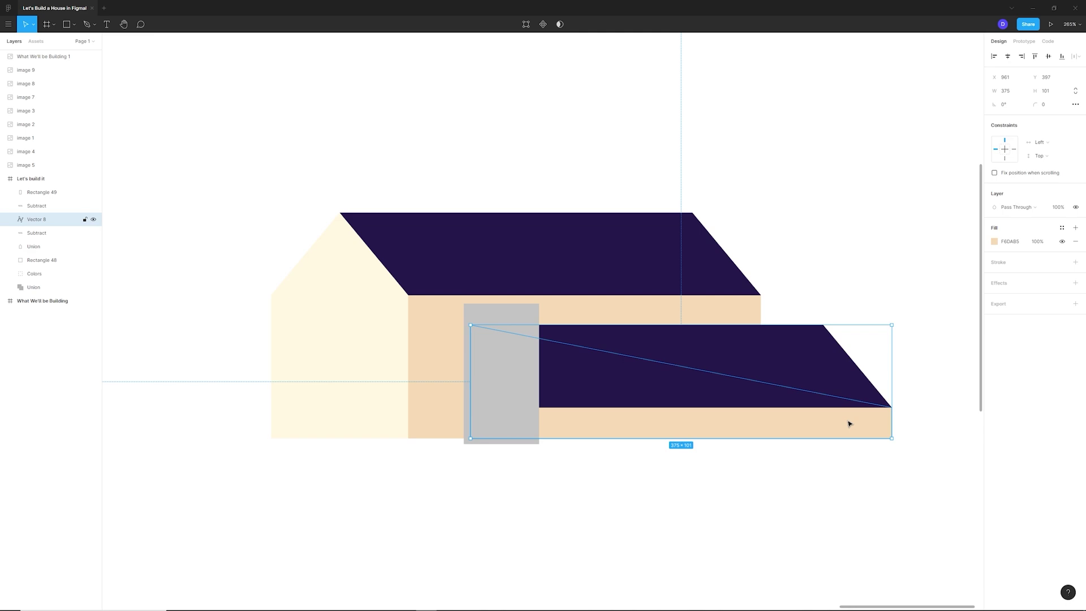
key("ctrl+v")
left_click(506, 378, "shift")
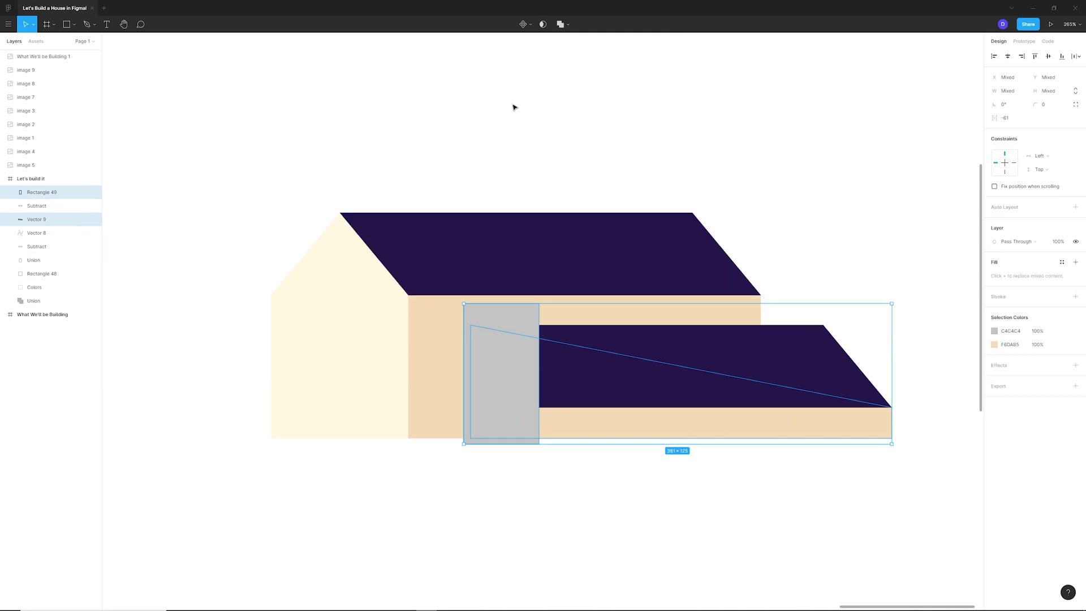
left_click(561, 24)
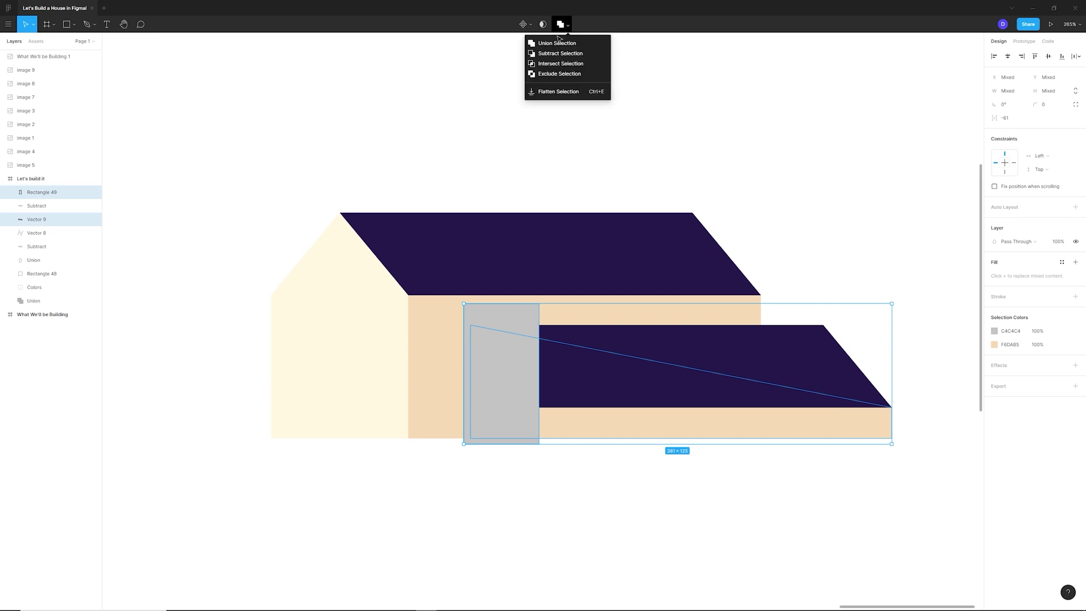
left_click(552, 67)
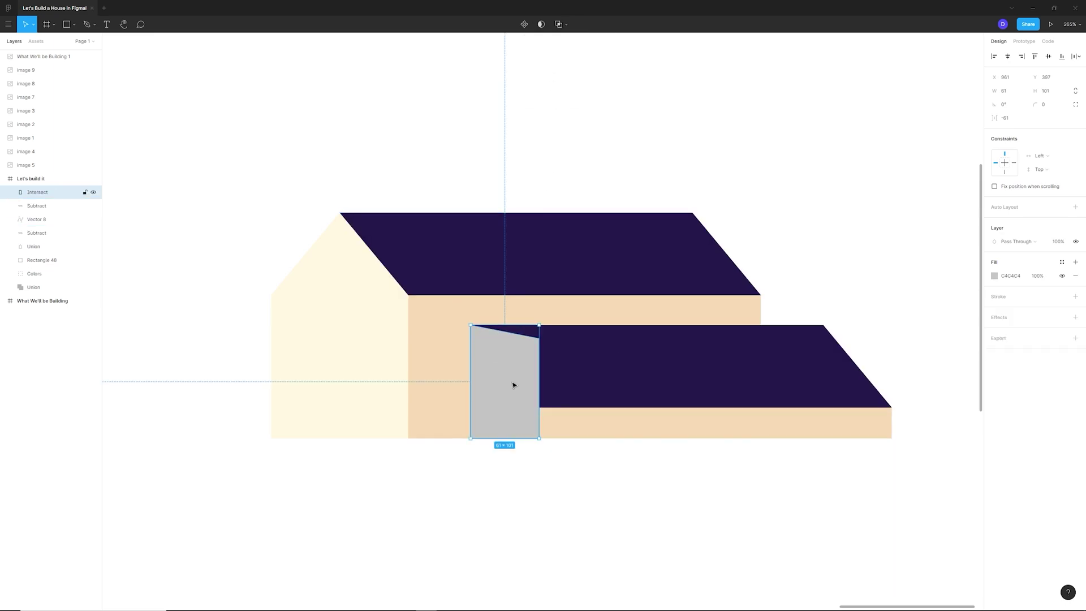
Bring the lower navy roof to the front, above the gray intersected shape.
left_click(620, 368)
right_click(648, 351)
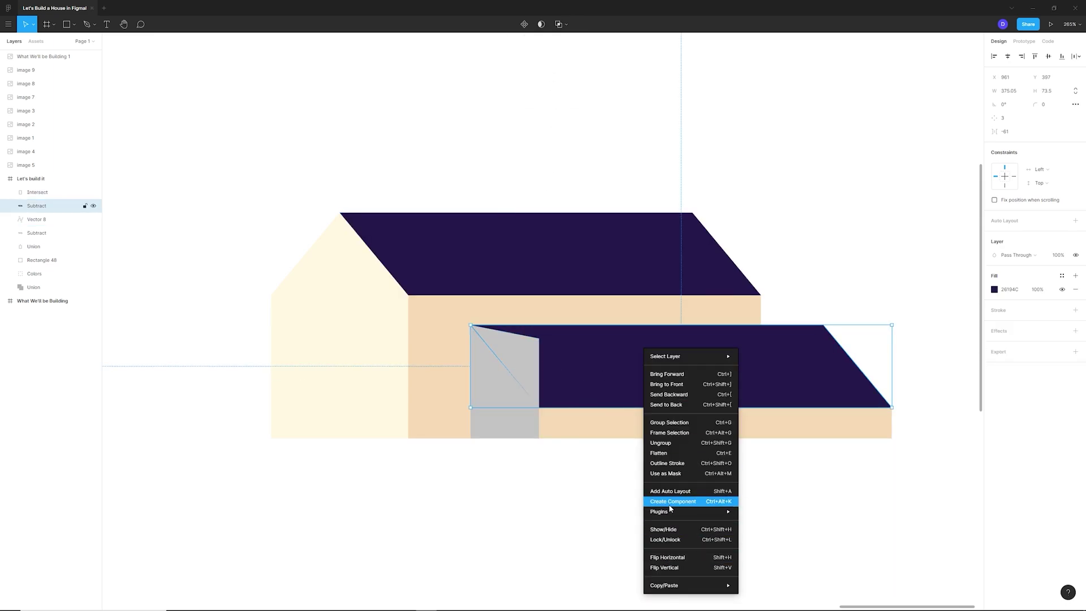
left_click(678, 384)
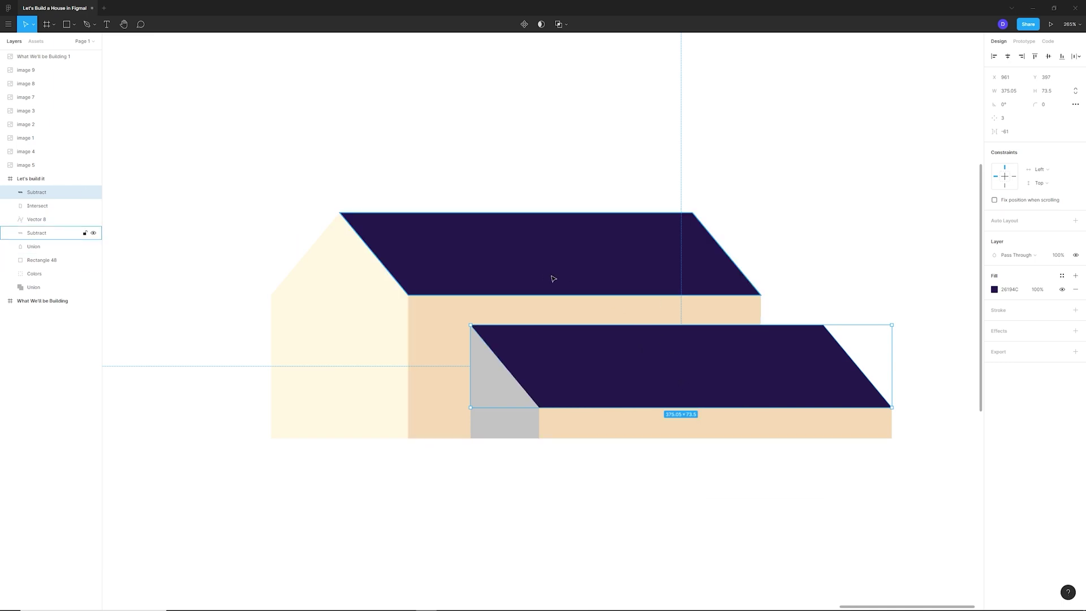
Fill the gray end wall of the extension with the cream sampled from the main front wall.
left_click(500, 365)
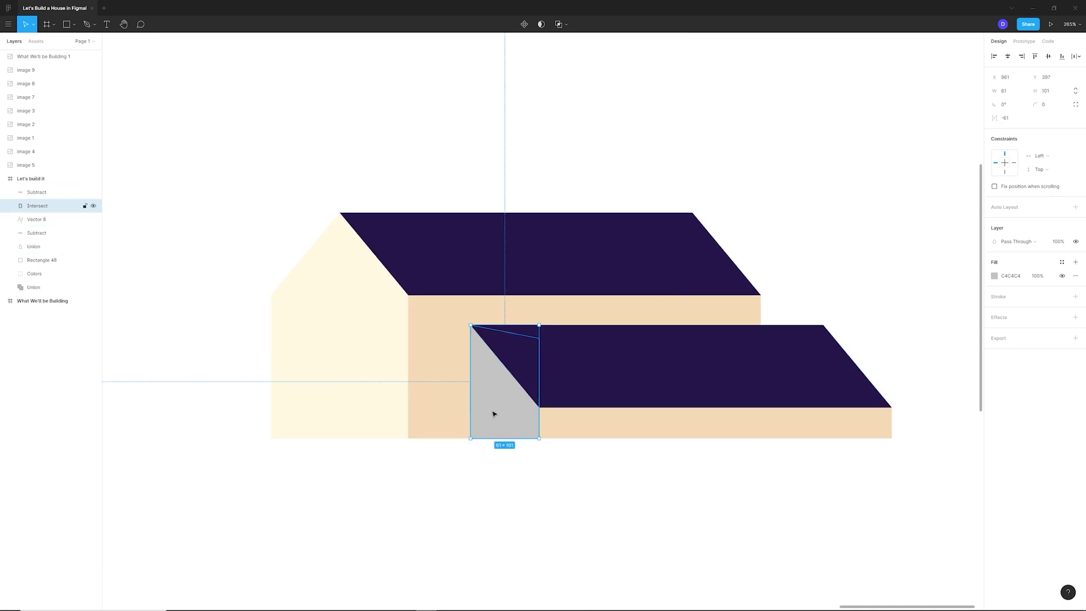
key("i")
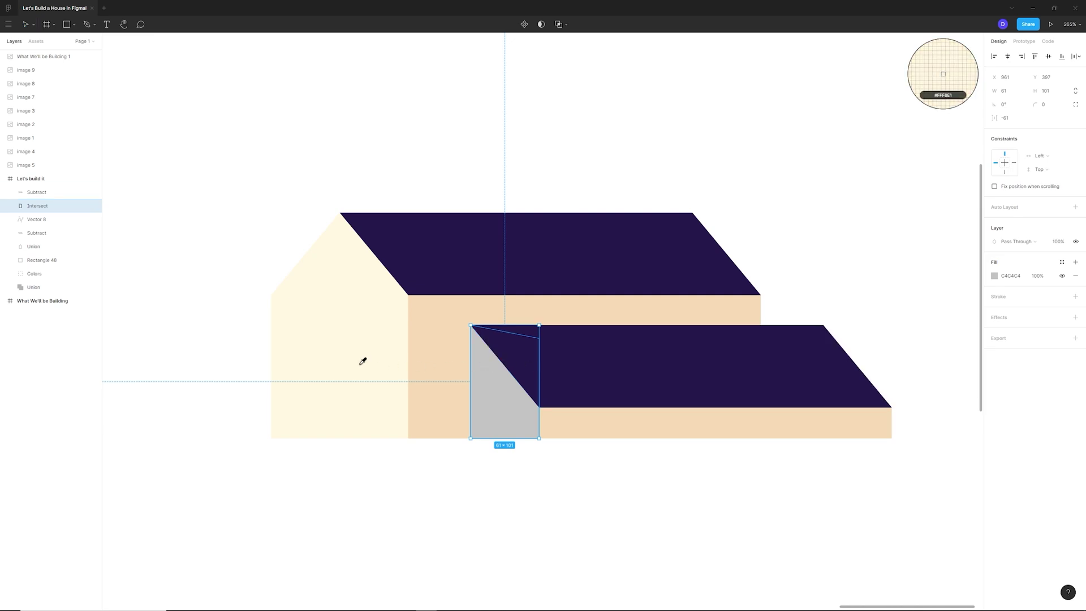
left_click(359, 327)
key("f")
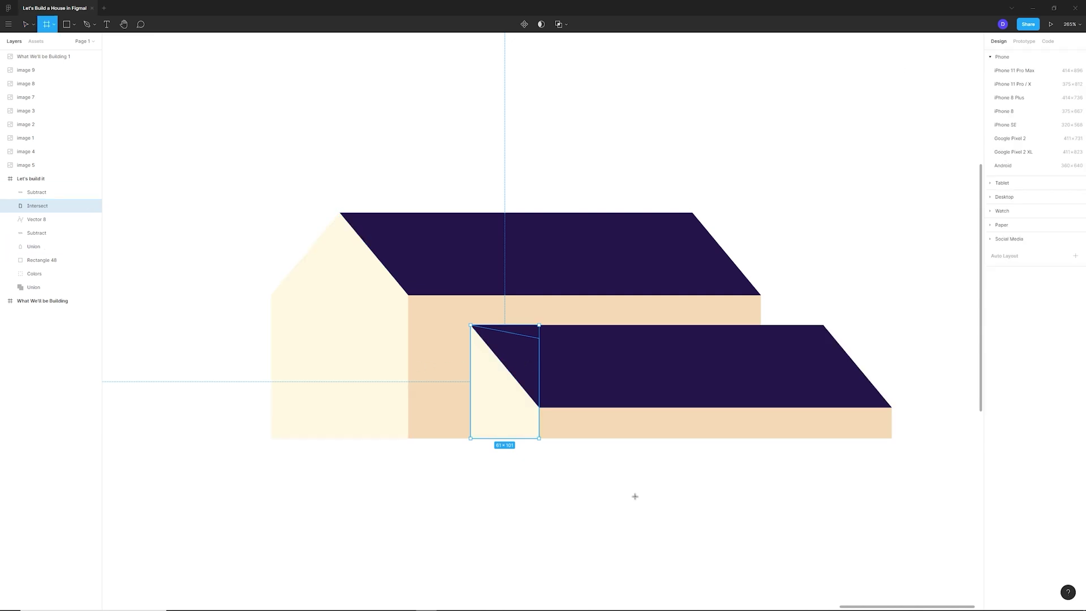
left_click(651, 491)
left_click(805, 458)
Draw a dormer wall rectangle about 141 × 51 on the upper navy roof, resting on its lower edge.
scroll(812, 495, "down", 8)
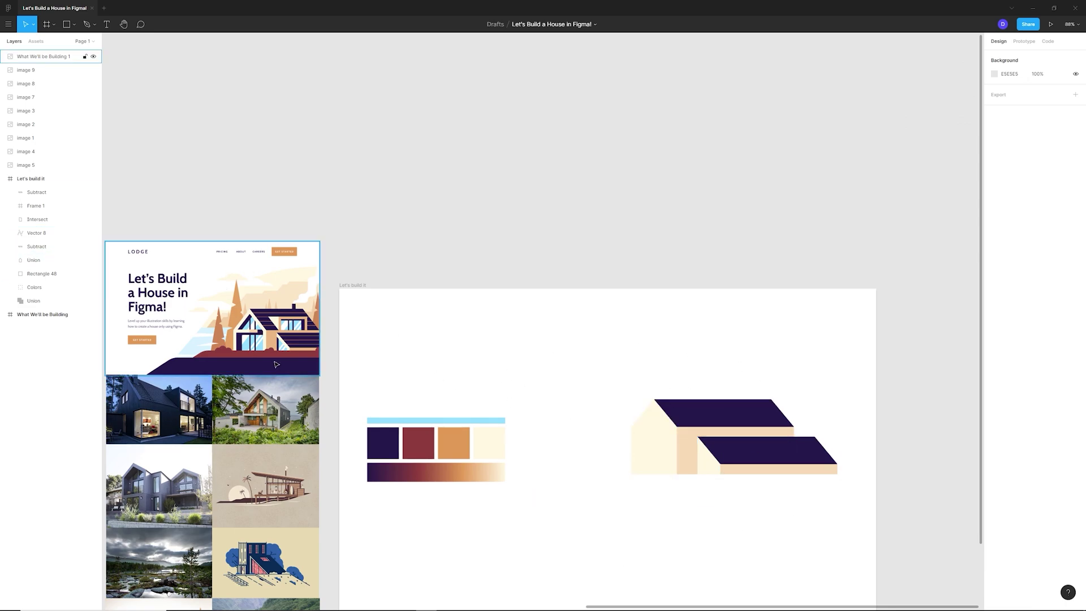
scroll(817, 512, "down", 3)
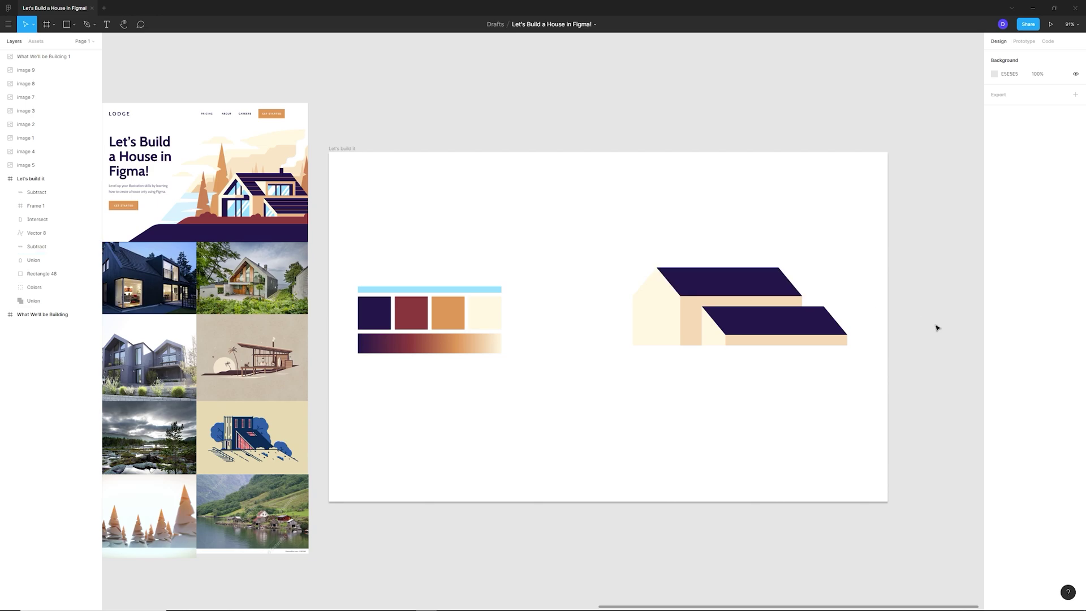
scroll(815, 250, "up", 6)
scroll(654, 340, "down", 2)
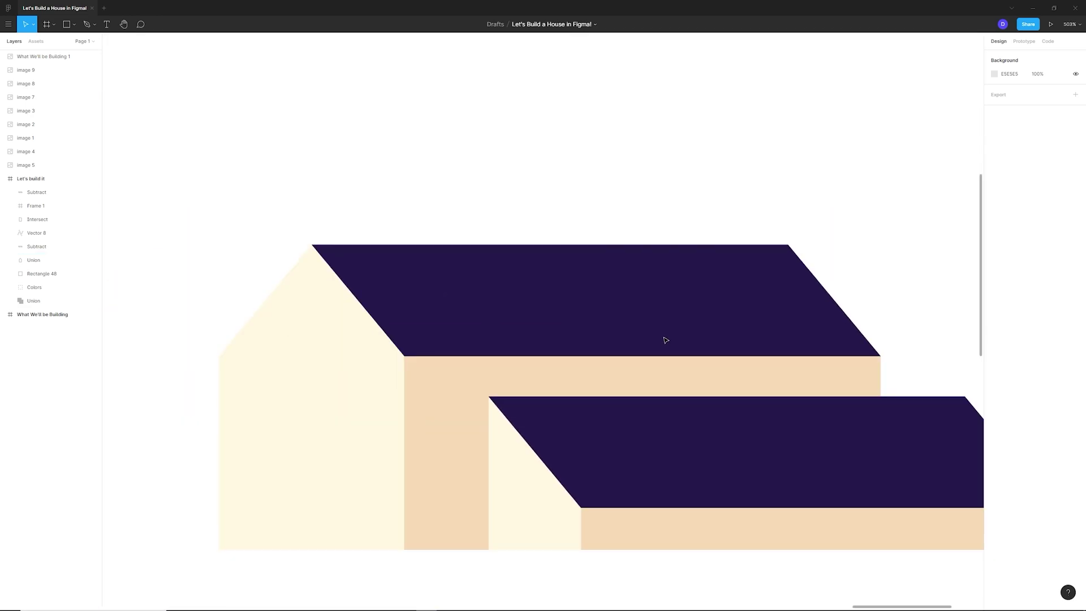
left_click(67, 25)
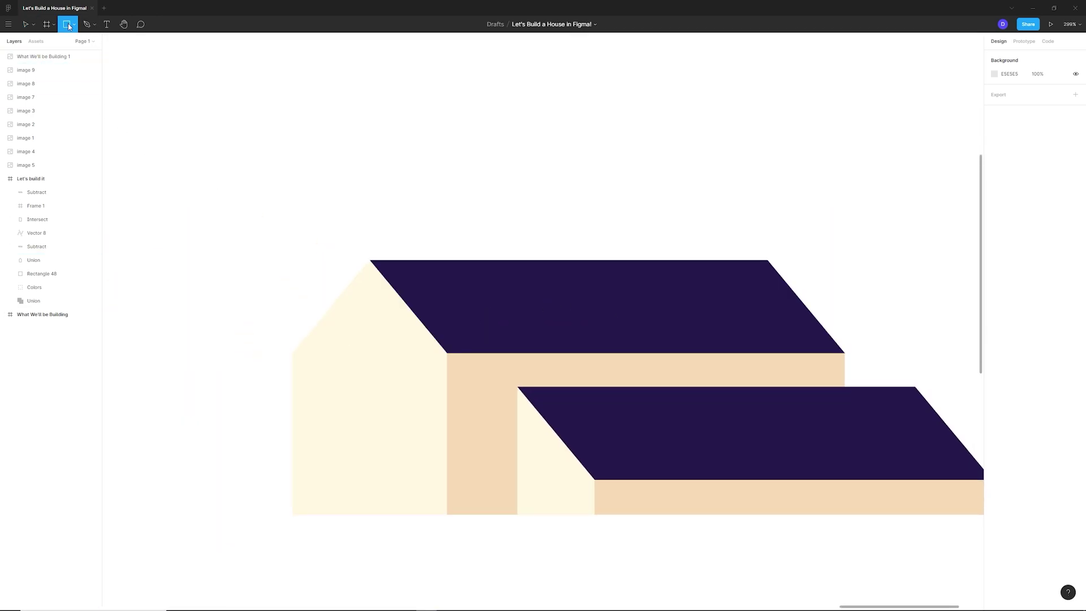
mouse_move(589, 353)
left_mouse_down()
mouse_move(708, 289)
mouse_move(735, 288)
left_mouse_up()
left_click_drag(588, 322, 556, 321)
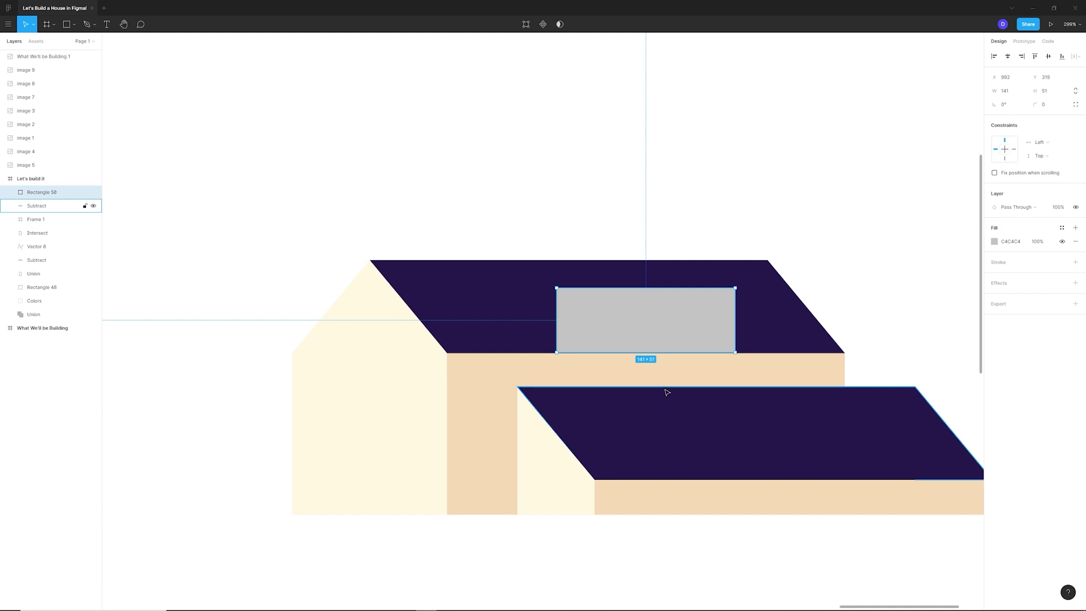
Fill the dormer rectangle with the light tan sampled from the main side wall.
key("i")
left_click(675, 364)
key("f")
left_click(835, 252)
Lower the dormer rectangle's two bottom points to Y 370.5, closing the gap to the tan wall below.
double_click(637, 334)
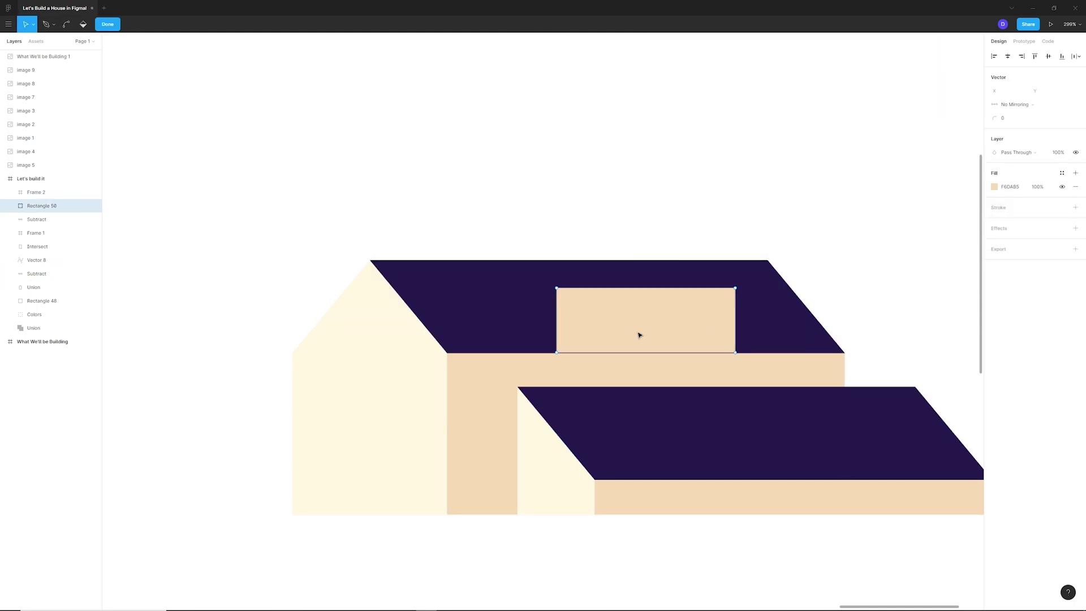
left_click_drag(534, 343, 580, 354)
left_click(734, 352, "shift")
scroll(735, 354, "up", 15)
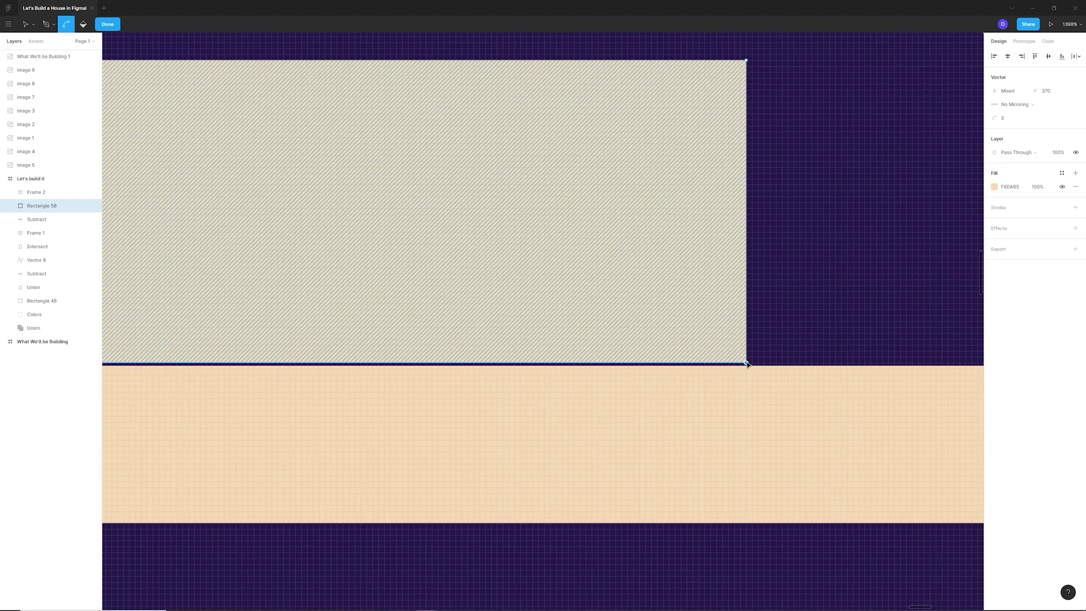
left_click_drag(741, 362, 741, 384)
scroll(712, 368, "down", 7)
scroll(723, 373, "down", 1)
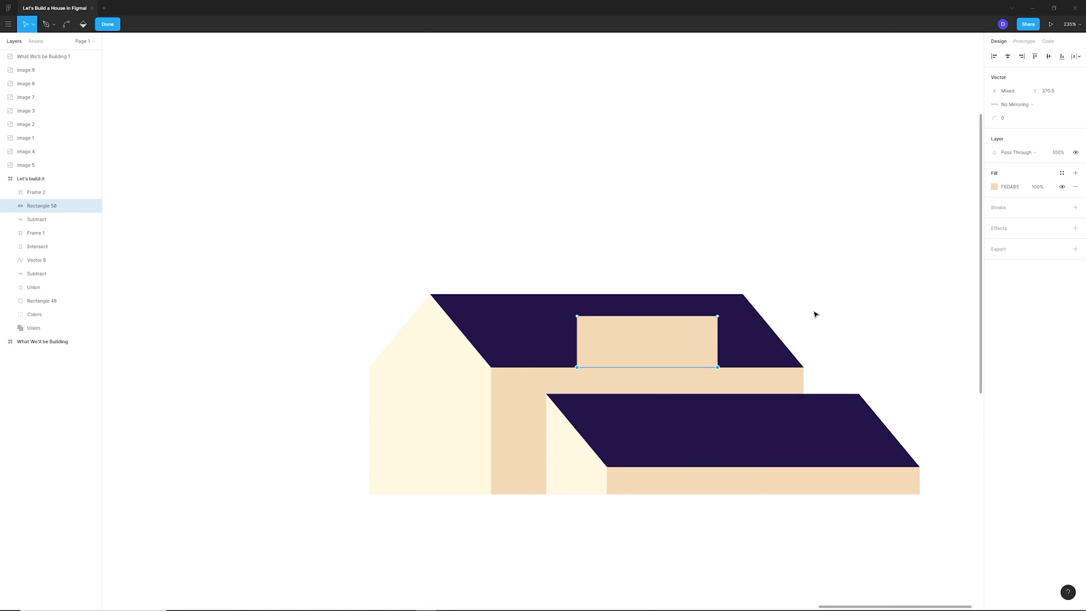
key("Escape")
Copy the cream gable triangle from the main front wall and place the copy over the dormer rectangle.
scroll(833, 307, "down", 3)
left_click(607, 333, "ctrl")
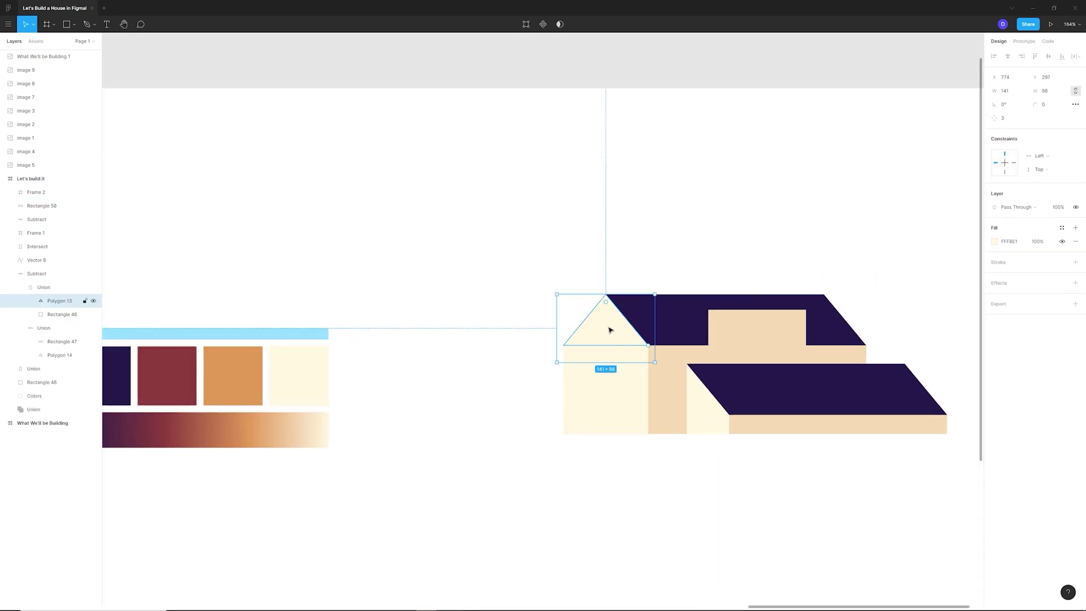
left_click(738, 327)
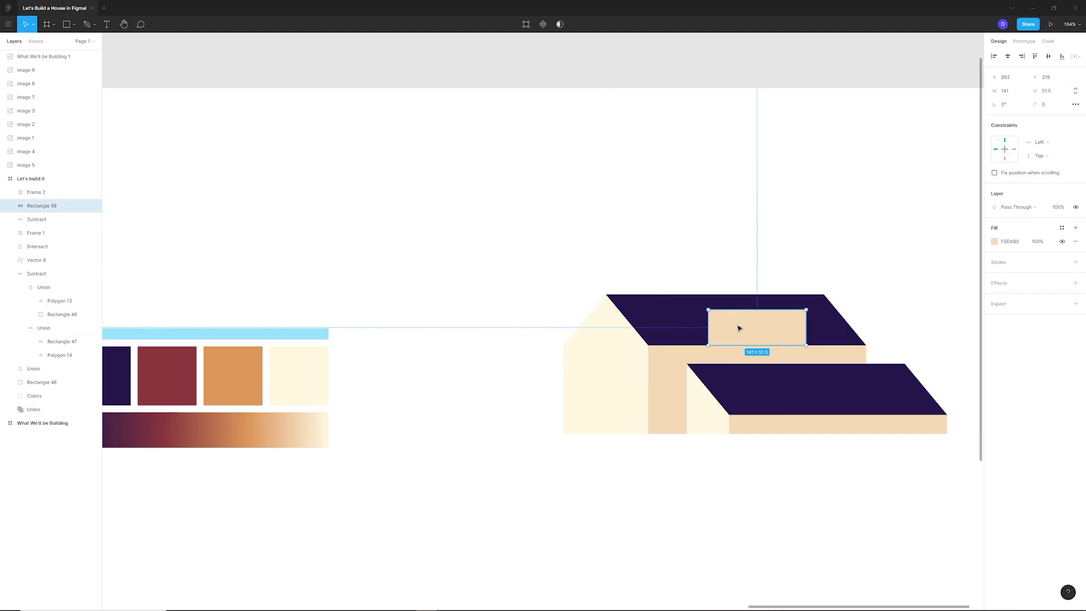
key("ctrl+v")
left_click_drag(606, 328, 748, 328)
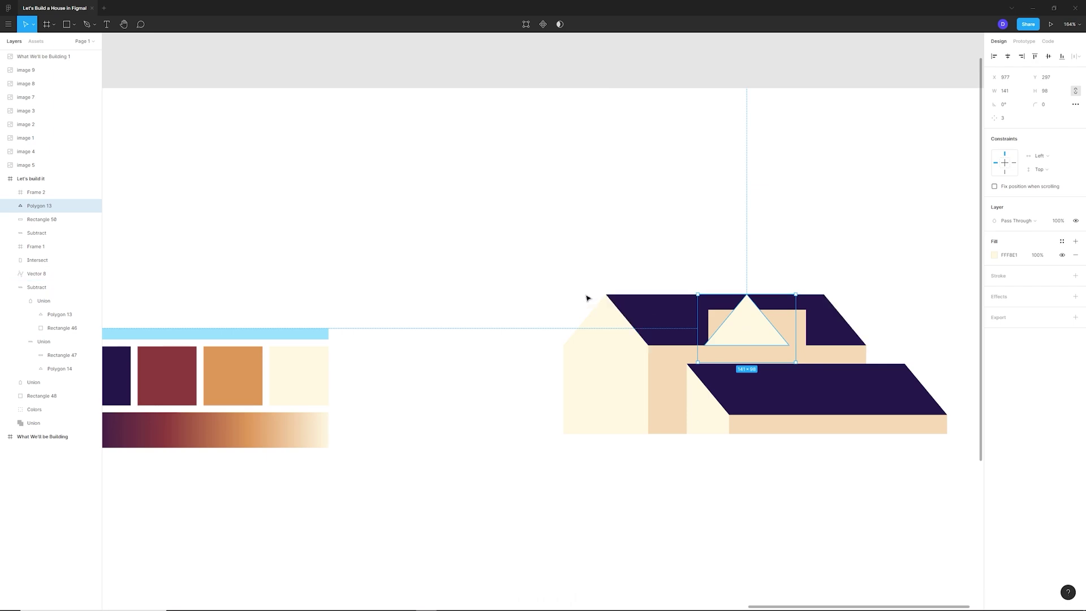
Resize the copied triangle to about 99 × 69, flipped to point down, with its tip at the dormer's bottom-left corner.
scroll(772, 314, "up", 2)
scroll(771, 316, "up", 2)
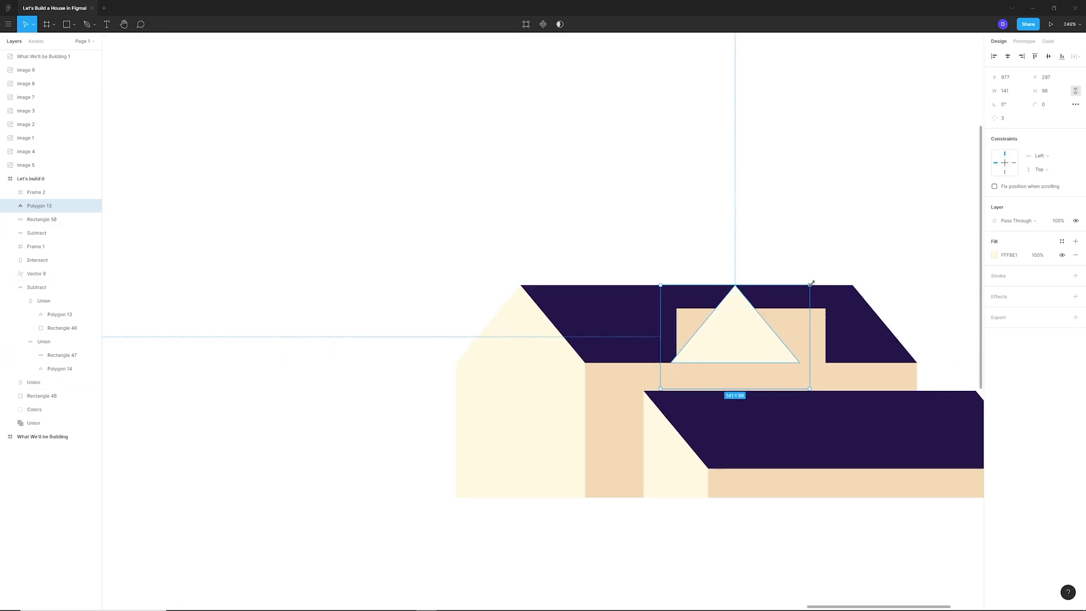
left_click_drag(807, 285, 757, 309)
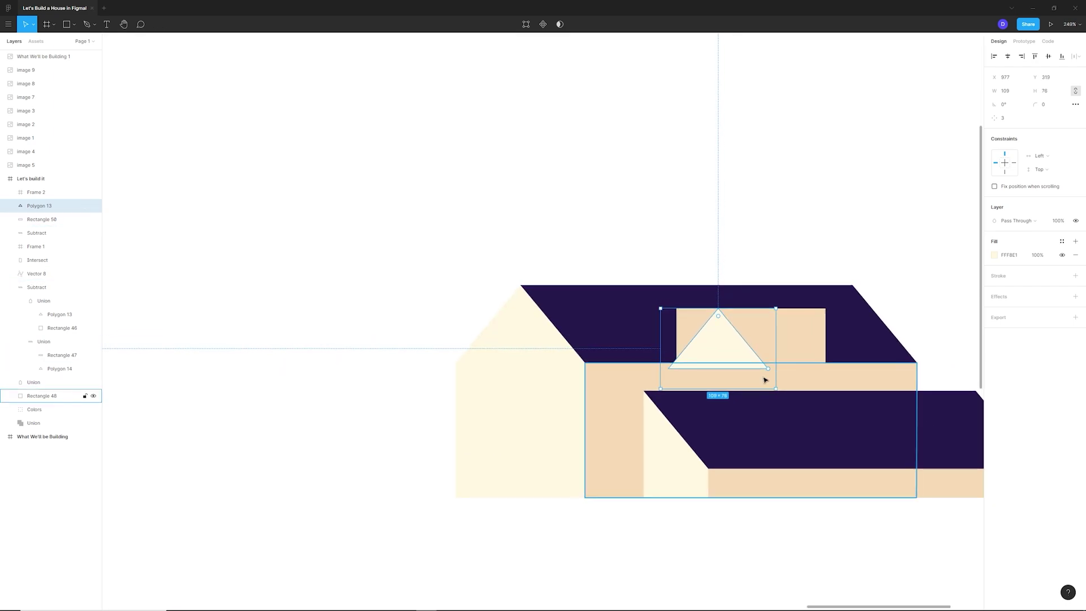
left_click_drag(775, 388, 582, 251)
left_click_drag(718, 354, 680, 339)
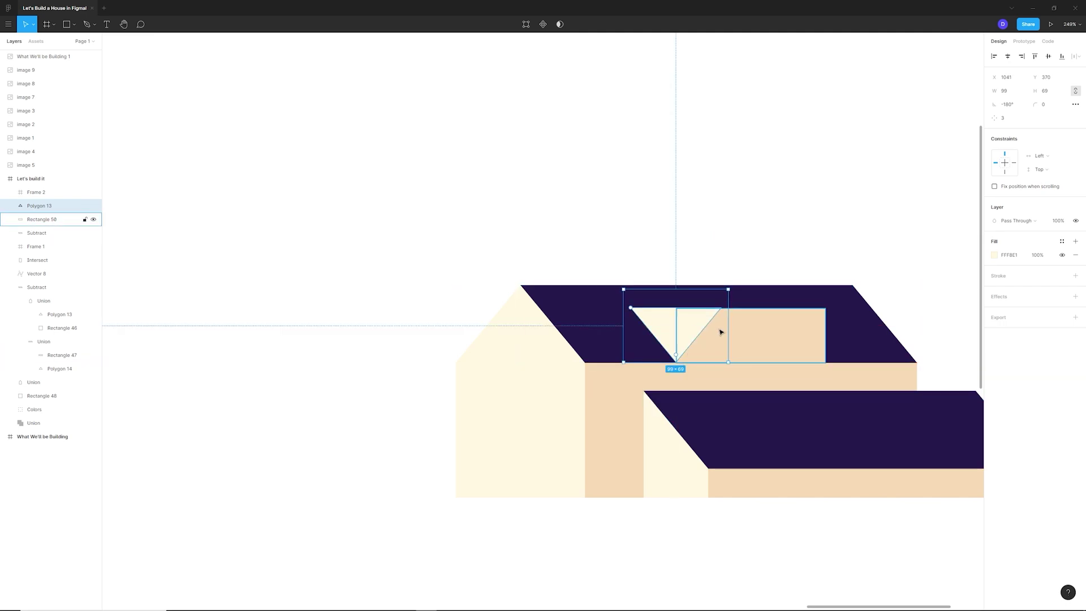
Move all of the cream triangle's points together so its tip meets the dormer's bottom-left corner exactly.
scroll(678, 347, "up", 5)
scroll(677, 350, "up", 10)
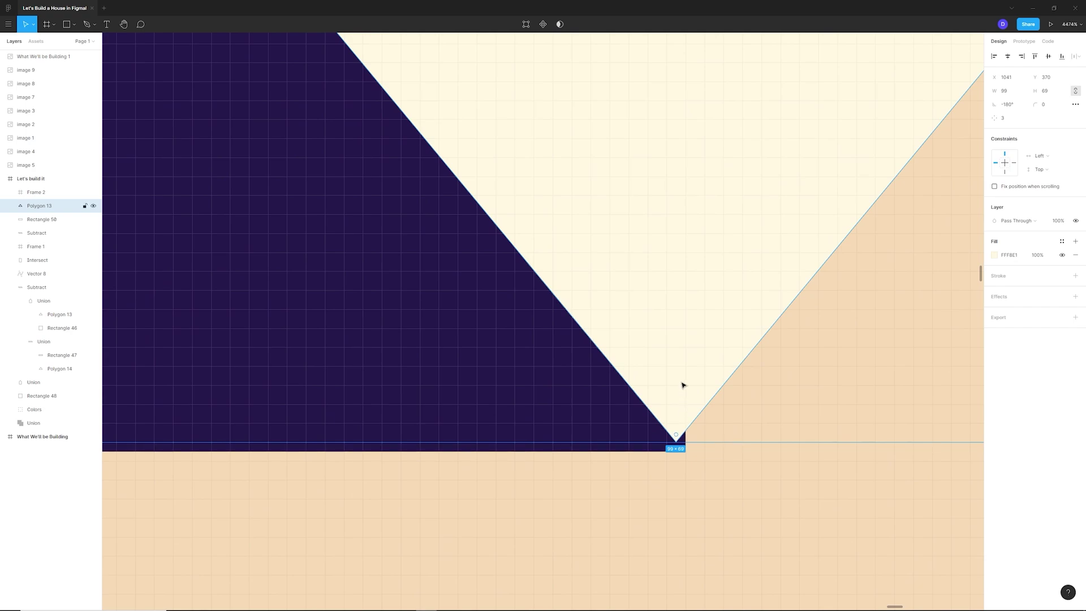
double_click(669, 396)
scroll(669, 396, "down", 10)
left_click_drag(492, 201, 887, 467)
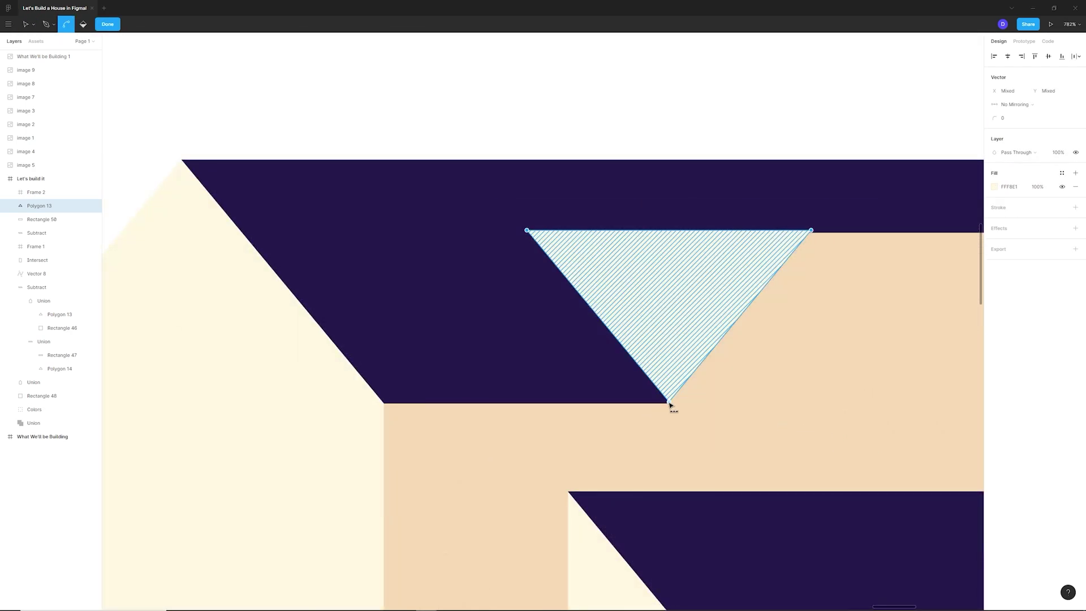
scroll(669, 407, "up", 9)
scroll(647, 420, "up", 5)
left_click_drag(622, 371, 654, 392)
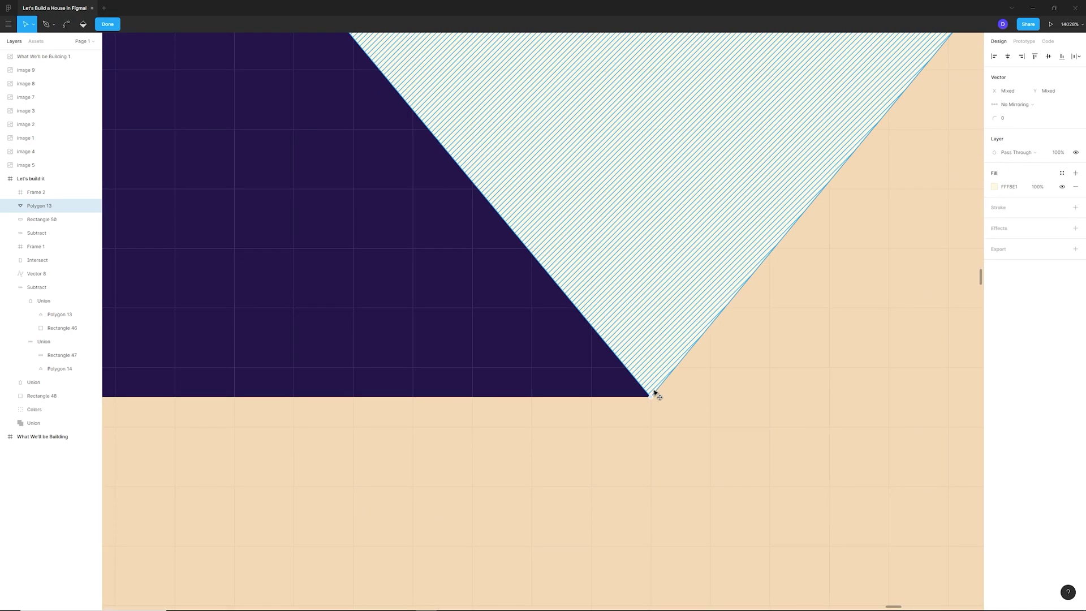
Lower the triangle's two top points to align with the dormer rectangle's top edge.
scroll(615, 475, "down", 10)
scroll(785, 297, "up", 5)
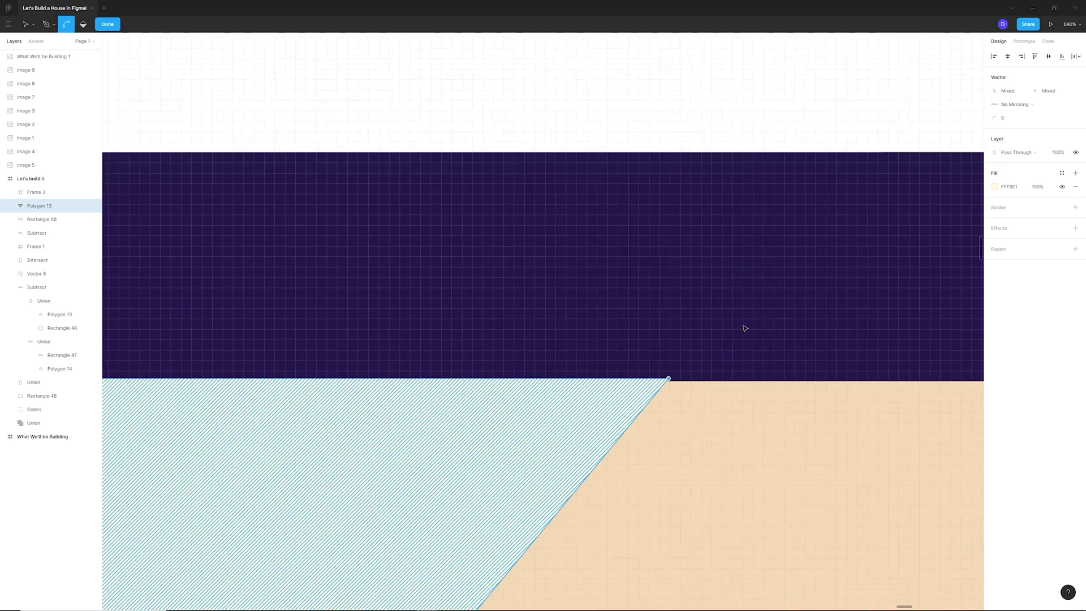
scroll(749, 362, "down", 4)
left_click_drag(415, 337, 705, 371)
scroll(725, 359, "up", 6)
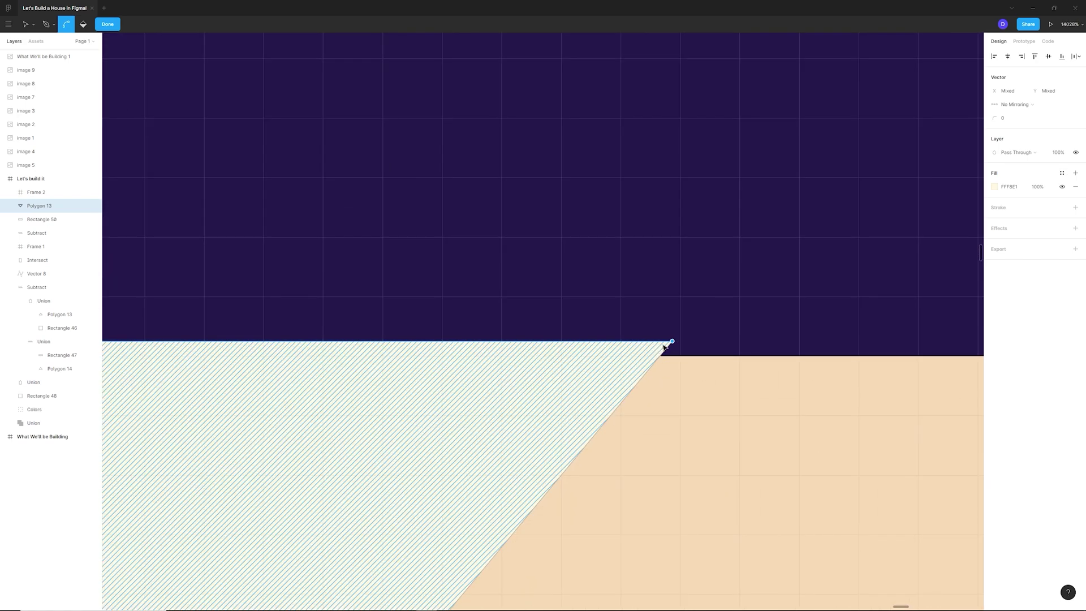
scroll(695, 352, "up", 5)
scroll(745, 357, "down", 10)
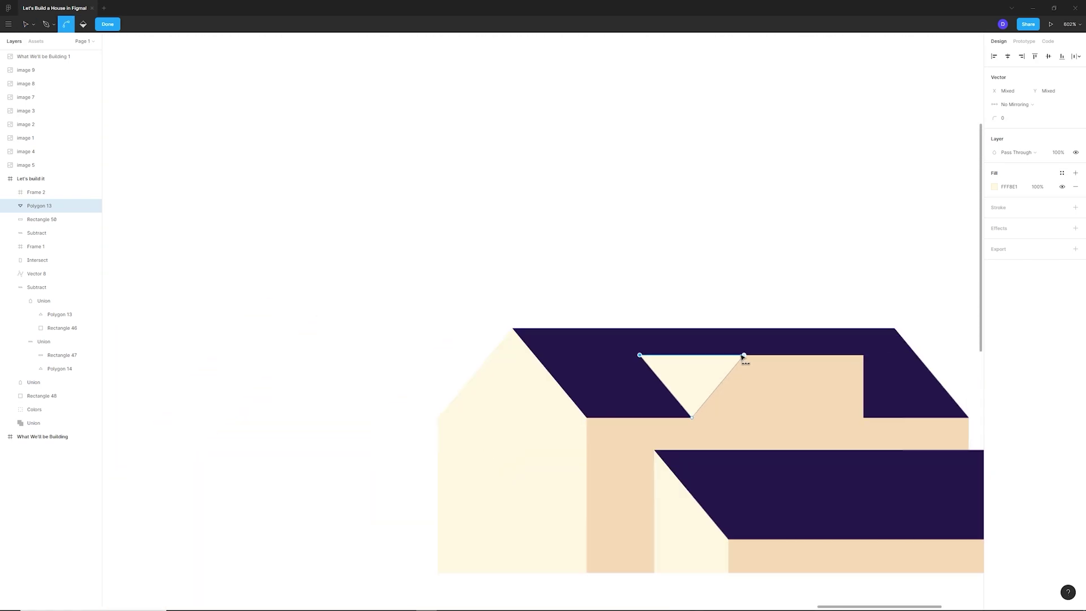
Shift the triangle's top-left point slightly to the right, making the shape about 85.37 × 51.5, and finish editing its points.
scroll(673, 350, "up", 4)
left_click(573, 351)
scroll(570, 372, "up", 7)
scroll(574, 365, "up", 5)
key("v")
left_click_drag(565, 354, 592, 355)
scroll(592, 355, "down", 15)
key("Escape")
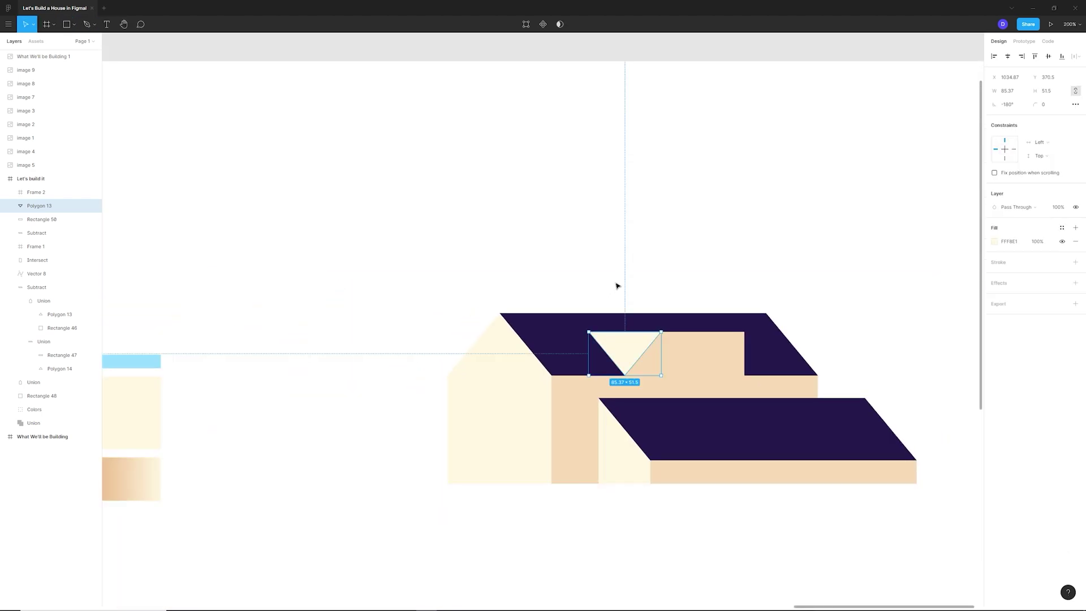
Bring the tan dormer rectangle to the front, covering the right half of the cream triangle.
key("Escape")
scroll(693, 274, "down", 2)
left_click(698, 332)
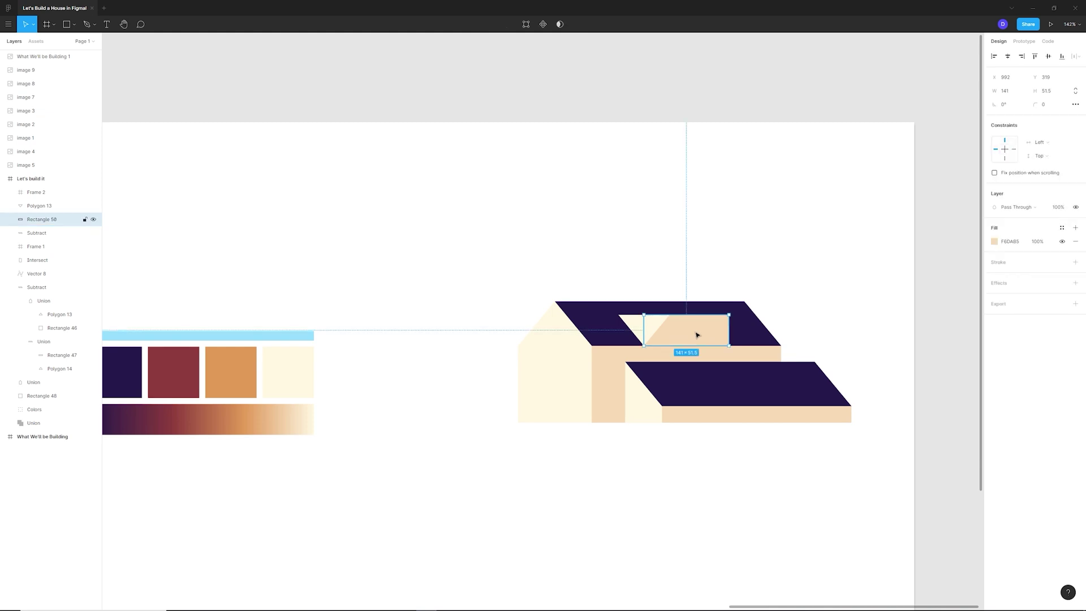
right_click(693, 329)
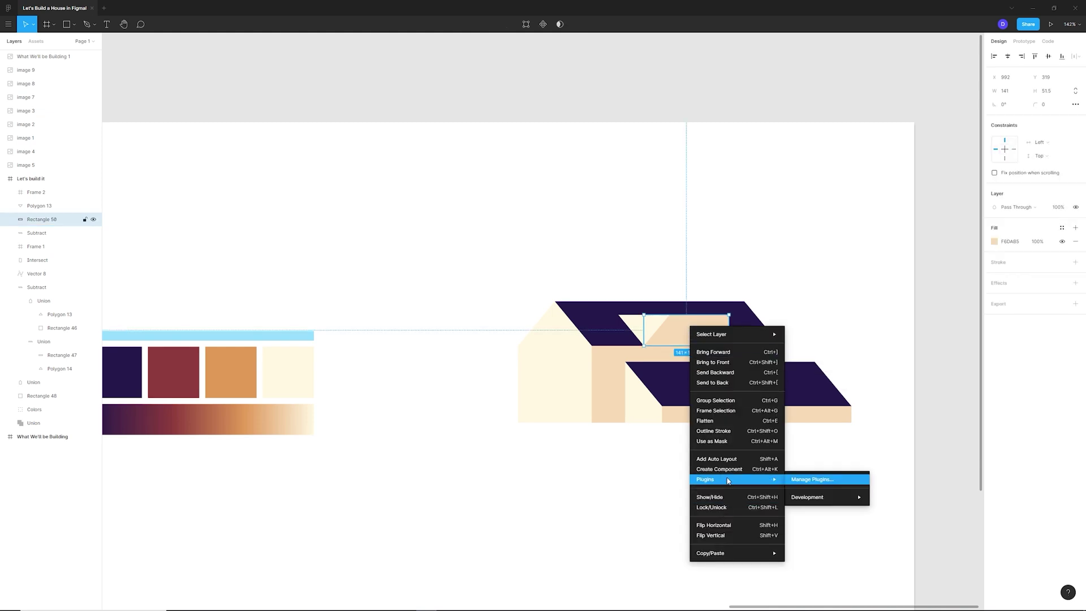
left_click(712, 362)
left_click(809, 268)
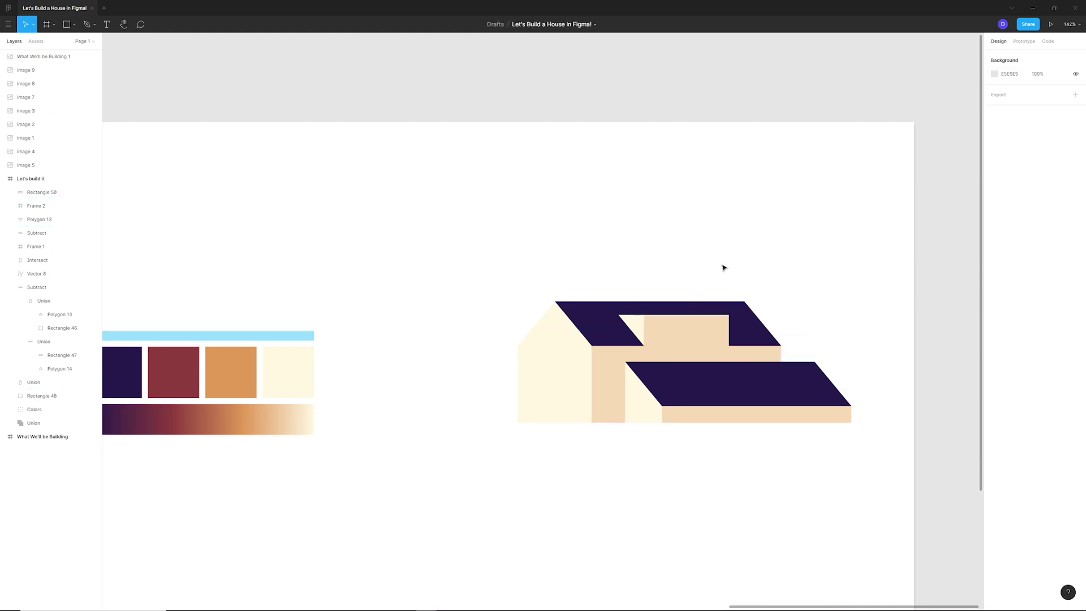
Add a 14 px inside stroke to the house's front gable wall, coloured with the palette's cream FFF8E1.
scroll(782, 257, "down", 3)
scroll(728, 246, "up", 2)
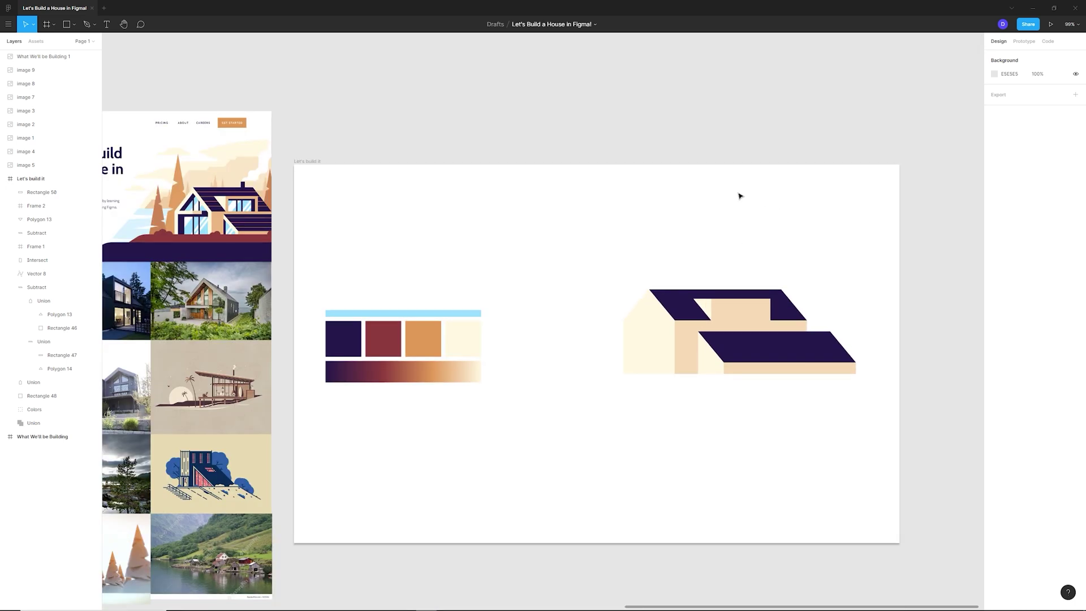
scroll(875, 472, "down", 1)
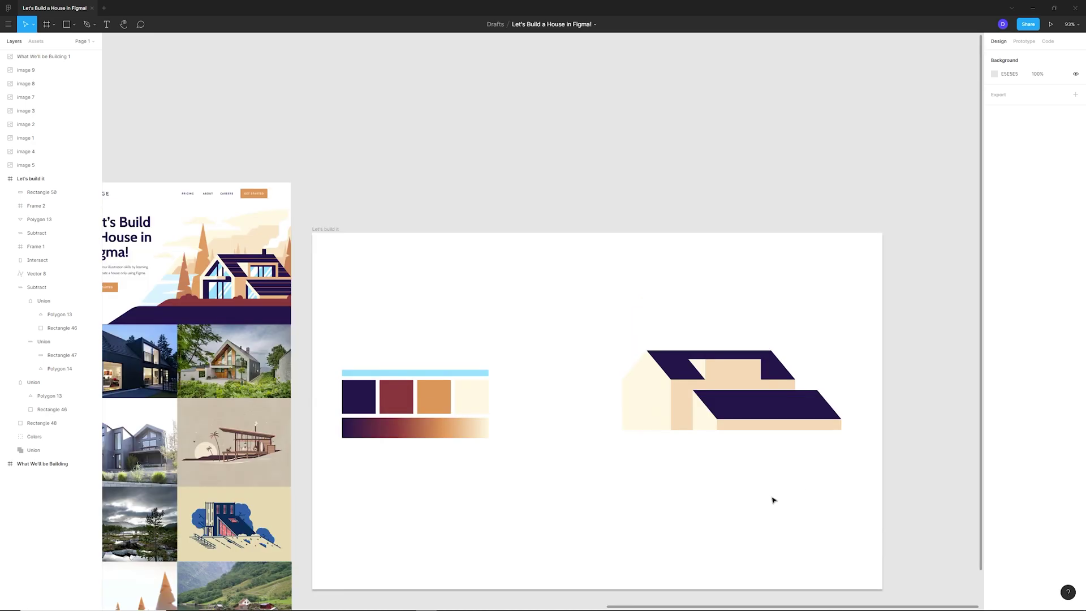
left_click(653, 396)
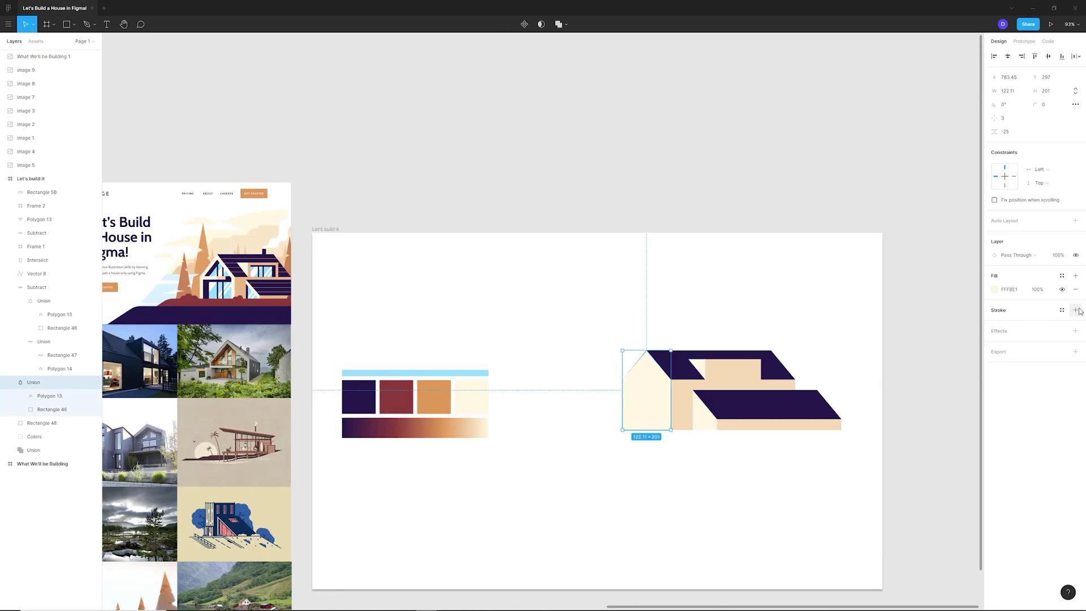
left_click(1074, 310)
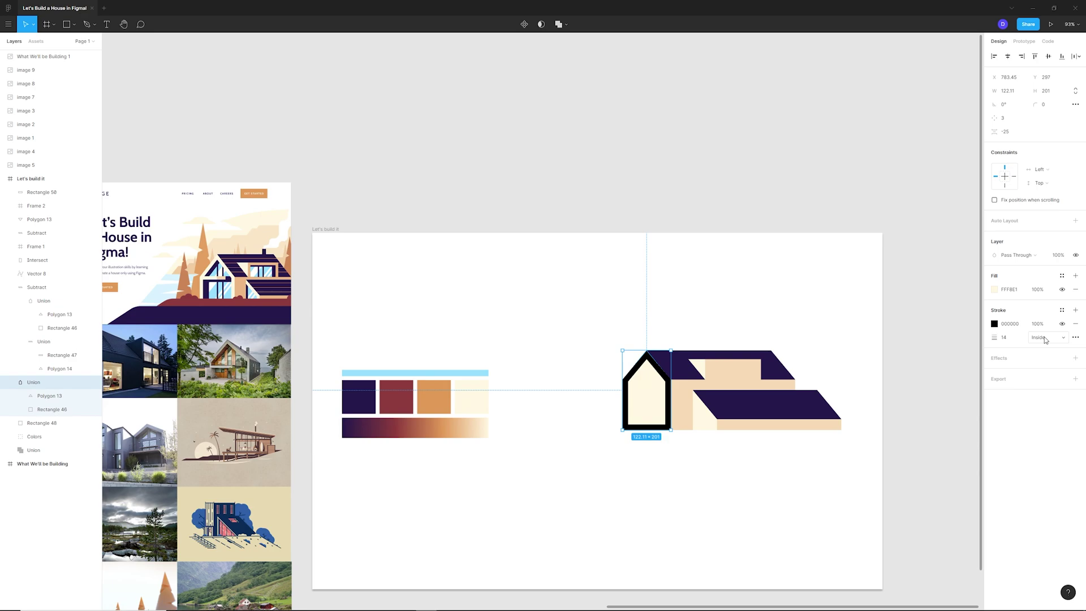
left_click(994, 324)
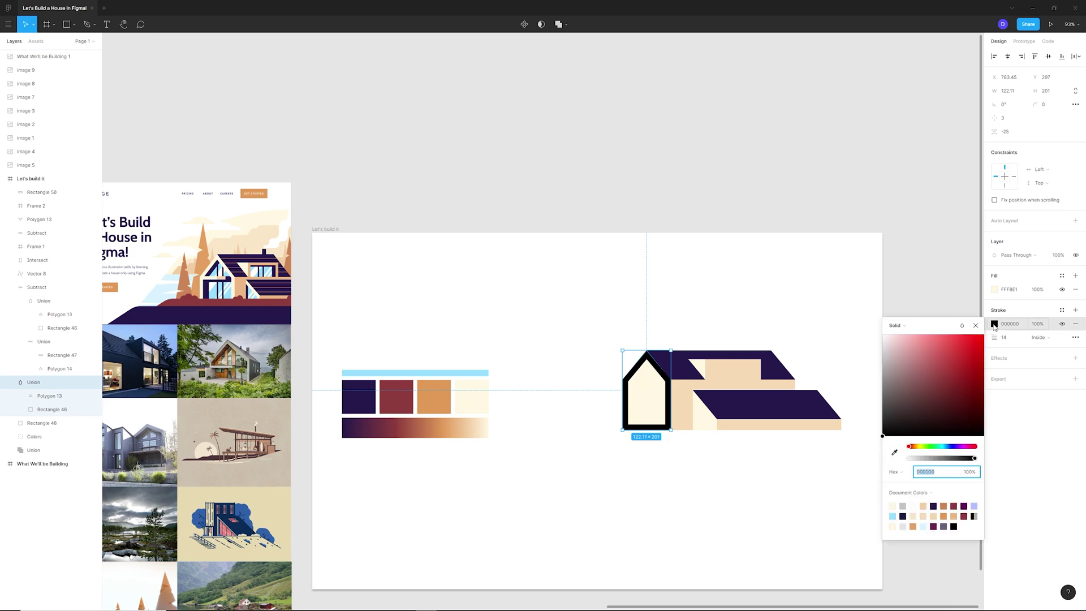
left_click(894, 452)
left_click(477, 391)
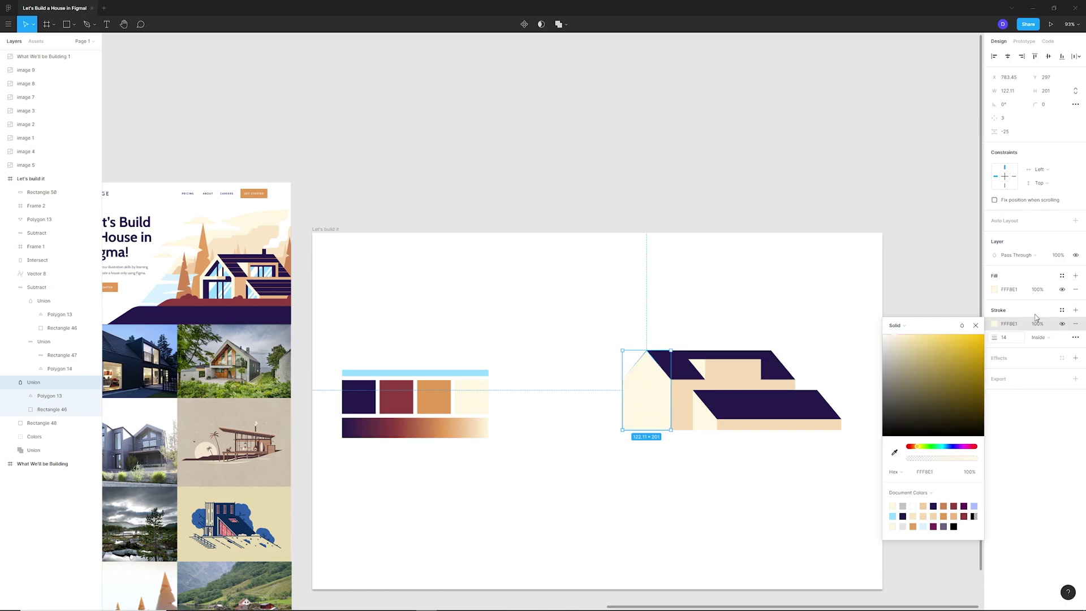
Change the front gable wall's fill to the palette's dark navy 26194C and deselect the shape.
left_click(994, 294)
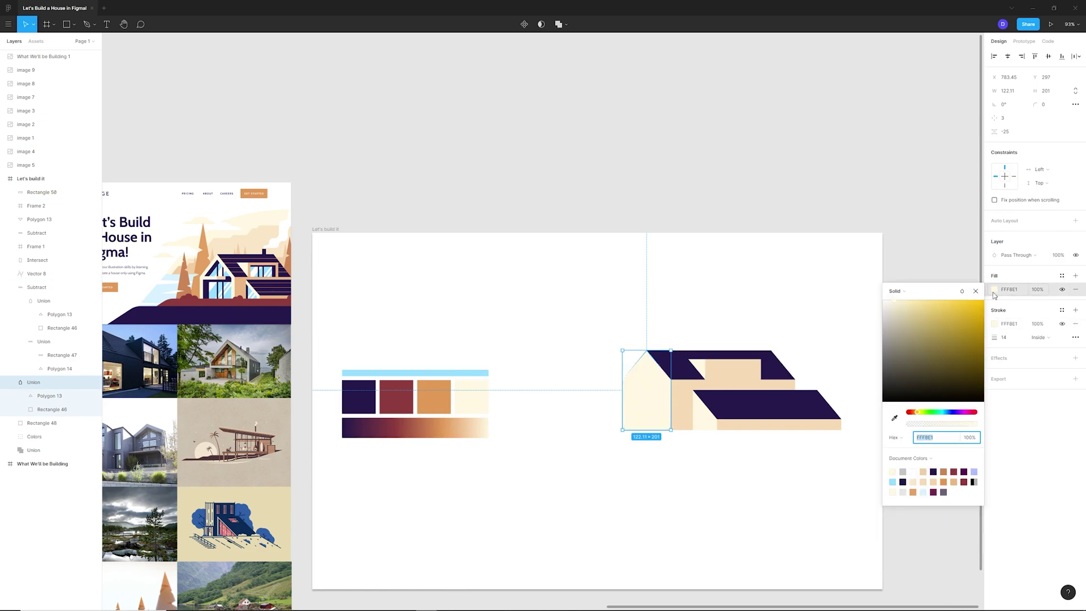
left_click(894, 417)
left_click(361, 392)
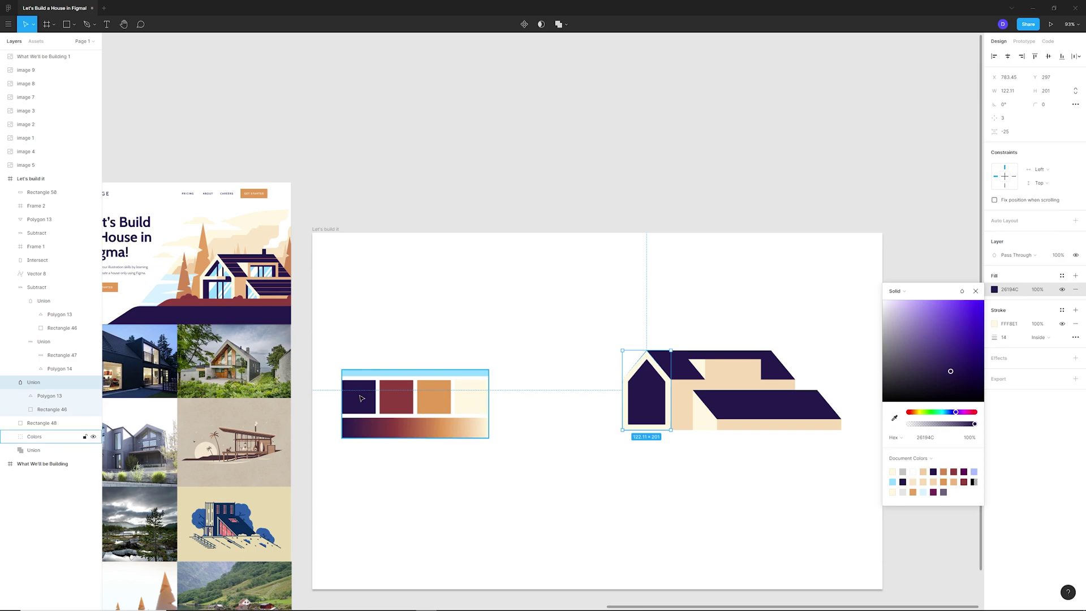
left_click(599, 483)
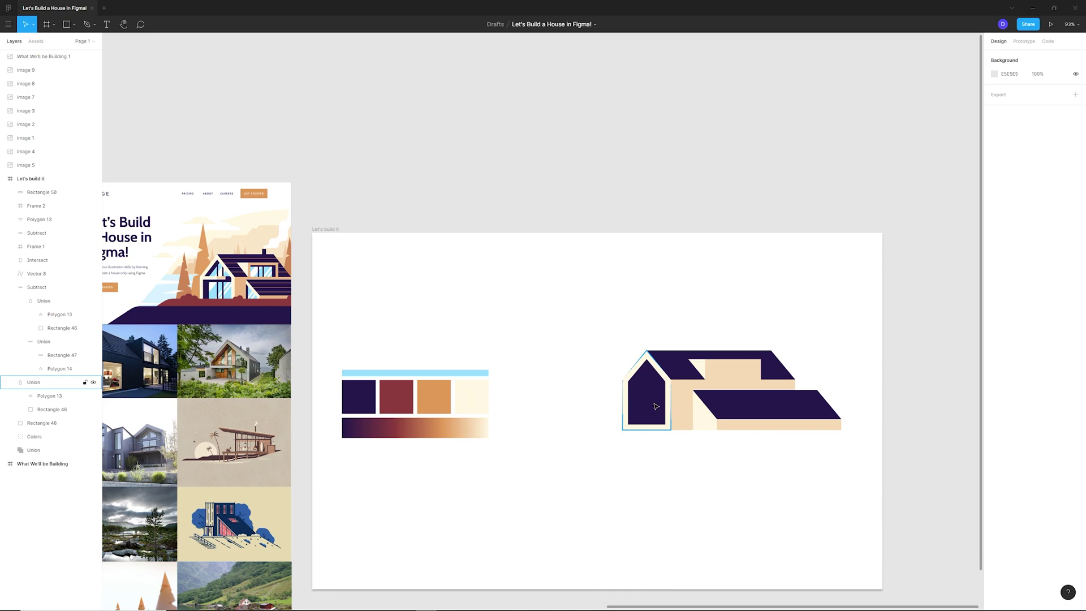
Outline the front gable's stroke so the cream frame becomes a separate editable shape.
double_click(655, 406)
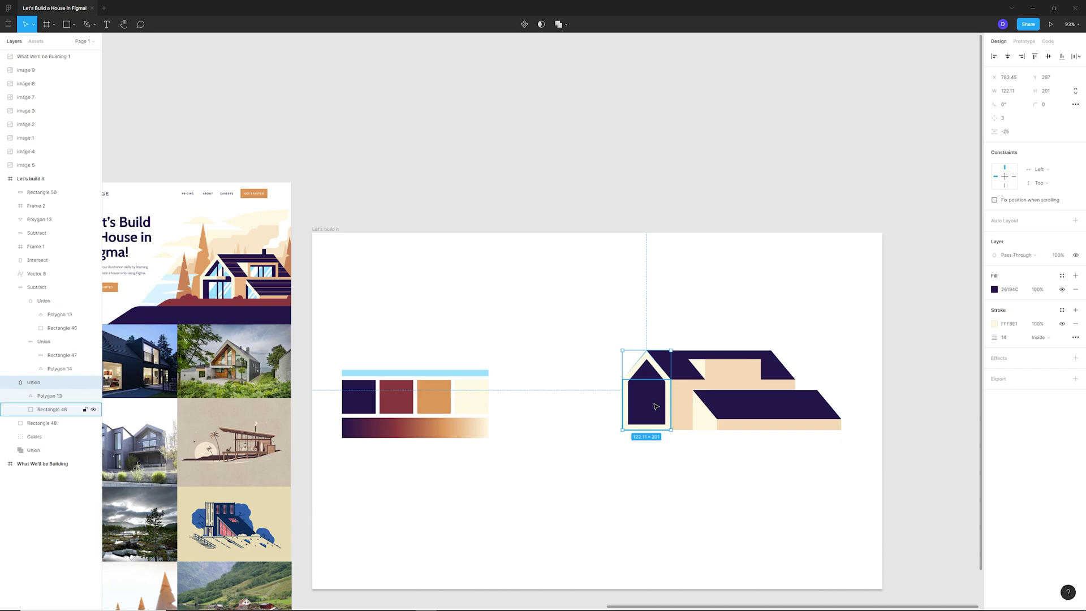
key("ctrl+alt+o")
left_click(662, 435)
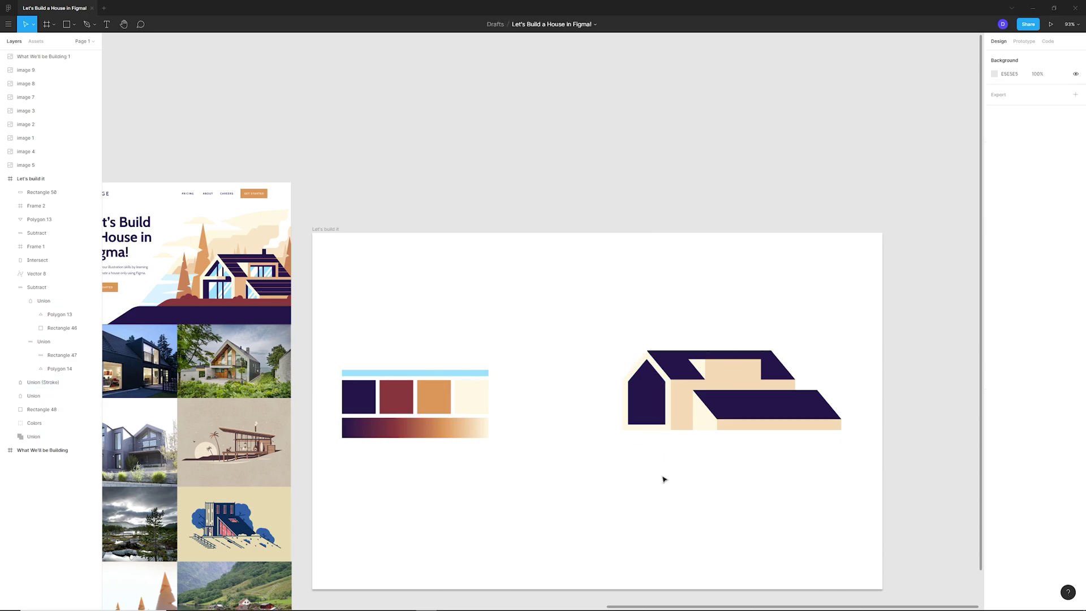
Lower the two inner bottom points of the cream gable frame to its base, removing the frame's bottom bar.
scroll(663, 418, "up", 6)
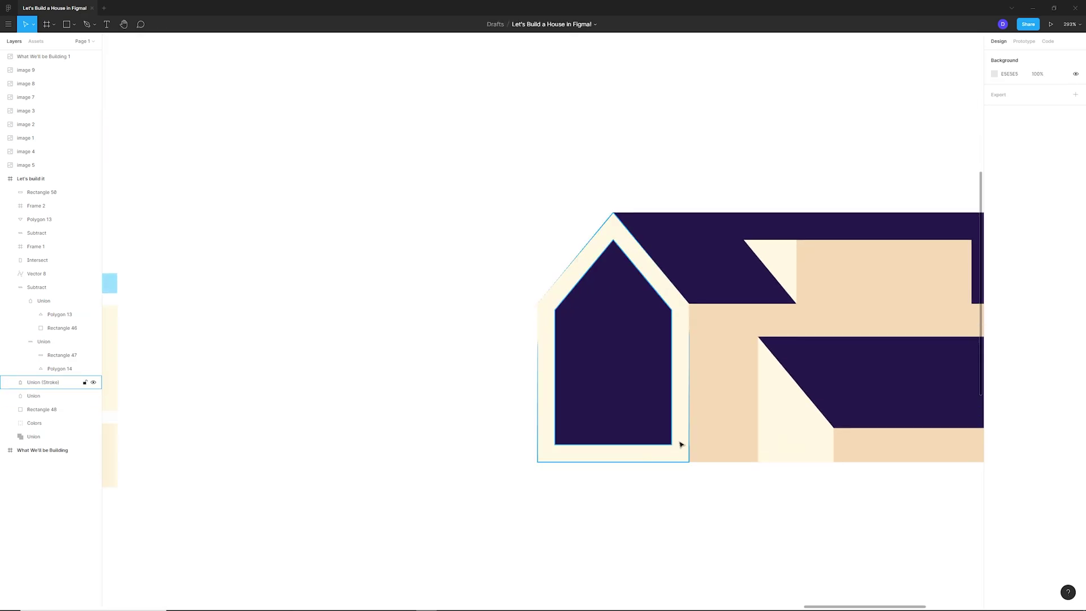
left_click(680, 445)
scroll(674, 456, "up", 5)
double_click(681, 442)
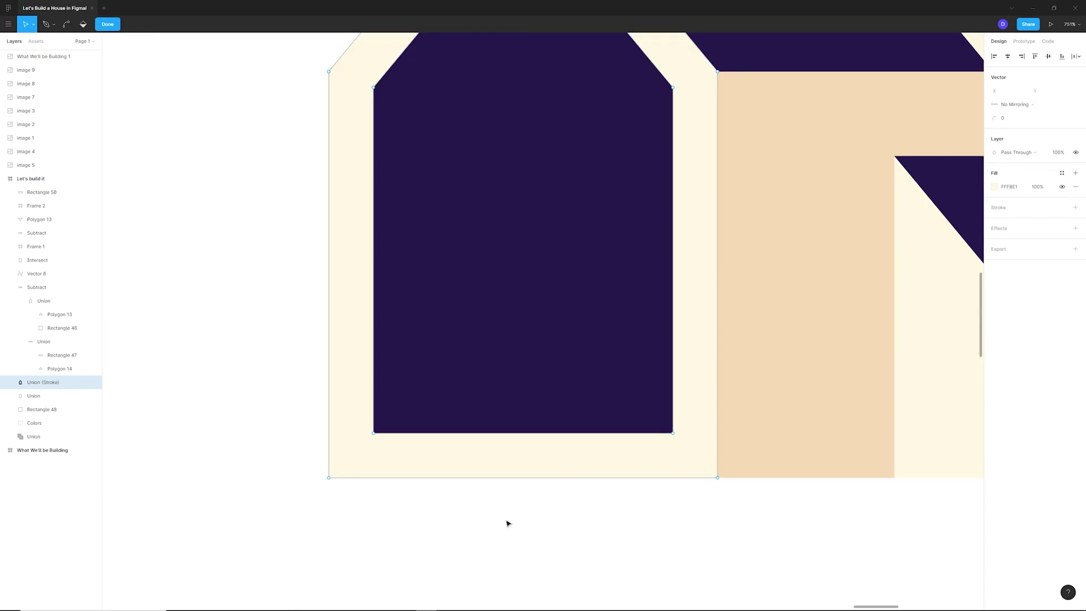
left_click(373, 434)
left_click(673, 433, "shift")
left_click_drag(675, 437, 674, 484)
left_click(682, 521)
key("Escape")
scroll(536, 472, "down", 10)
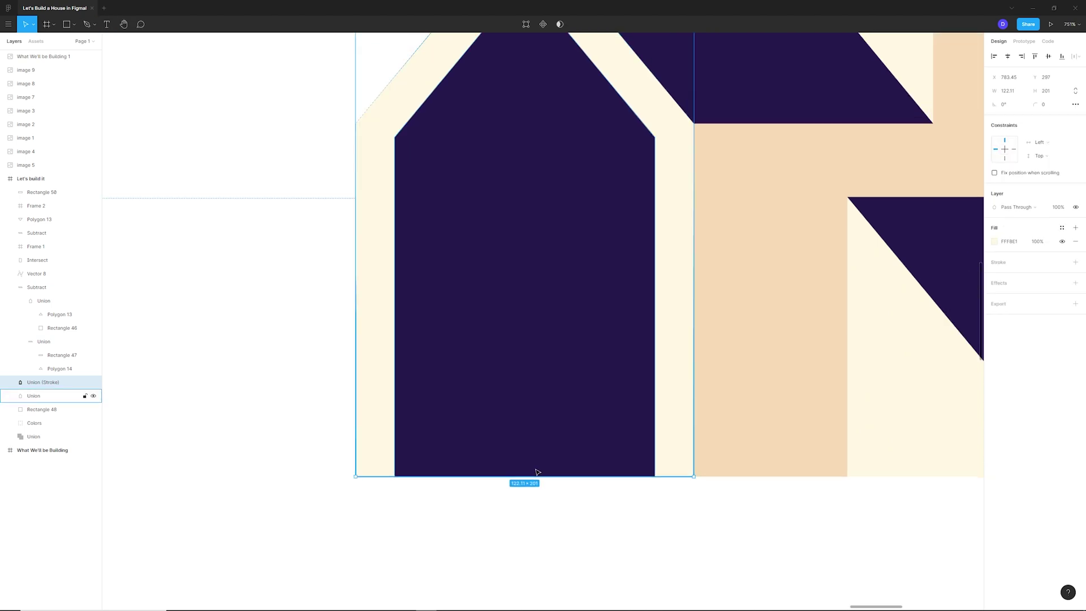
key("Escape")
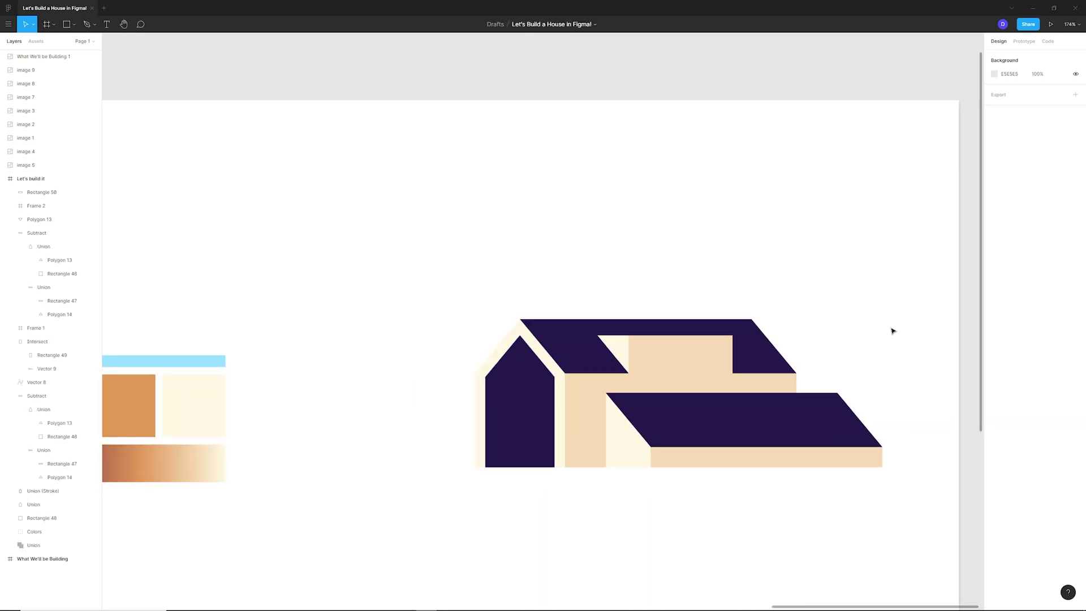
Add a 14 px inside stroke to the roof dormer rectangle, coloured with the house wall's tan.
left_click(682, 363)
scroll(682, 365, "up", 5)
left_click(1075, 262)
left_click(1006, 289)
type("14")
left_click(1040, 388)
left_click(994, 275)
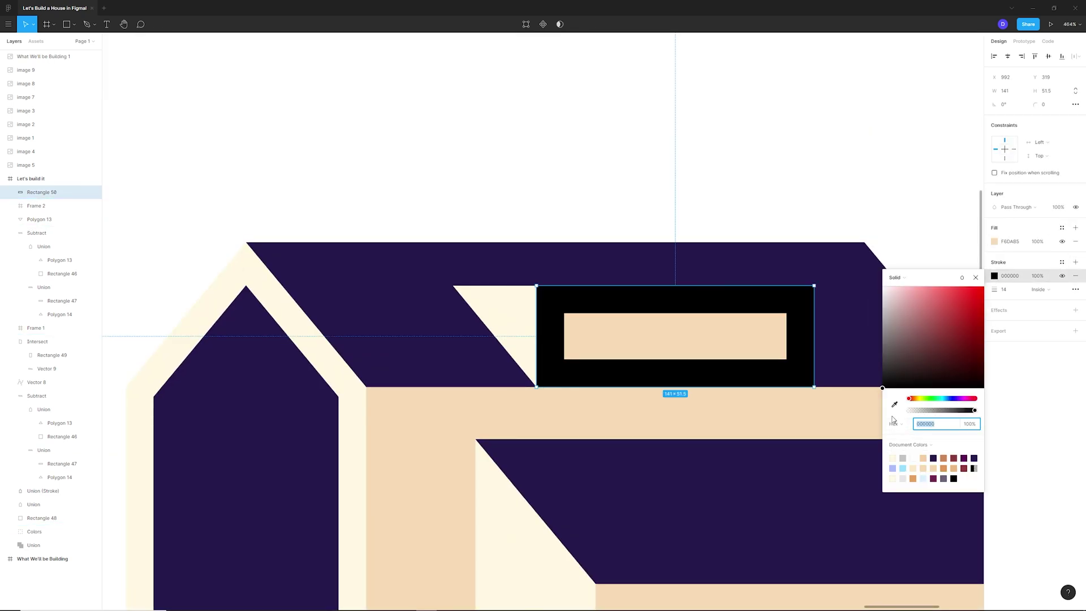
left_click(894, 404)
left_click(848, 410)
Fill the inside of the dormer rectangle with the roof's dark navy 26194C.
left_click(994, 241)
left_click(893, 373)
left_click(851, 326)
Outline the dormer's stroke and lower the frame's inner bottom edge to its base, leaving no bottom bar.
key("ctrl+shift+o")
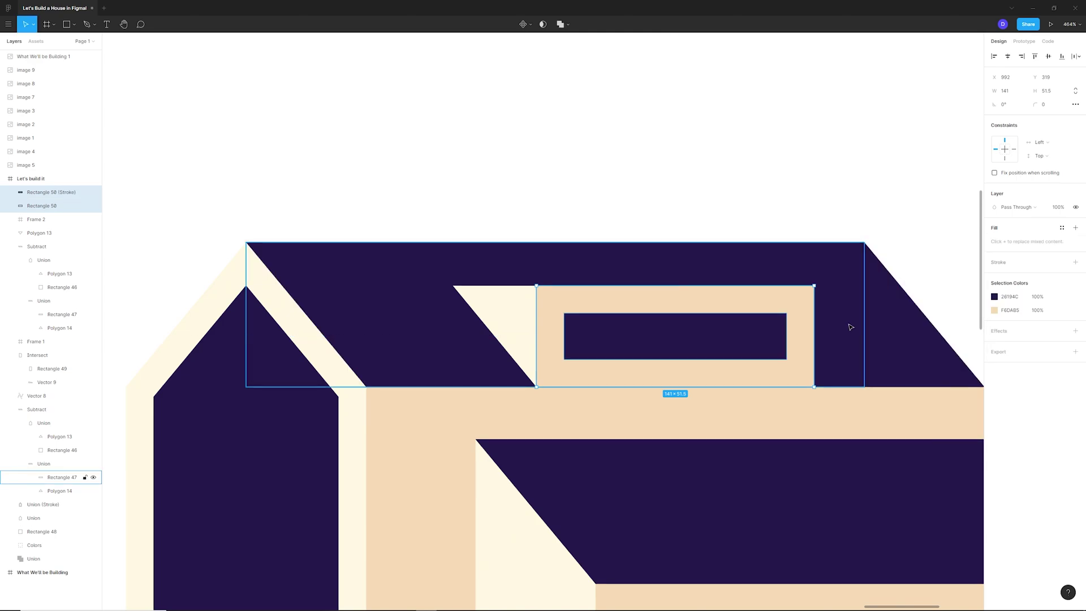
double_click(686, 370)
left_click_drag(786, 364, 785, 388)
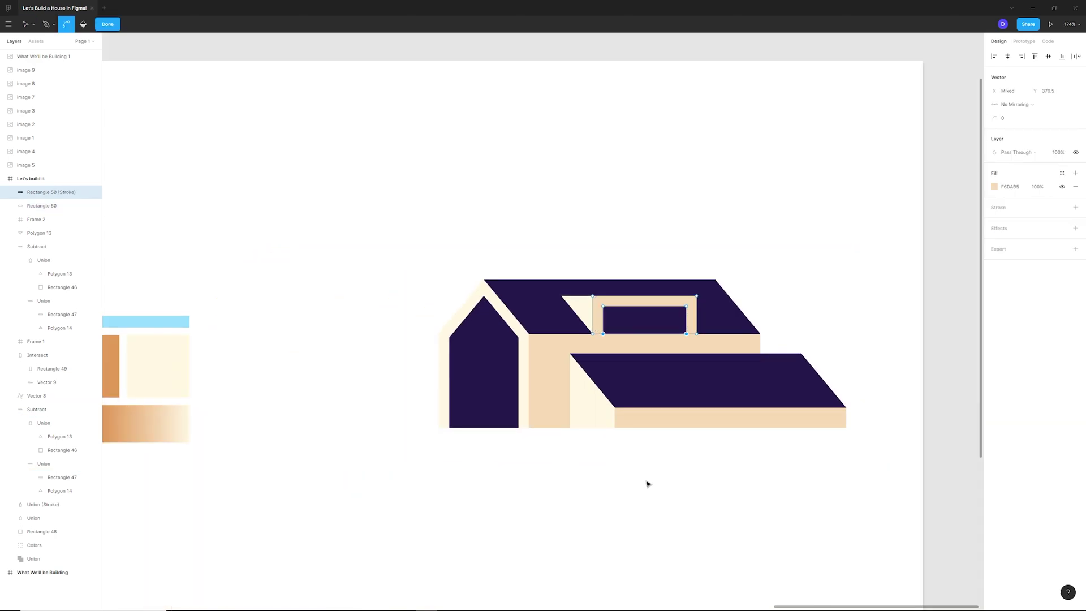
Flatten the intersected cream side wall of the extension into a single vector shape.
left_click(594, 416)
left_click(565, 24)
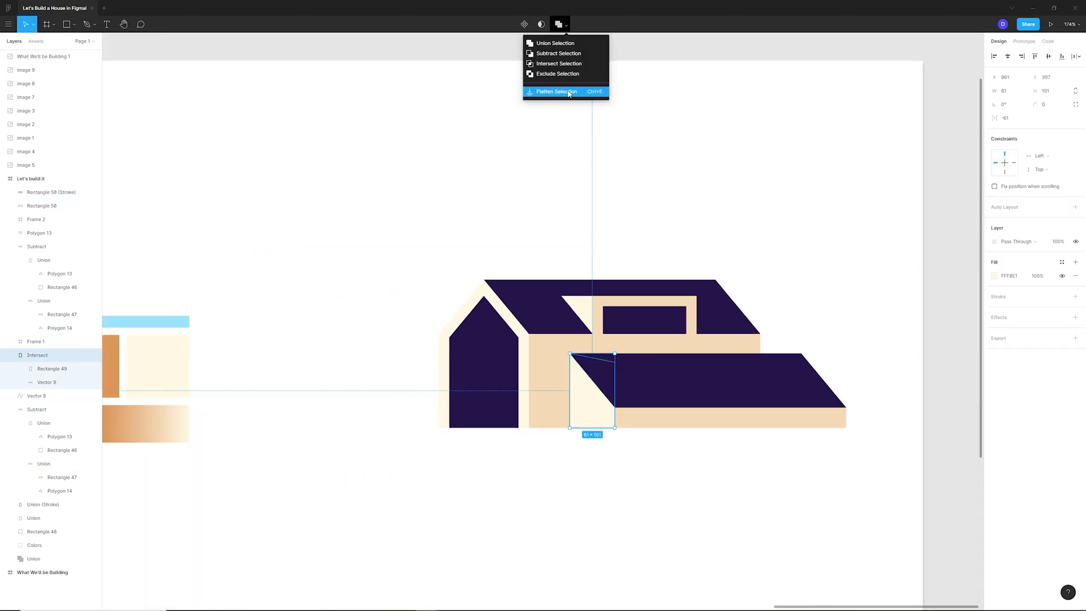
left_click(560, 90)
key("Return")
scroll(615, 407, "up", 3)
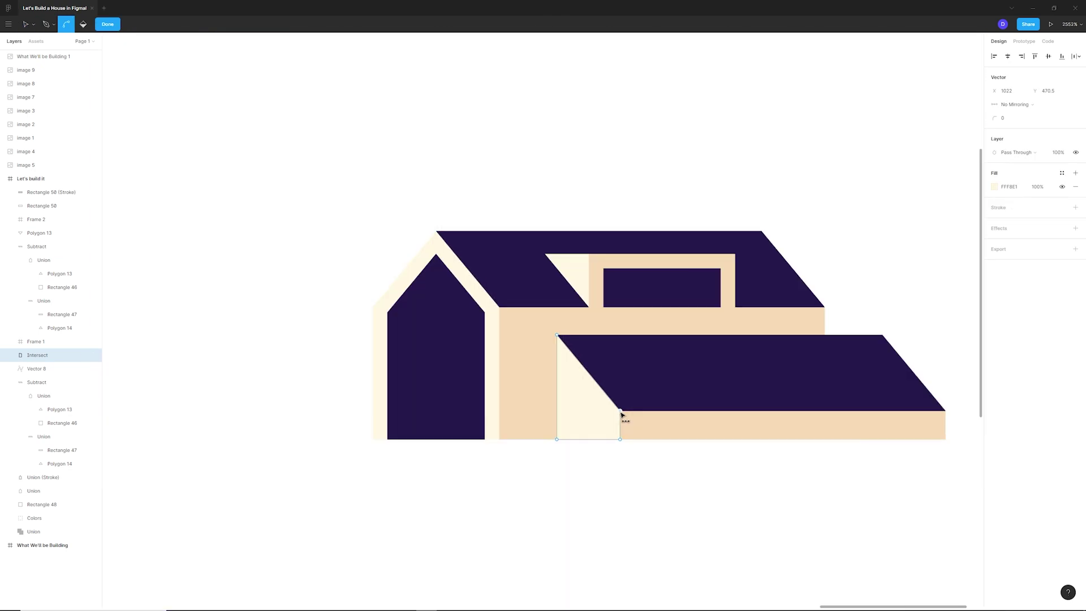
key("Escape")
Add a 14 px inside stroke to the extension's side wall, using the wall's own cream FFF8E1.
left_click(1074, 261)
left_click(1003, 290)
type("2")
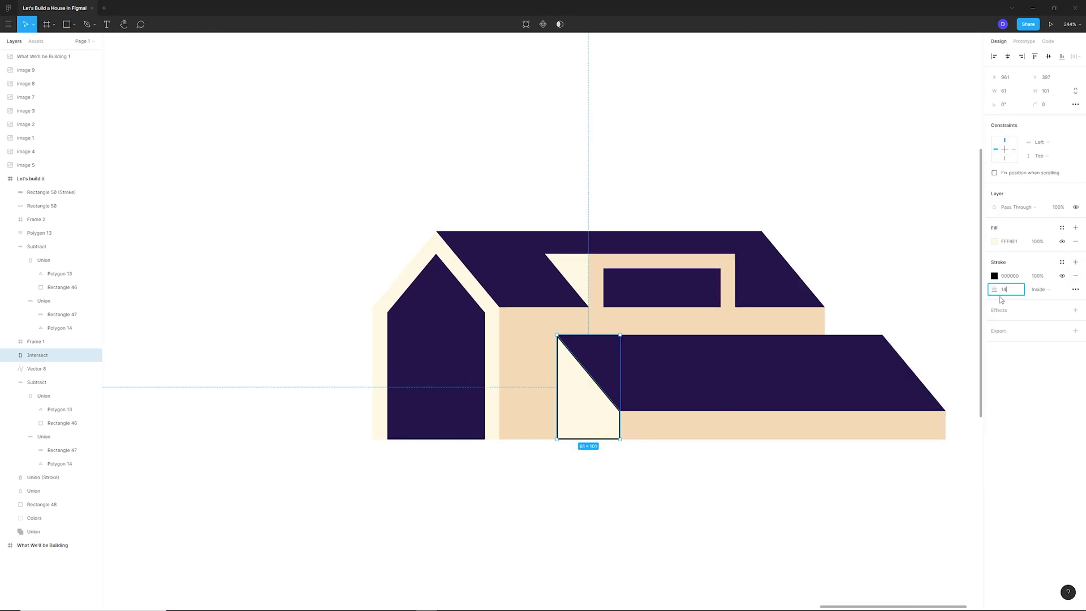
key("Return")
left_click(994, 275)
left_click(893, 404)
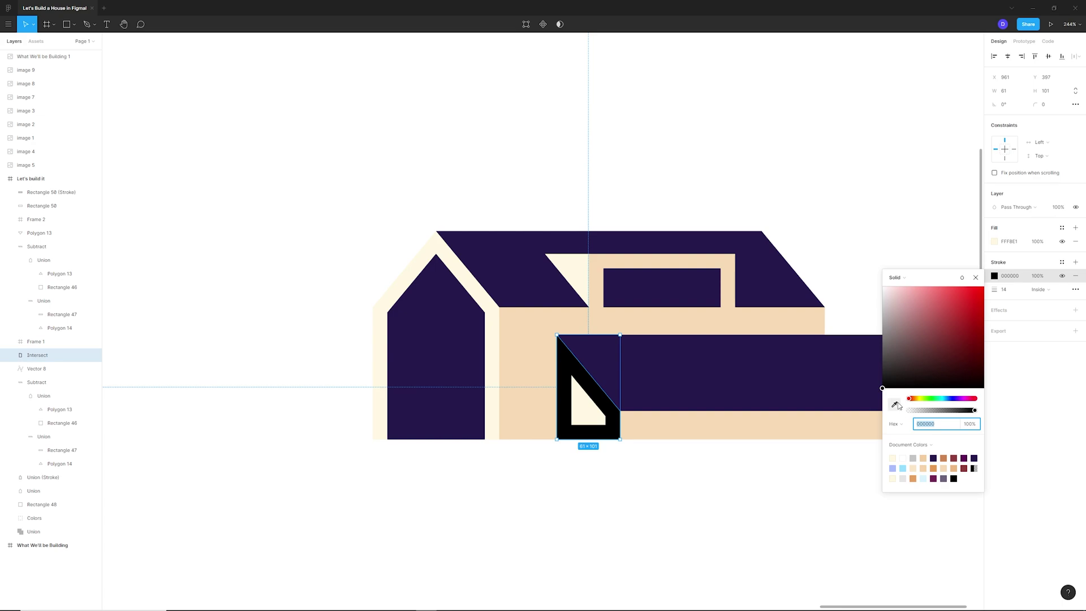
left_click(590, 409)
Fill the extension's side wall with the roof's navy 26194C and outline its cream stroke as a separate shape.
left_click(994, 242)
left_click(894, 370)
left_click(605, 350)
scroll(585, 440, "up", 5)
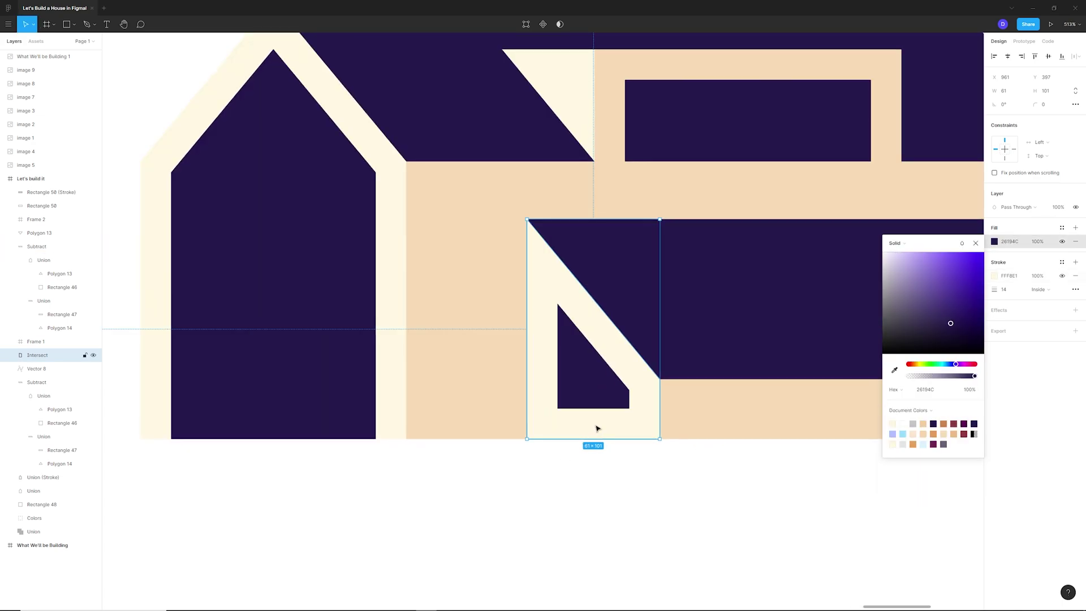
key("ctrl+alt+o")
Lower the two inner bottom points of the extension's cream frame to the base of the wall.
scroll(603, 416, "up", 2)
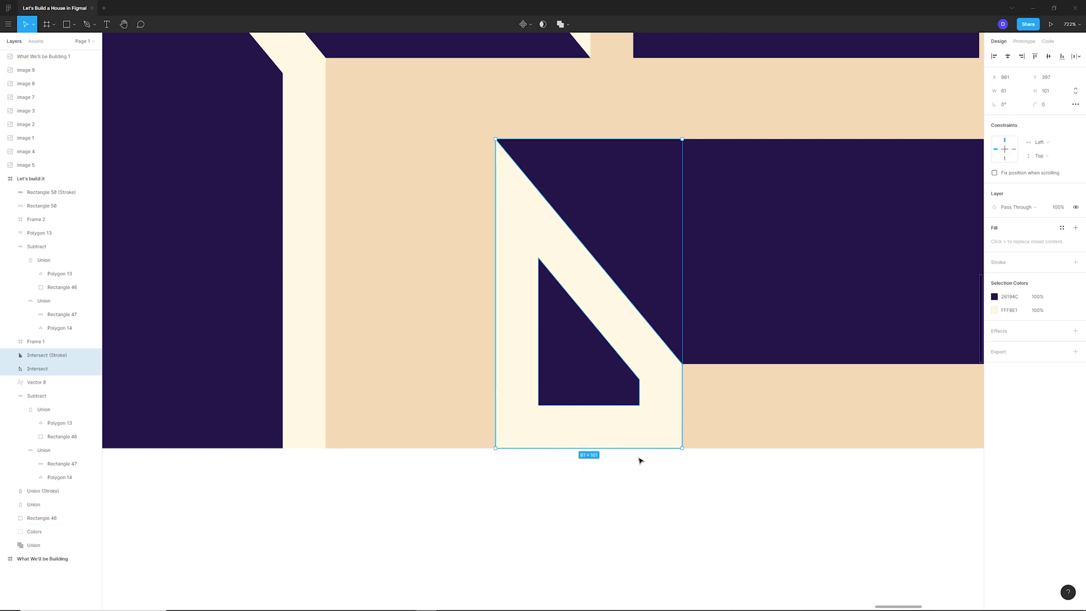
double_click(541, 405)
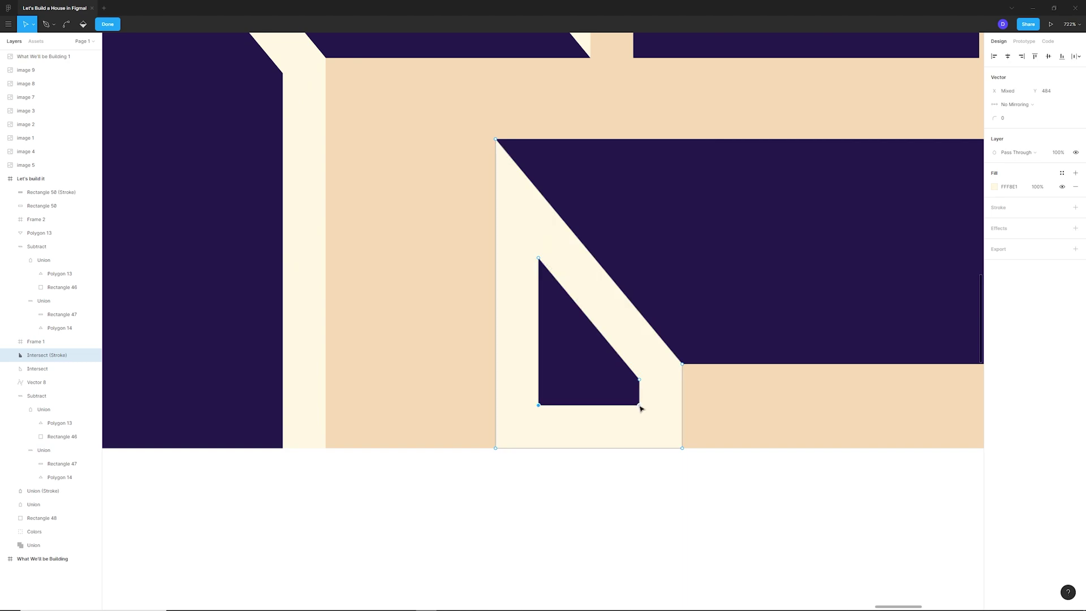
left_click_drag(643, 410, 642, 448)
Move the frame's inner top point diagonally onto its left edge and delete the inner bottom-left point, removing the left post.
left_click_drag(539, 258, 495, 202)
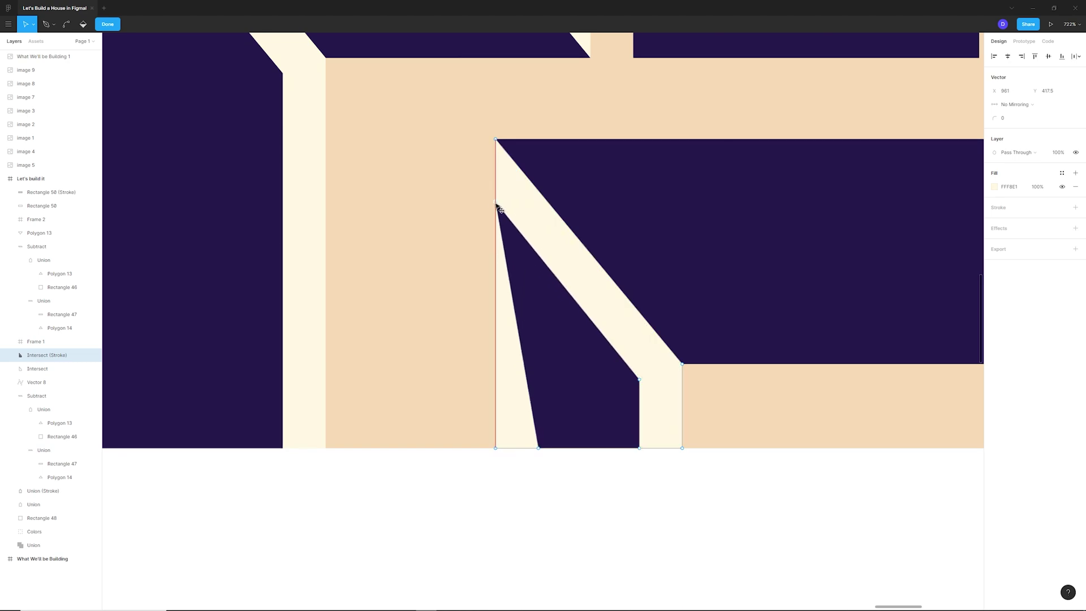
key("Escape")
double_click(546, 447)
key("ctrl+a")
key("Escape")
double_click(579, 267)
left_click(538, 448)
key("Delete")
key("Escape")
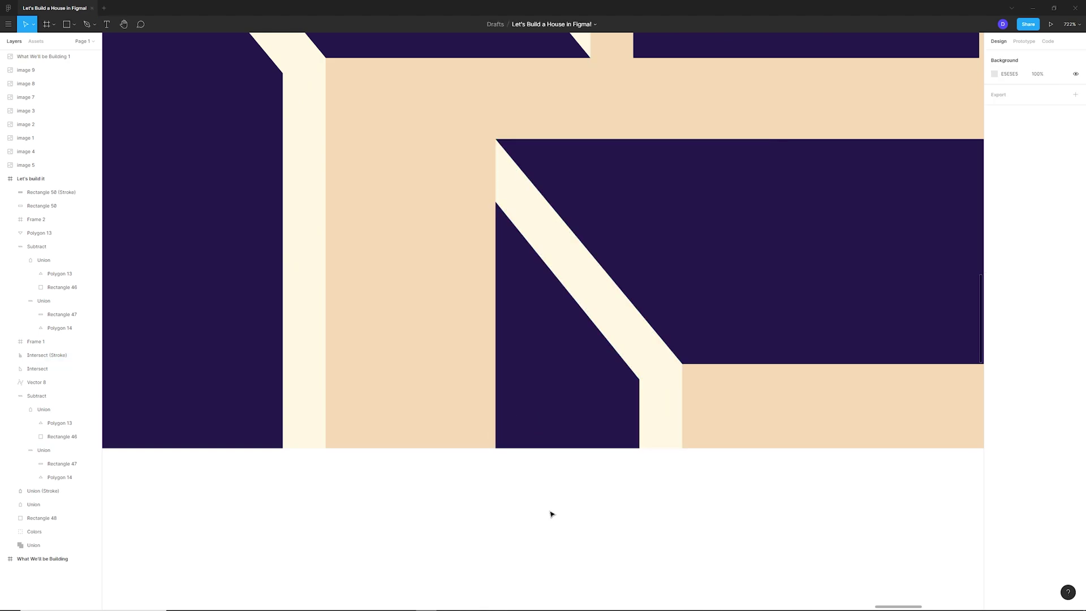
Paste two more copies of the navy gable shape in place, behind the cream frame.
scroll(616, 528, "down", 10)
scroll(588, 561, "up", 4)
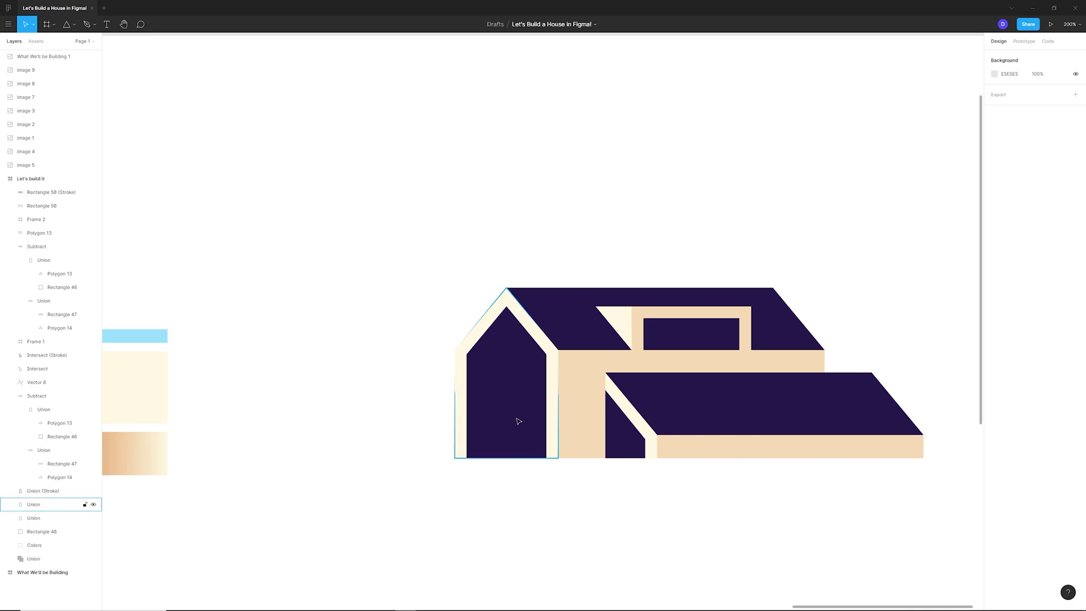
left_click(486, 377)
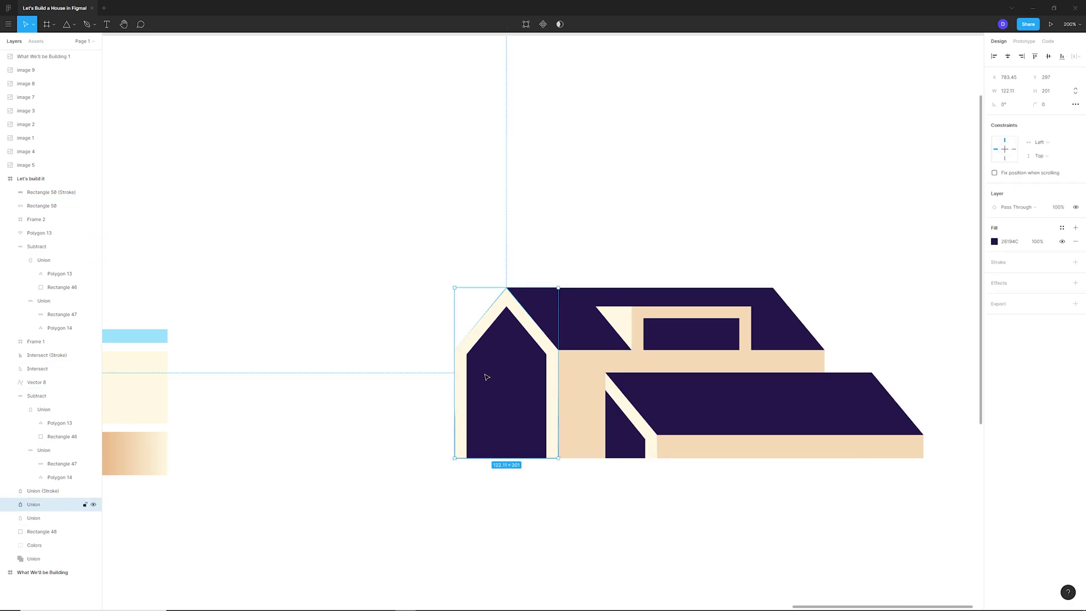
key("ctrl+v")
key("ctrl+v")
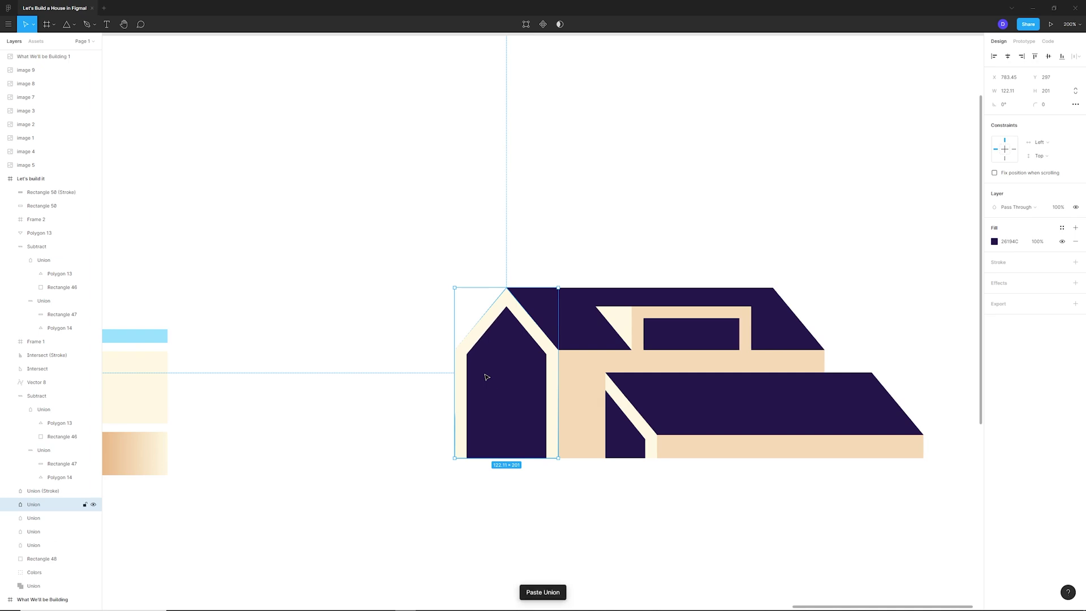
Fill the topmost gable copy with the palette's light blue 96DFFF.
left_click(994, 241)
left_click(893, 371)
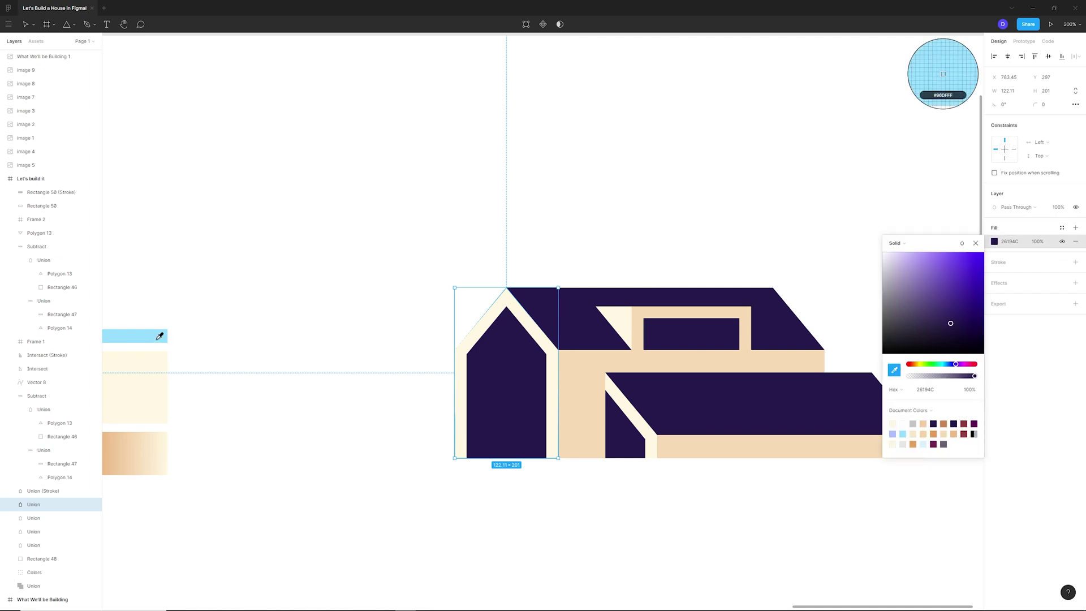
left_click(156, 340)
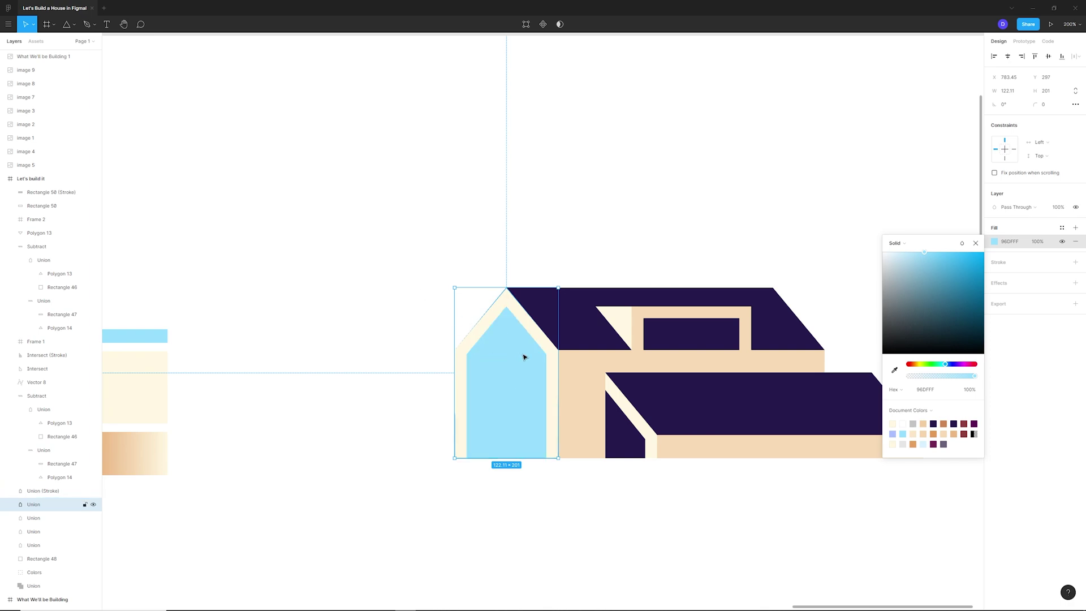
Offset the light blue gable copy 30 px to the right and 10 px down.
key("shift+Right")
key("shift+Right")
key("shift+Right")
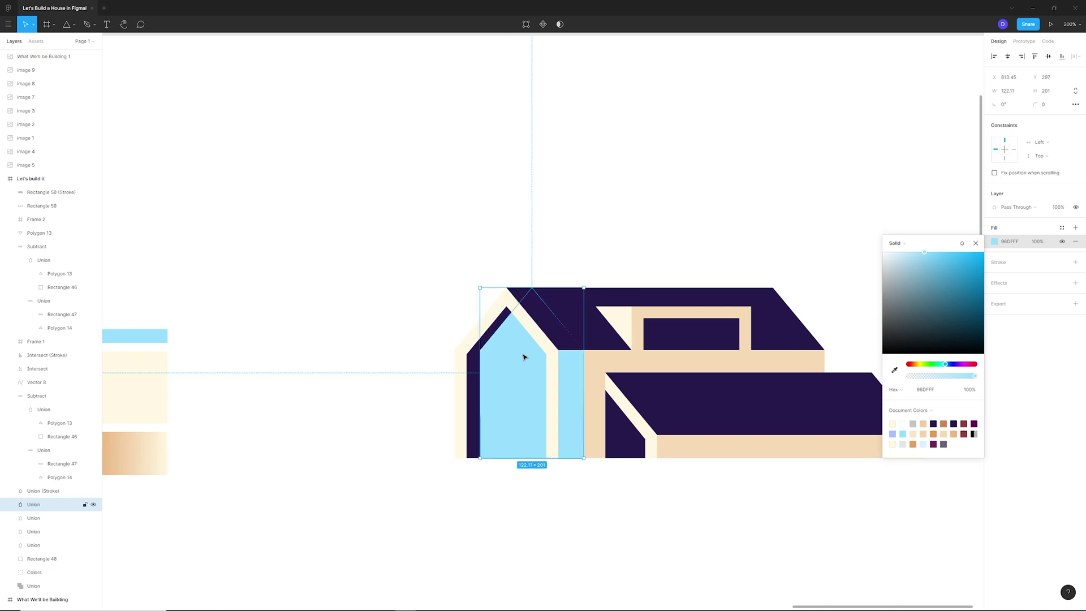
key("shift+Down")
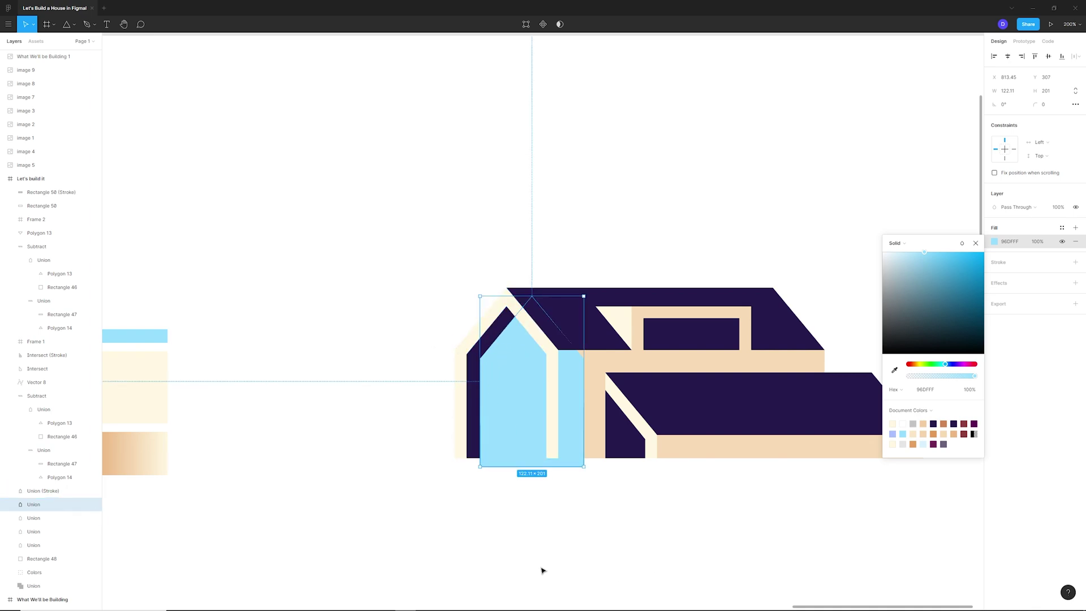
Mask the light blue gable copy with the navy gable copy directly beneath it so the glass stays inside the gable.
left_click(474, 376, "shift")
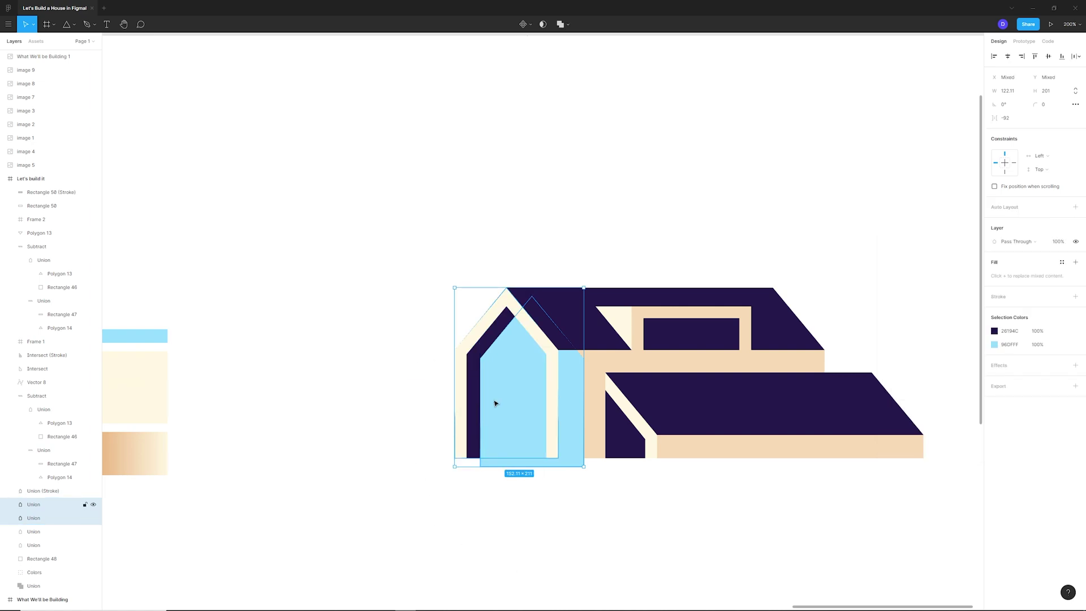
right_click(522, 371)
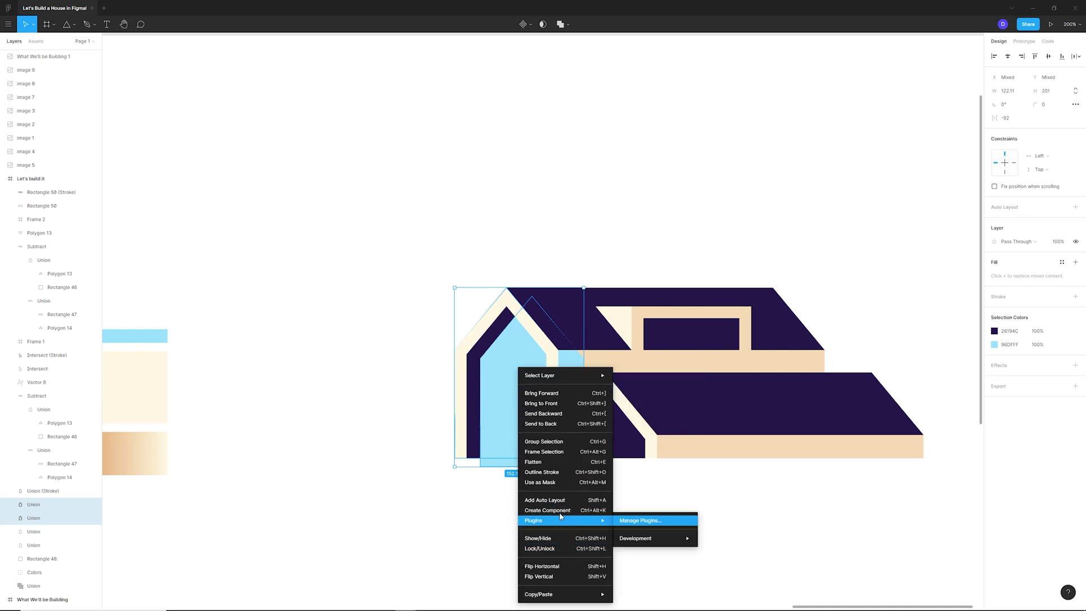
left_click(558, 483)
left_click(640, 526)
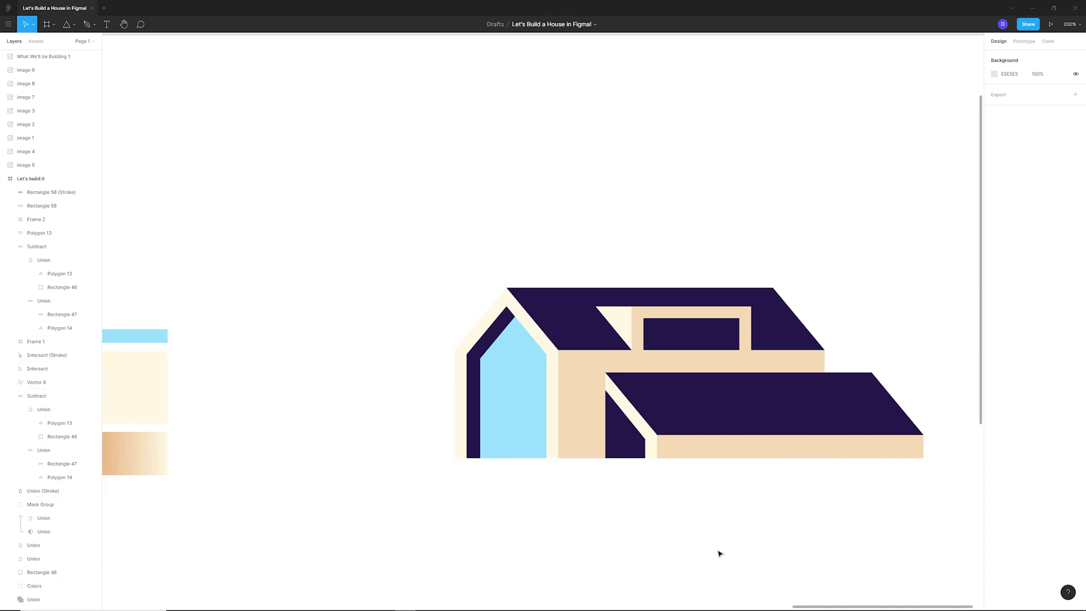
scroll(692, 553, "down", 3)
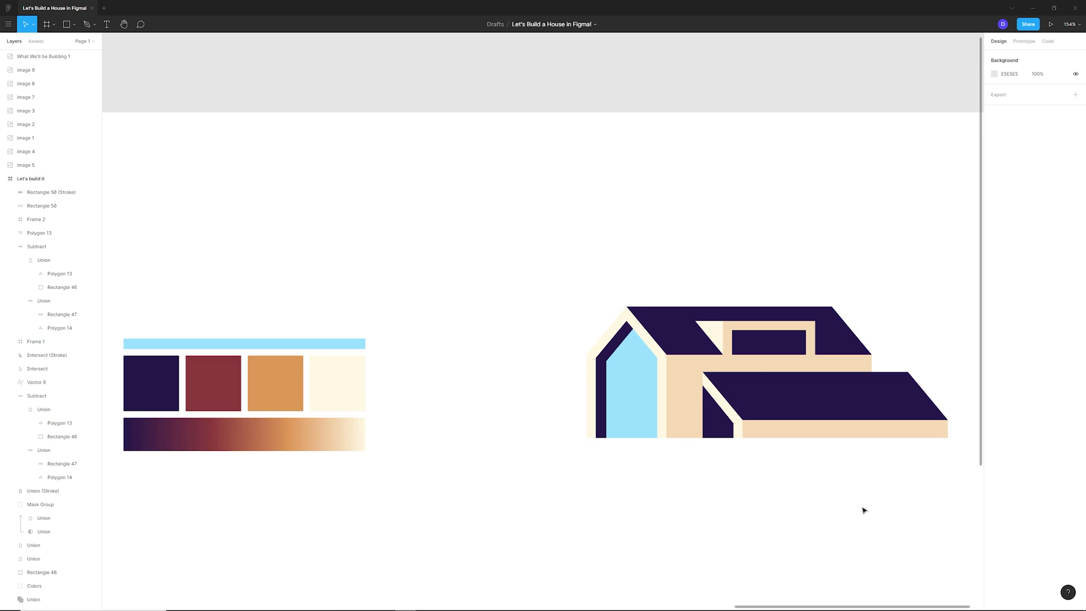
Inside the gable's mask group, draw a horizontal line about 108.5 px long with the Pen tool across the light blue glass.
double_click(644, 376)
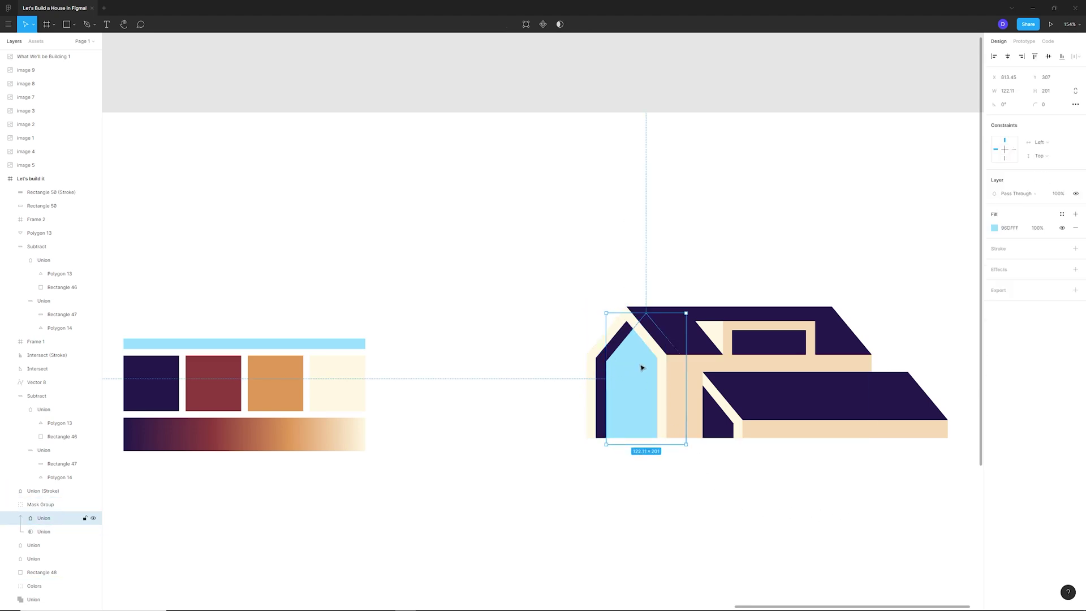
scroll(642, 368, "up", 2)
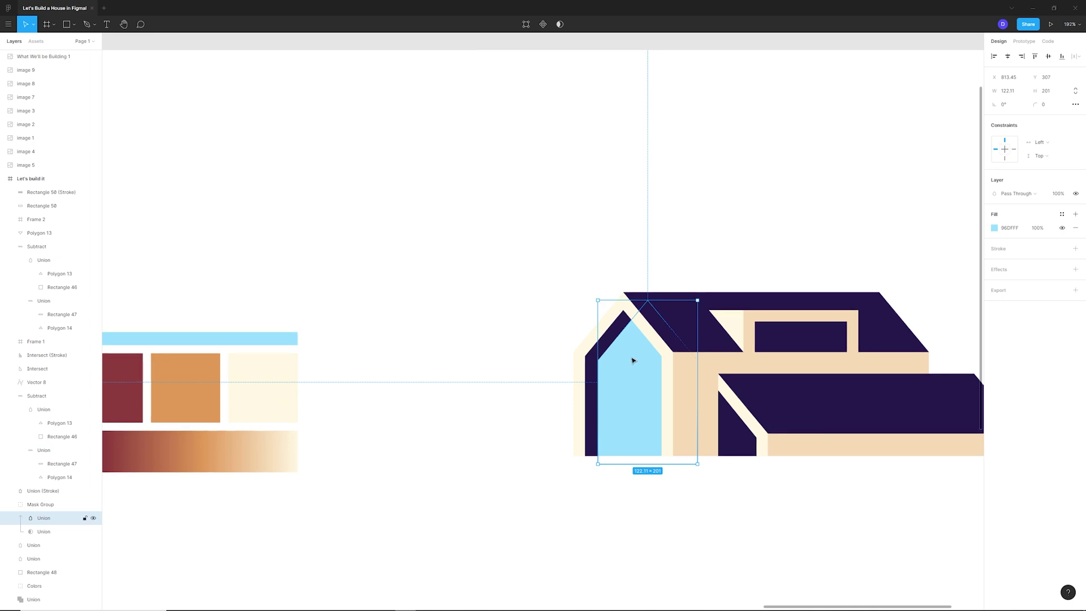
key("p")
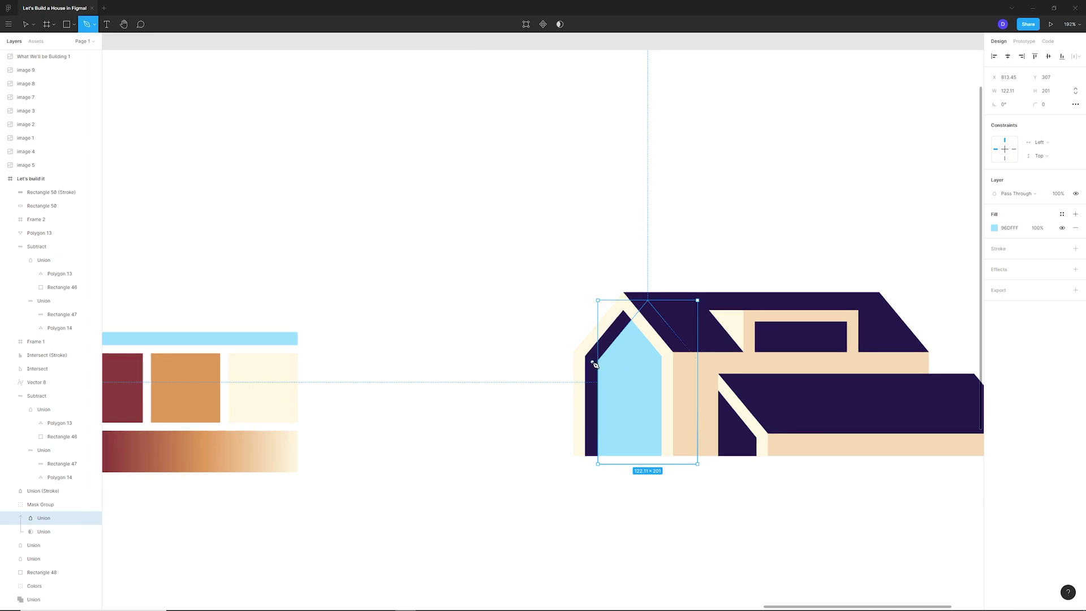
left_click(590, 360)
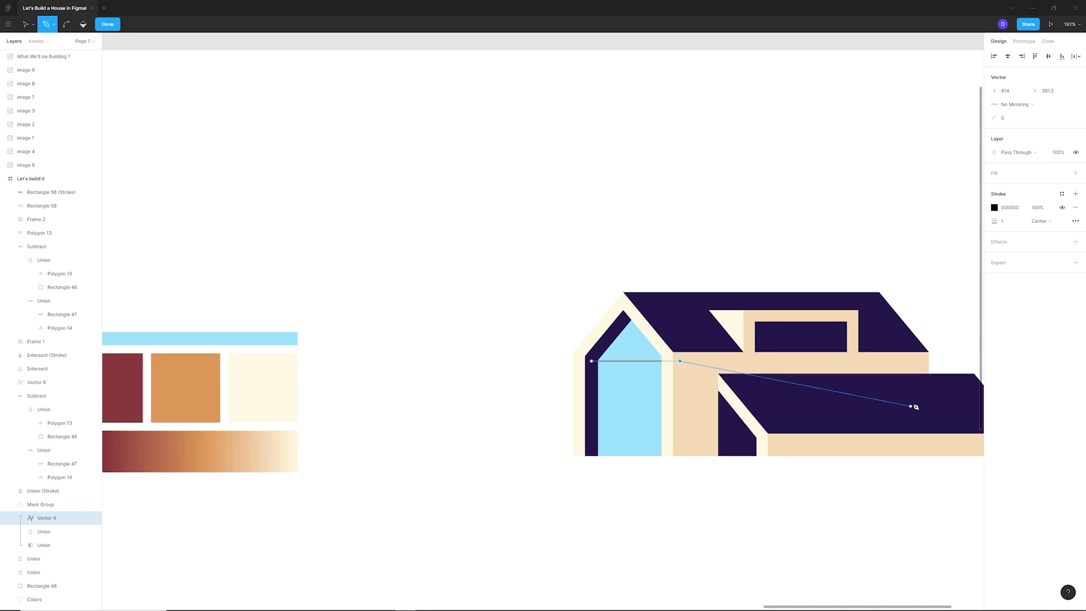
Give the horizontal line the roof's navy stroke colour and a stroke width of 20.
left_click(994, 207)
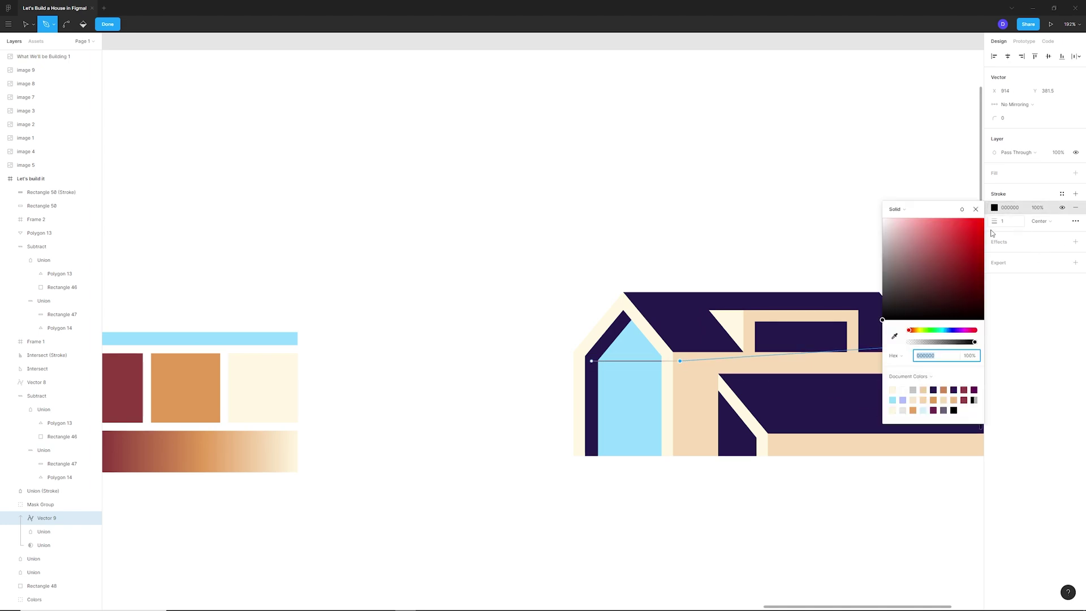
left_click(894, 335)
left_click(681, 300)
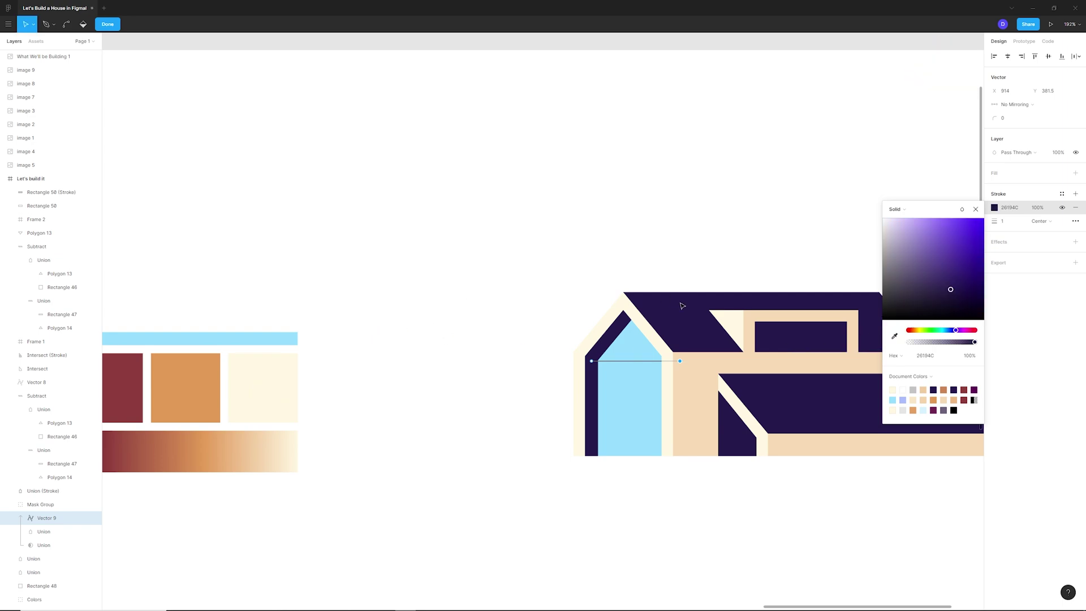
left_click(993, 220)
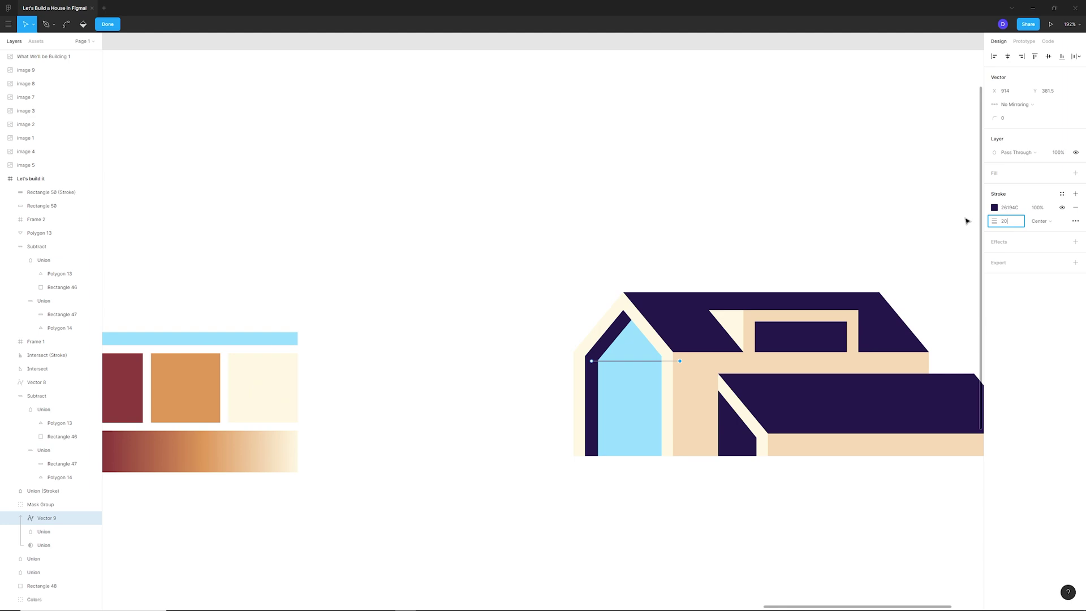
key("Return")
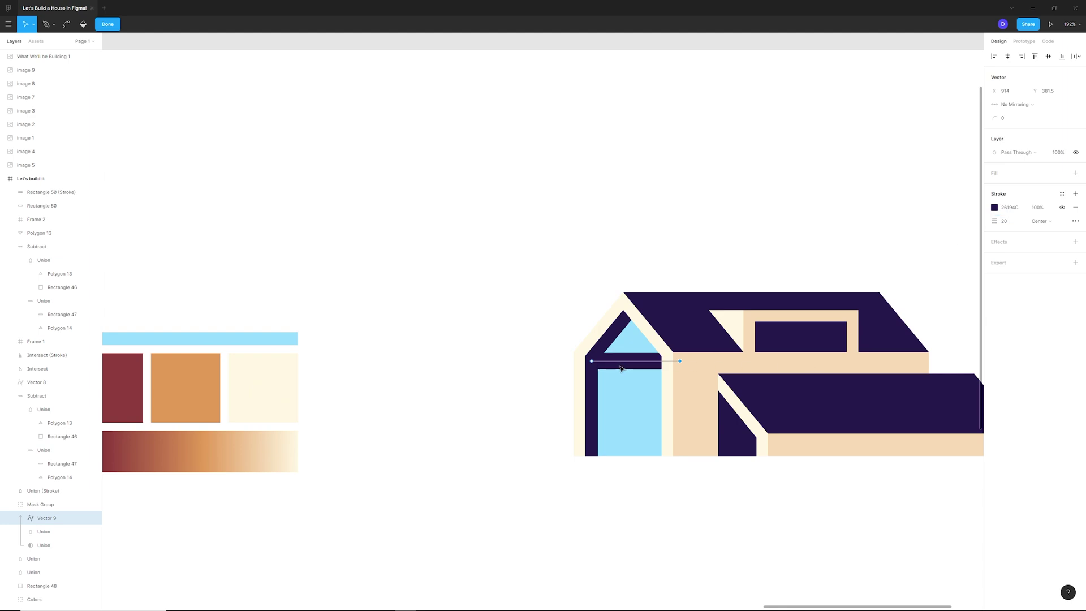
Move the whole navy crossbar down 9 px and finish editing the vector.
left_click(592, 361, "shift")
key("Down")
key("Down")
key("Down")
key("Down")
key("Down")
key("Down")
key("Down")
key("Down")
key("Down")
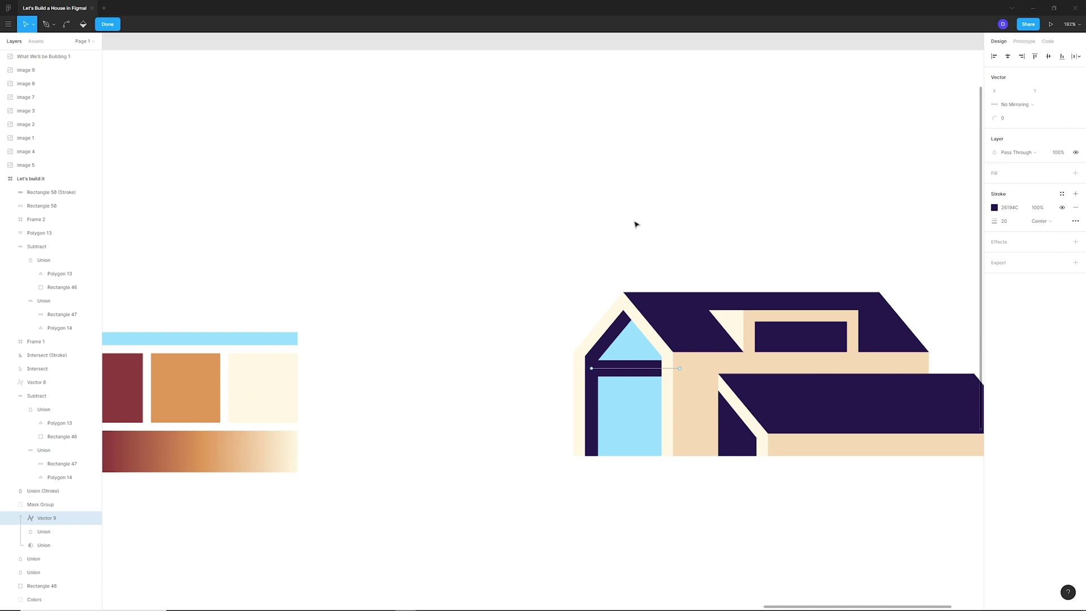
key("Escape")
left_click(595, 471)
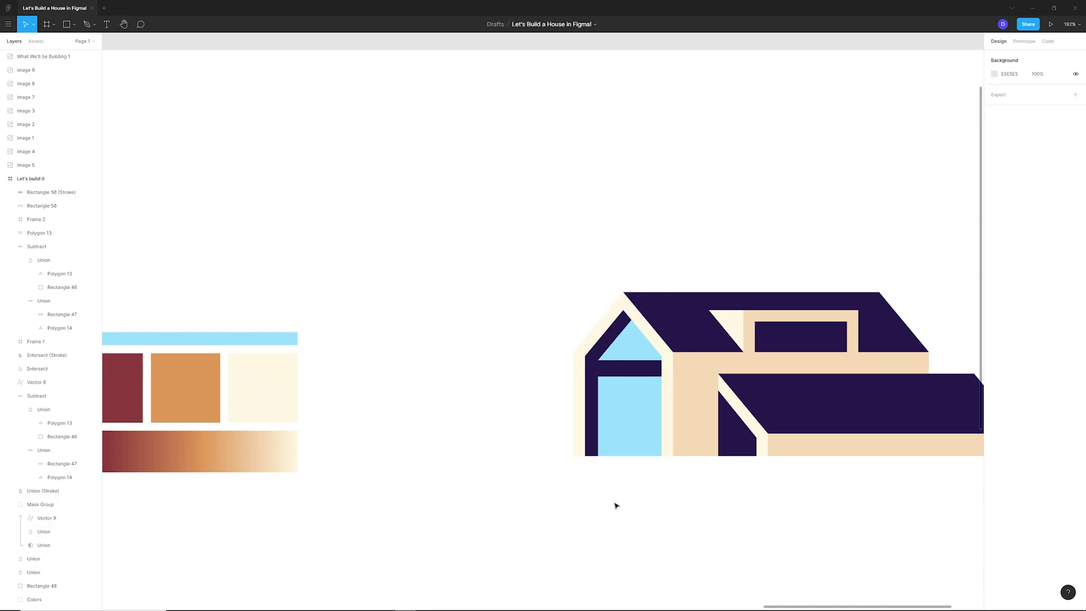
Duplicate the crossbar as a vertical bar rotated to -90° over the gable glass, with a stroke width of 3.
left_click(627, 373, "ctrl")
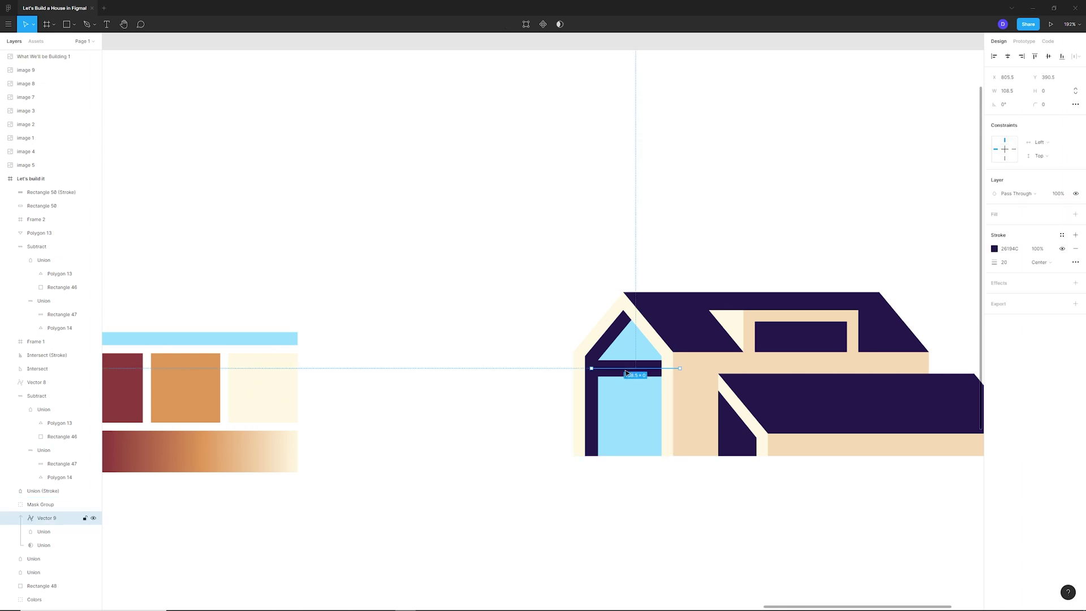
key("ctrl+d")
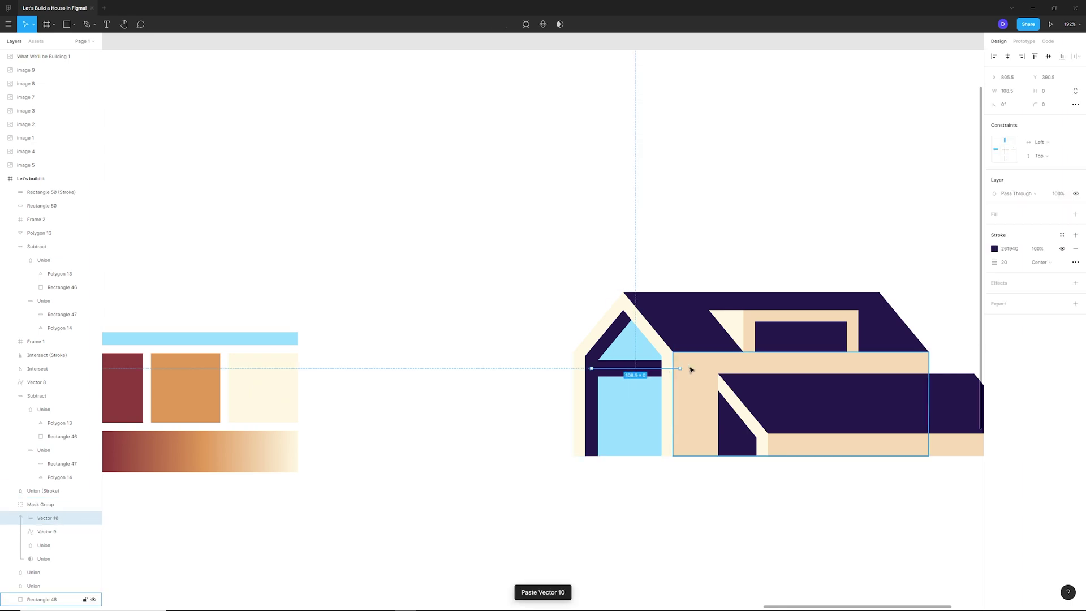
left_click_drag(684, 367, 654, 490)
left_click_drag(638, 391, 627, 389)
left_click(1004, 262)
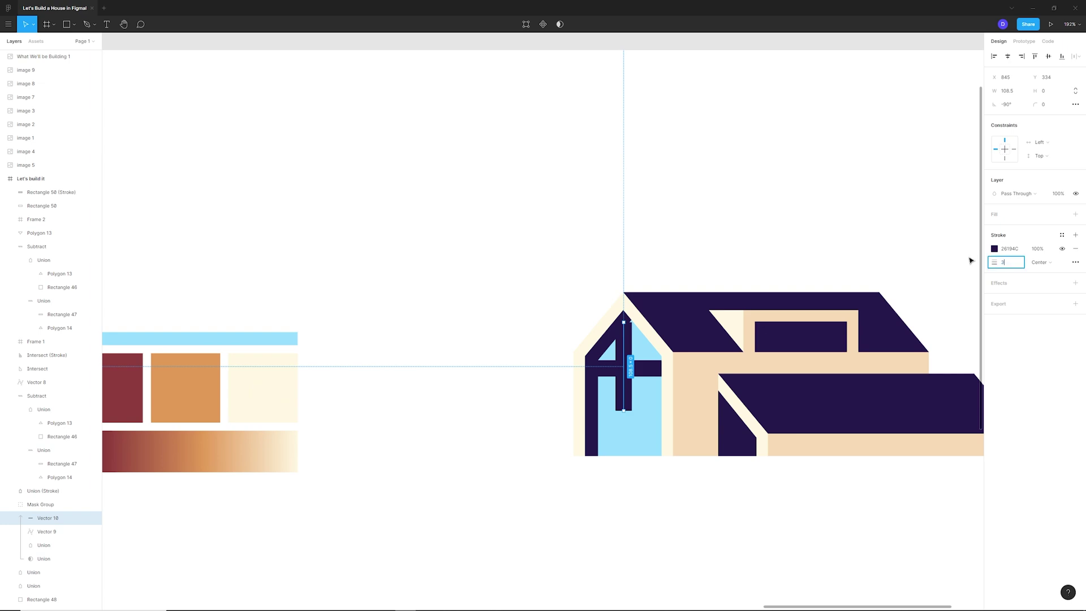
key("Return")
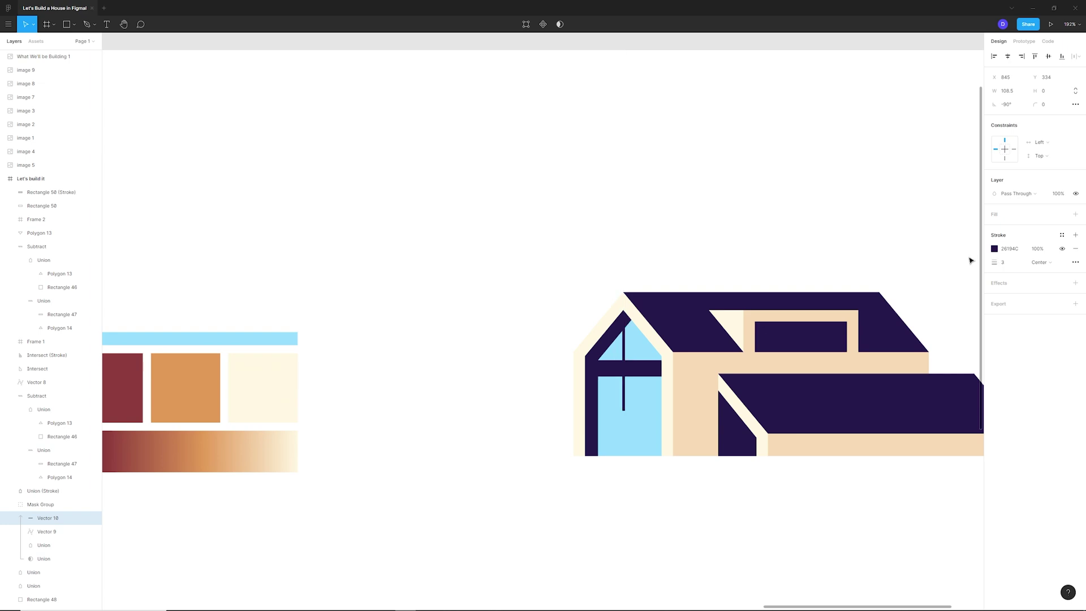
Duplicate the thin vertical bar beside the first and stretch both down to the glass's bottom edge, dividing it into three panes.
mouse_move(625, 345)
left_mouse_down()
mouse_move(648, 347)
mouse_move(636, 357)
left_mouse_up()
left_click(624, 344, "shift")
left_click_drag(634, 409, 637, 455)
left_click(677, 520)
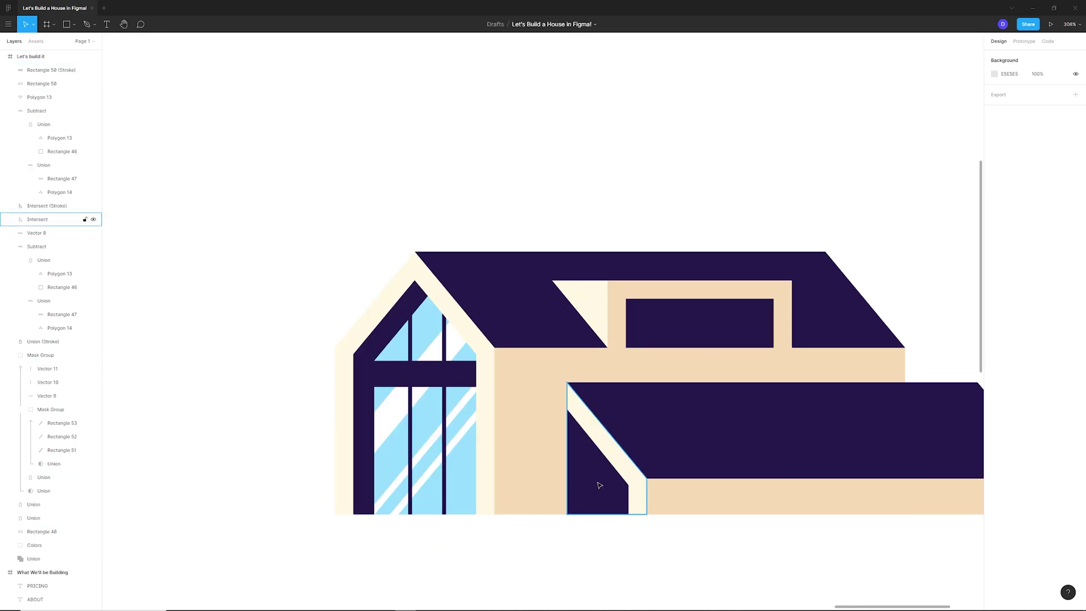
Draw a rectangle over the dormer's navy opening and extend its bottom edge to the opening's base.
left_click(67, 25)
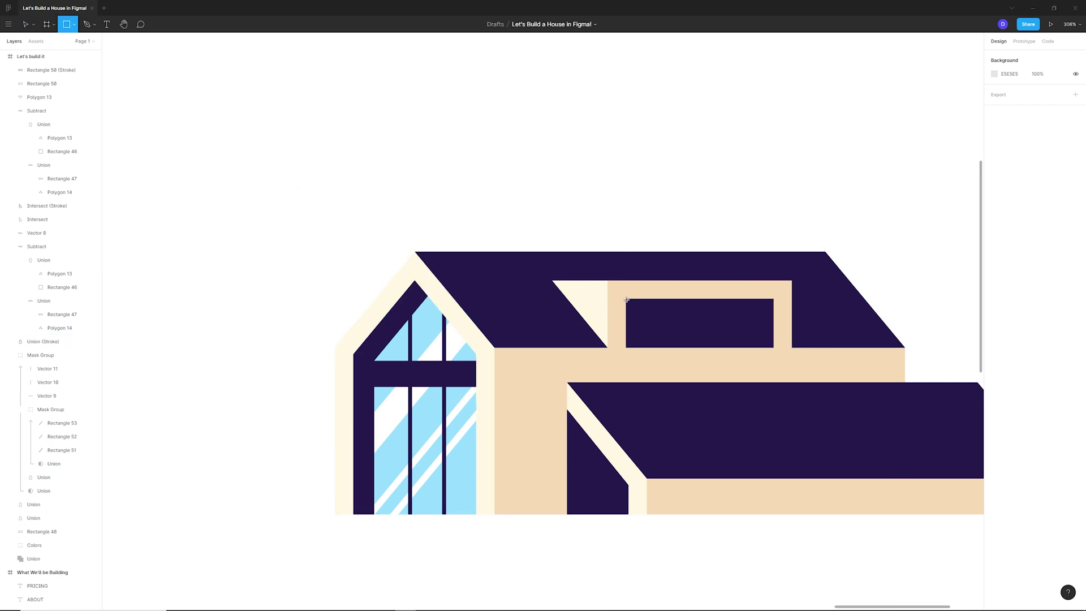
left_click_drag(624, 299, 773, 347)
key("shift+2")
double_click(746, 337)
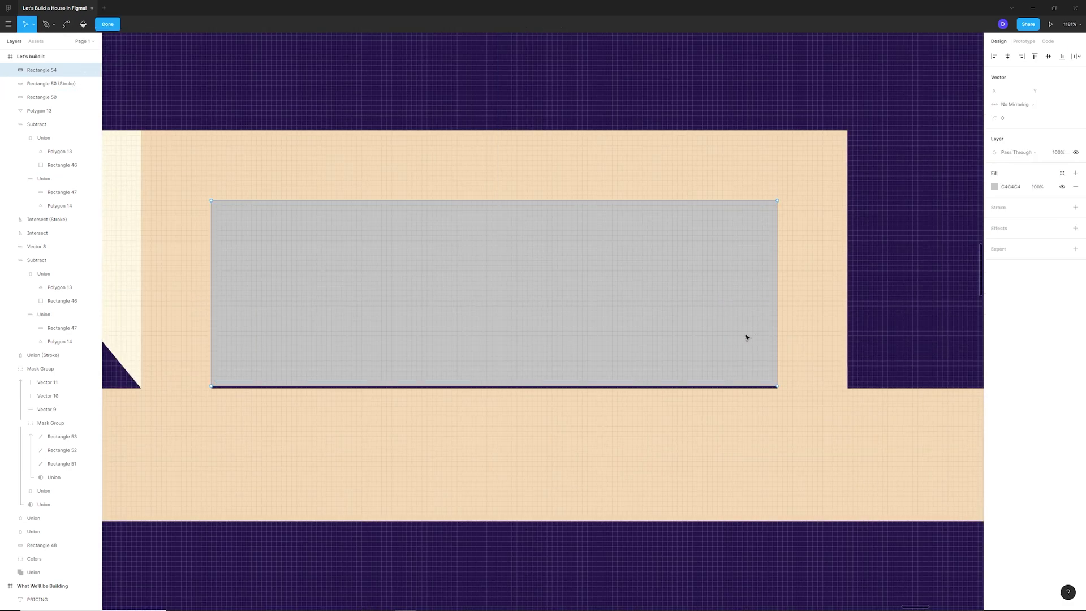
left_click_drag(839, 361, 163, 446)
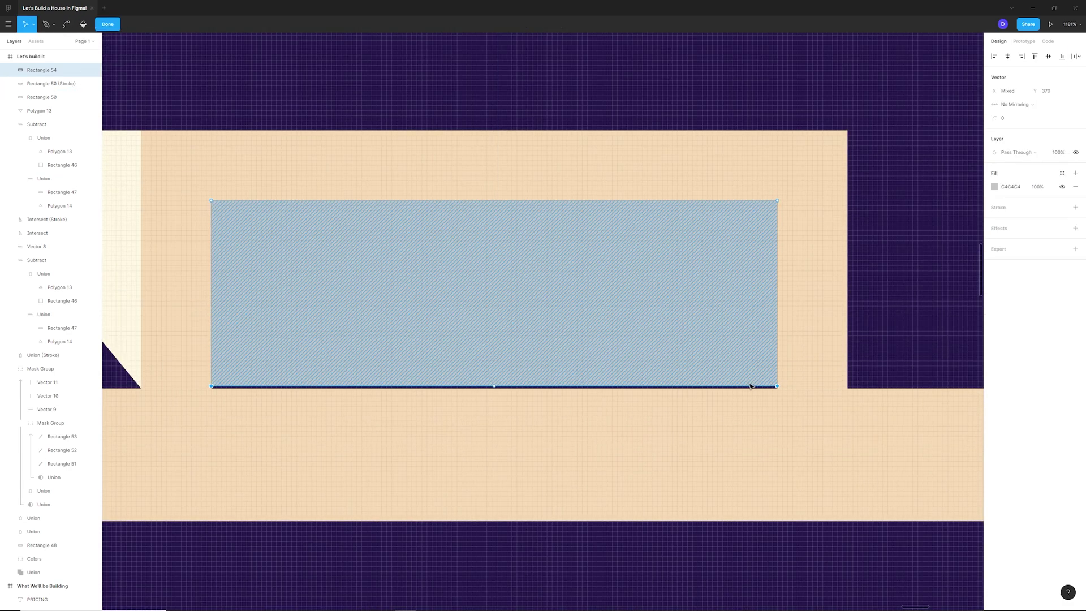
left_click_drag(776, 388, 778, 390)
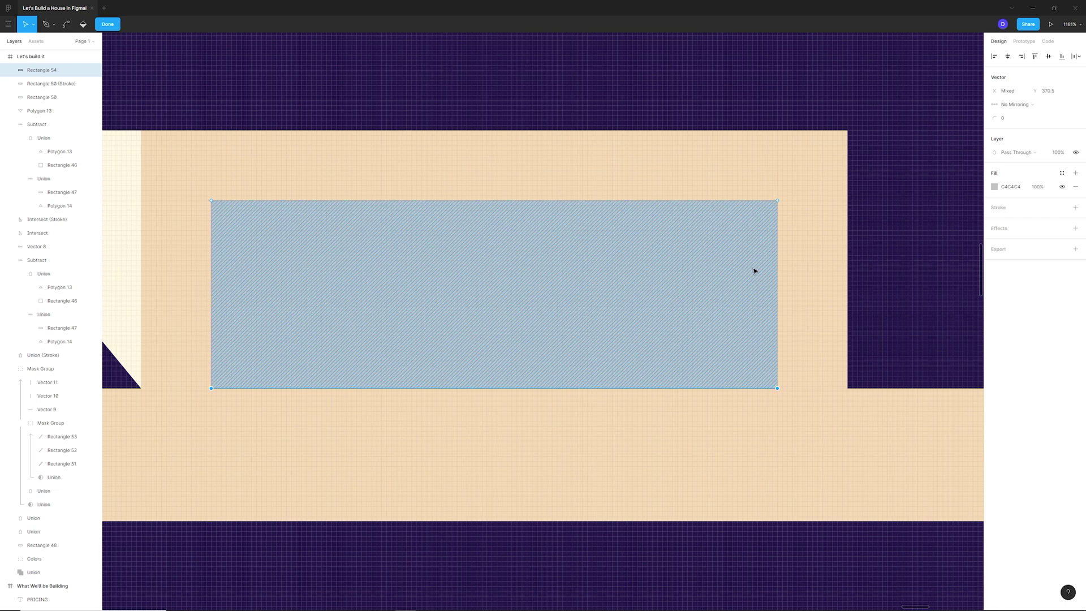
Move the dormer rectangle's right edge 14 px to the left.
scroll(755, 272, "down", 5)
left_click_drag(832, 203, 750, 371)
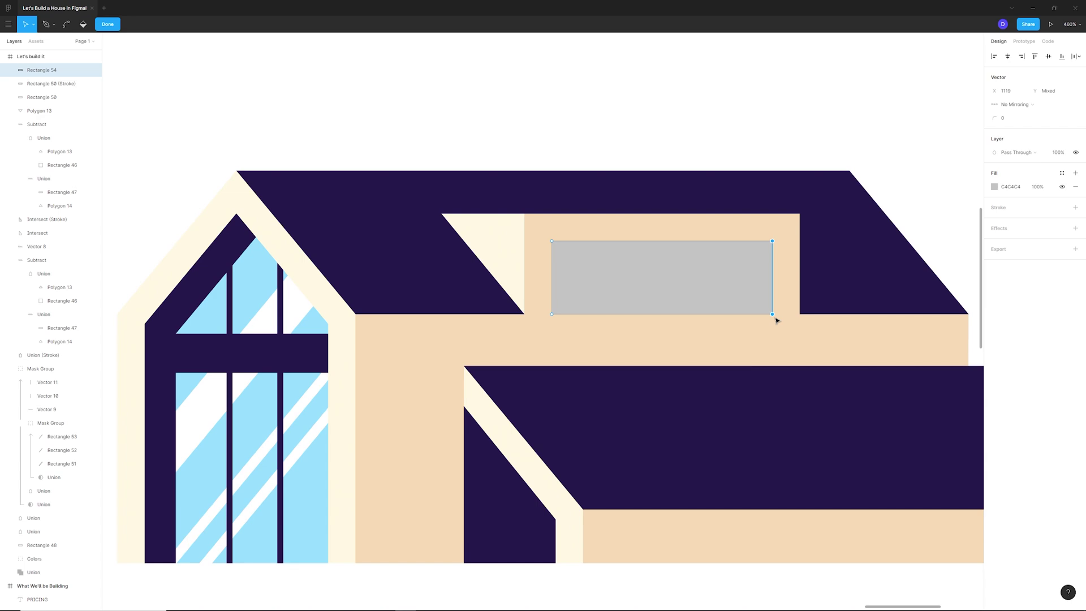
key("shift+Left")
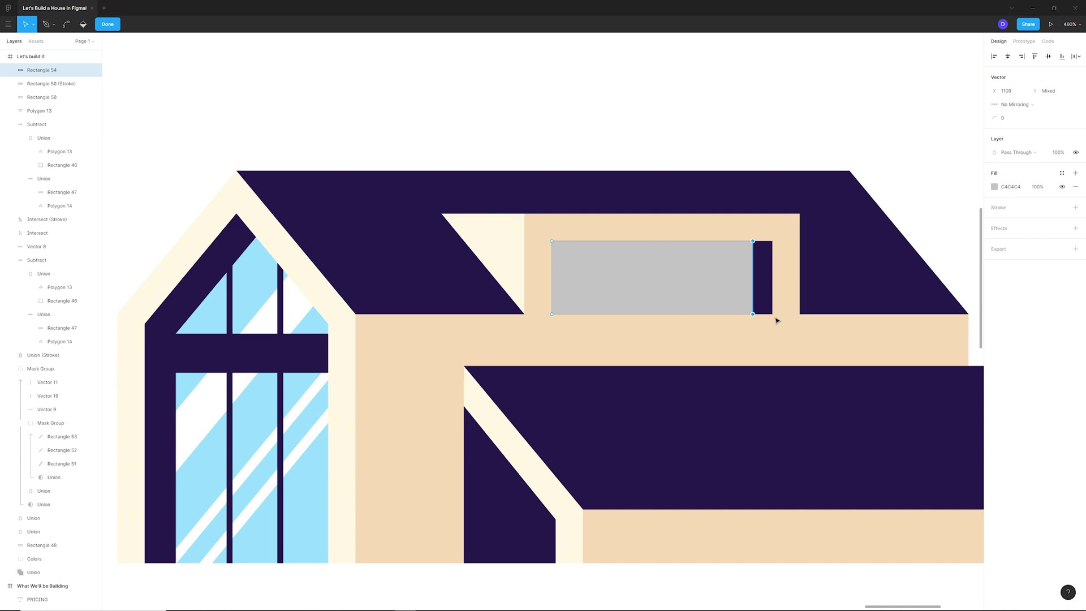
key("Left")
key("Left")
key("Left")
key("Left")
Move the dormer rectangle's top edge down 3 px and finish editing its shape.
left_click(778, 226)
left_click_drag(778, 221, 527, 276)
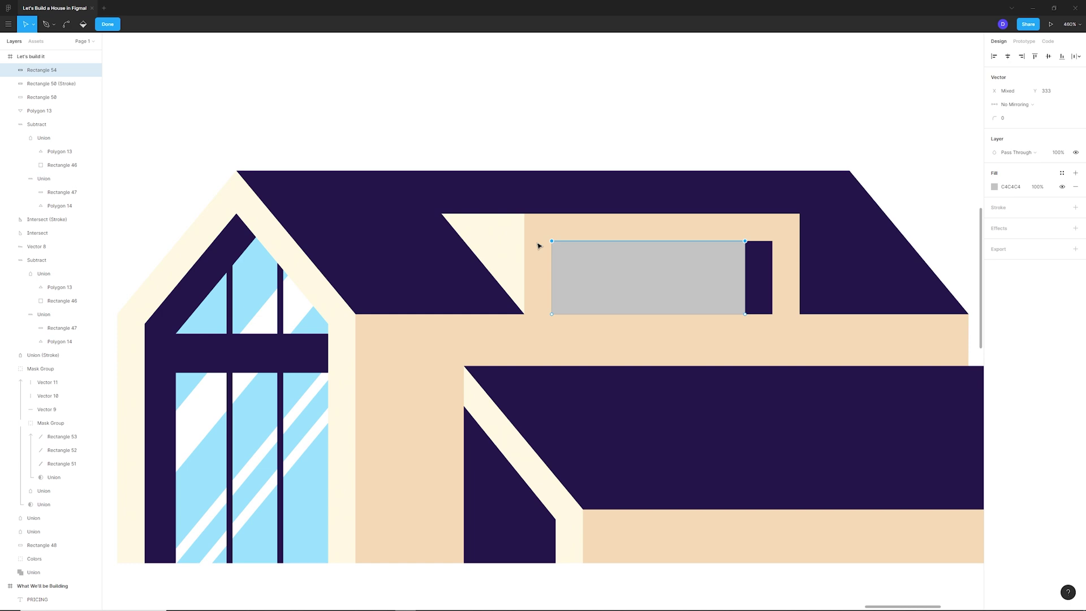
key("Down")
key("Down")
key("Down")
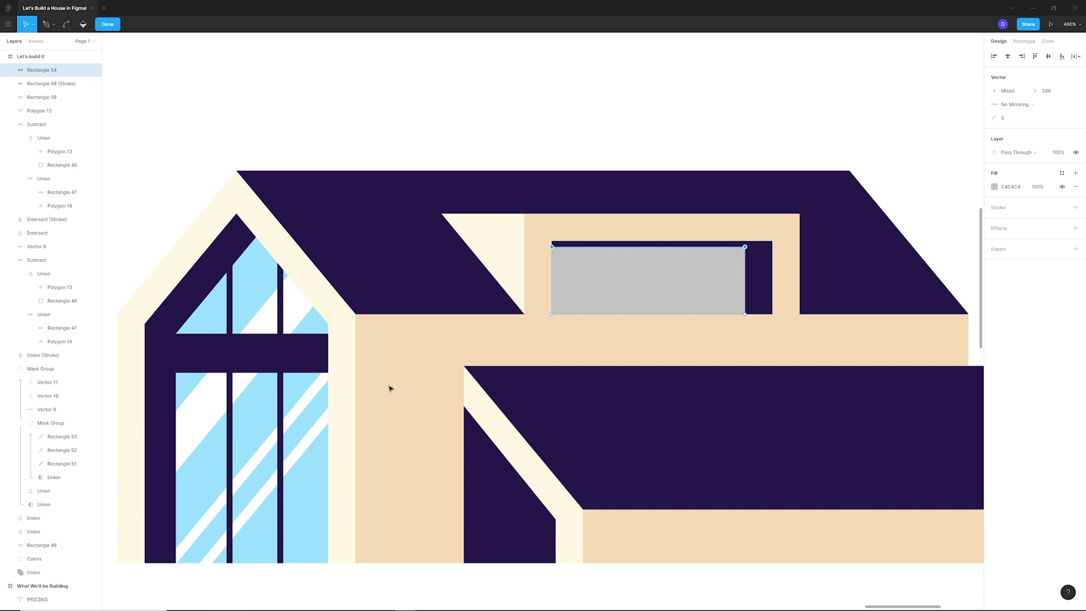
left_click(785, 124)
scroll(773, 112, "down", 5)
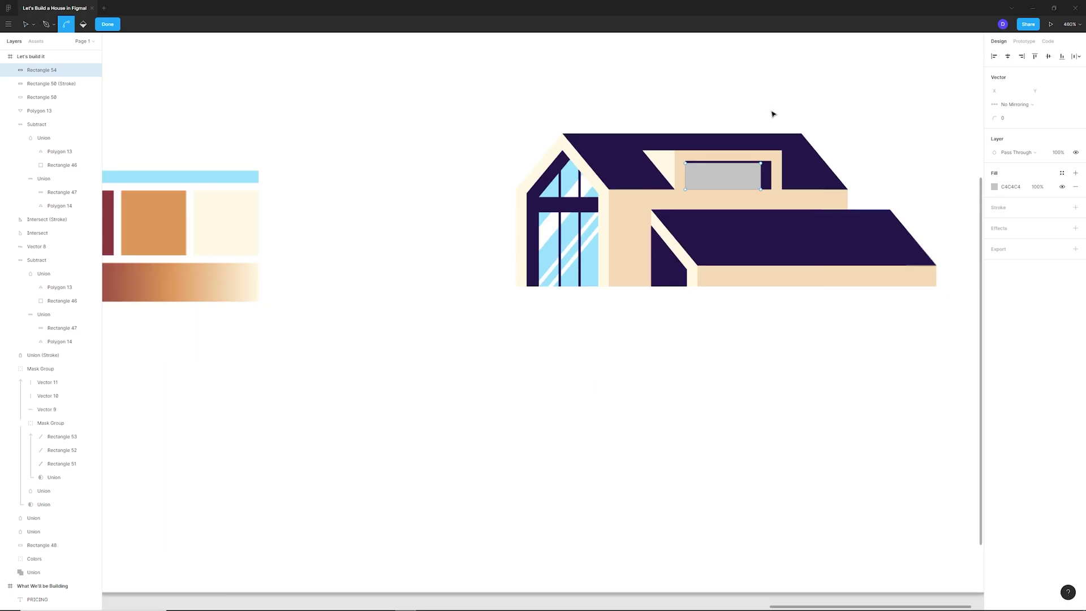
scroll(703, 230, "up", 5)
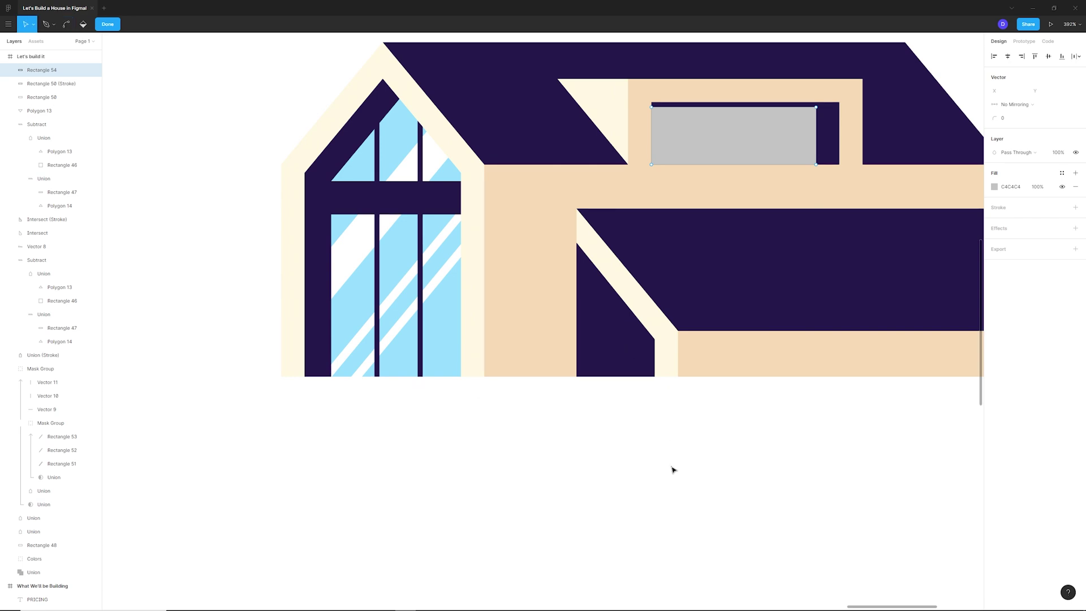
left_click(676, 410)
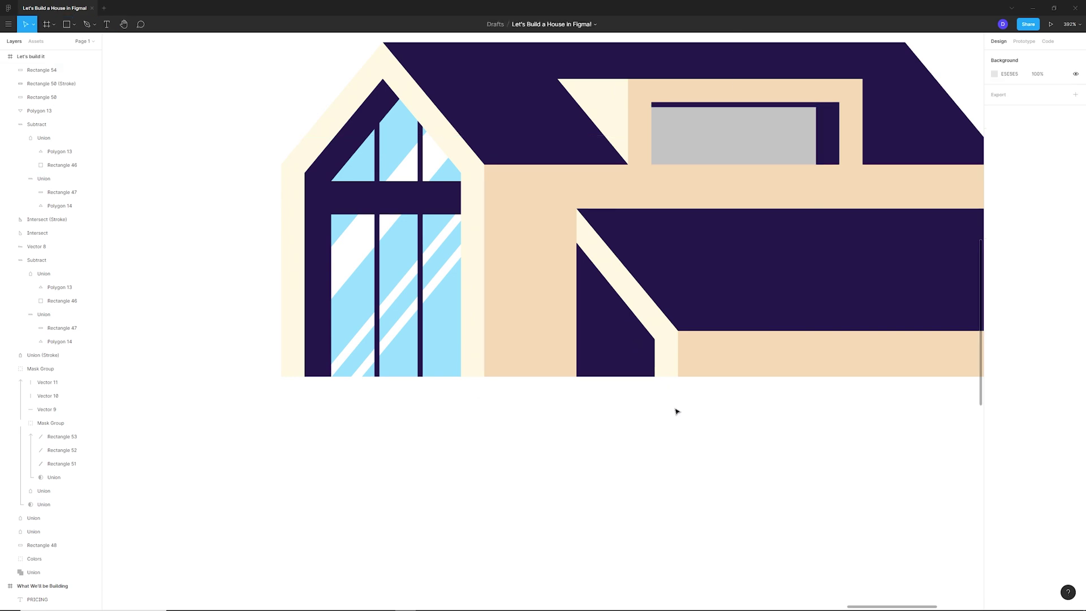
Draw a rectangle about 55 by 93 px over the extension's navy opening, starting at its lower left corner.
left_click(626, 356)
left_click(65, 25)
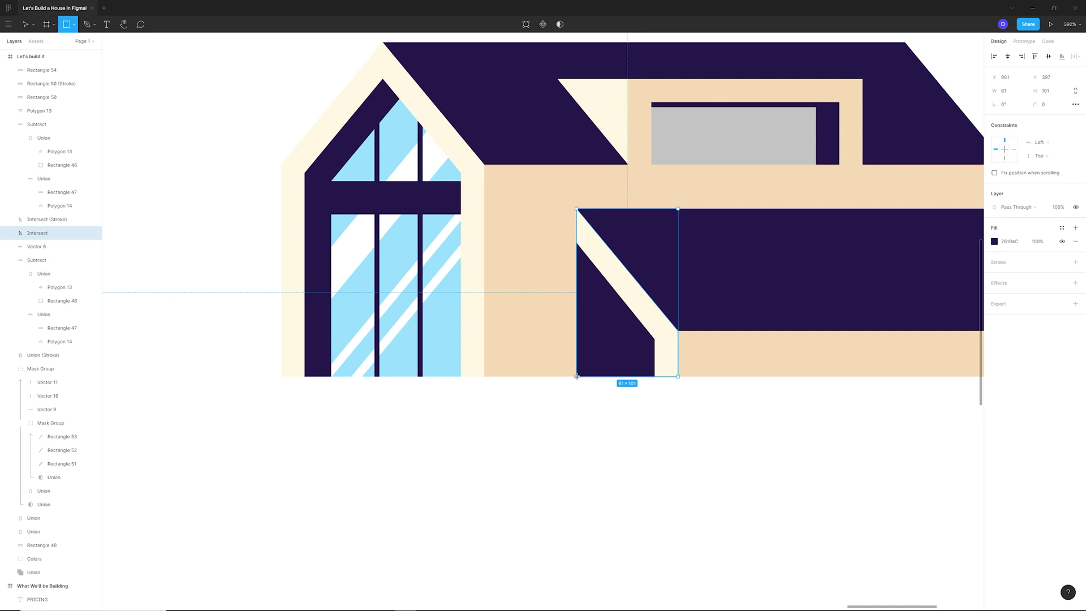
mouse_move(581, 376)
left_mouse_down()
mouse_move(676, 211)
mouse_move(668, 221)
left_mouse_up()
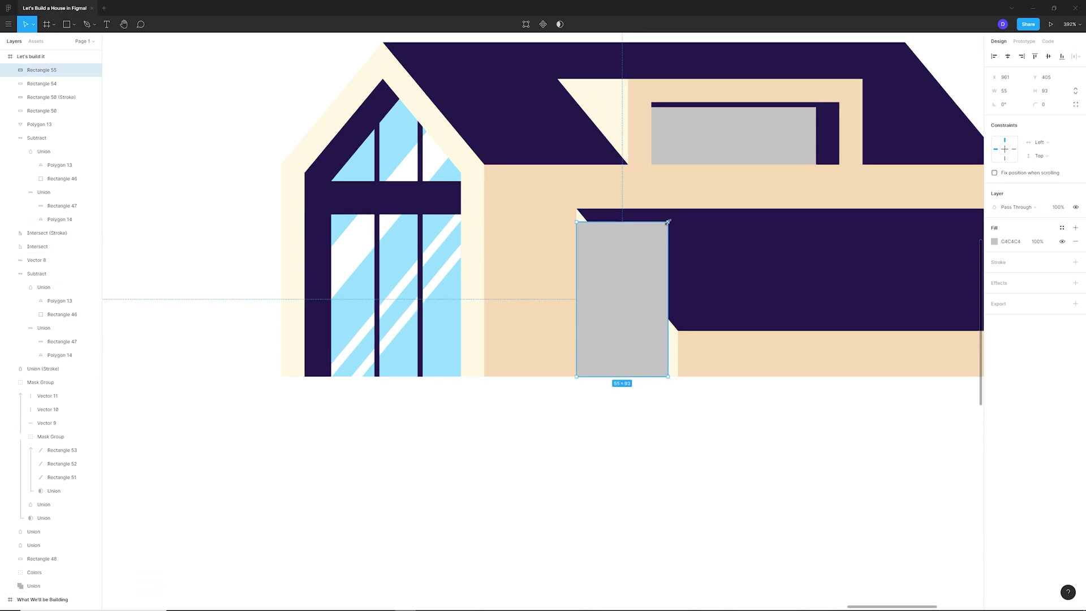
Narrow the rectangle to 52 px from its left side and restack it between the extension's navy shape and cream frame.
key("Delete")
left_click(626, 342)
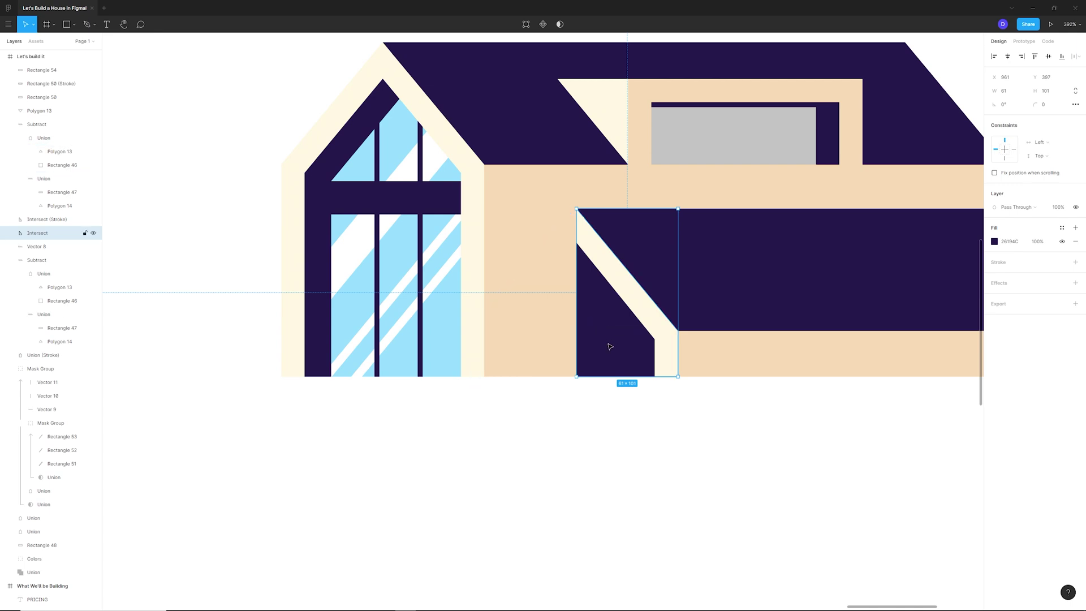
key("ctrl+v")
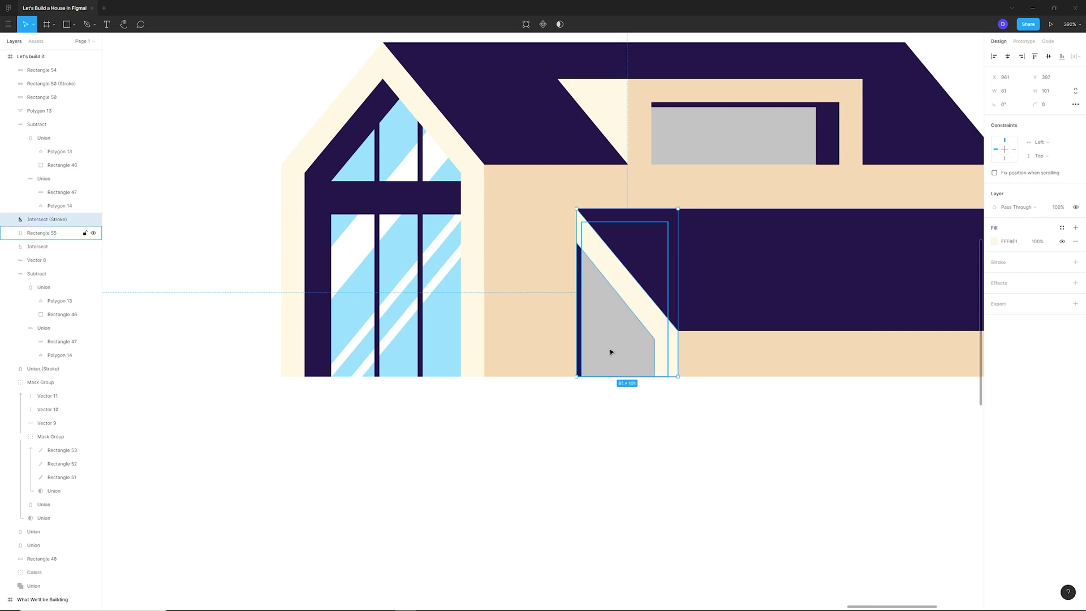
Fill the grey extension and dormer rectangles with the light blue sampled from the gable window's glass.
left_click(995, 242)
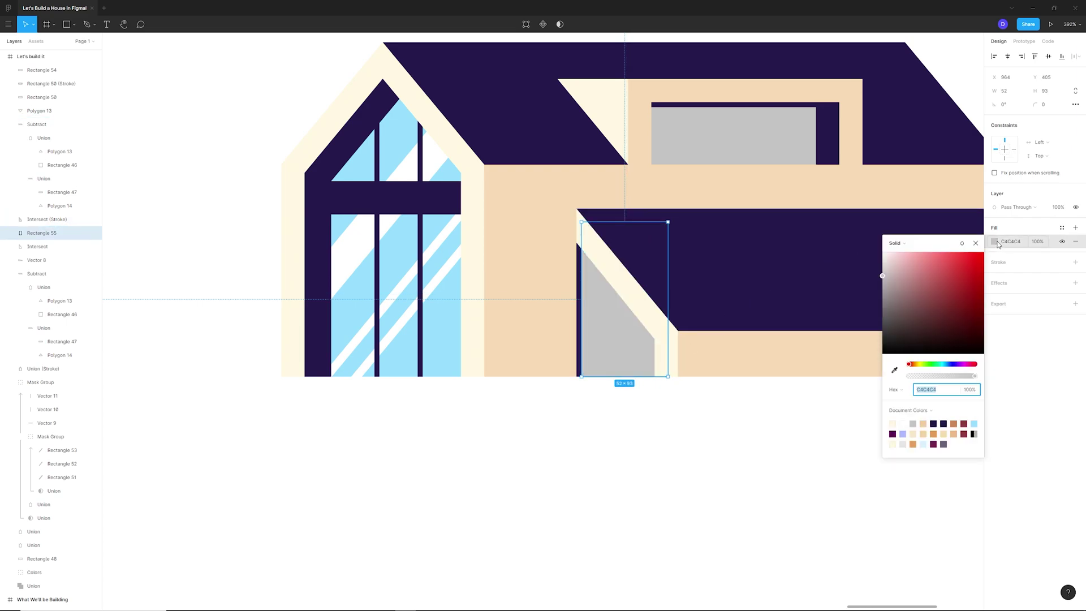
left_click(894, 369)
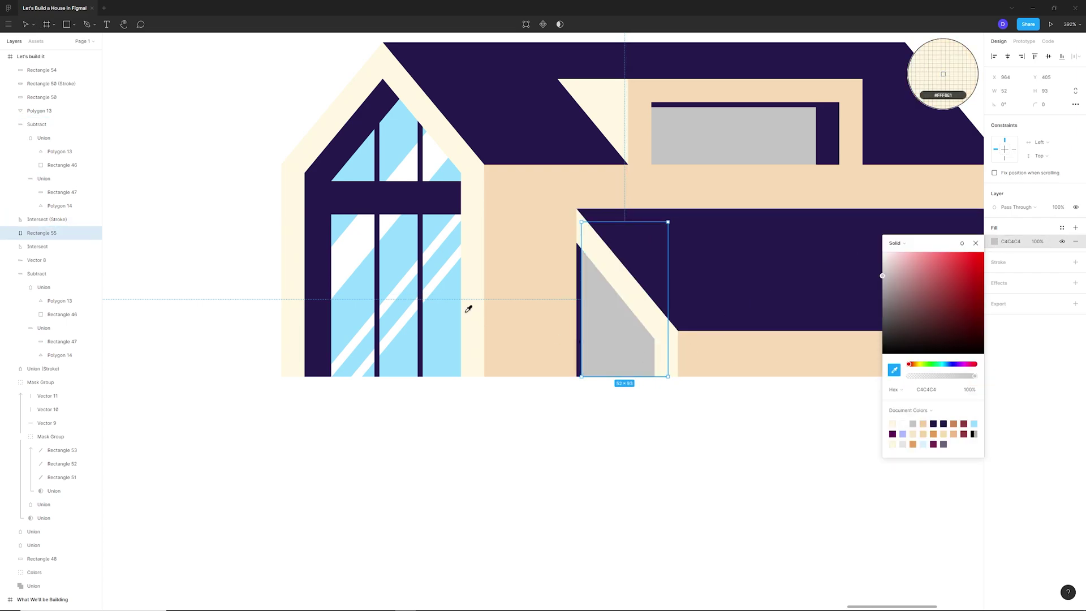
left_click(456, 325)
left_click(696, 150)
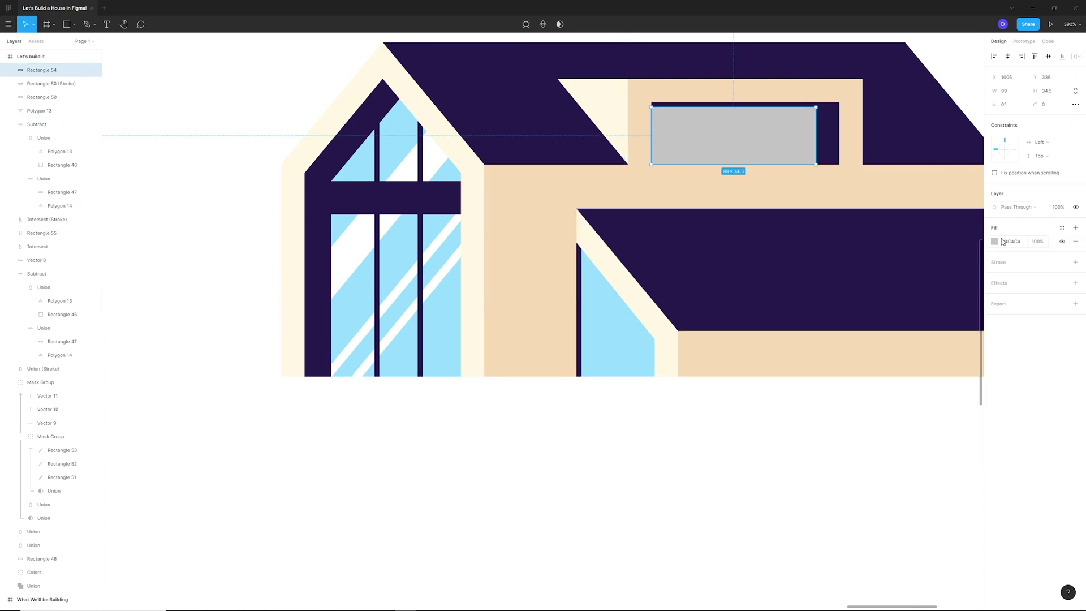
left_click(996, 242)
left_click(894, 370)
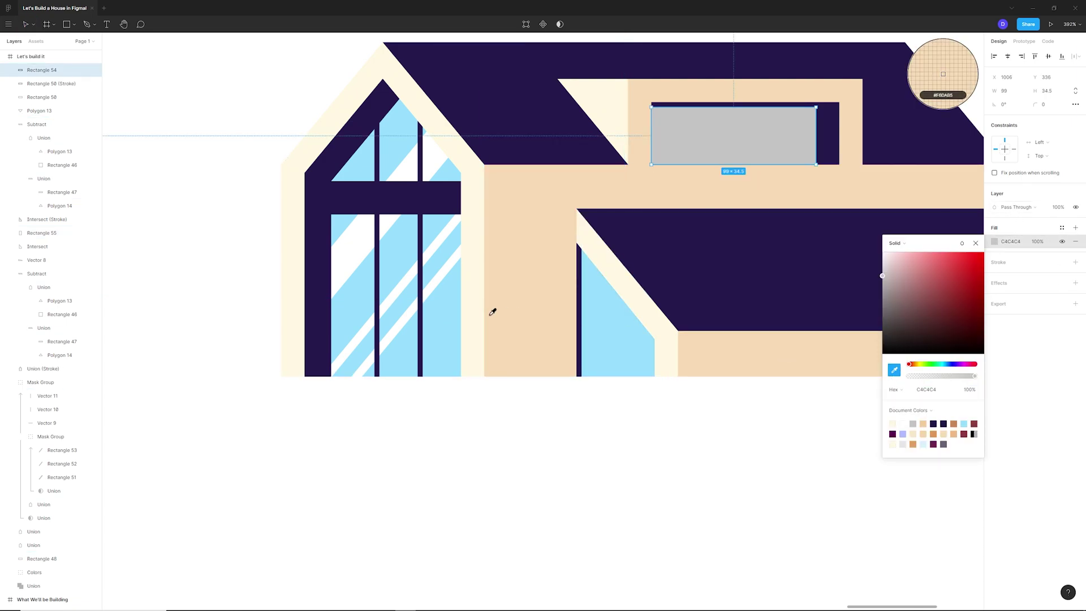
left_click(441, 310)
left_click(669, 475)
key("shift+1")
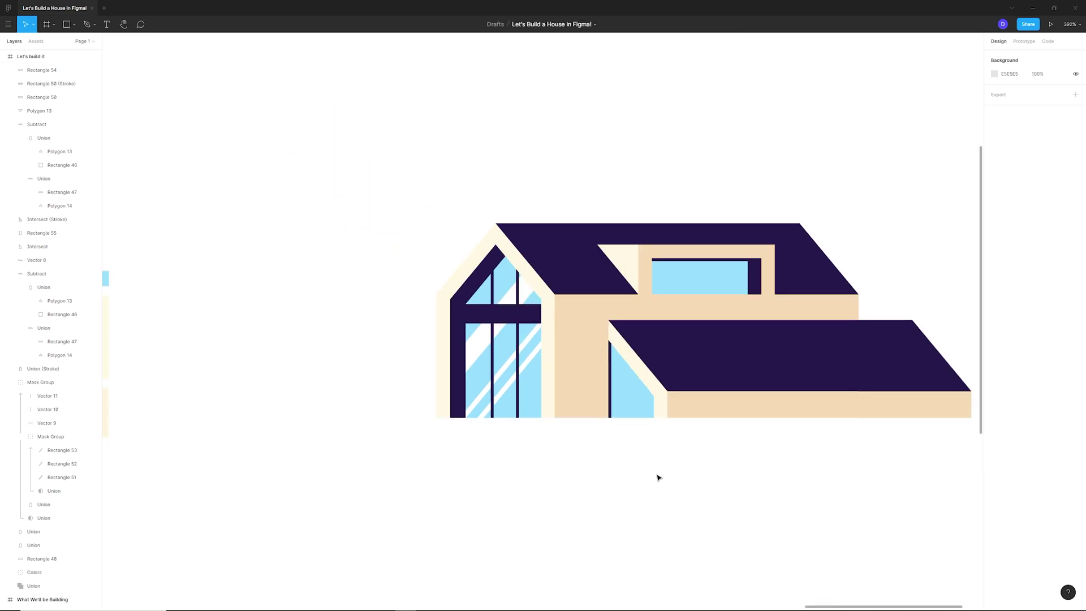
Copy the gable glass's three white reflection stripes above the dormer glass layer and place them diagonally across the dormer and extension windows.
scroll(658, 477, "down", 1)
scroll(682, 238, "up", 3)
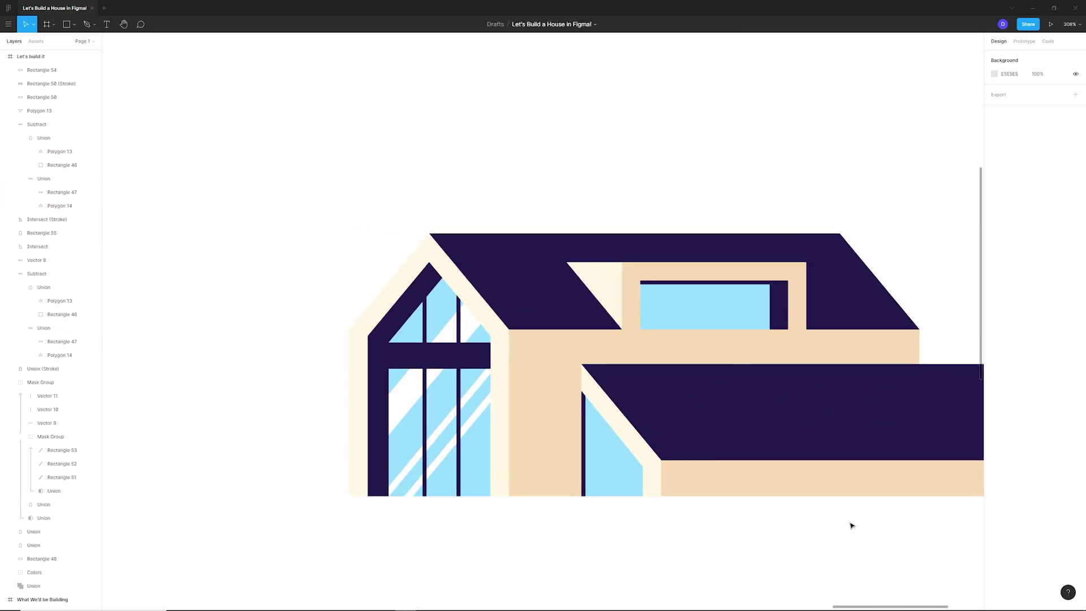
left_click(477, 419)
double_click(470, 402)
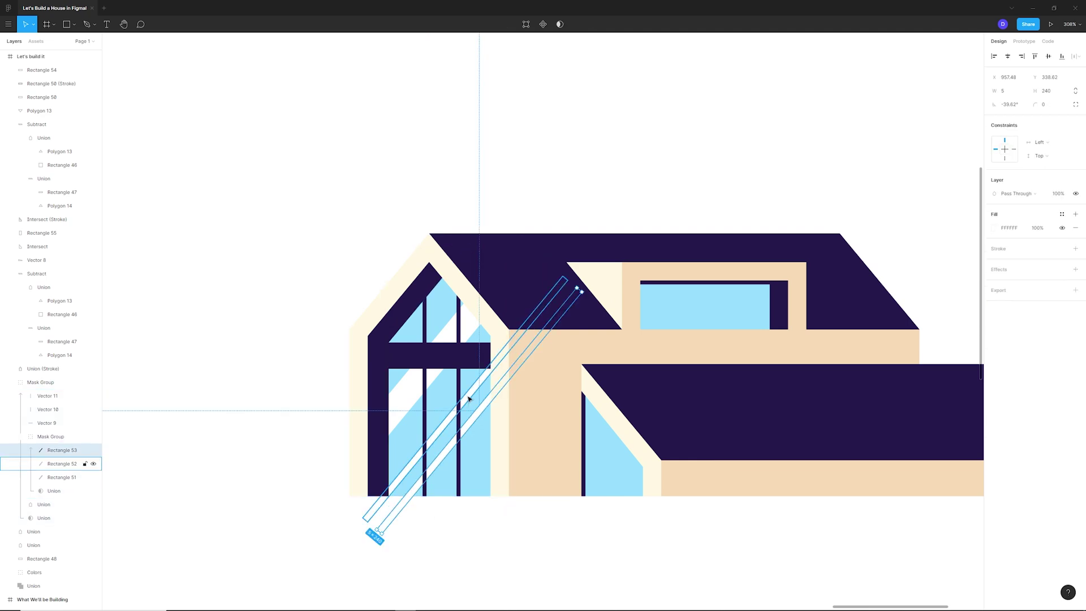
left_click(469, 398, "shift")
left_click(432, 375, "shift")
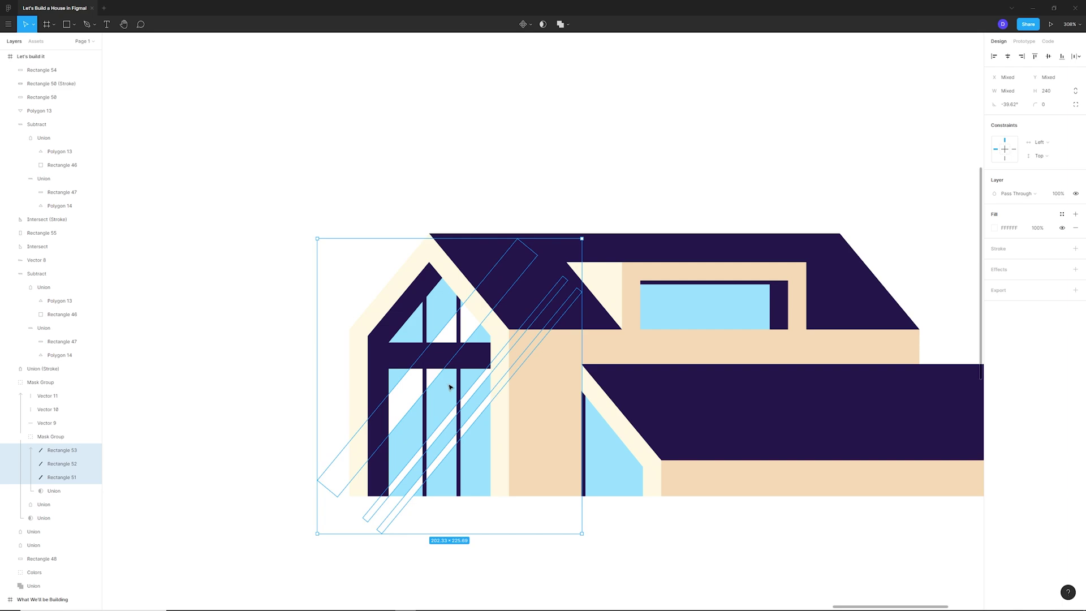
left_click(703, 306)
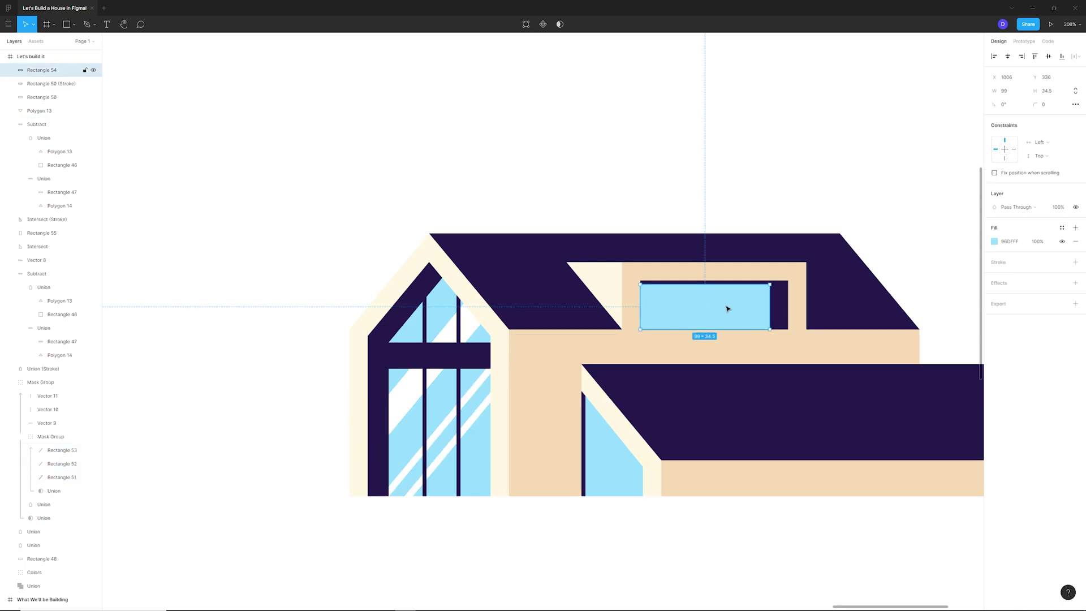
key("ctrl+v")
left_click_drag(596, 290, 738, 312)
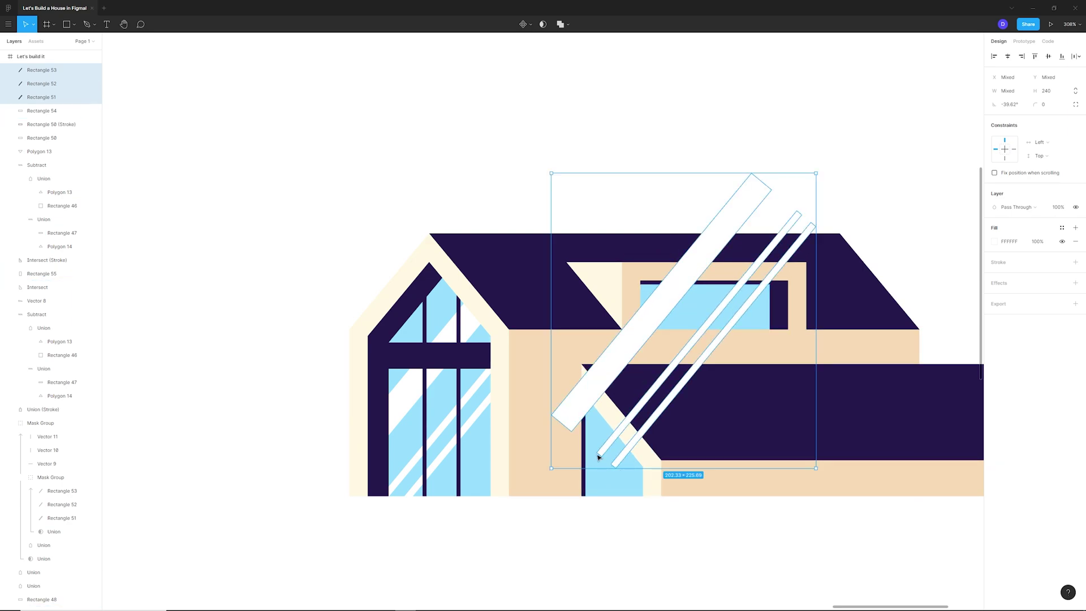
Lengthen the two thin reflection stripes down past the extension window's lower edge, to about 281 px for the left one.
left_click(631, 447)
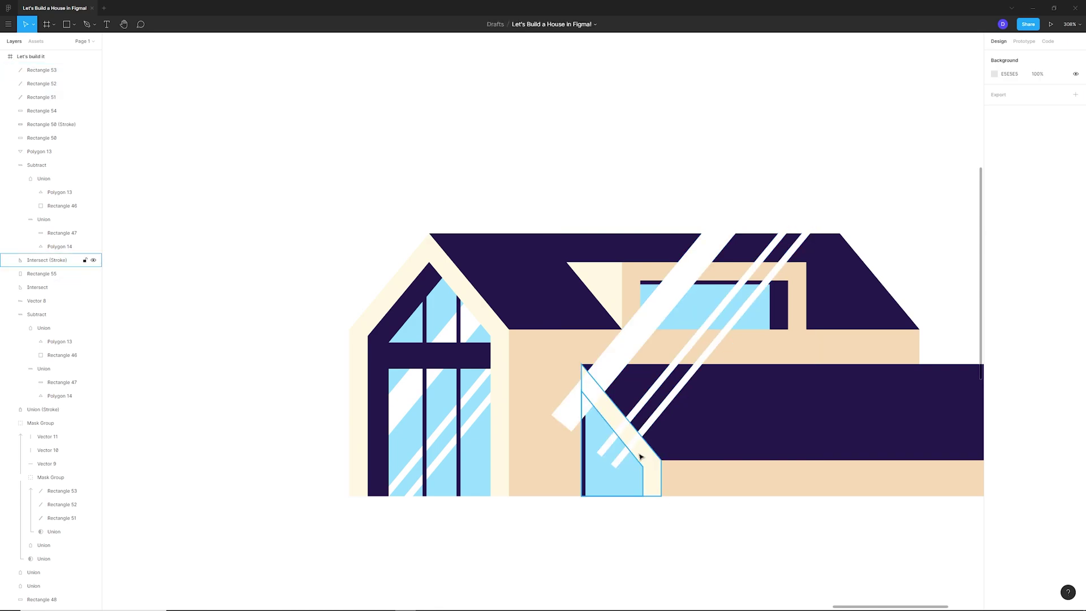
left_click(605, 456, "shift")
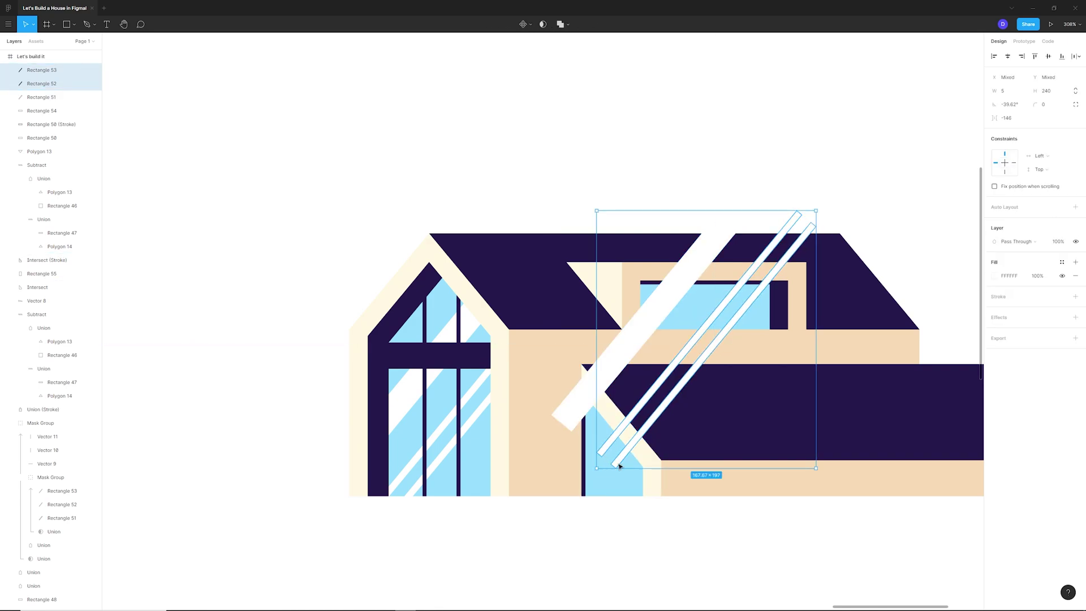
left_click(617, 466)
left_click(637, 511)
left_click(612, 467)
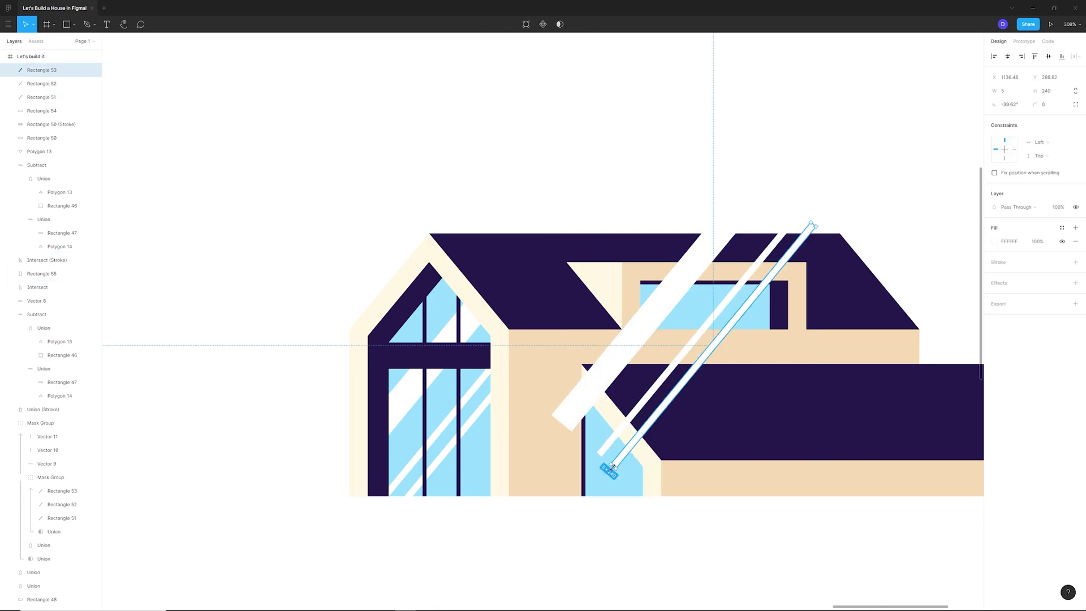
left_click(601, 456)
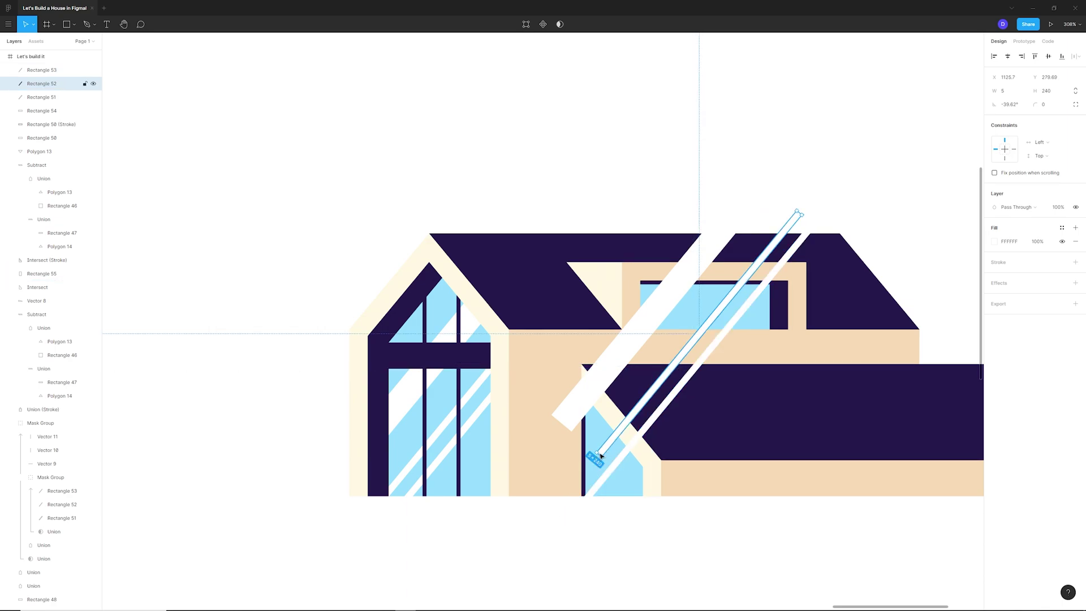
left_click_drag(597, 456, 582, 504)
key("Escape")
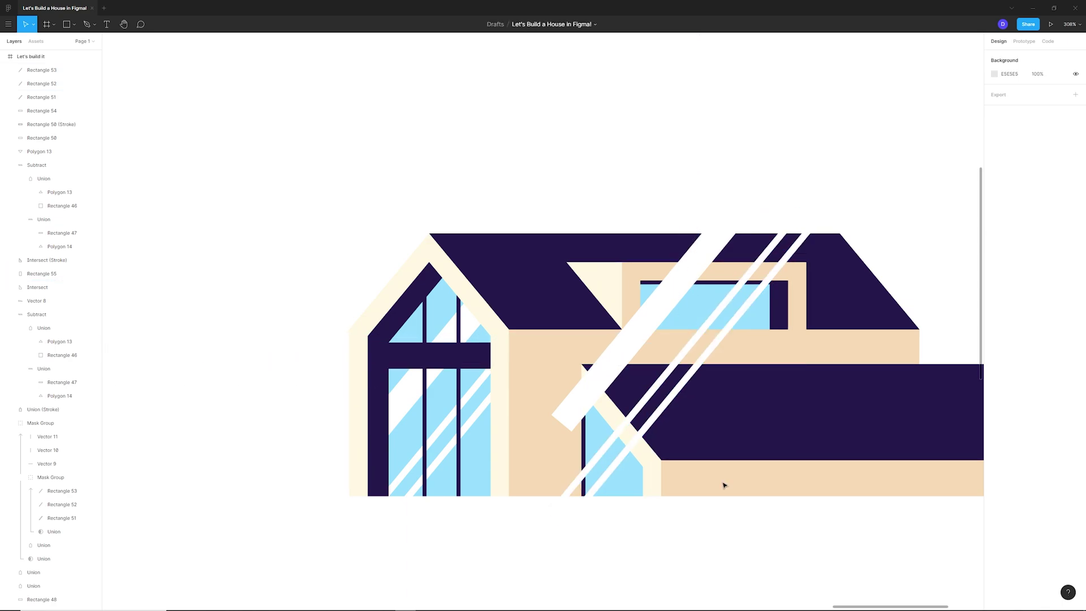
Duplicate the two thin reflection stripes in place, directly above the extension's glass rectangle in the stacking order.
left_click(720, 309)
left_click(738, 326, "shift")
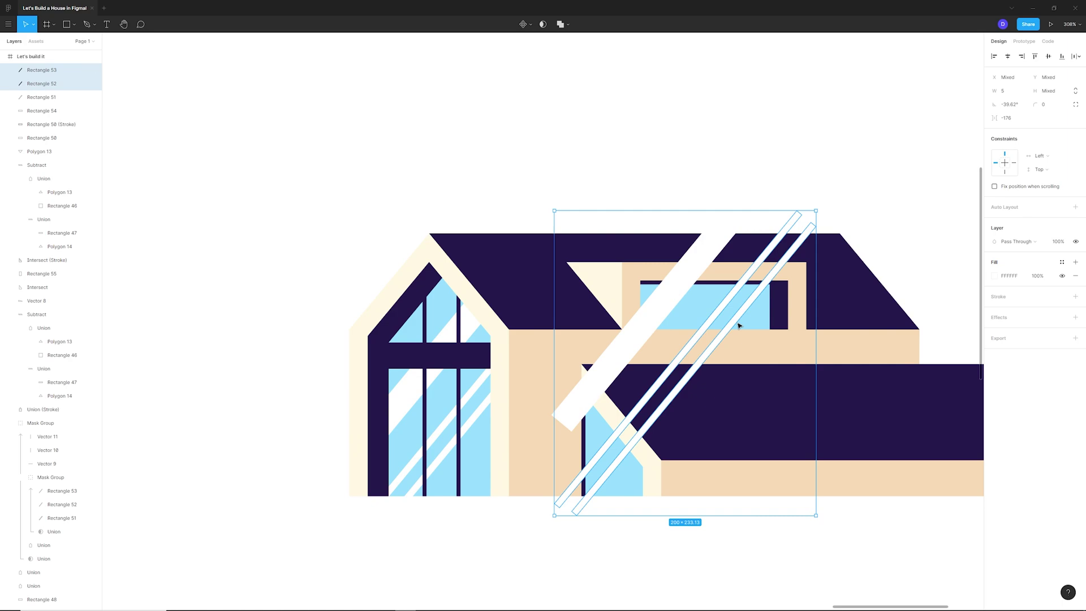
left_click(690, 314)
left_click(622, 478)
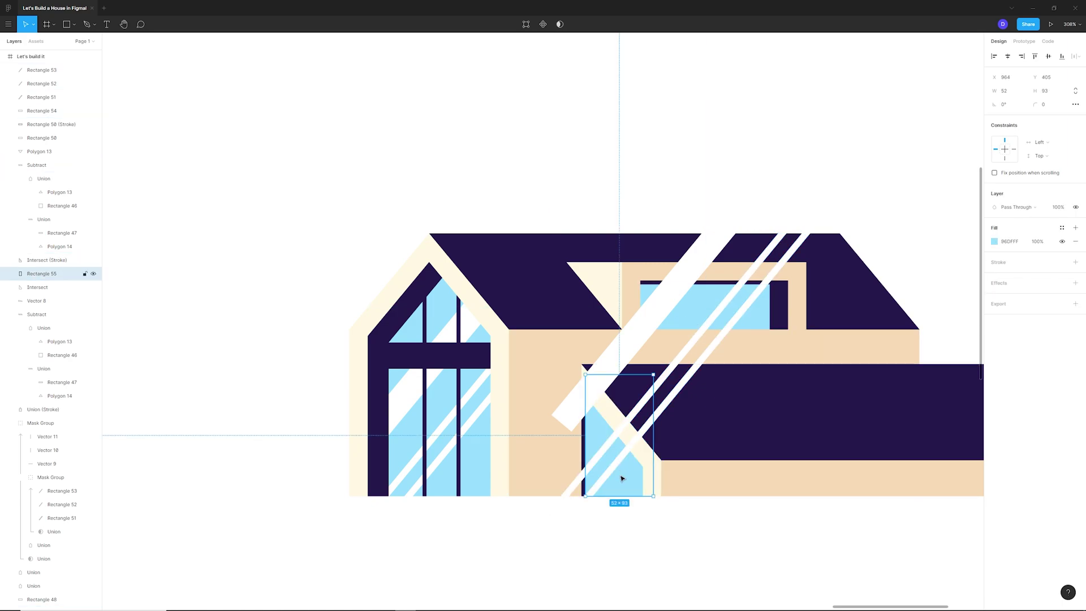
key("ctrl+v")
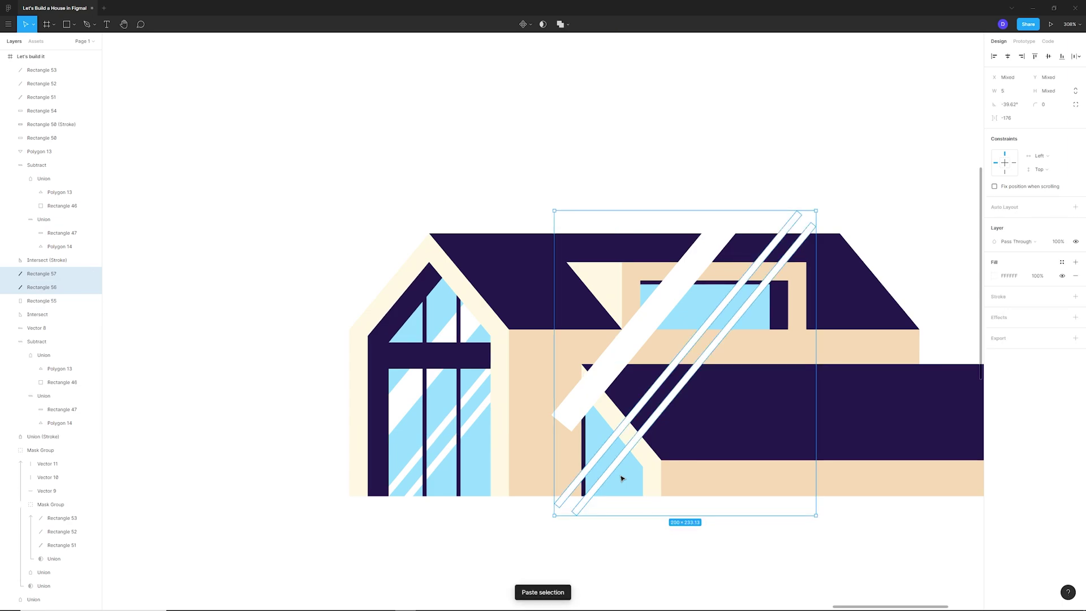
Duplicate the dormer and extension glass rectangles in place, each directly above its original.
left_click(670, 308)
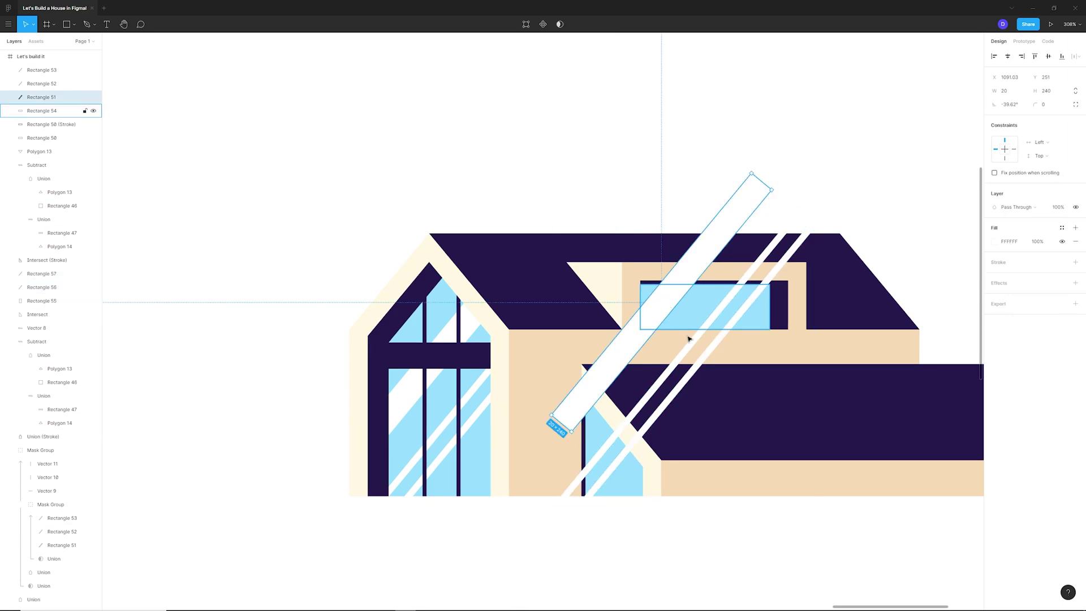
left_click(600, 437, "shift")
left_click(686, 306)
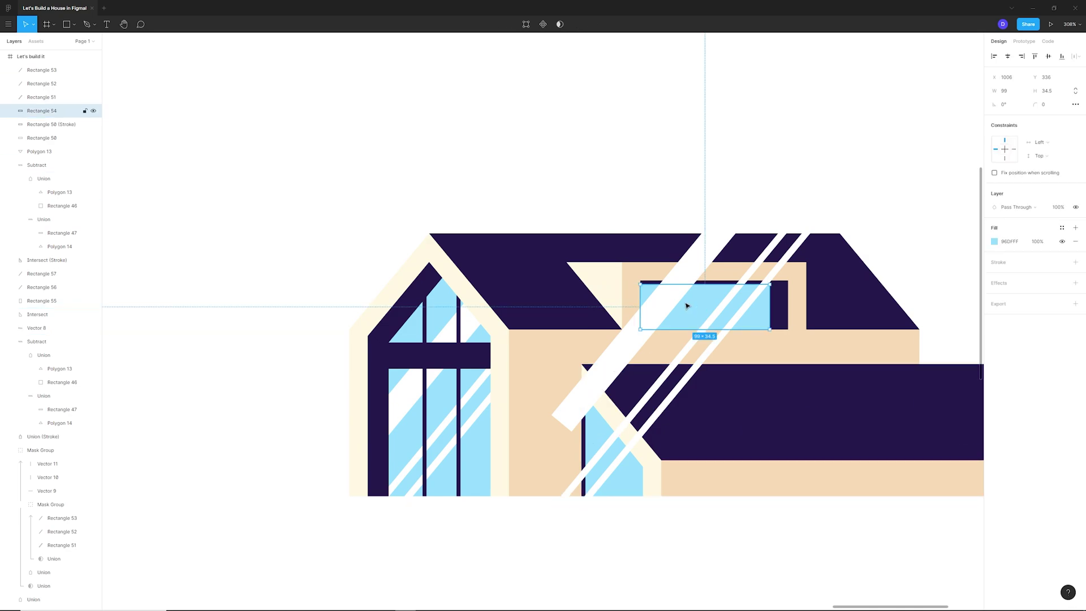
key("ctrl+v")
left_click(603, 436)
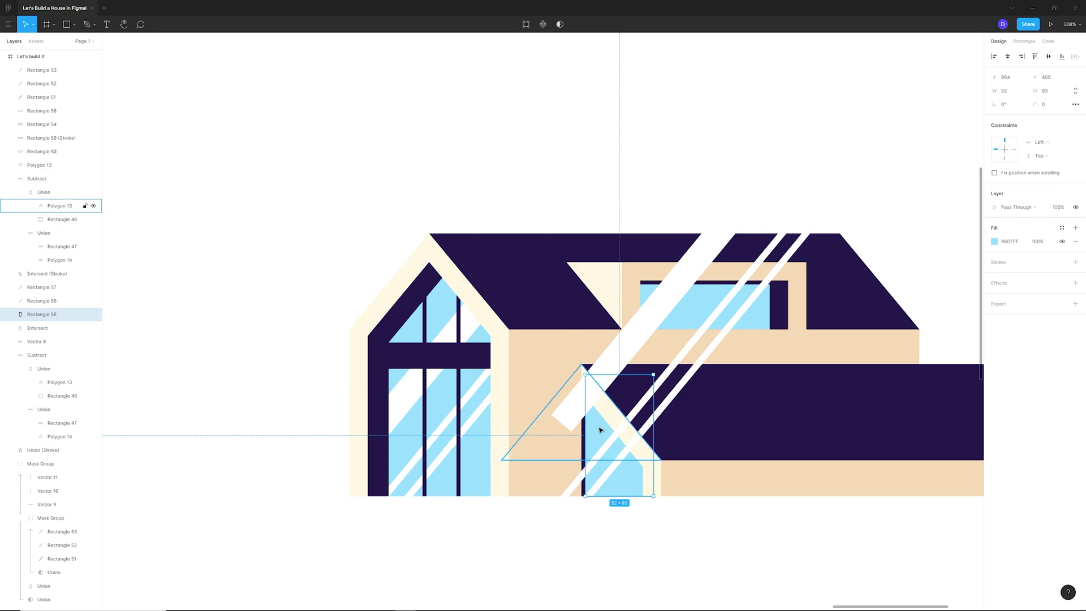
key("ctrl+v")
left_click(761, 543)
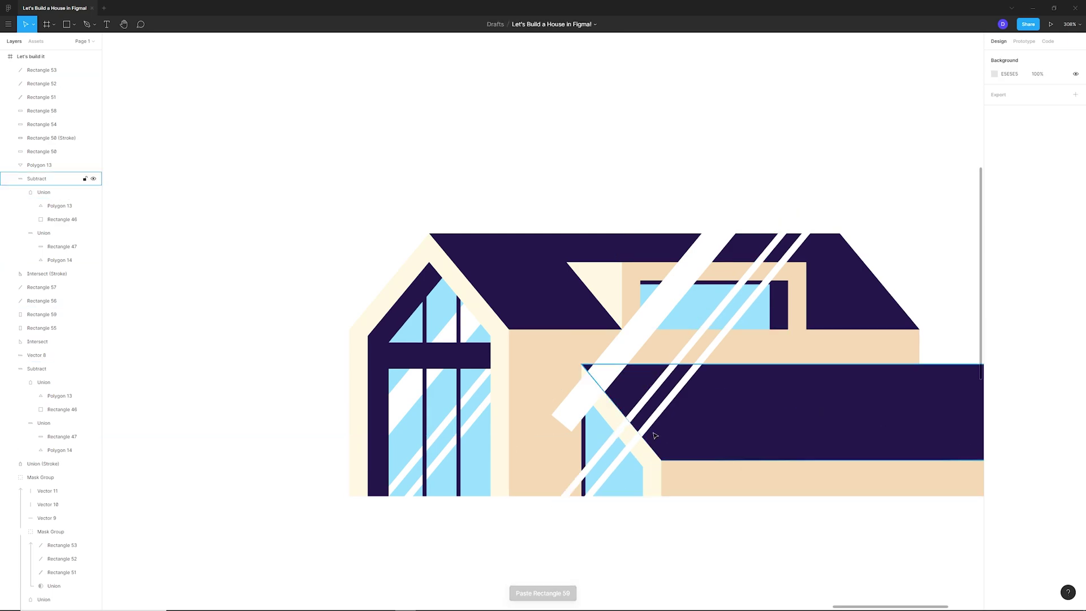
Mask the original three reflection stripes with the duplicate dormer glass rectangle.
left_click(661, 309)
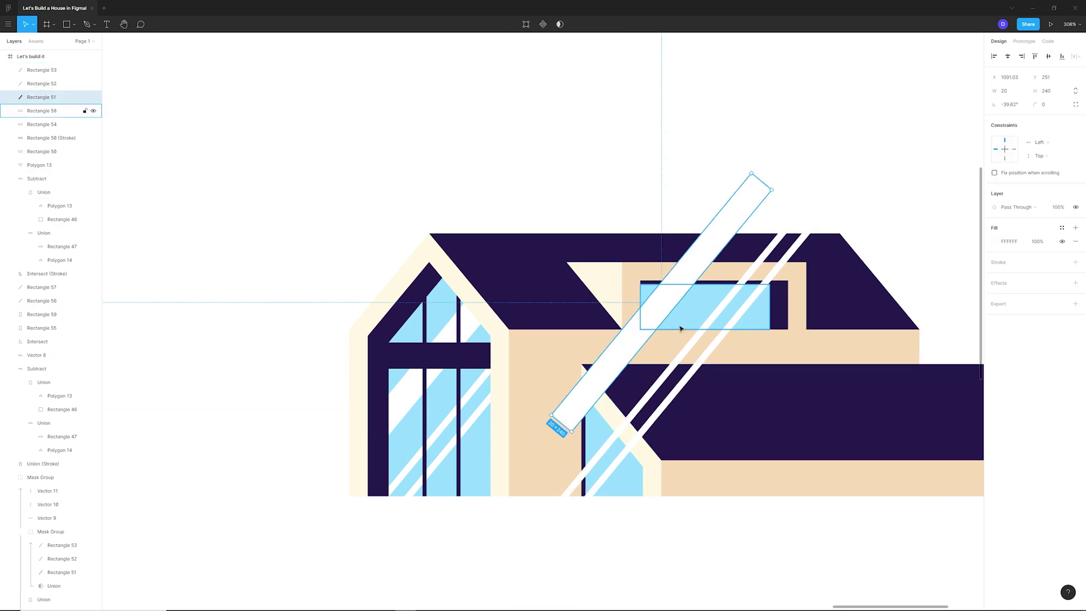
left_click(716, 315, "shift")
left_click(737, 315, "shift")
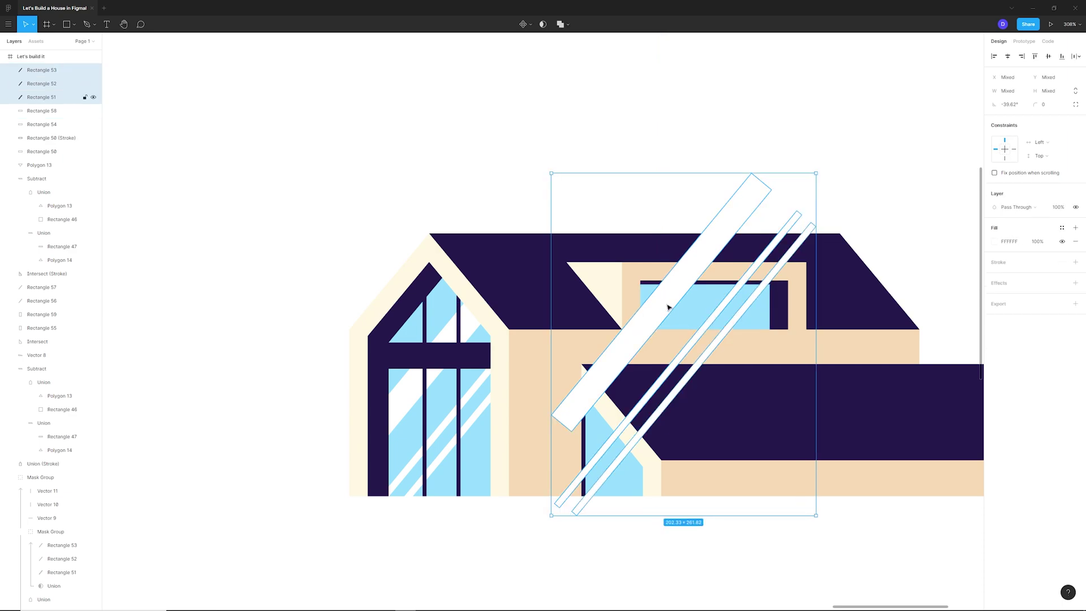
left_click(703, 306, "shift")
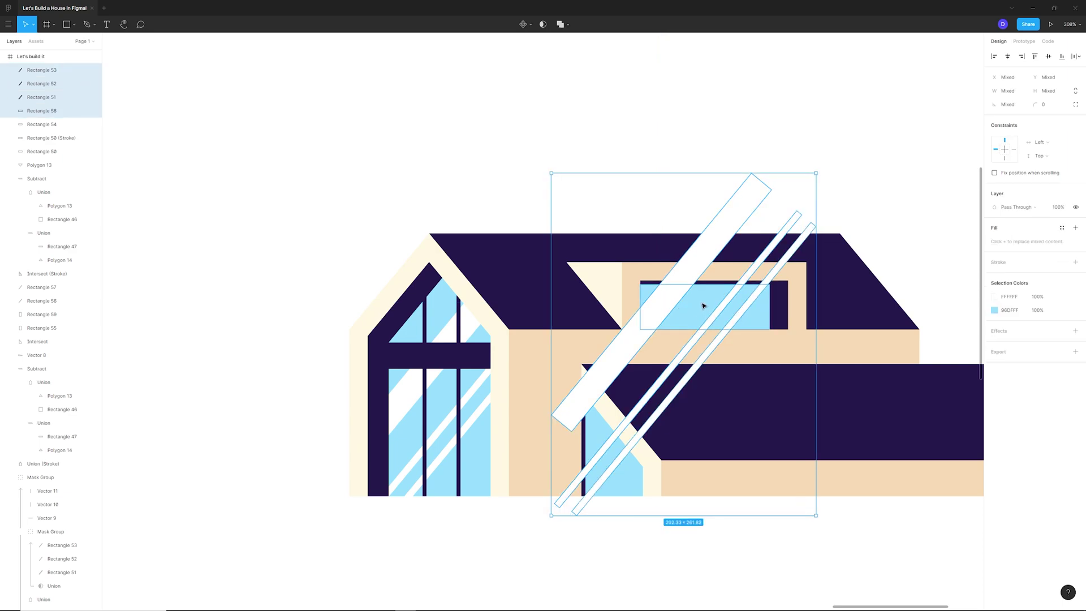
right_click(694, 308)
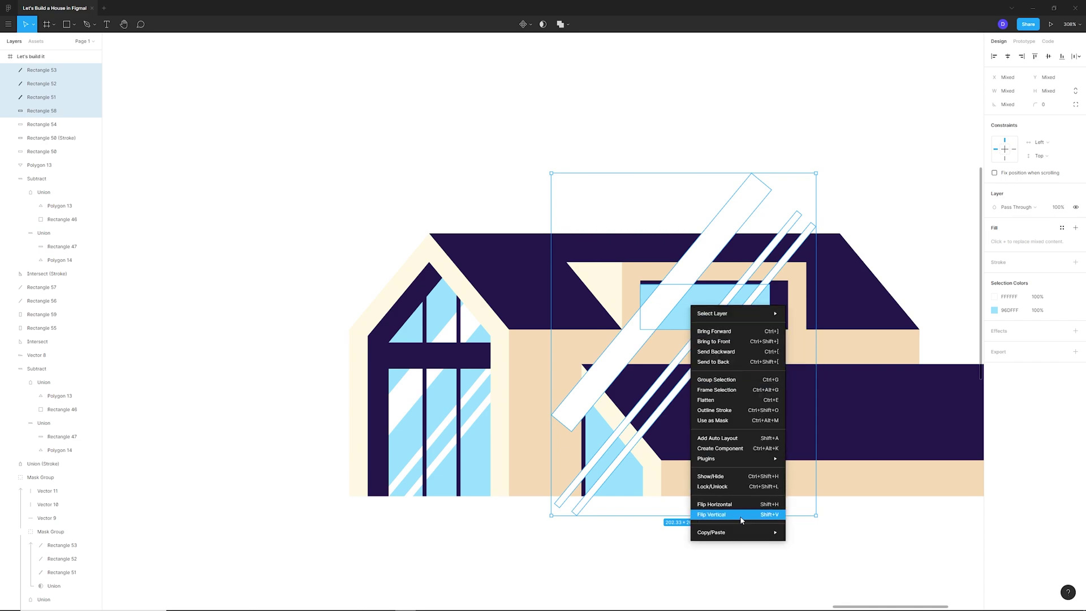
left_click(719, 421)
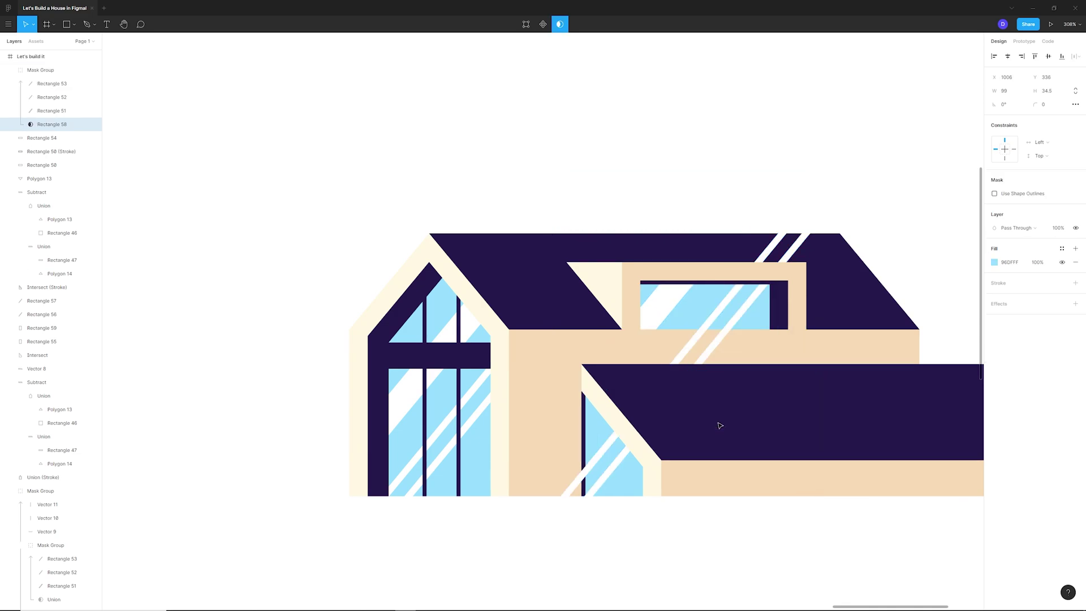
Mask the two copied thin stripes with the duplicate extension glass rectangle.
left_click(601, 453)
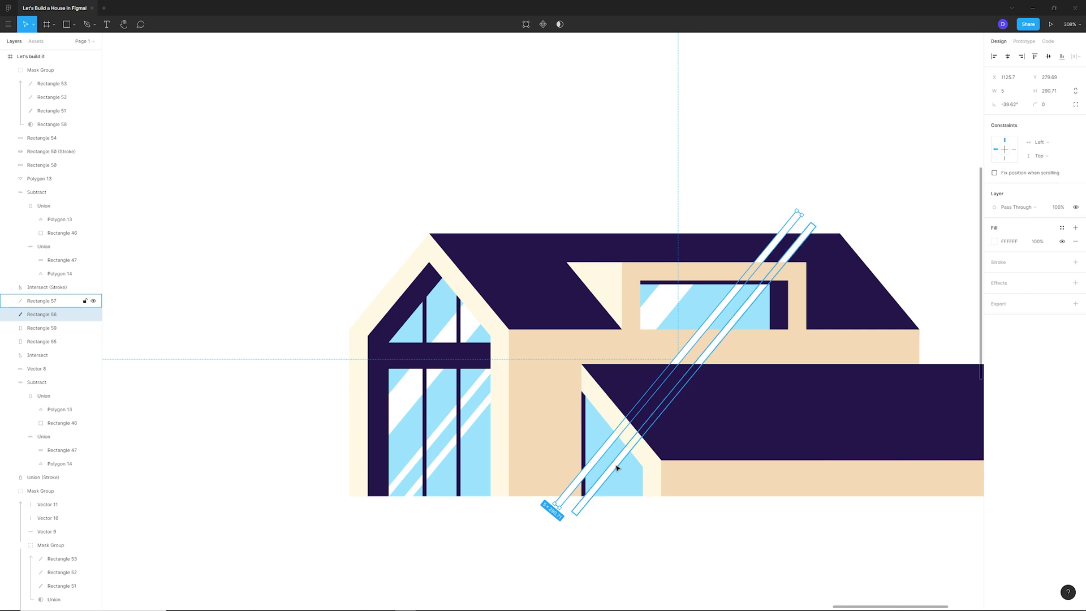
left_click(617, 468, "shift")
left_click(599, 429, "shift")
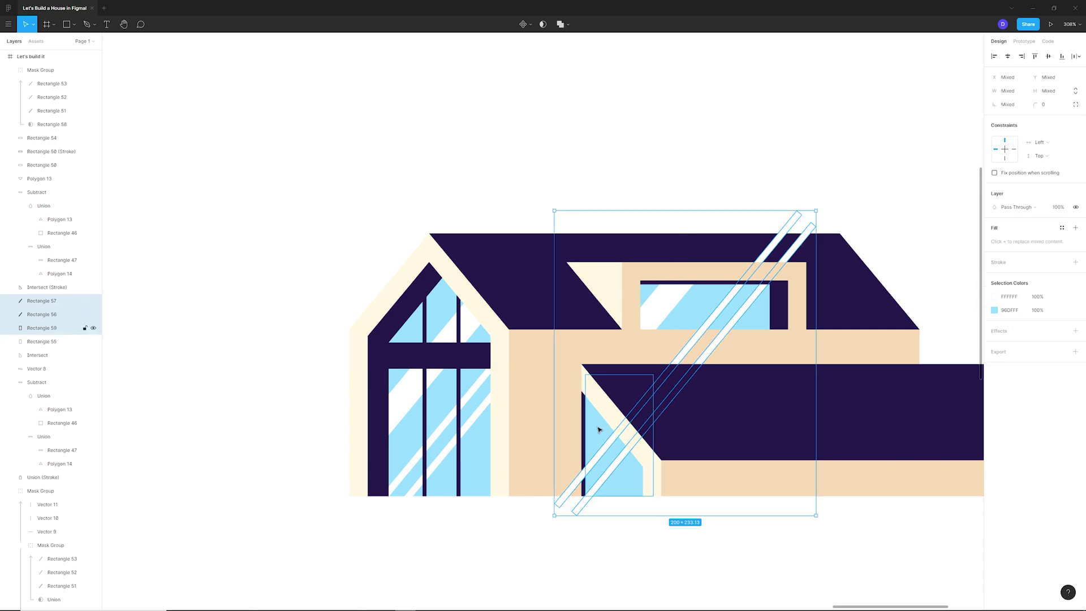
right_click(596, 428)
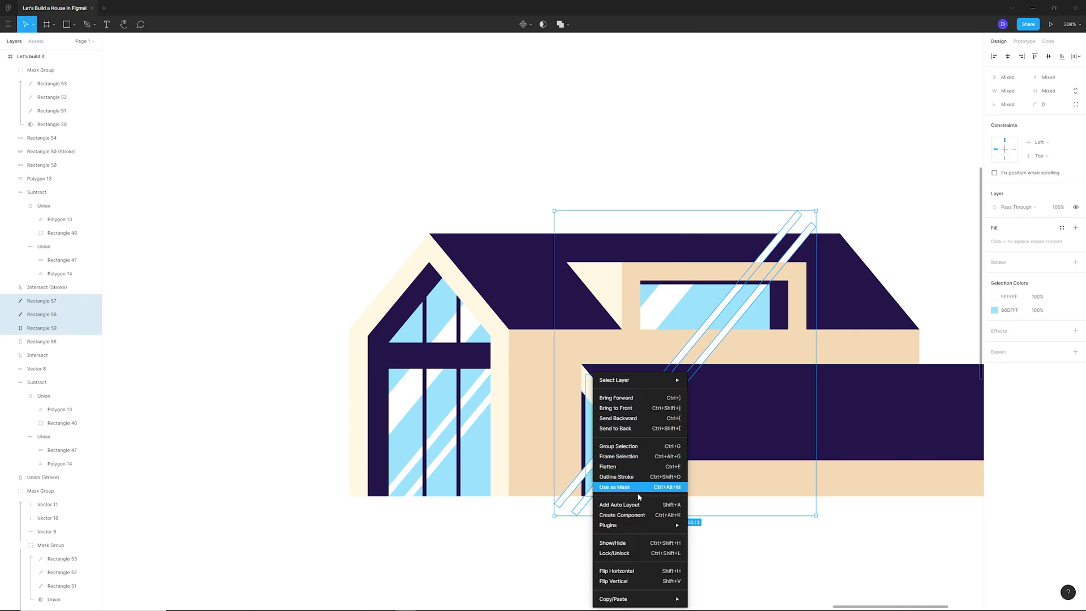
left_click(614, 487)
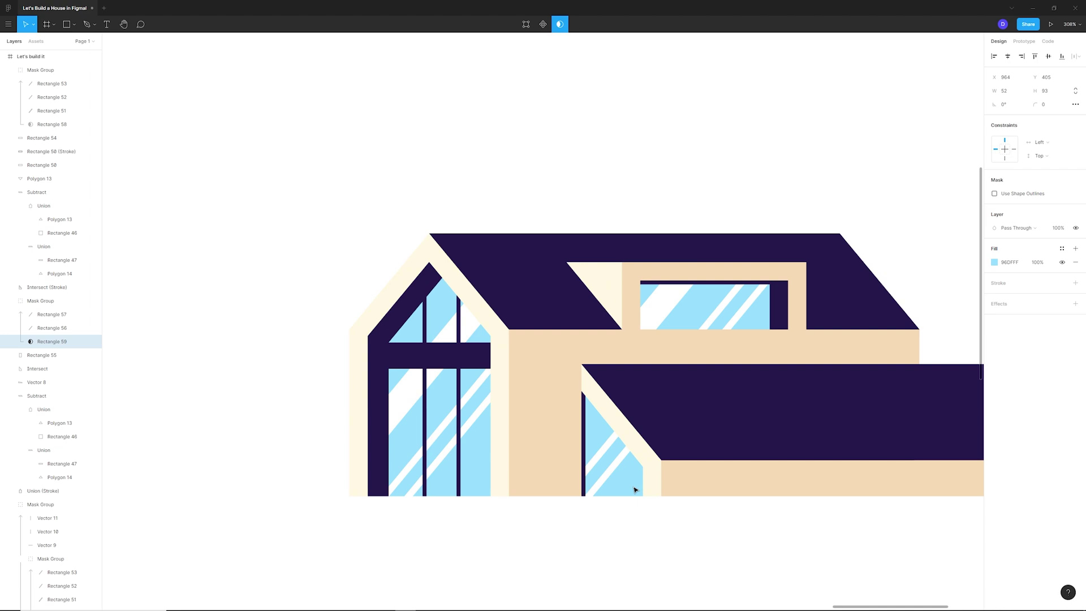
left_click(749, 521)
Shorten the beige main wall and the gable's cream frame from below so both end level, above the extension's base.
key("shift+1")
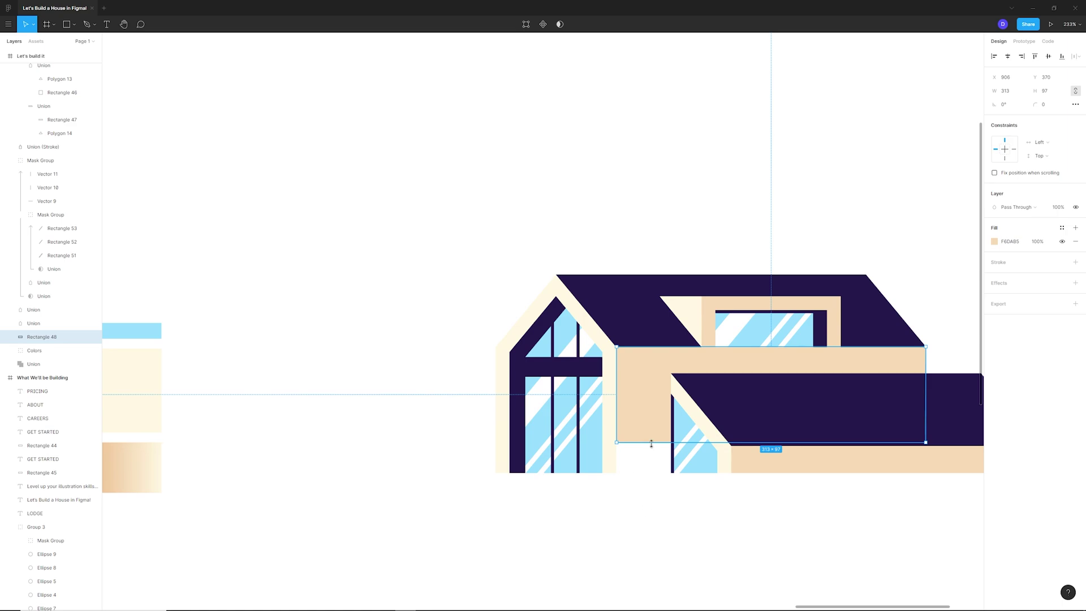
double_click(610, 457)
left_click_drag(484, 484, 614, 390)
scroll(617, 469, "up", 5)
scroll(620, 386, "down", 2)
double_click(656, 357)
left_click(612, 377)
scroll(613, 391, "up", 10)
scroll(628, 379, "down", 15)
key("Escape")
left_click_drag(650, 355, 634, 415)
left_click(663, 462)
double_click(618, 444)
Raise the bottom edge of the gable window's mask shape to the cream frame's lower edge.
left_click(500, 437)
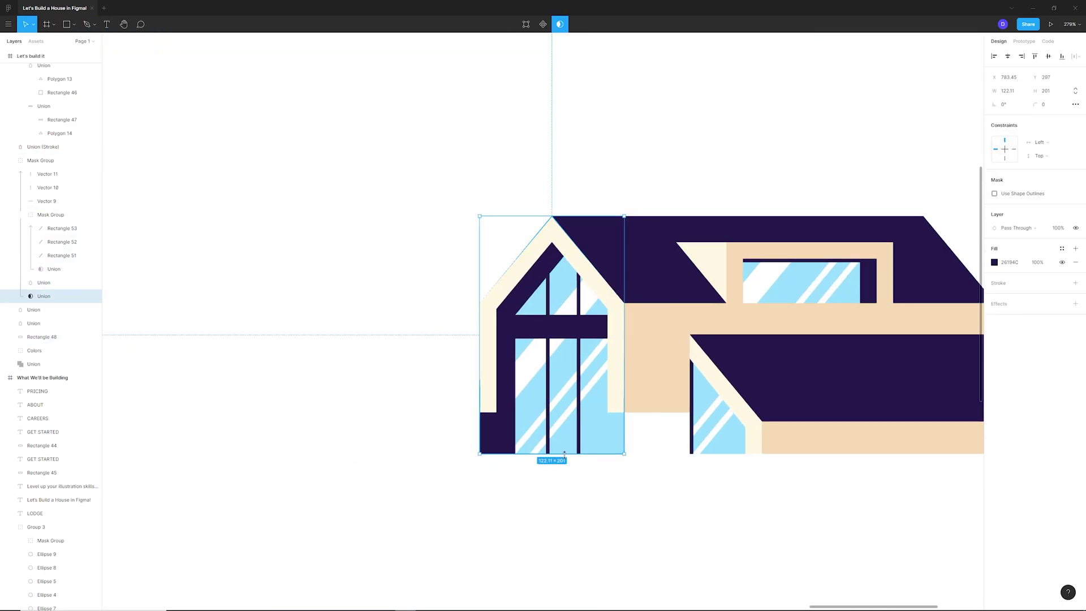
scroll(626, 456, "up", 10)
scroll(661, 441, "down", 10)
double_click(633, 432)
left_click_drag(672, 431, 497, 451)
scroll(655, 429, "up", 5)
left_click_drag(649, 457, 655, 356)
key("Escape")
Raise the bottom edge of the navy gable shape behind the window to the cream frame's lower edge.
double_click(602, 422)
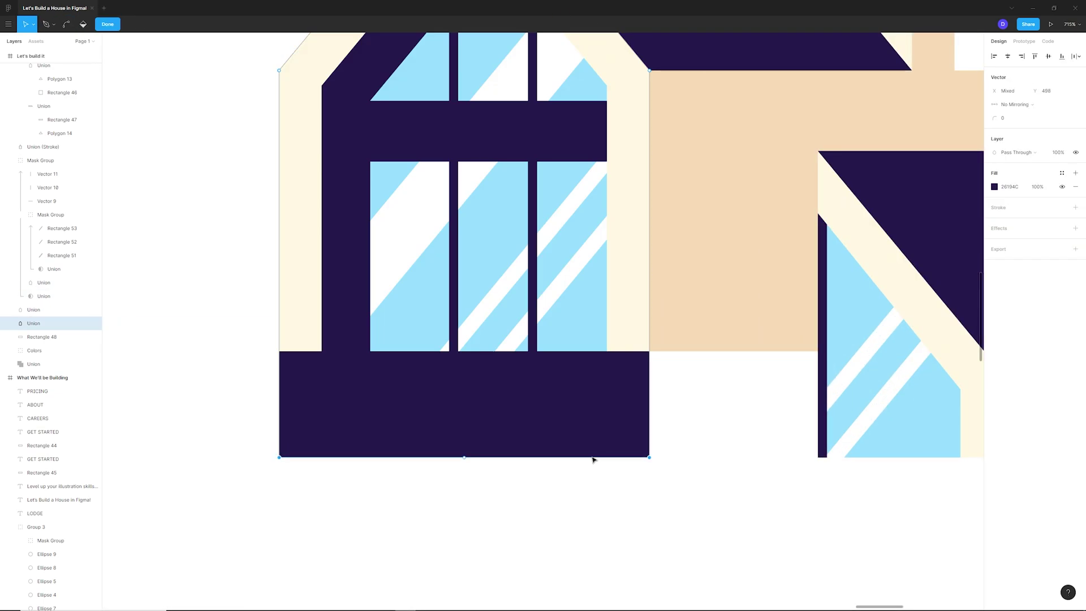
left_click_drag(599, 457, 601, 351)
scroll(651, 349, "up", 6)
key("Escape")
scroll(567, 389, "down", 13)
key("Escape")
scroll(622, 316, "up", 3)
scroll(444, 375, "up", 2)
left_click(480, 371, "ctrl")
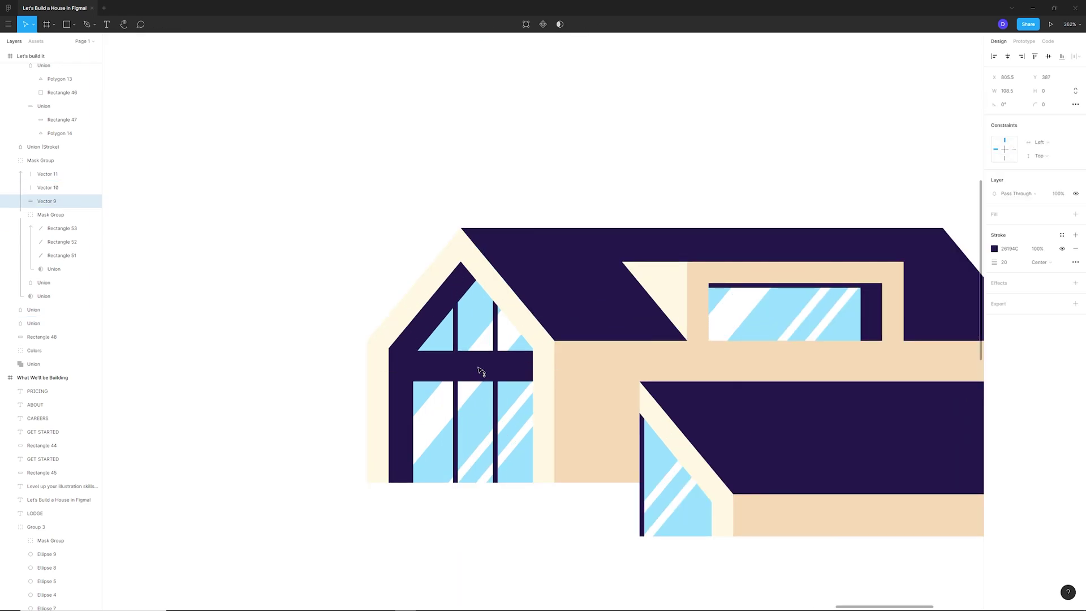
key("Escape")
scroll(541, 362, "down", 6)
scroll(647, 362, "up", 3)
Merge the rectangle and triangle pieces that cut the extension roof's shape into a single shape.
left_click(712, 412, "ctrl")
left_click(791, 416, "ctrl")
left_click(686, 411, "ctrl+shift")
left_click(686, 411, "ctrl")
left_click(797, 419, "ctrl+shift")
right_click(678, 413)
left_click(638, 412, "ctrl")
left_click(792, 416, "ctrl+shift")
left_click(568, 25)
left_click(560, 43)
Cut away the lower strip of the extension roof by subtracting a rectangle about 417 px wide drawn across it.
left_click(74, 24)
left_click(43, 42)
left_click_drag(494, 412, 859, 482)
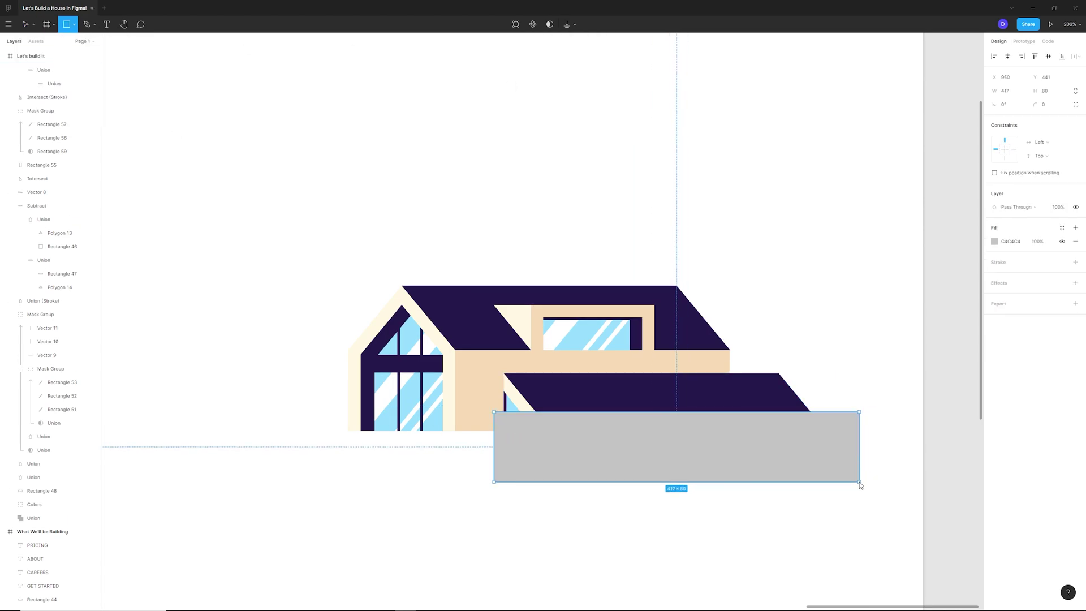
left_click_drag(681, 412, 681, 417)
left_click(693, 393, "shift")
left_click(567, 25)
left_click(571, 57)
left_click(628, 99)
Pull the far end of the extension's beige wall inward to line up with the tip of the shortened roof.
left_click(810, 460)
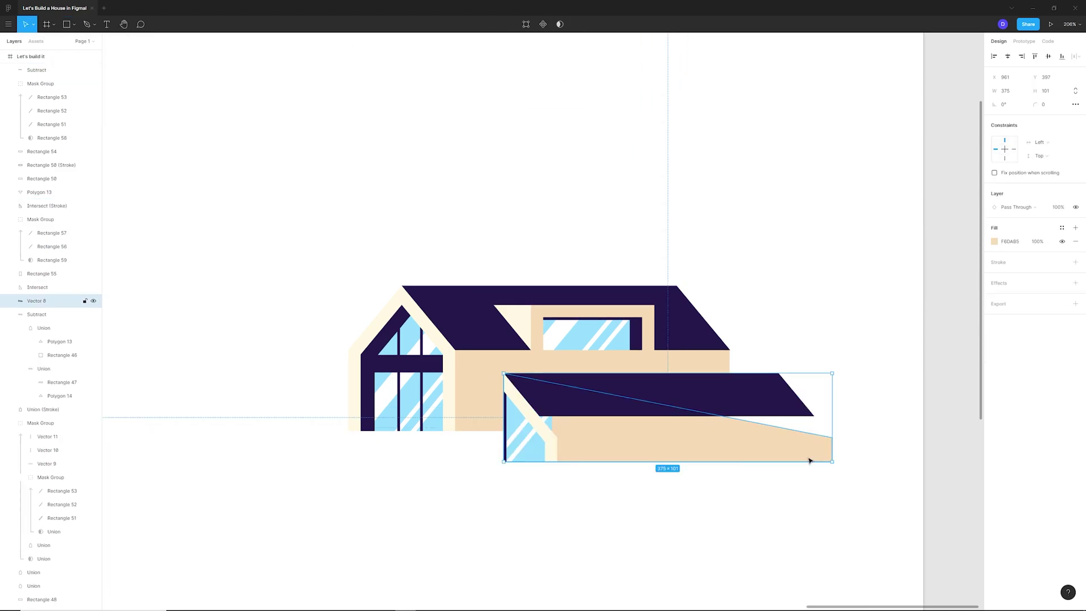
double_click(809, 460)
left_click(832, 441)
left_click(670, 468)
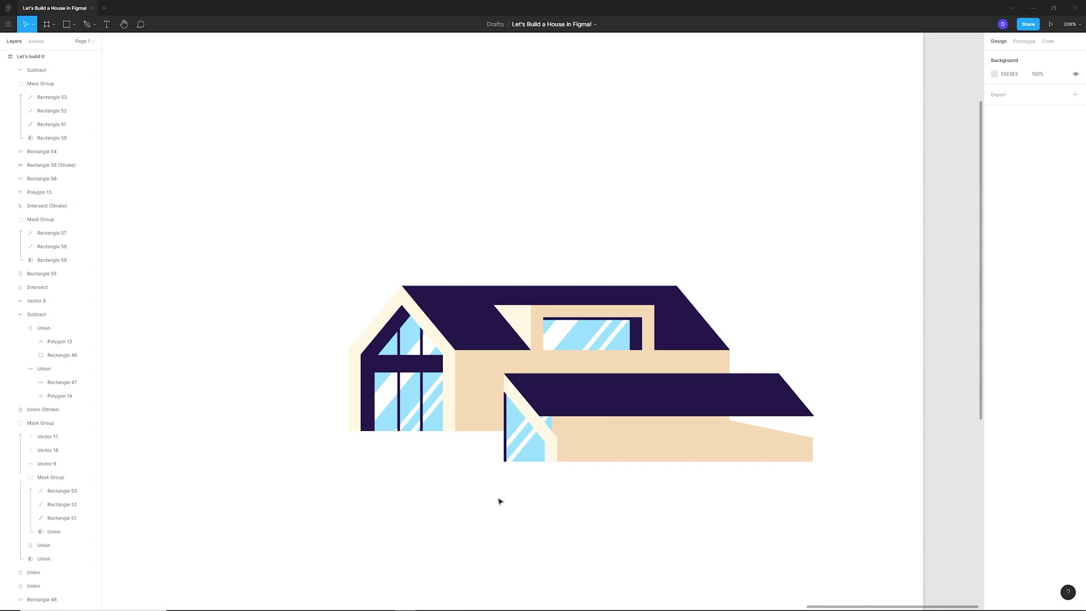
Raise the extension's wall, window and frame pieces, and shift the cream frame to about X 940, Y 372 so it follows the roof slope.
left_click_drag(514, 487, 778, 443)
key("shift+2")
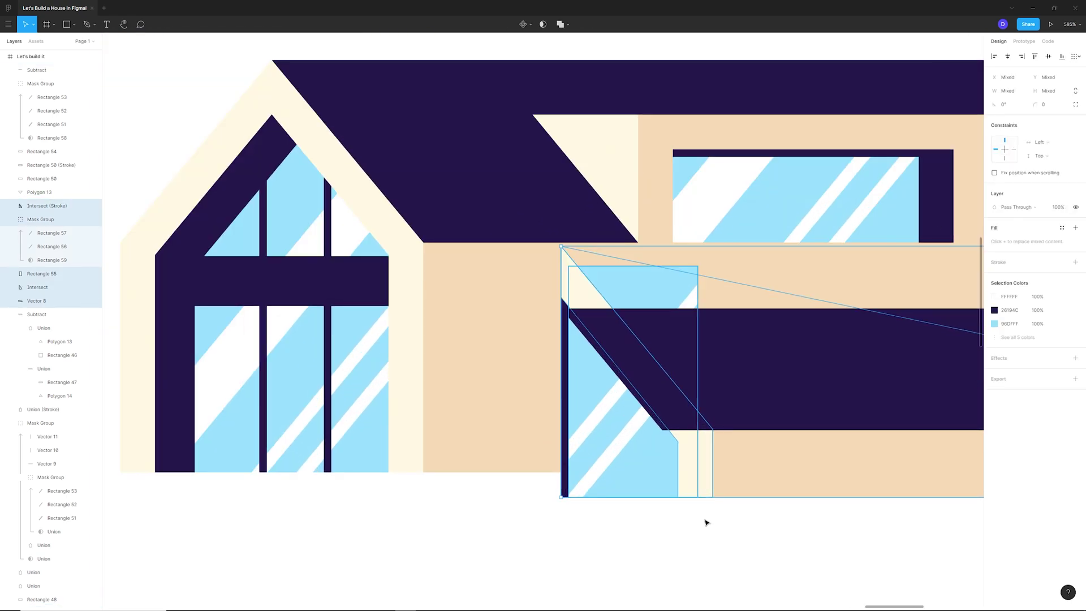
left_click(688, 498)
scroll(687, 510, "down", 5)
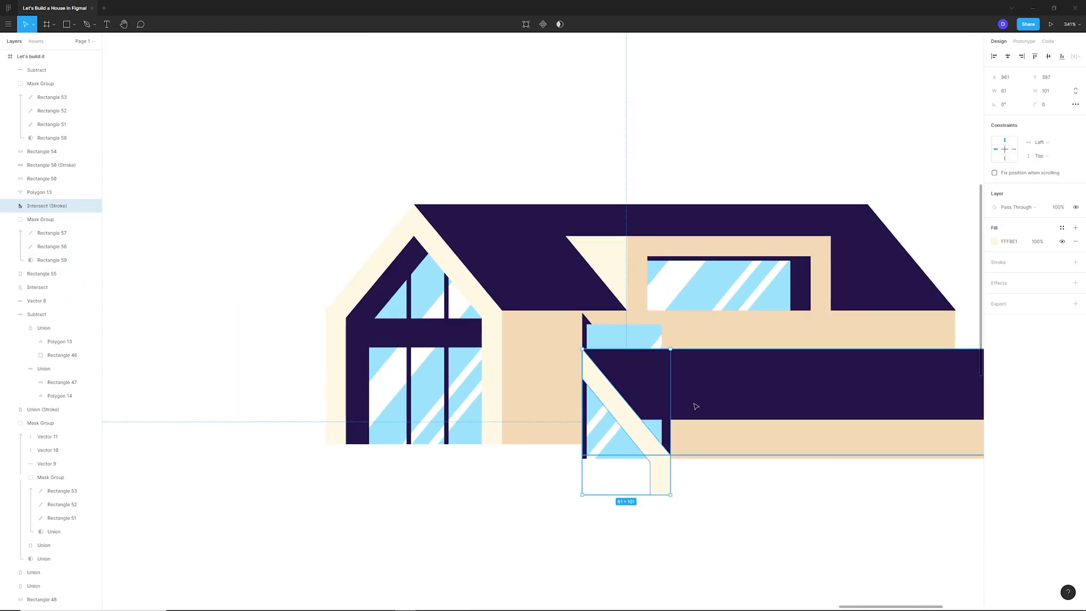
left_click(660, 400)
left_click_drag(601, 433, 578, 416)
Reshape the navy shape behind the extension window so it fits beneath the repositioned cream frame.
scroll(591, 423, "up", 5)
double_click(603, 444)
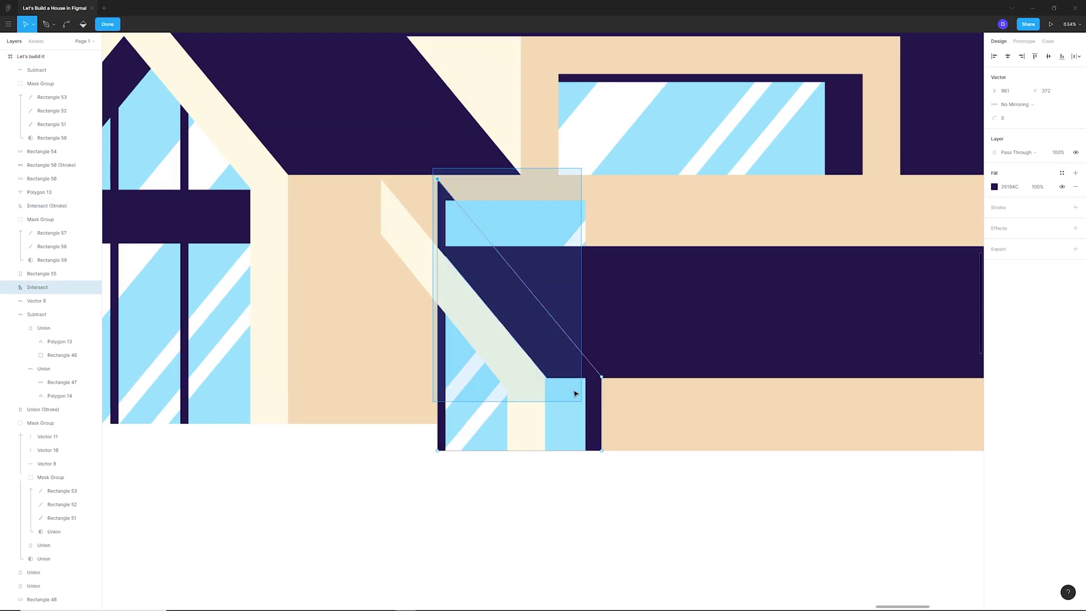
left_click_drag(601, 443, 548, 380)
scroll(555, 501, "up", 3)
left_click(534, 381)
double_click(533, 380)
scroll(533, 363, "up", 8)
key("Escape")
Trim the cream frame's upper end so its corner points meet the front edge of the extension roof.
scroll(533, 362, "down", 6)
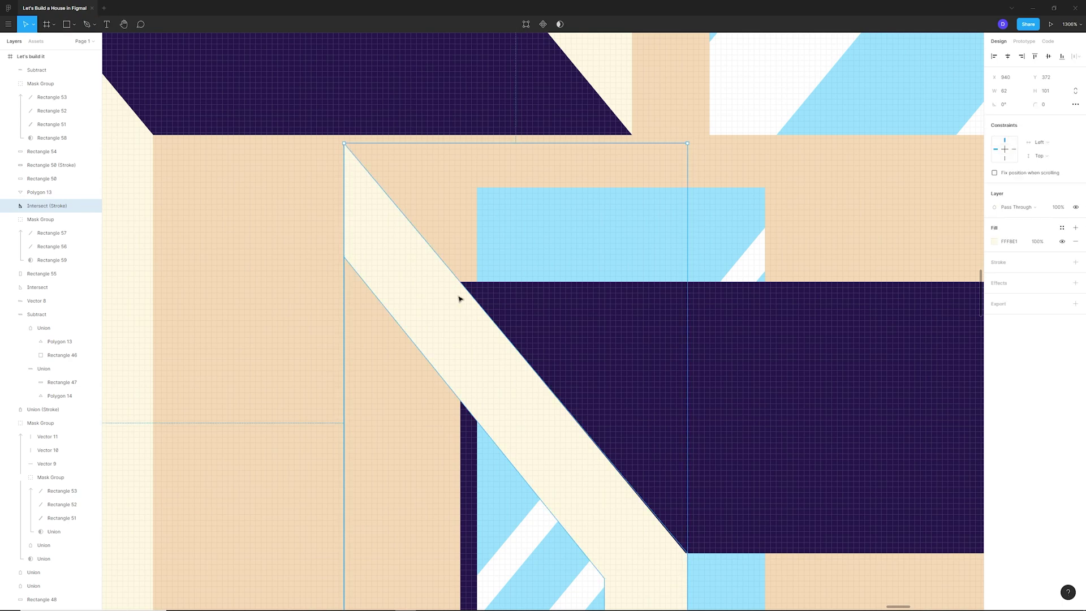
double_click(459, 299)
key("Escape")
double_click(453, 275)
left_click_drag(344, 144, 462, 282)
scroll(466, 220, "down", 4)
left_click_drag(419, 409, 467, 412)
key("Escape")
scroll(444, 274, "up", 3)
double_click(443, 278)
left_click_drag(391, 199, 485, 317)
scroll(487, 319, "down", 4)
key("Escape")
Trim the extension window's reflection mask and glass rectangle so neither extends above the roof or past the cream frame.
double_click(546, 351)
double_click(547, 352)
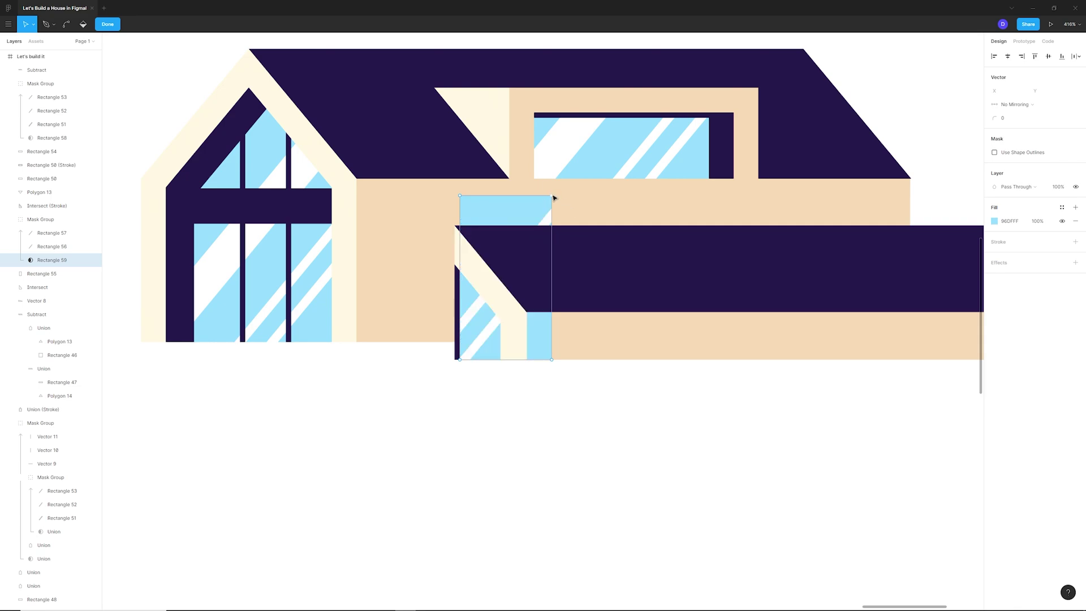
key("Escape")
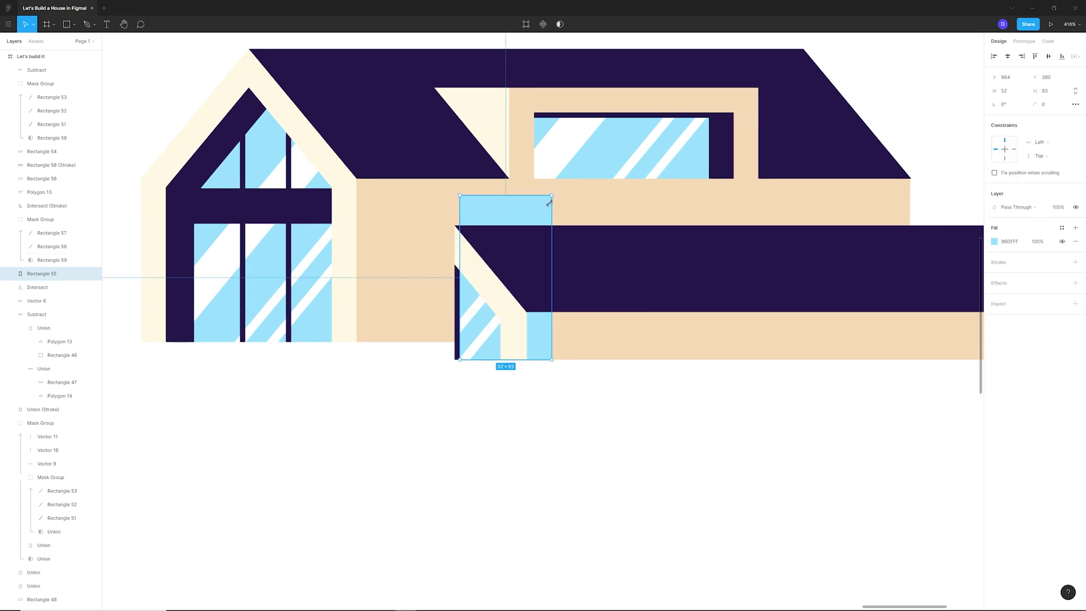
scroll(554, 446, "down", 3)
Raise the bottom edge of the extension's beige wall to the base of the main wall.
left_click(561, 415)
double_click(490, 406)
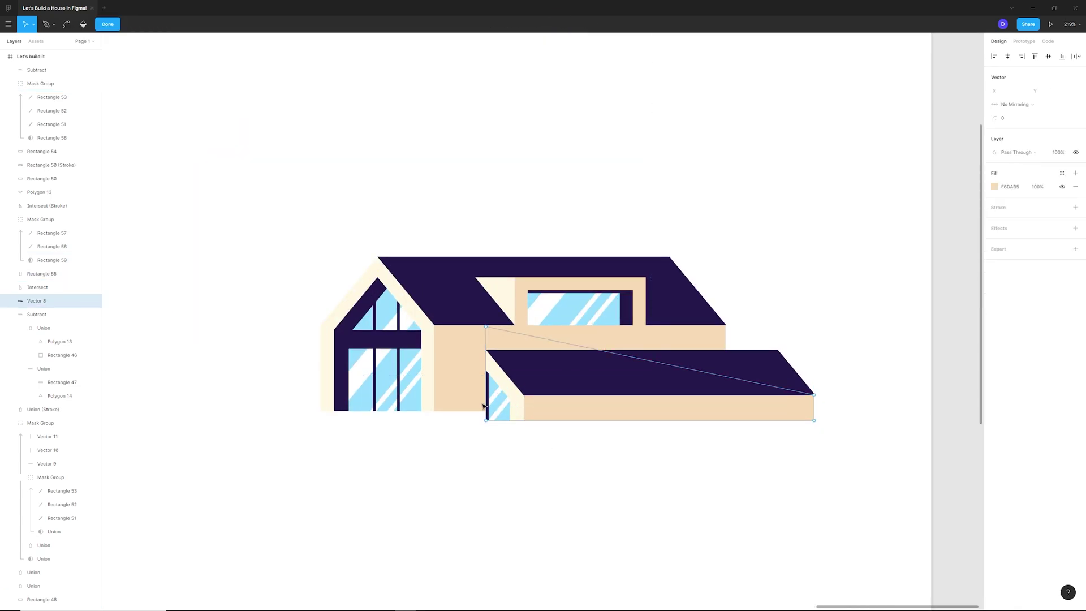
left_click(814, 420, "shift")
scroll(485, 413, "up", 7)
left_click_drag(492, 450, 493, 407)
scroll(486, 413, "down", 8)
key("Escape")
Shorten the extension's cream frame from below so it ends level with the wall base, removing its leftover corner point.
scroll(503, 416, "up", 6)
double_click(502, 416)
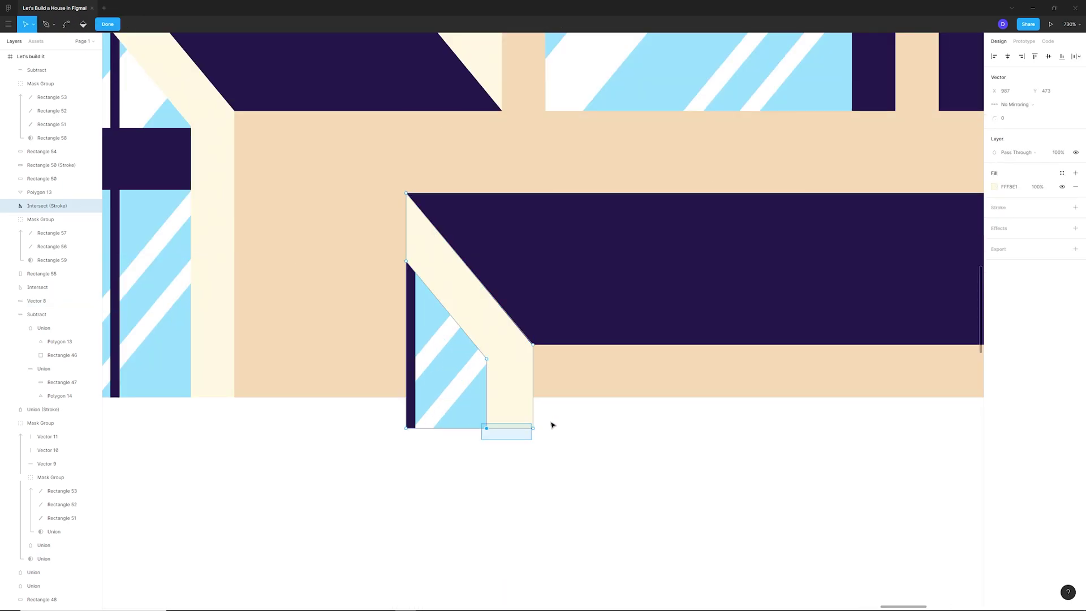
left_click(406, 429)
key("Delete")
key("Escape")
Raise the bottom edge of the extension window's reflection mask to the wall base.
double_click(489, 410)
double_click(489, 410)
left_click(415, 429)
left_click(530, 429, "shift")
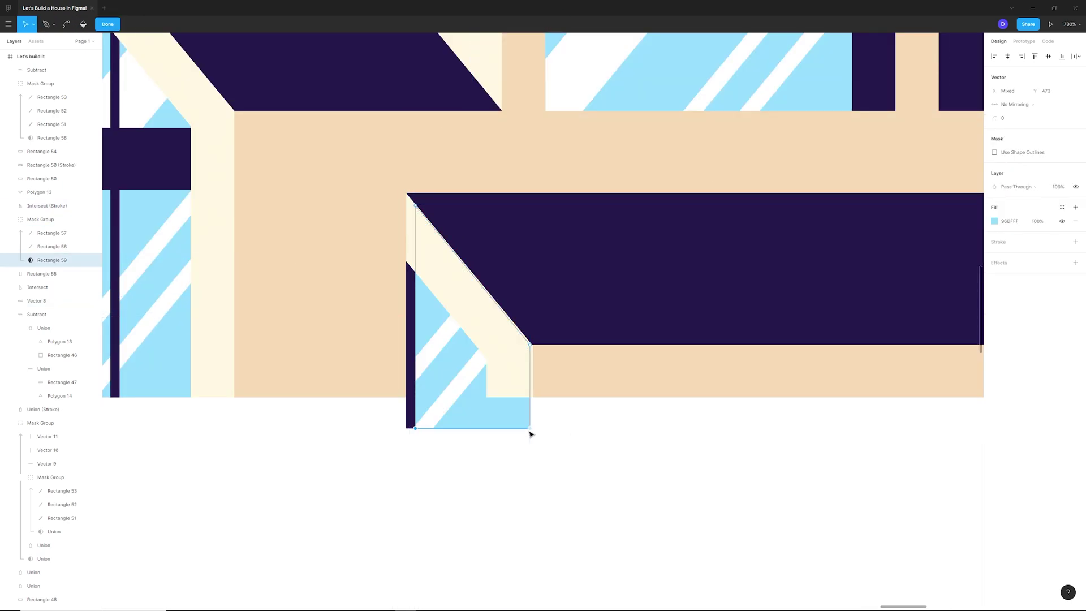
key("Escape")
Raise the bottom edges of the extension's glass rectangle and the navy shape behind it to the wall base.
double_click(458, 410)
key("Escape")
left_click_drag(530, 428, 532, 397)
double_click(480, 412)
key("Escape")
scroll(562, 443, "down", 10)
scroll(619, 342, "up", 7)
Move the whole dormer, including its cream side, beige frame, navy backing and masked window, along the roof toward the gable.
left_click(529, 344)
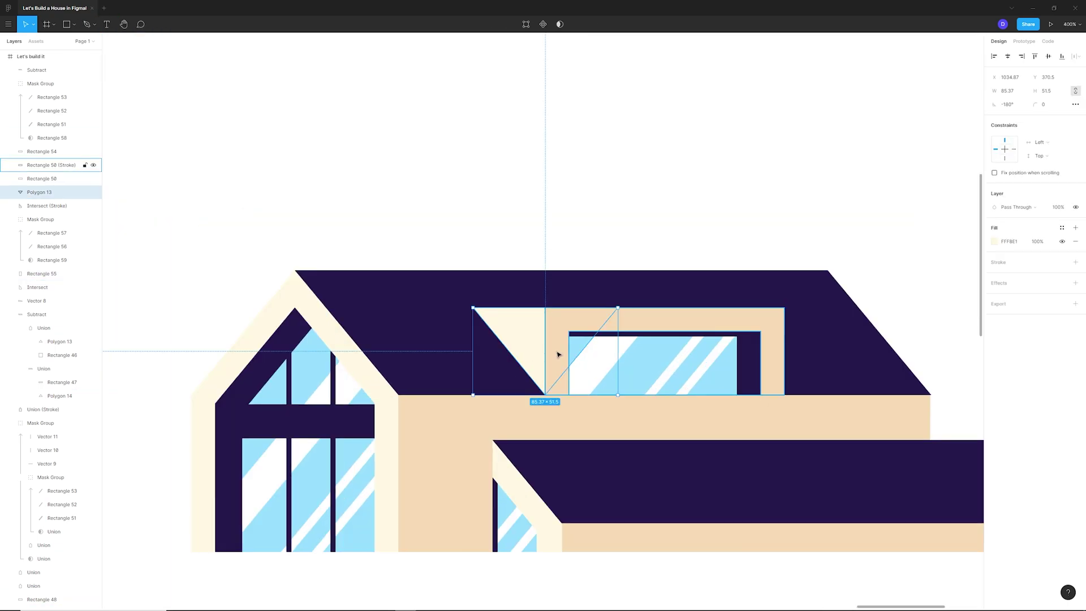
left_click(557, 355, "shift")
left_click(616, 362, "shift")
left_click_drag(773, 345, 712, 344)
key("ctrl+z")
left_click(727, 387, "shift")
left_click(727, 387, "shift")
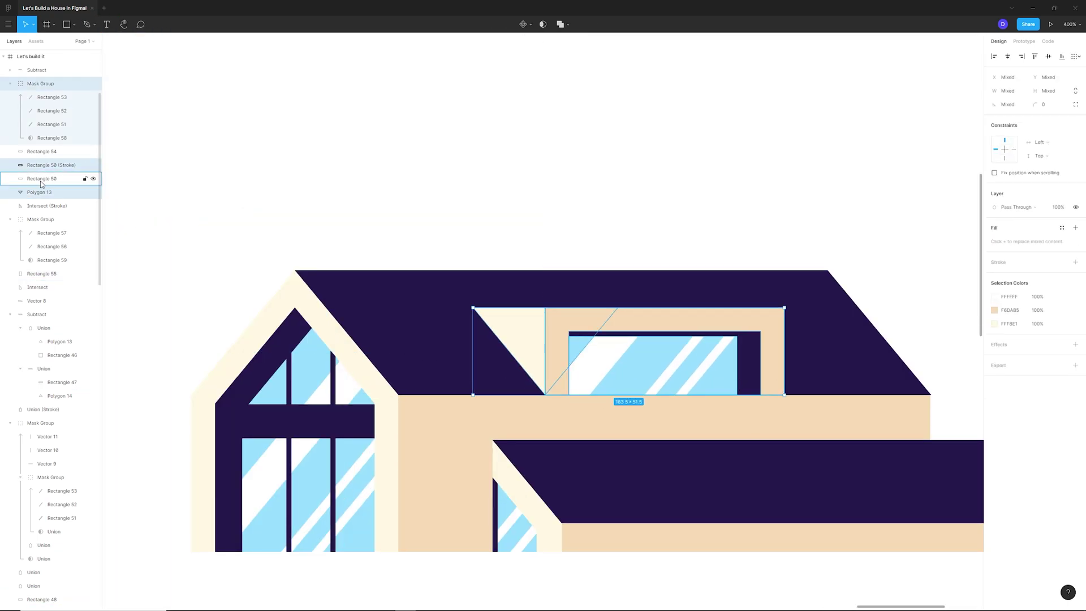
left_click_drag(776, 363, 690, 362)
scroll(678, 344, "down", 8)
scroll(388, 276, "up", 3)
left_click_drag(802, 376, 775, 363)
scroll(882, 373, "up", 5)
scroll(729, 341, "down", 3)
Flatten the pieces that shape the far end of the main roof into a single vector.
left_click(905, 334)
left_click(857, 371, "ctrl")
left_click(814, 367, "ctrl+shift")
left_click(560, 25)
left_click(567, 25)
left_click(565, 93)
Shorten the main roof by pulling the flattened shape's sloped far end toward the dormer.
scroll(673, 278, "up", 5)
double_click(673, 278, "ctrl")
left_click_drag(815, 182, 659, 331)
left_click_drag(766, 327, 705, 331)
scroll(780, 329, "down", 8)
scroll(775, 330, "up", 8)
scroll(701, 334, "down", 3)
Pull the far edge of the beige main wall inward to meet the shortened main roof's lower corner.
double_click(729, 368)
left_click_drag(746, 443, 655, 380)
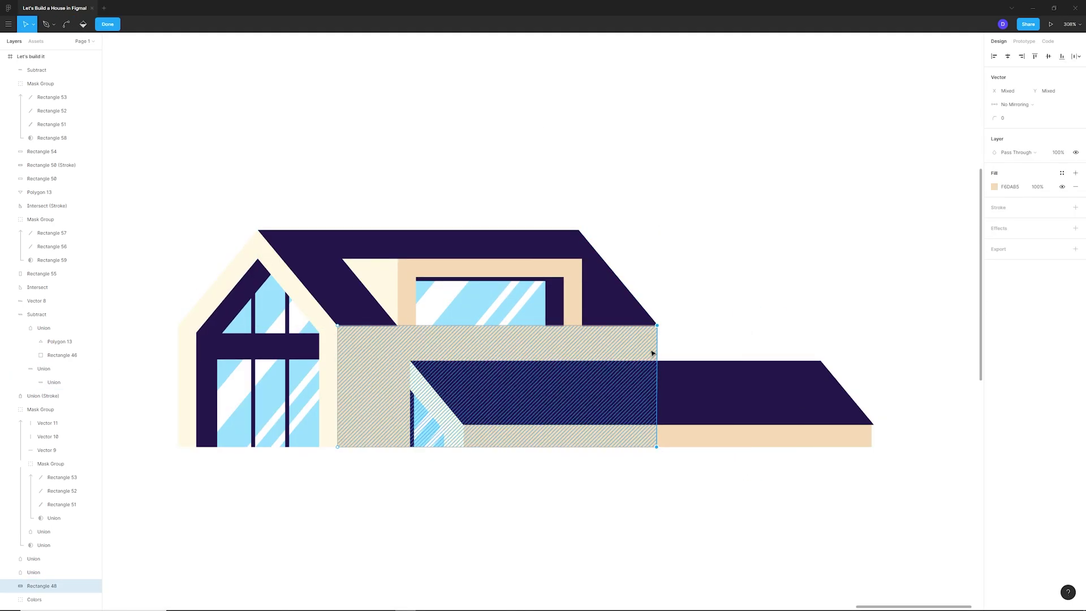
scroll(681, 358, "up", 8)
scroll(754, 429, "down", 8)
scroll(763, 322, "up", 5)
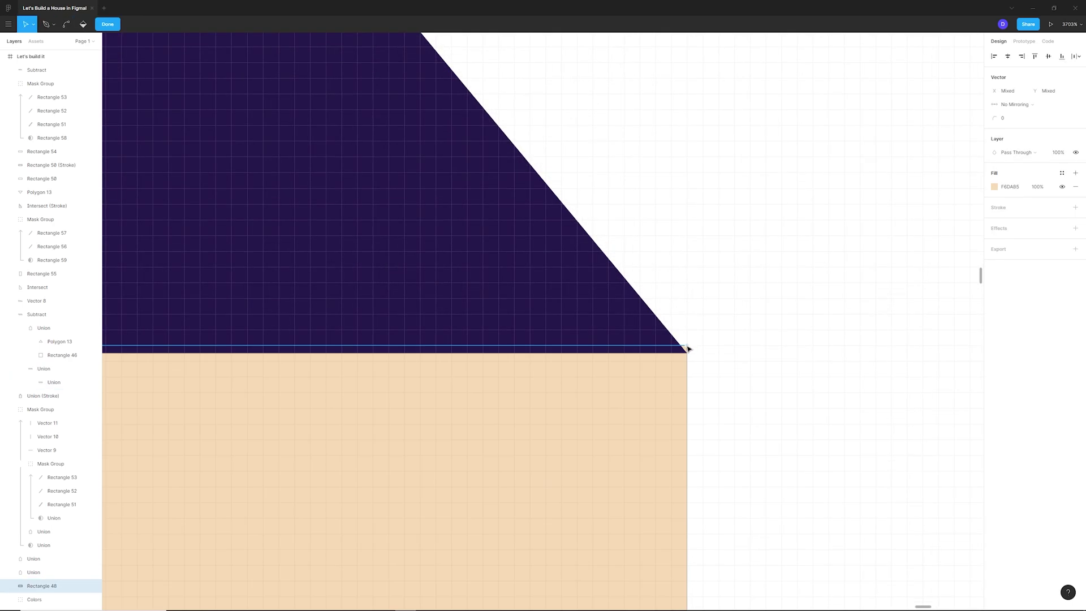
key("Escape")
key("Escape")
scroll(669, 310, "down", 10)
scroll(555, 289, "up", 6)
scroll(781, 457, "down", 7)
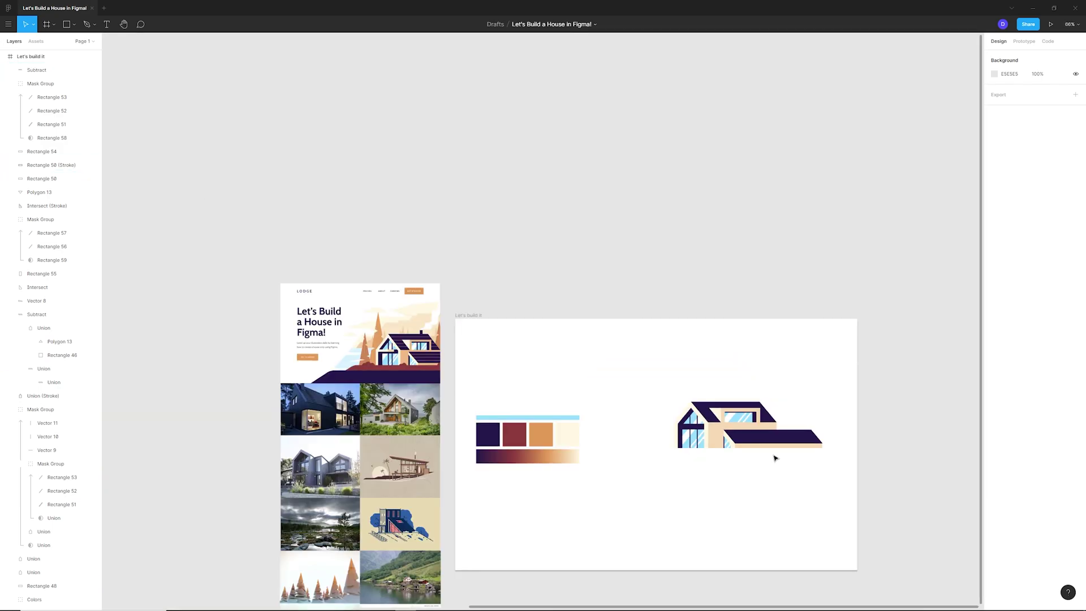
Move the whole extension, with its roof, wall, frame and window, closer to the gable, to about X 943.
scroll(773, 456, "up", 8)
left_click(596, 412)
left_click(679, 399, "shift")
left_click(580, 456)
left_click_drag(580, 456, 687, 390)
left_click(687, 334, "shift")
left_click_drag(694, 396, 660, 398)
Shorten the extension roof by pulling the sloped far end of its inner shape toward the gable.
scroll(668, 449, "down", 2)
double_click(744, 407)
left_click_drag(829, 463, 775, 465)
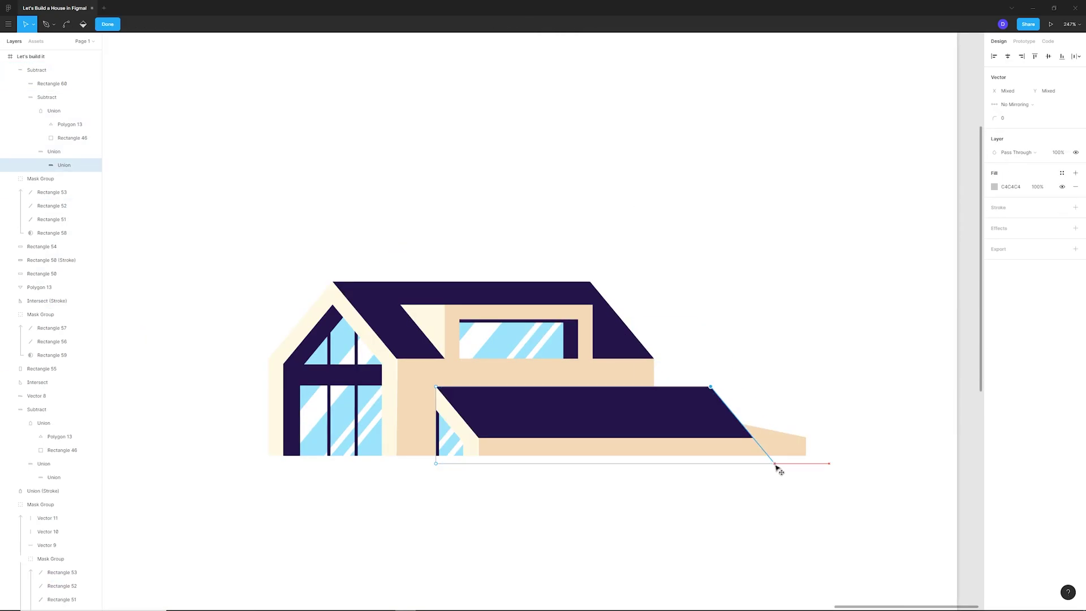
Move the far edge of the extension's beige wall to X 1233.5, beneath the shortened roof's tip.
double_click(791, 447)
scroll(741, 437, "up", 15)
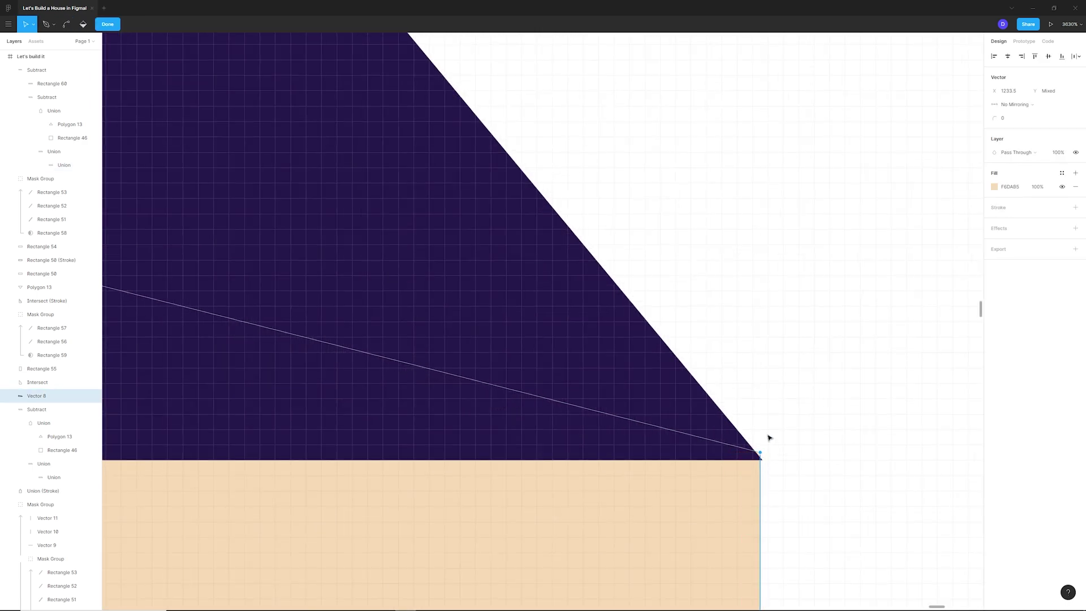
key("Escape")
Flatten the extension roof's inner subtract group into one vector and align its far corner with the wall's edge.
scroll(770, 408, "down", 12)
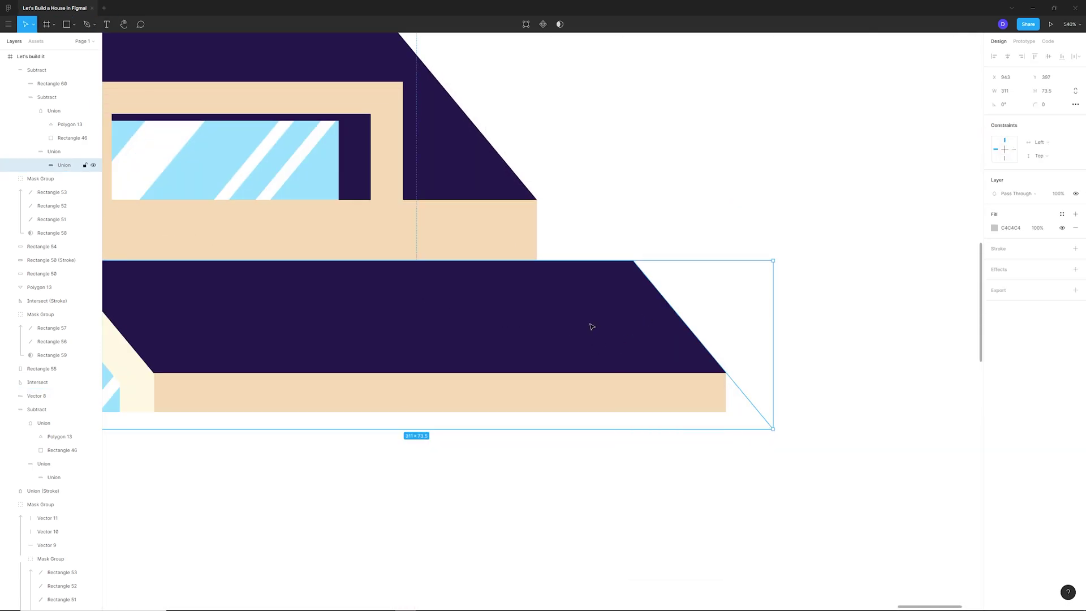
key("shift+Return")
left_click(572, 24)
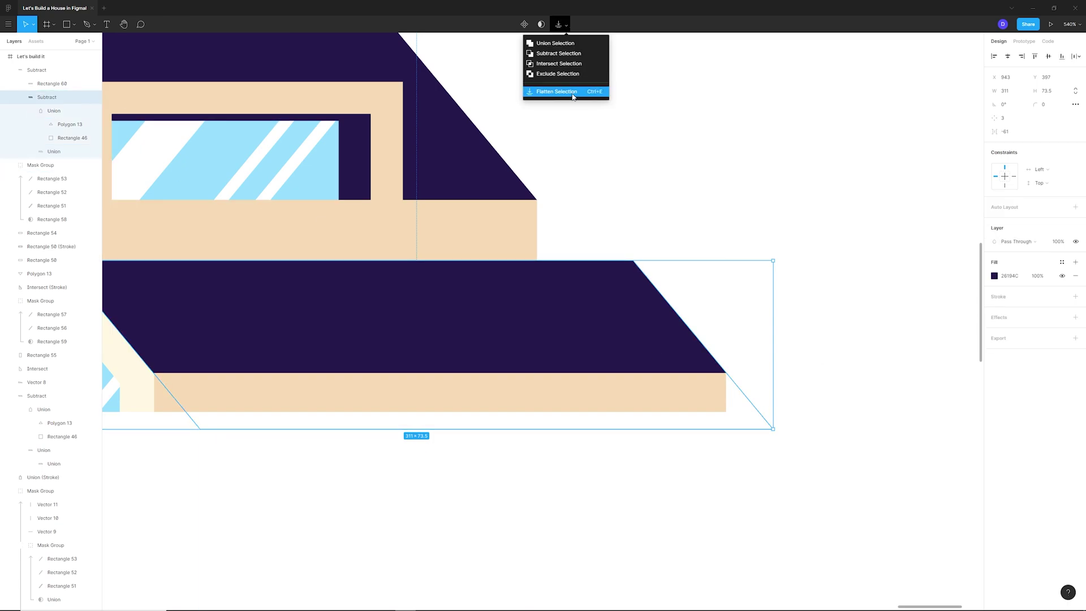
left_click(572, 92)
scroll(754, 332, "down", 5)
scroll(754, 333, "up", 10)
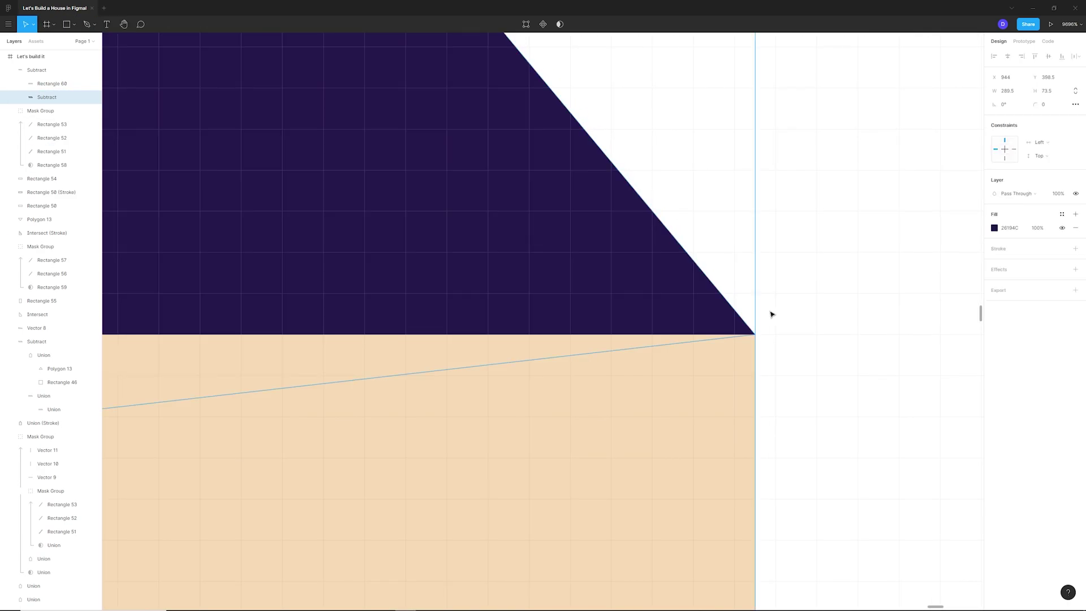
left_click(771, 313)
scroll(771, 313, "down", 10)
scroll(573, 269, "down", 8)
scroll(220, 139, "up", 2)
scroll(814, 408, "down", 3)
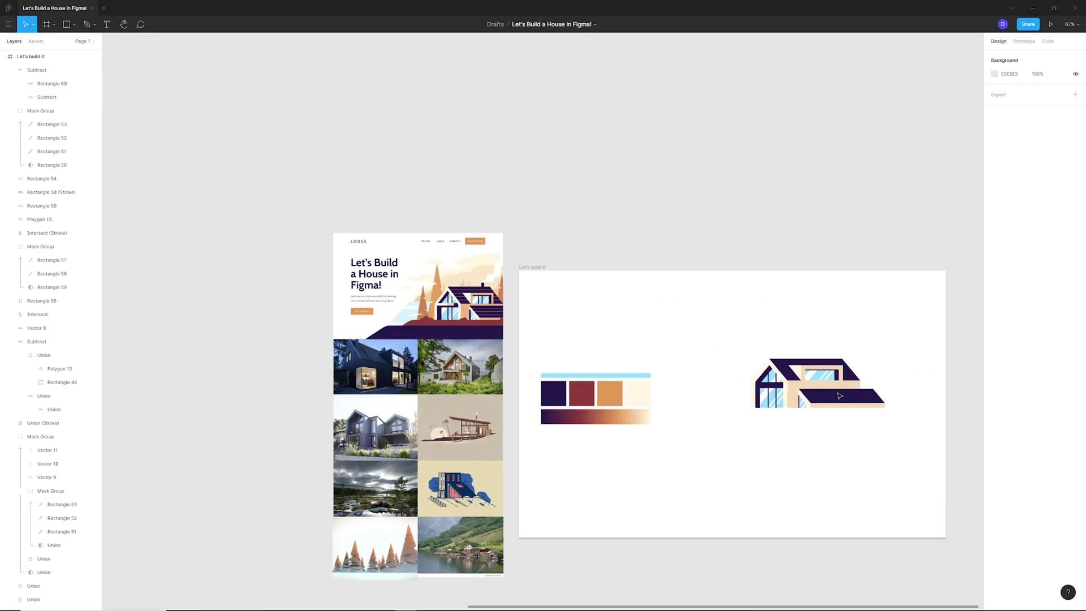
Adjust the near end points of the extension's roof and cream frame, straightening the frame's outer vertical edge beneath the roof tip.
scroll(841, 395, "up", 6)
left_click(841, 397, "ctrl")
key("Return")
scroll(924, 383, "up", 8)
scroll(883, 390, "down", 8)
scroll(700, 389, "up", 10)
mouse_move(719, 421)
left_mouse_down()
mouse_move(685, 367)
mouse_move(518, 236)
left_mouse_up()
scroll(610, 345, "down", 10)
key("Escape")
scroll(622, 373, "up", 5)
left_click(634, 401)
key("Return")
scroll(597, 328, "up", 6)
scroll(701, 357, "up", 5)
left_click(686, 291)
scroll(685, 285, "up", 3)
scroll(686, 278, "down", 8)
key("Escape")
key("Return")
left_click_drag(599, 389, 589, 390)
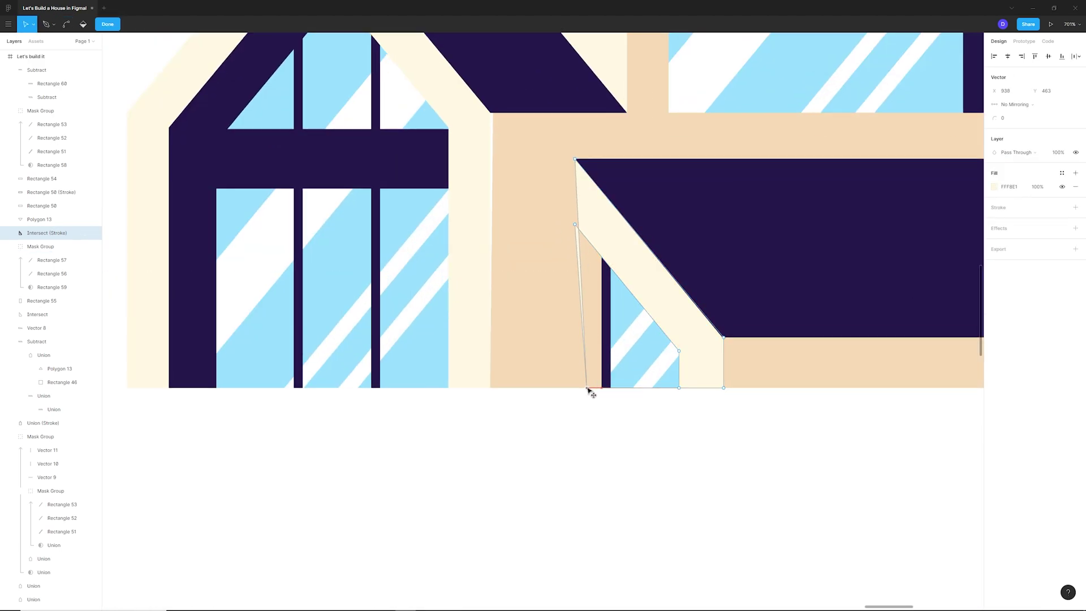
Shift the extension's window glass and dark frame toward the gable to meet the outer edge of the cream frame.
left_click(40, 246)
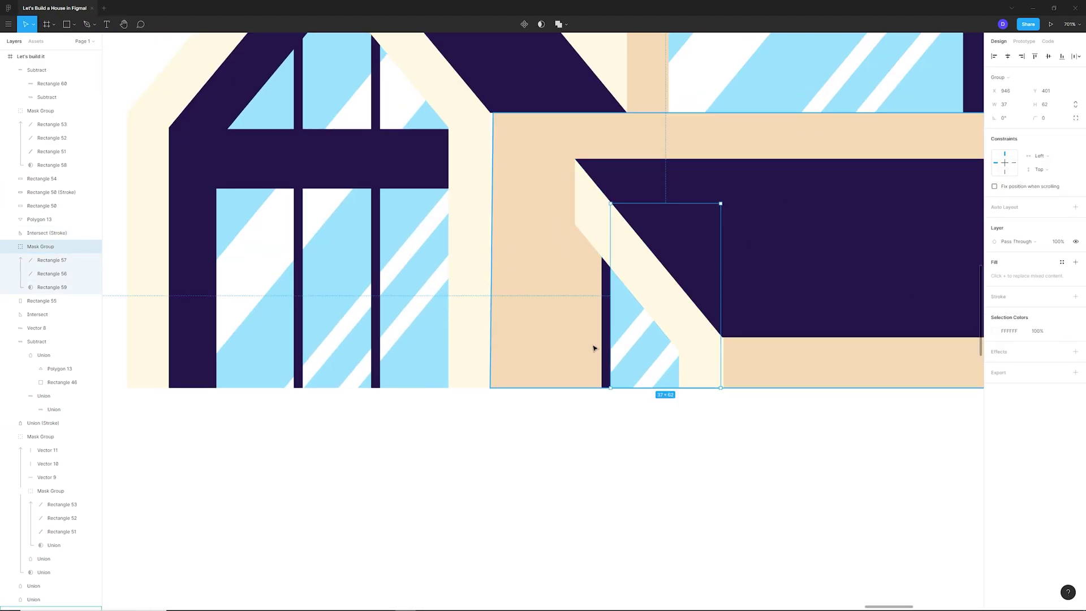
left_click(37, 314, "shift")
left_click(38, 328)
left_click(663, 473)
Draw a vertical divider line across the dormer window's glass with the Pen tool and place a second one at X 1025.
key("shift+1")
scroll(653, 430, "up", 10)
left_click(691, 337)
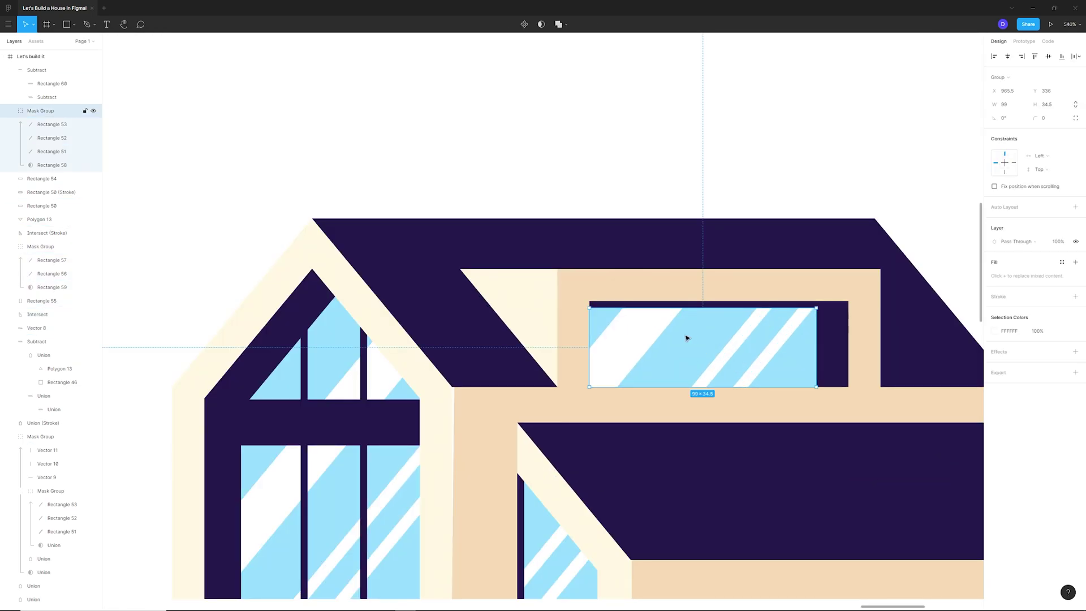
left_click(674, 306)
left_click(675, 387)
scroll(679, 356, "down", 10)
scroll(371, 240, "up", 2)
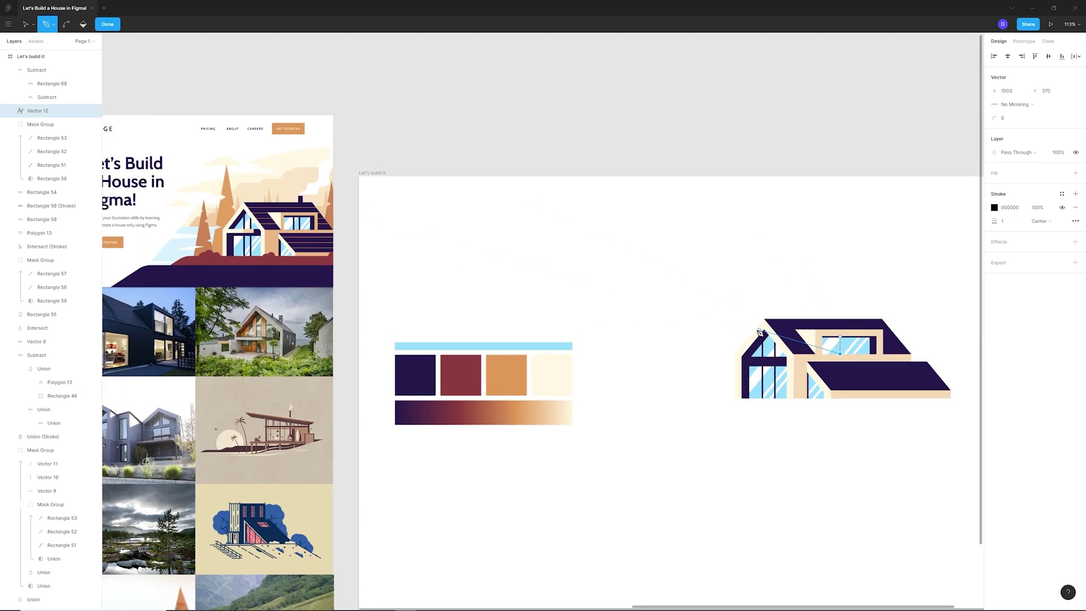
key("Escape")
key("Escape")
key("f")
left_click(770, 255)
scroll(872, 345, "up", 10)
left_click_drag(660, 362, 729, 362)
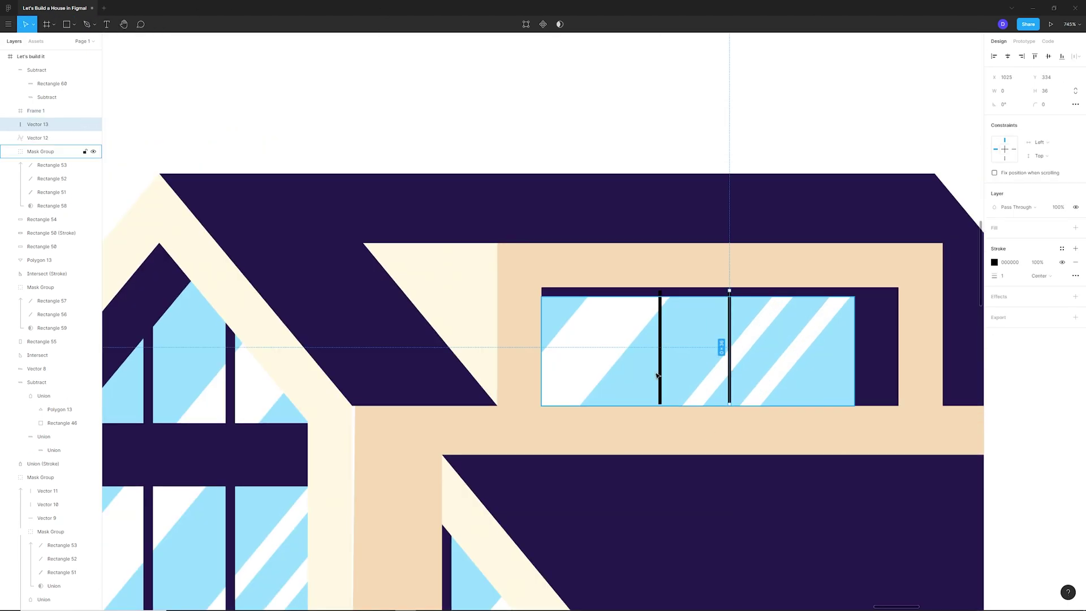
Give both dormer window dividers a stroke width of 3 in the house's dark purple.
left_click(660, 370, "shift")
left_click(1004, 310)
type("3")
left_click(994, 296)
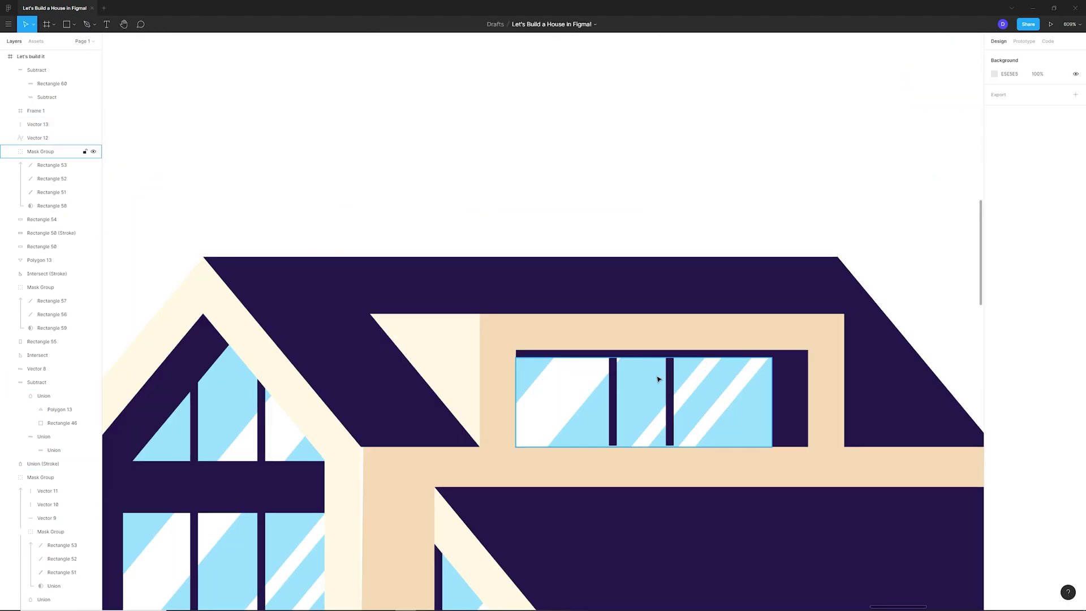
left_click(37, 124)
left_click(37, 137, "shift")
key("Escape")
key("shift+1")
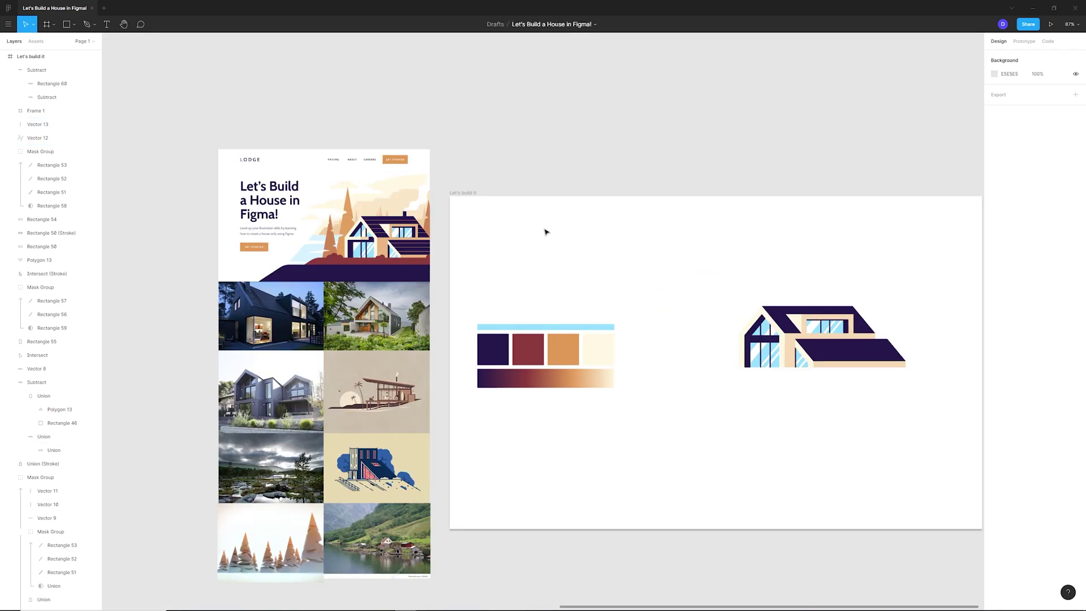
scroll(880, 317, "up", 5)
scroll(880, 325, "down", 3)
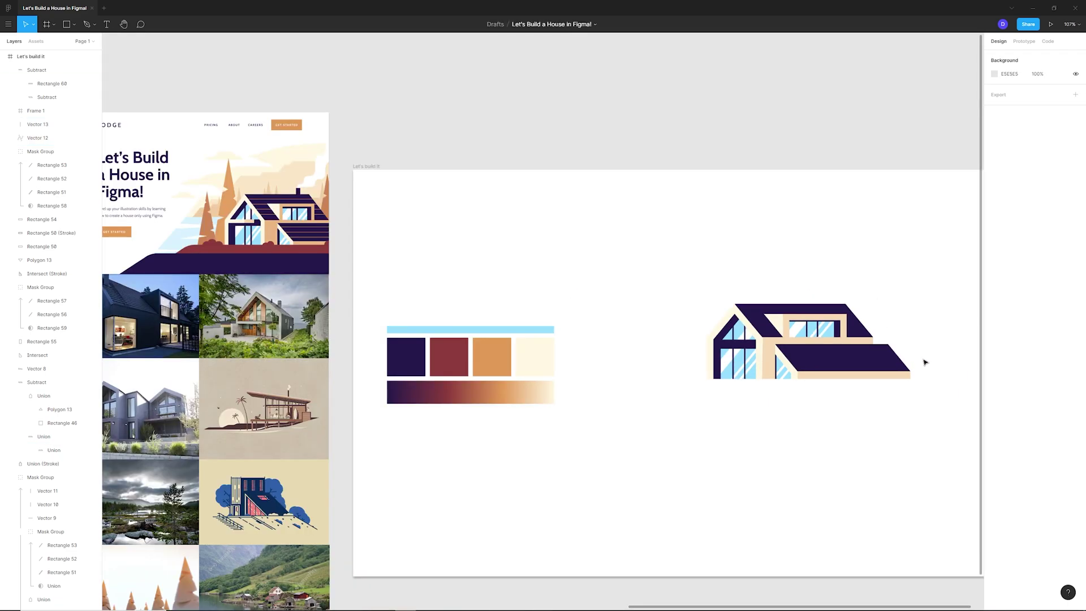
Set the stroke width of the two vertical gable window dividers and the two dormer dividers to 4.
scroll(804, 365, "up", 7)
double_click(652, 373)
left_click_drag(698, 364, 651, 368)
left_click(649, 369)
left_click(744, 493)
scroll(746, 491, "down", 9)
scroll(735, 497, "up", 3)
left_click(47, 491)
left_click(47, 504, "ctrl")
left_click(38, 137, "ctrl")
left_click(38, 124, "ctrl")
left_click(1012, 264)
type("4")
left_click(829, 245)
Nudge the gable window's vertical dividers horizontally to refine their spacing.
scroll(759, 415, "up", 3)
left_click(702, 424, "ctrl")
left_click(721, 425, "ctrl")
key("Right")
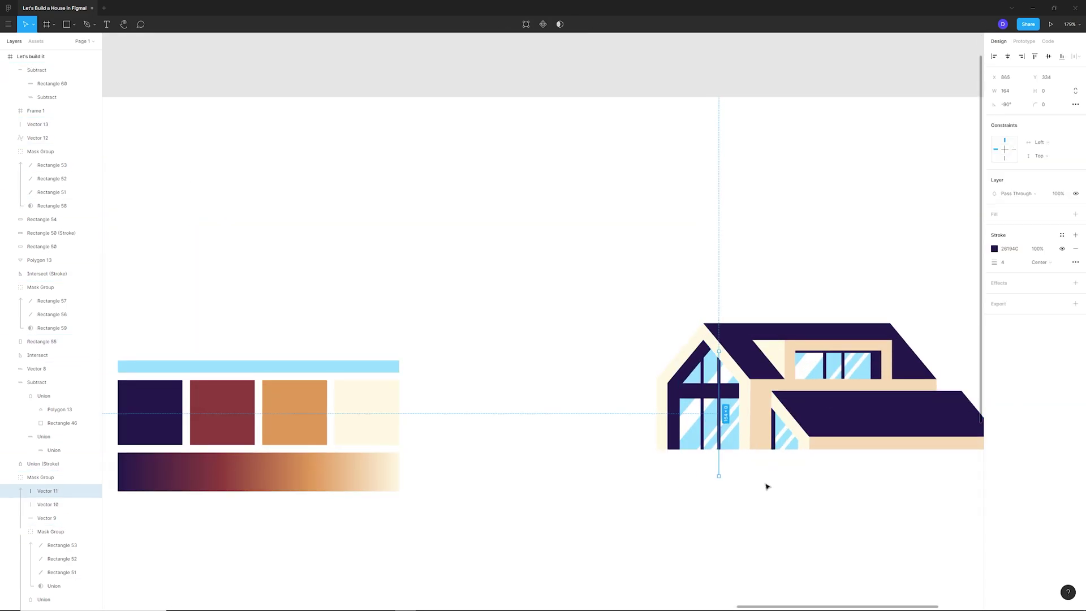
left_click(766, 482)
Shorten the dormer's beige wall and dark window frame from the far side, and narrow the glass mask to 79 wide.
scroll(828, 399, "down", 6)
scroll(858, 385, "up", 8)
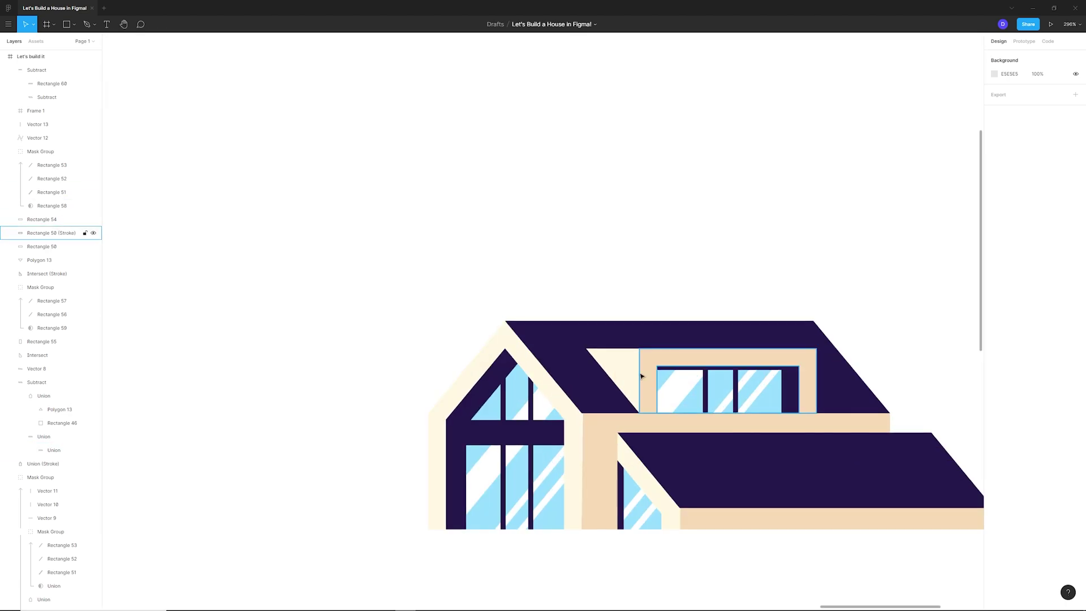
double_click(807, 396)
key("Escape")
left_click(747, 400, "ctrl")
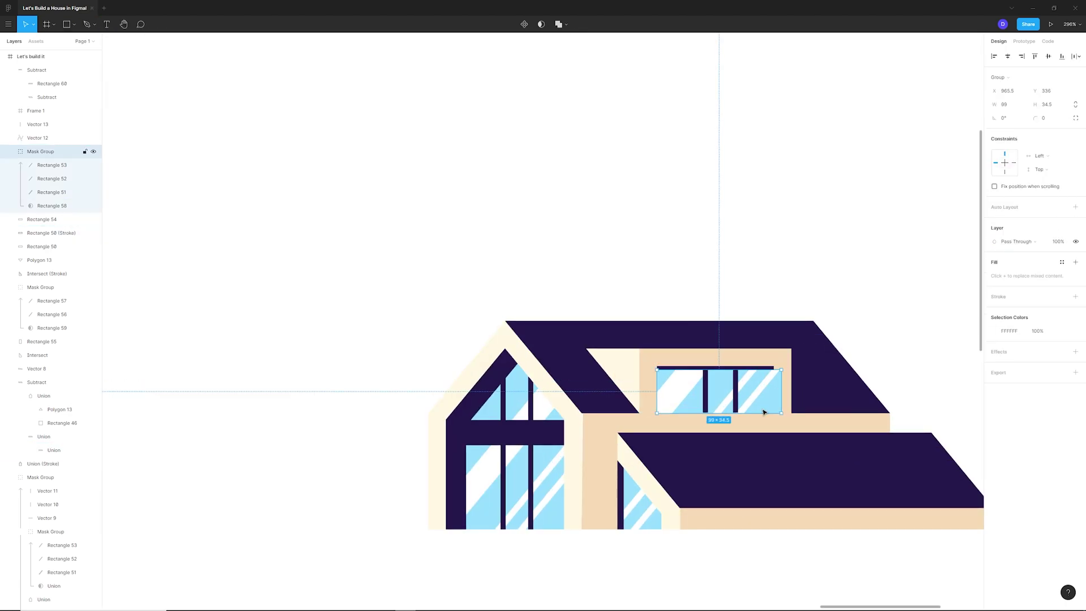
key("ctrl+z")
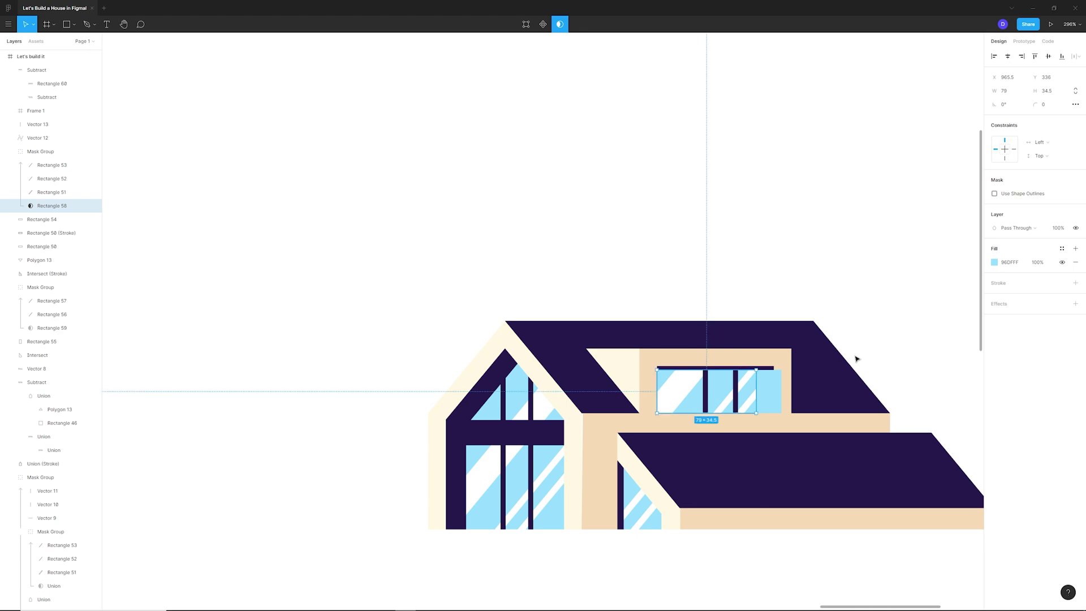
Narrow the dormer's blue glass rectangle to match the shortened glass mask.
left_click(41, 220)
left_click(1012, 92)
type("99")
key("Return")
key("ctrl+z")
Move the two dormer window dividers toward the gable, placing the nearer one at X 994.
scroll(727, 389, "up", 2)
left_click(736, 392)
left_click(699, 395, "shift")
key("shift+Left")
scroll(703, 398, "down", 4)
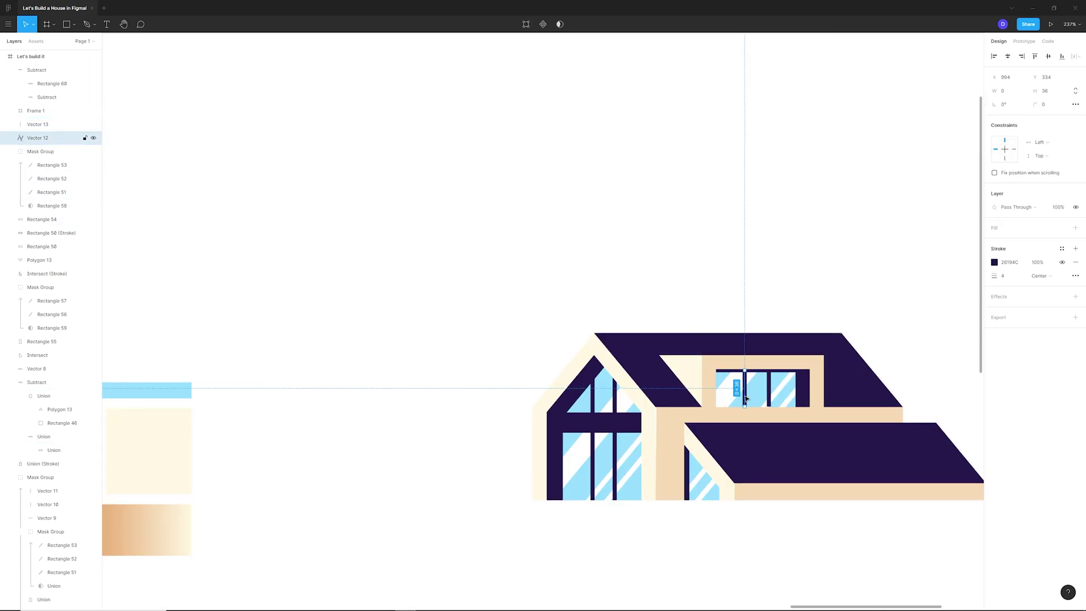
left_click(857, 281)
Move the whole dormer, with its dividers, glass, window frame, wall and cream side, about 10 px away from the gable.
key("shift+1")
scroll(841, 302, "up", 8)
left_click(788, 336)
left_click(752, 337, "shift")
left_click(811, 338, "shift")
left_click(843, 338, "shift")
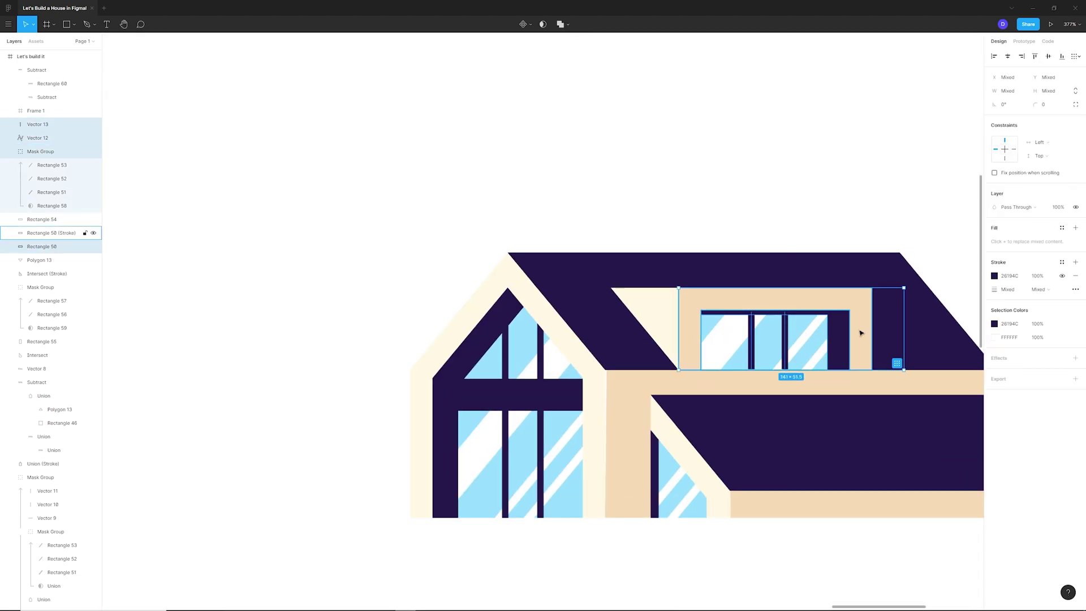
left_click(864, 335, "shift")
left_click(669, 323, "shift")
scroll(687, 357, "down", 4)
scroll(500, 274, "down", 4)
key("shift+Right")
scroll(699, 341, "down", 1)
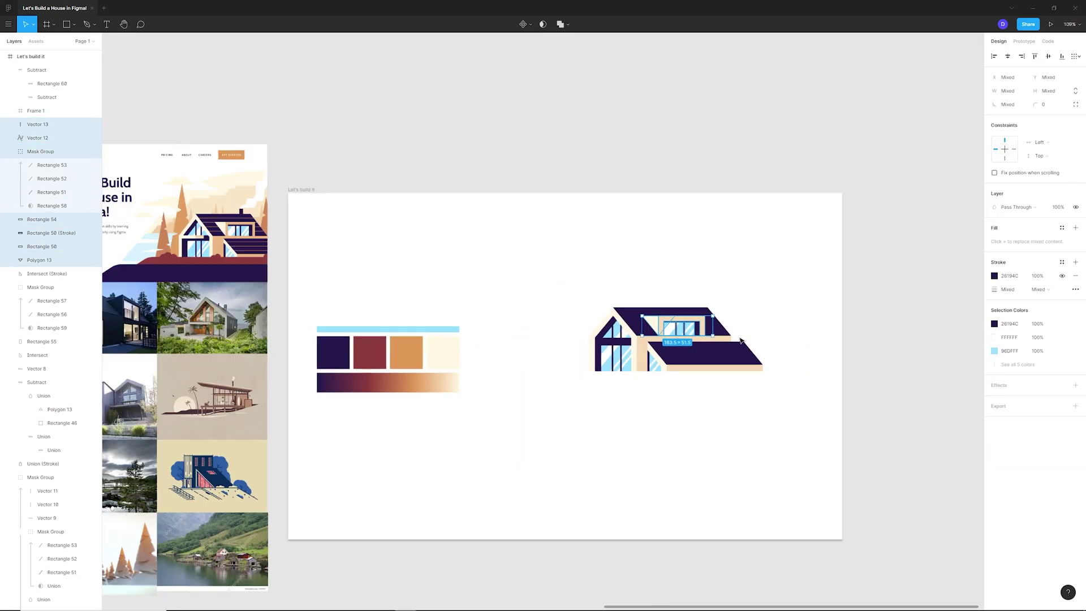
scroll(735, 316, "up", 1)
left_click(807, 279)
scroll(806, 278, "down", 2)
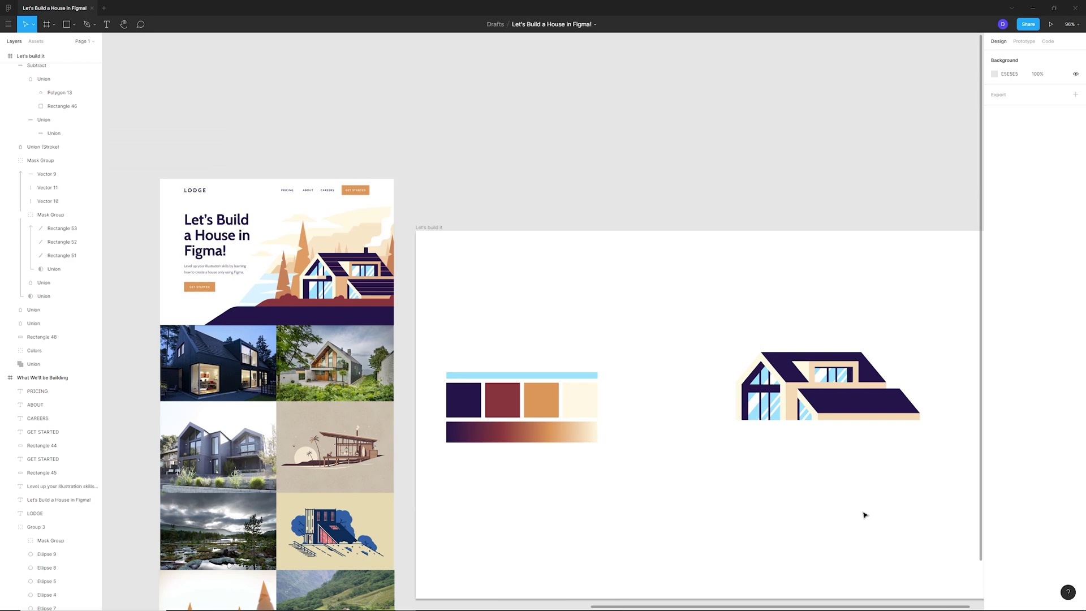
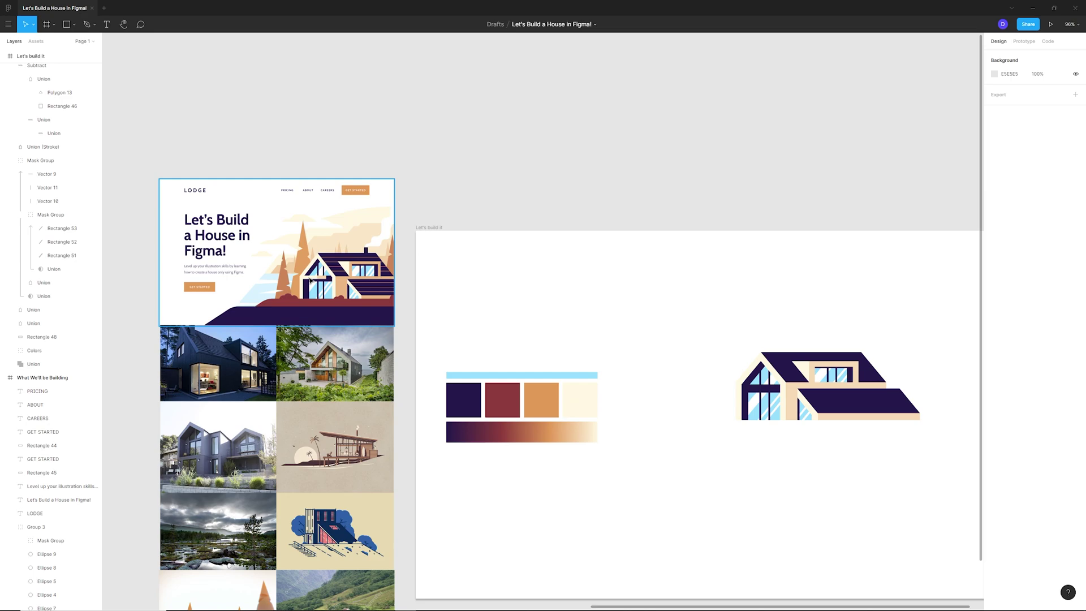
Duplicate the gable window's dark crossbar, place the copy at X 790.5, Y 380 and set its stroke width to 10.
scroll(936, 397, "up", 6)
scroll(808, 441, "down", 3)
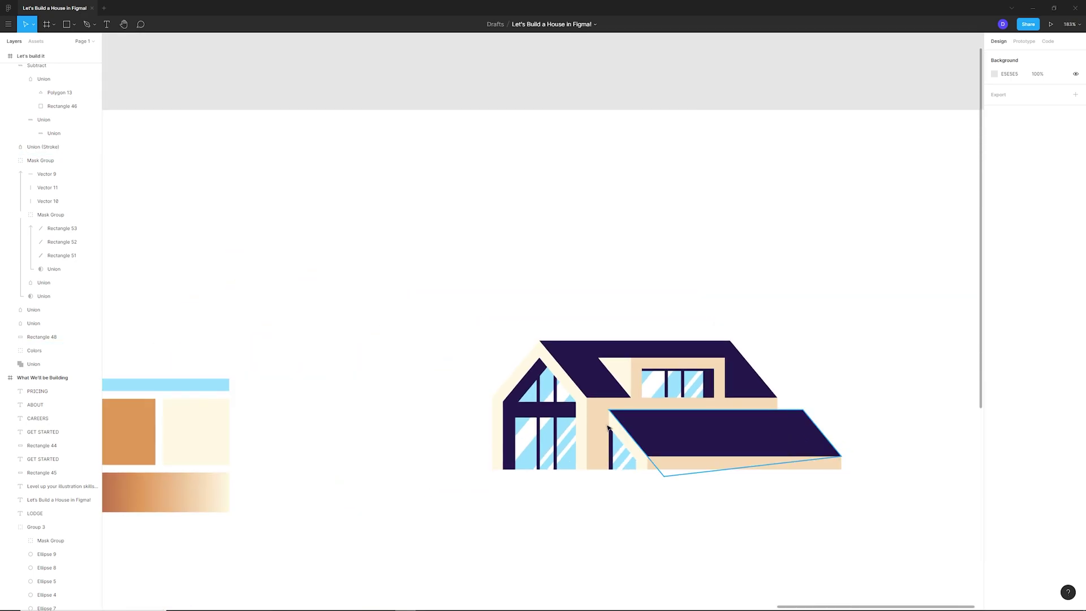
scroll(554, 419, "up", 3)
left_click(532, 402)
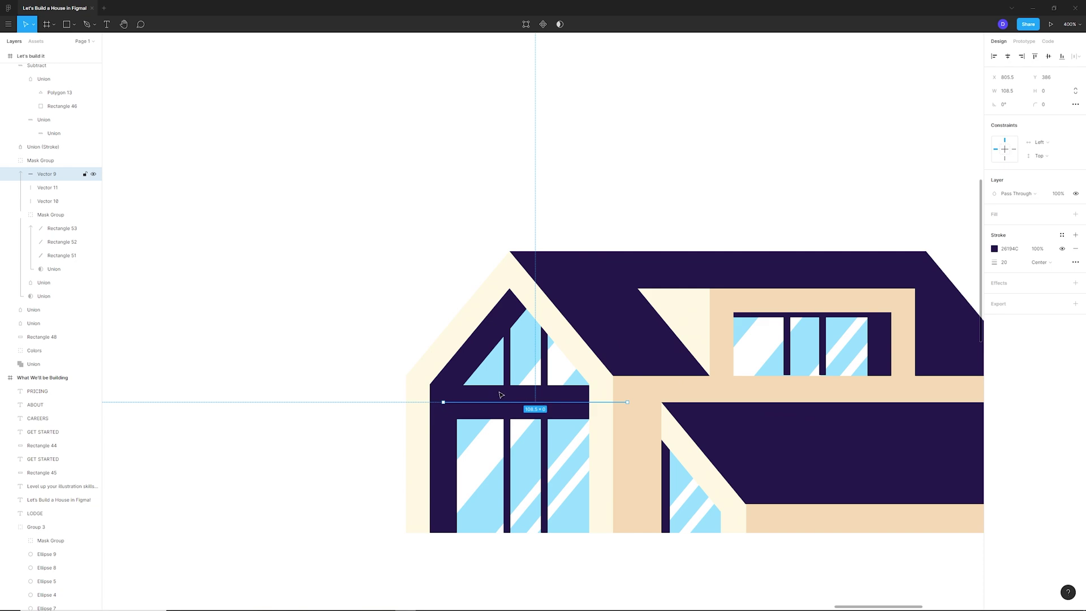
key("ctrl+v")
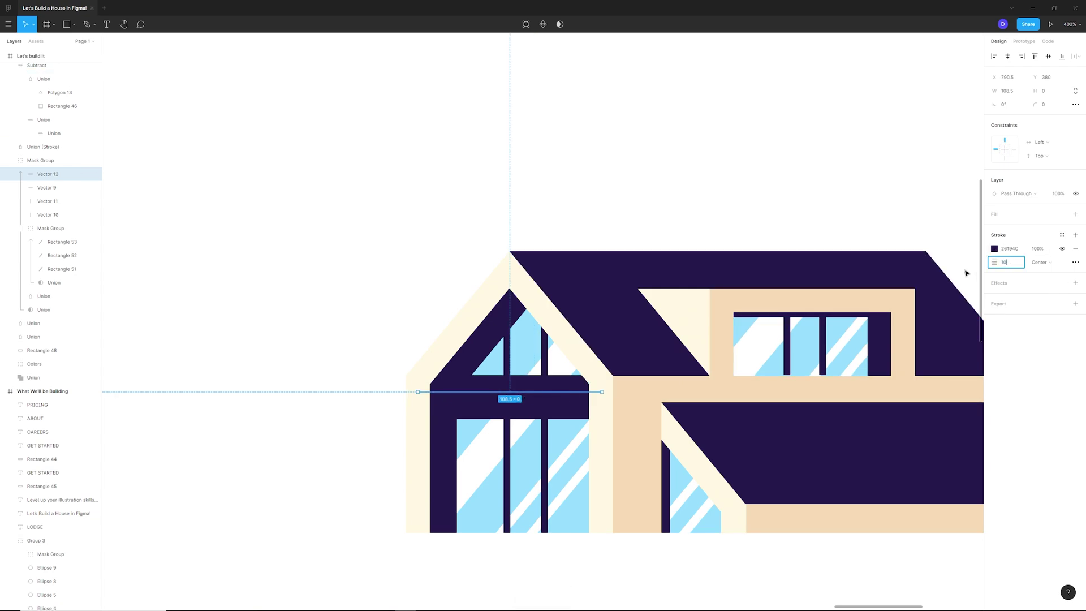
key("Return")
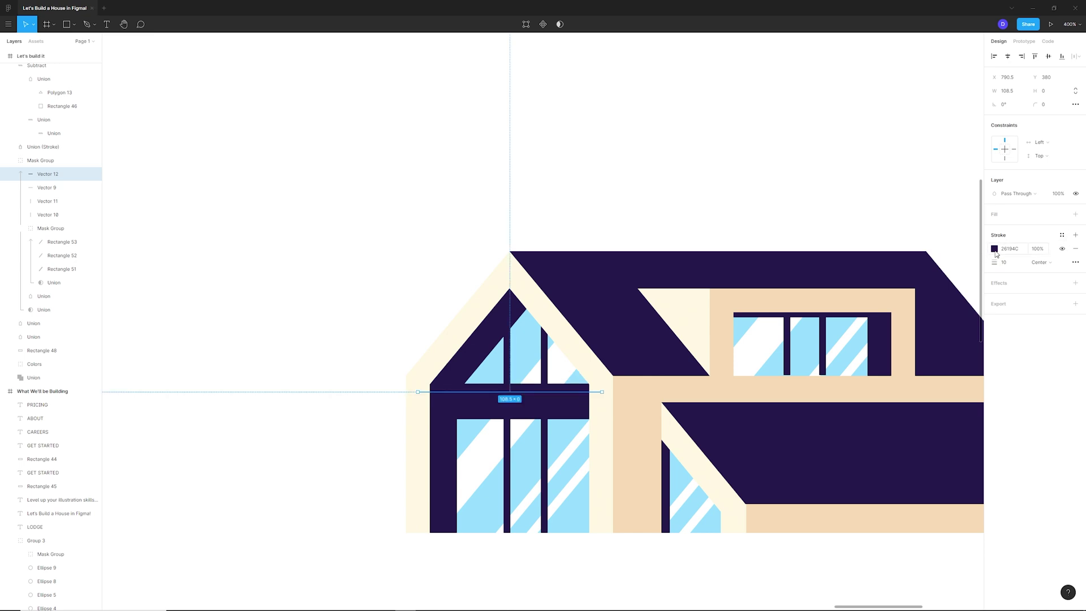
Colour the copied crossbar with the gable frame's cream FFF8E1 and reposition it at X 789, Y 381.
left_click(994, 248)
left_click(895, 378)
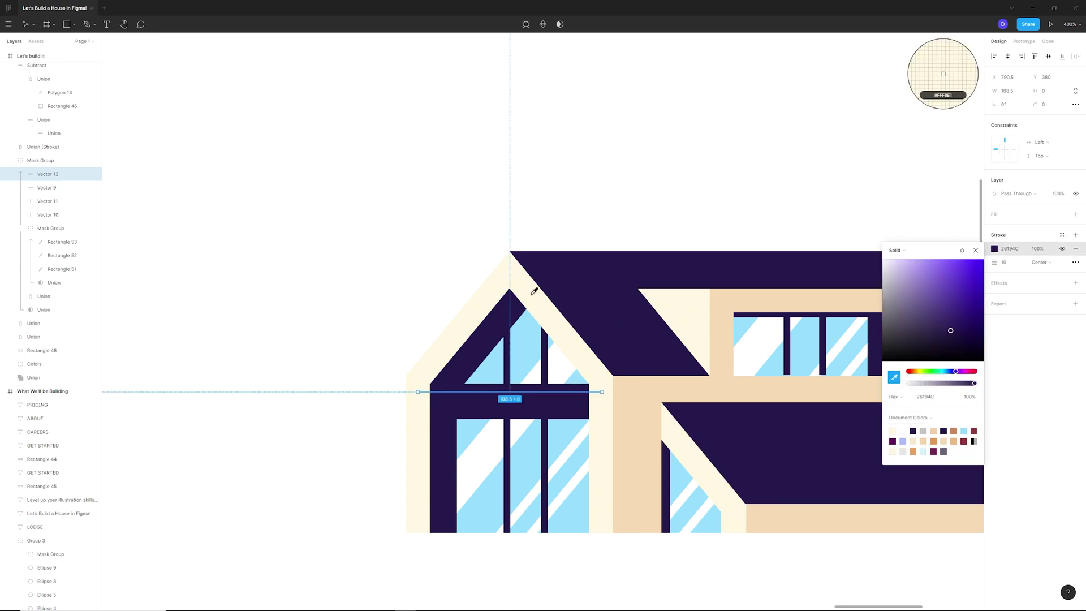
left_click(536, 286)
left_click_drag(565, 394, 563, 396)
scroll(547, 397, "up", 3)
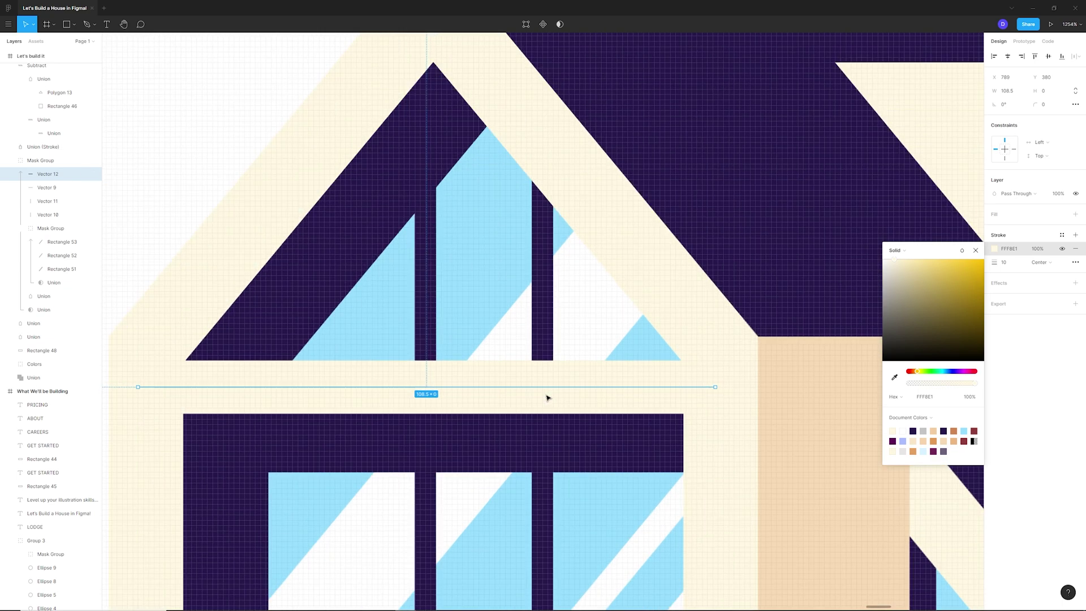
key("Down")
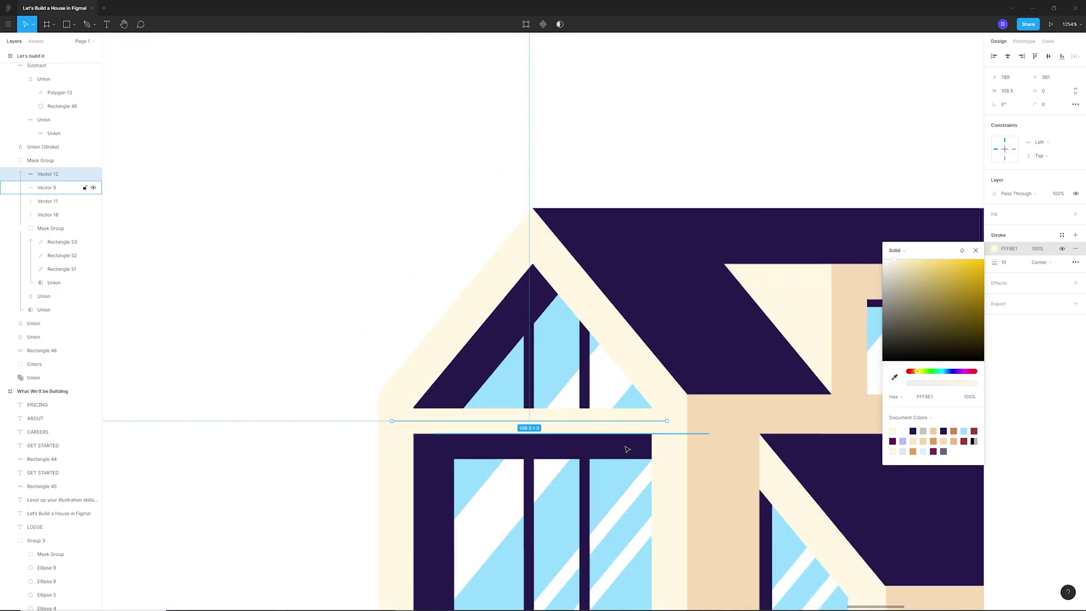
Shorten the cream crossbar to 52 wide so it ends at the gable window's first vertical divider.
scroll(626, 448, "down", 5)
left_click_drag(668, 421, 521, 421)
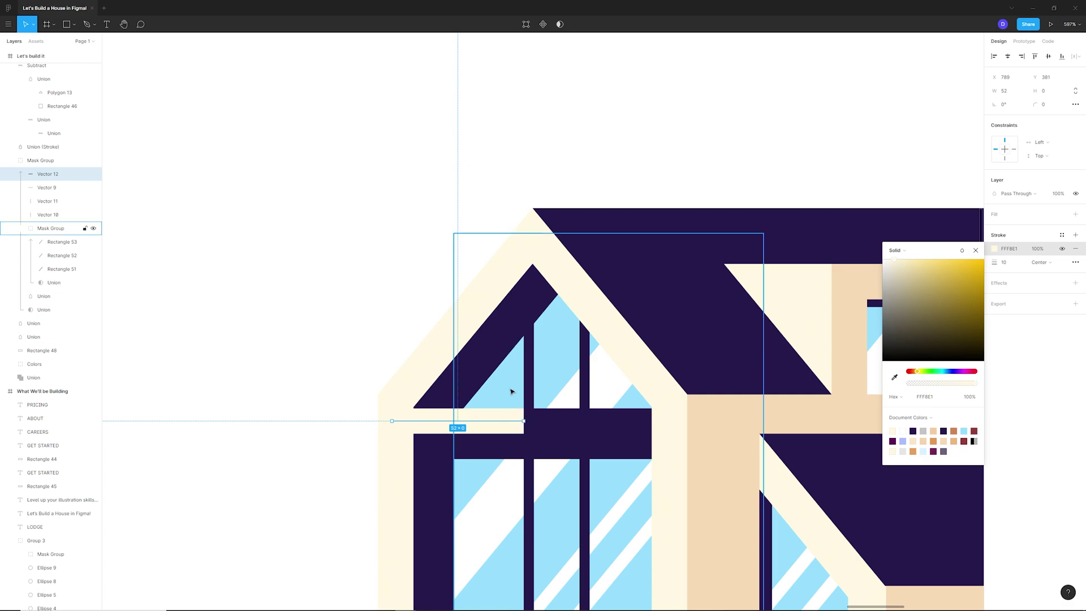
scroll(522, 390, "up", 6)
scroll(531, 444, "down", 8)
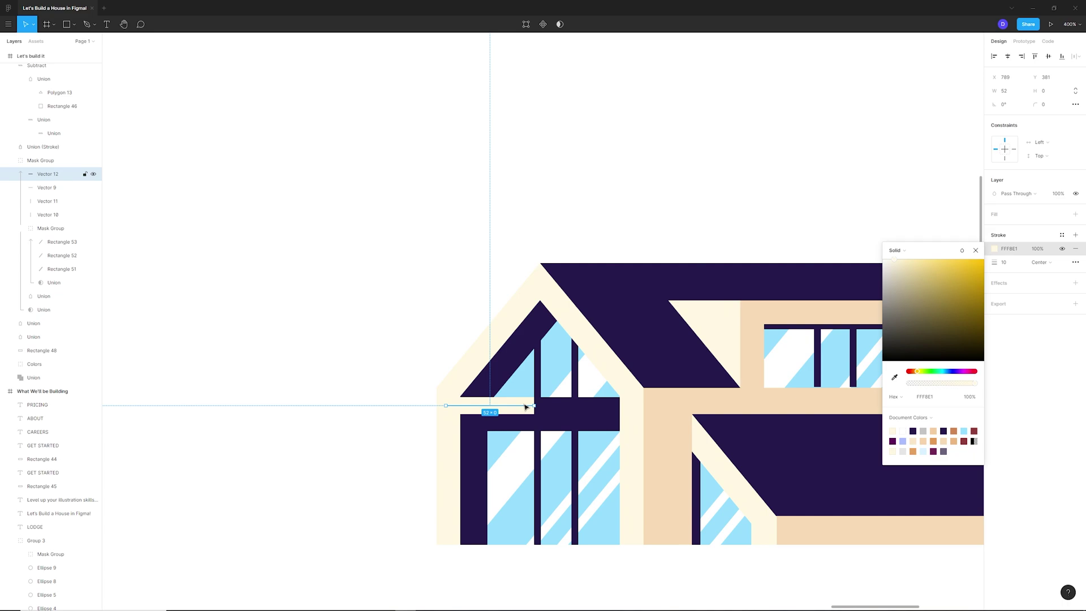
key("ctrl+v")
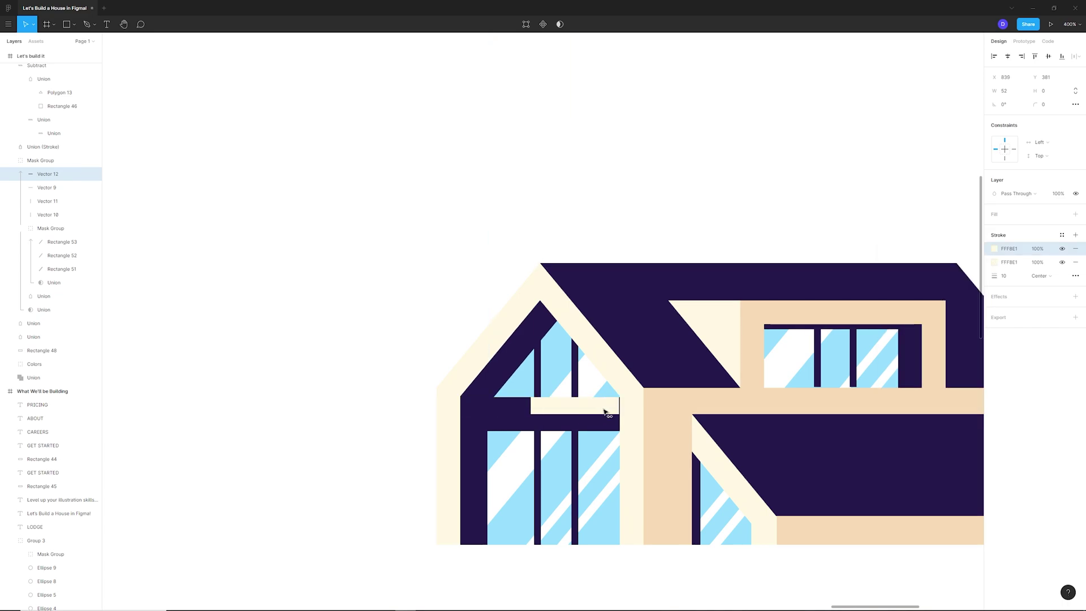
left_click_drag(604, 412, 519, 412)
key("Escape")
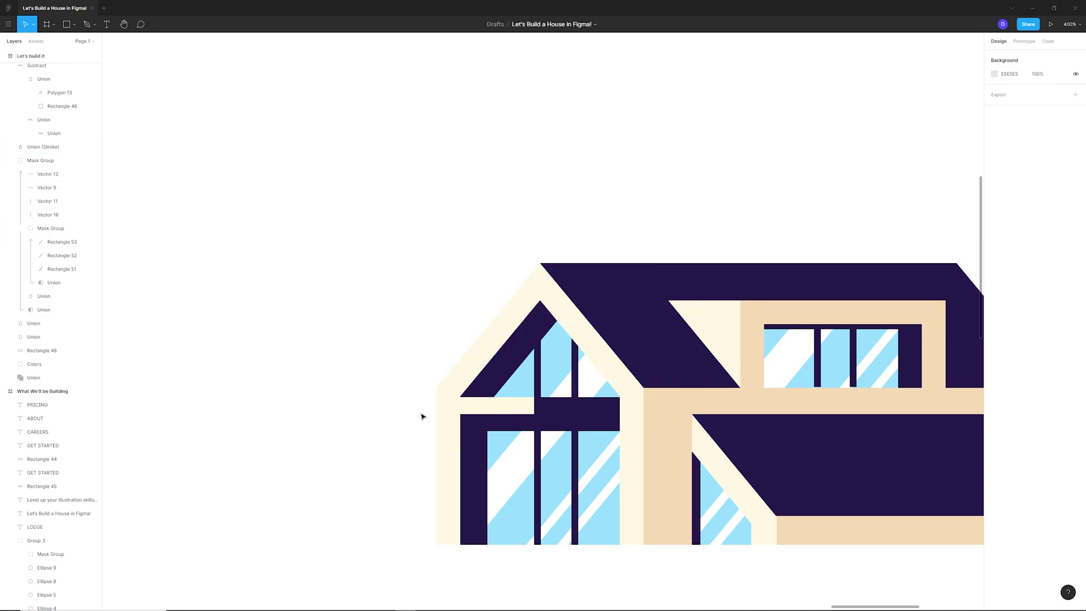
Duplicate the short cream crossbar and place the copy end to end with it, starting at X 841.
left_click(503, 407)
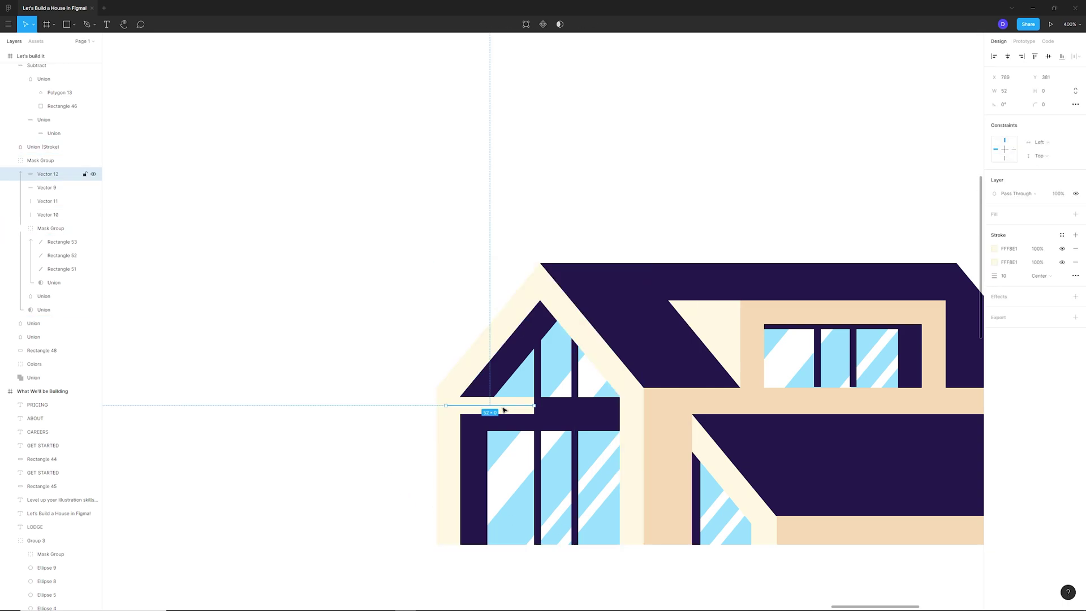
key("ctrl+v")
left_click_drag(497, 408, 529, 411)
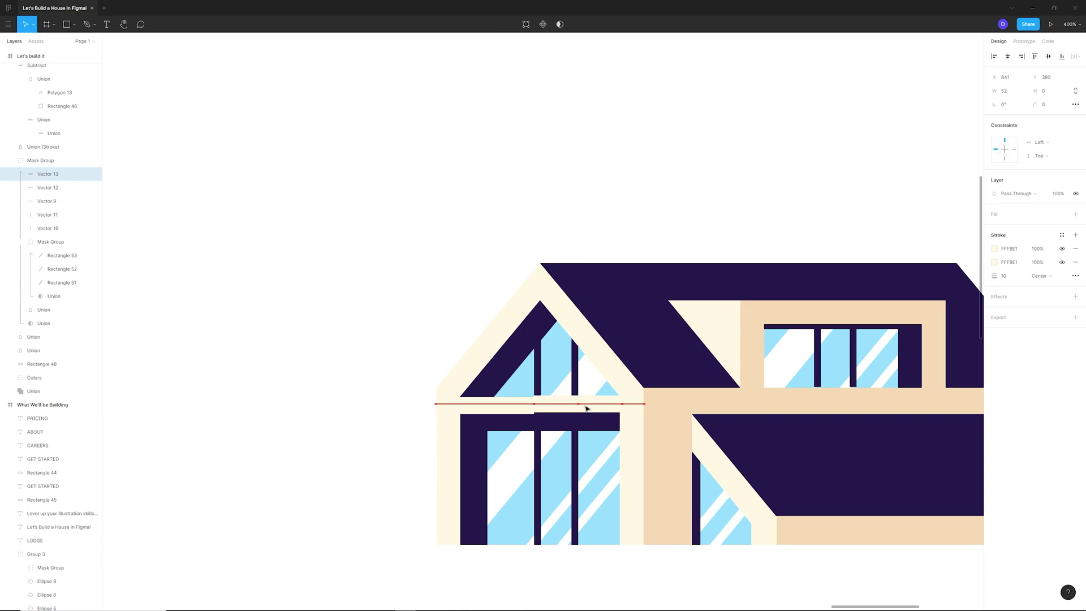
Raise the copied cream bar's end points to Y 381 and pull its far end back to the gable's second divider.
scroll(562, 409, "up", 5)
double_click(563, 412)
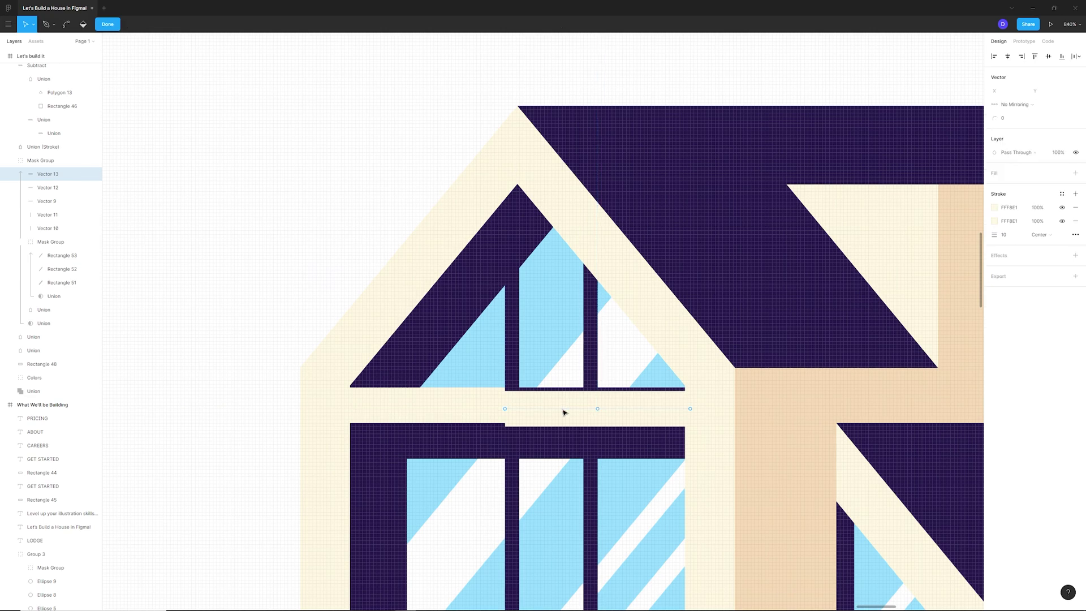
left_click_drag(475, 387, 766, 427)
scroll(526, 416, "up", 5)
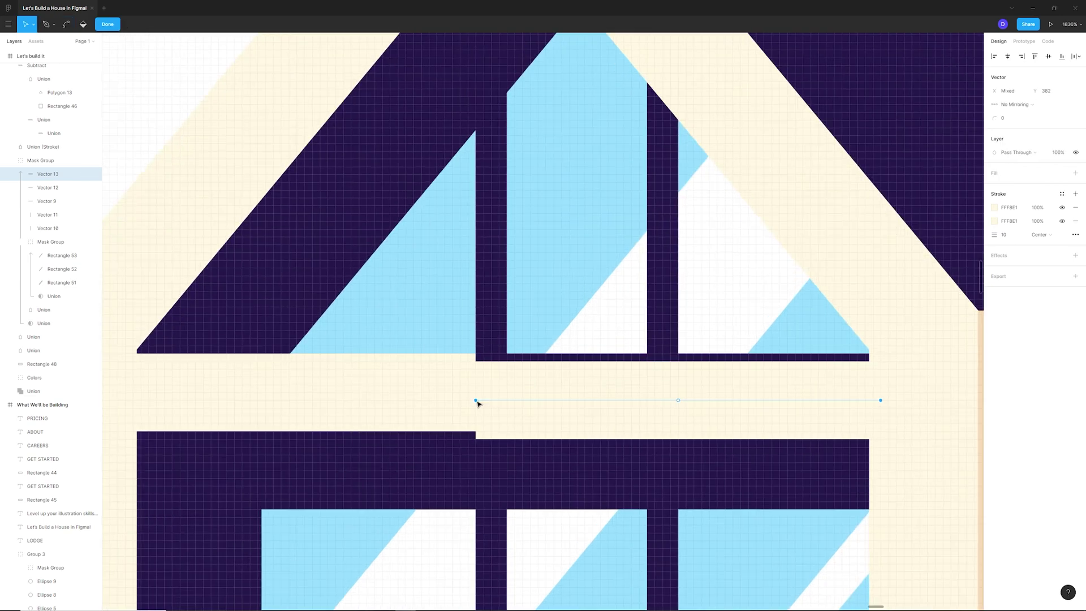
key("Up")
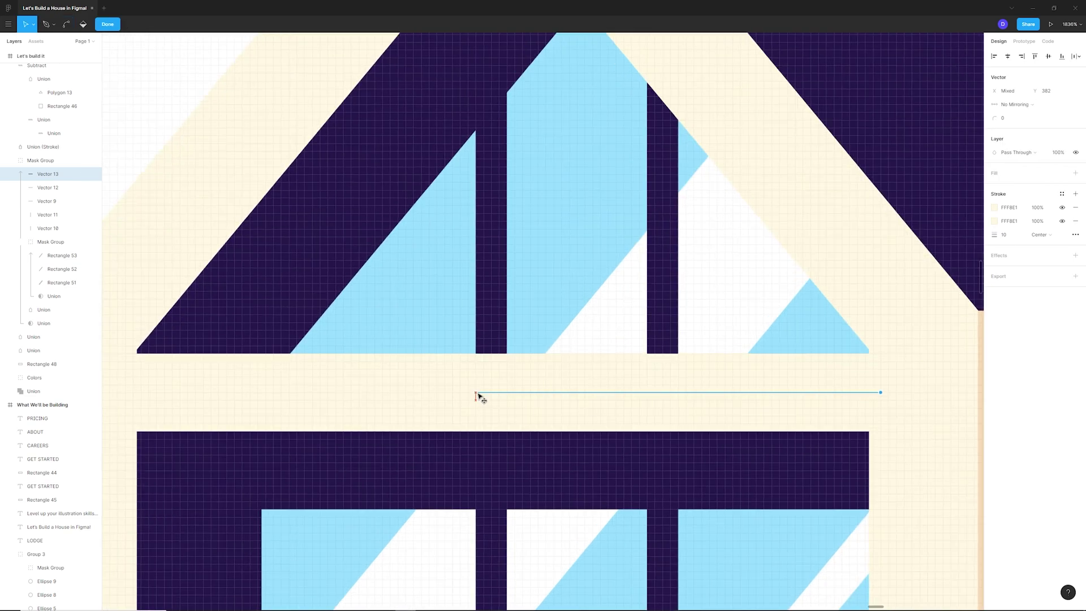
scroll(428, 389, "down", 5)
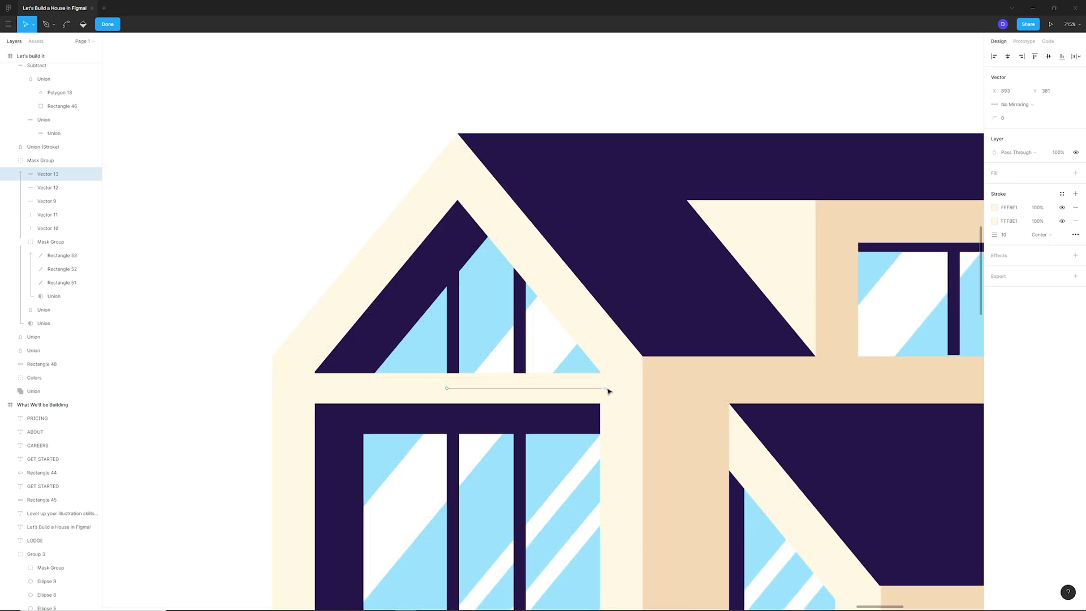
left_click_drag(608, 391, 507, 394)
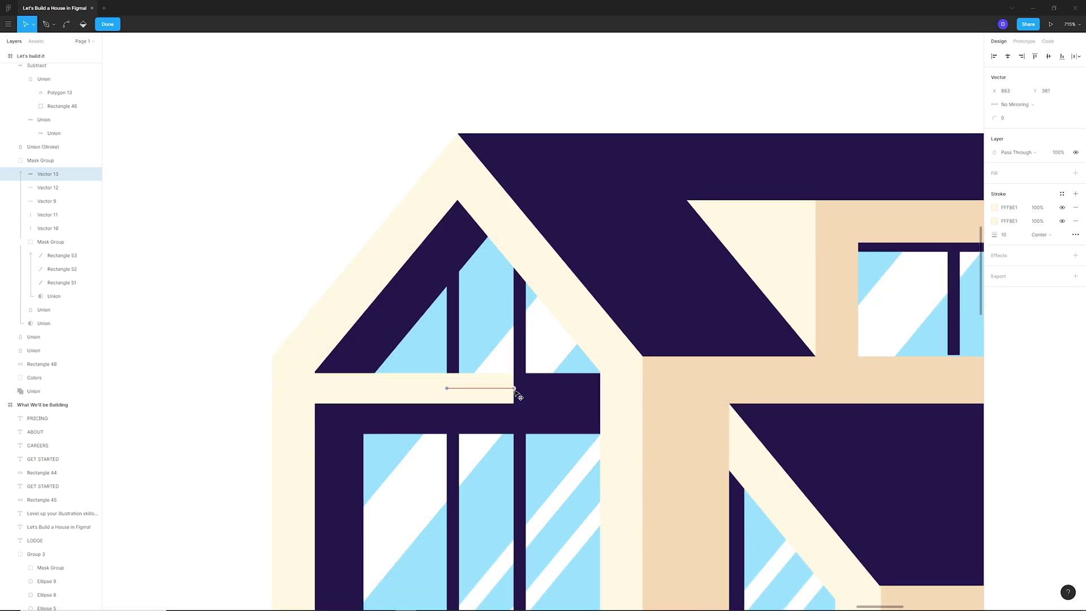
Finish editing the second crossbar segment's points and remove its duplicate cream stroke.
scroll(498, 356, "down", 3)
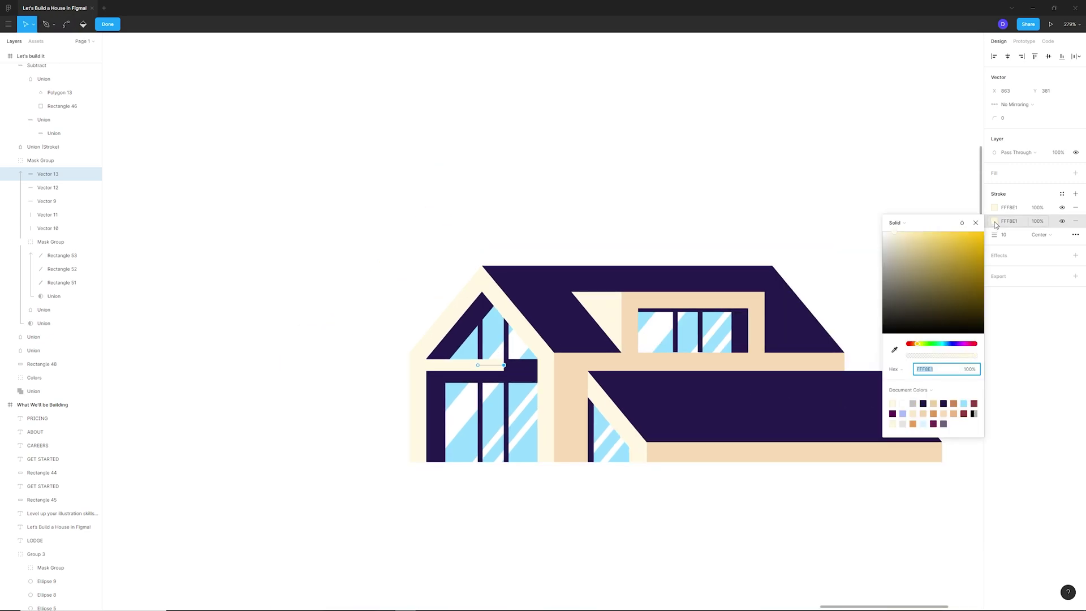
key("Escape")
key("Escape")
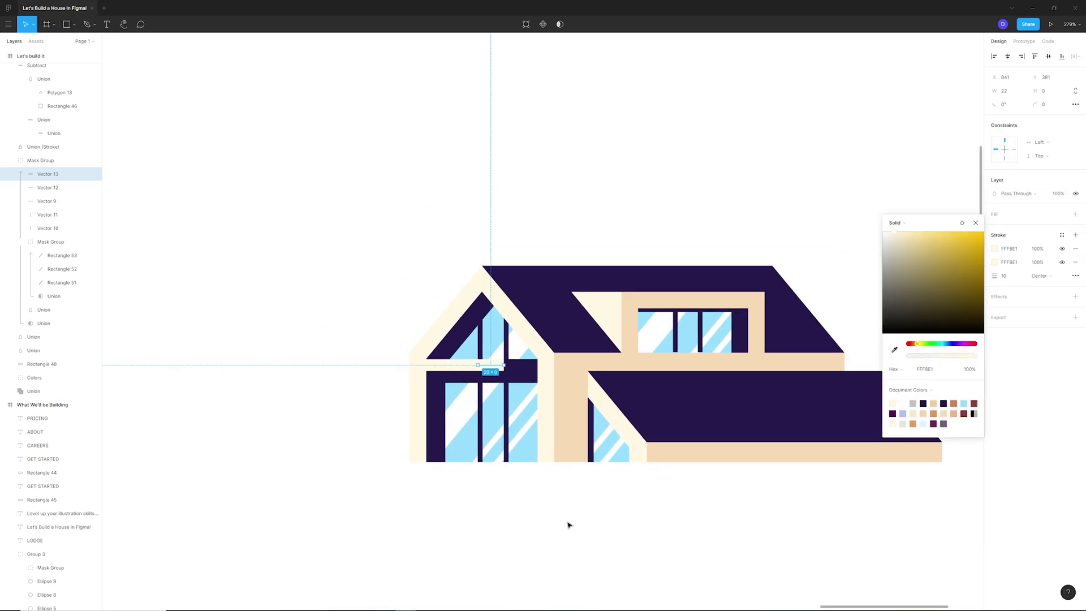
left_click(995, 267)
left_click(1075, 262)
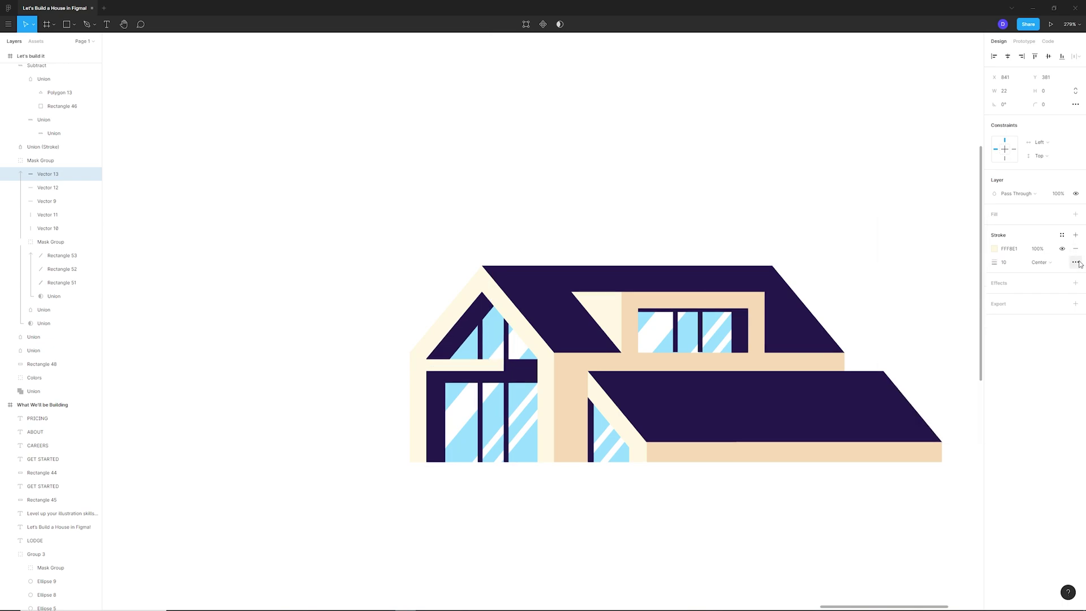
Recolour the second crossbar segment's stroke with the tan sampled from the house wall.
left_click(995, 250)
left_click(894, 378)
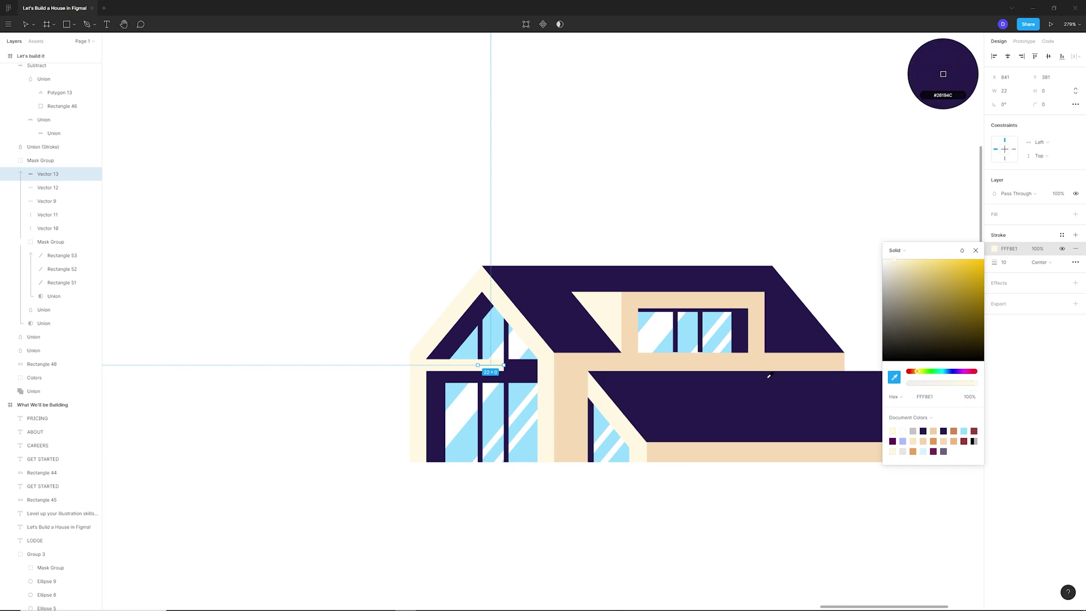
left_click(573, 366)
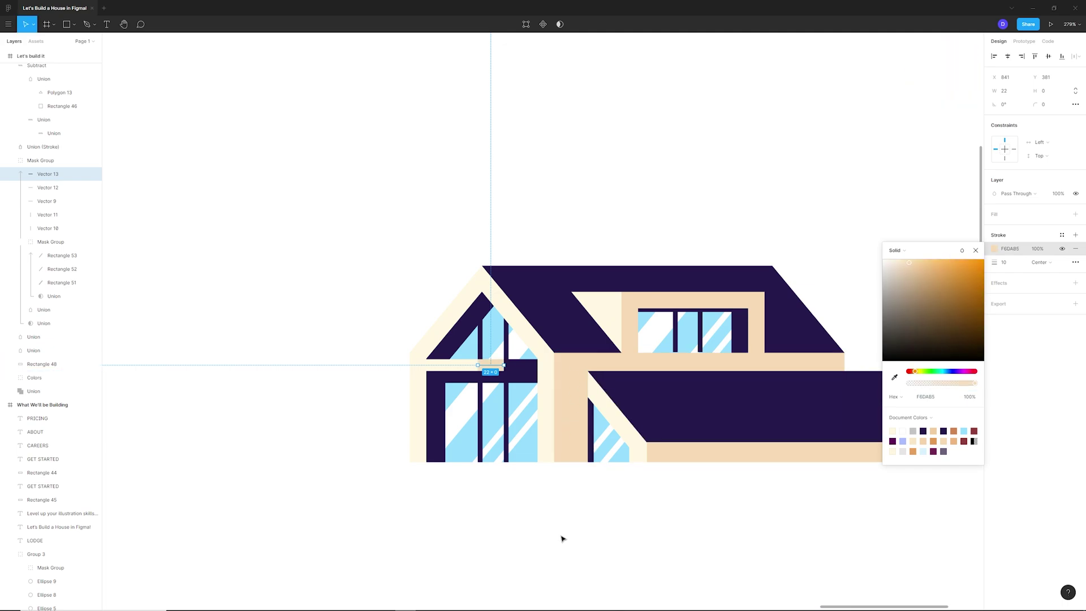
scroll(567, 541, "down", 5)
scroll(622, 477, "up", 6)
left_click(604, 564)
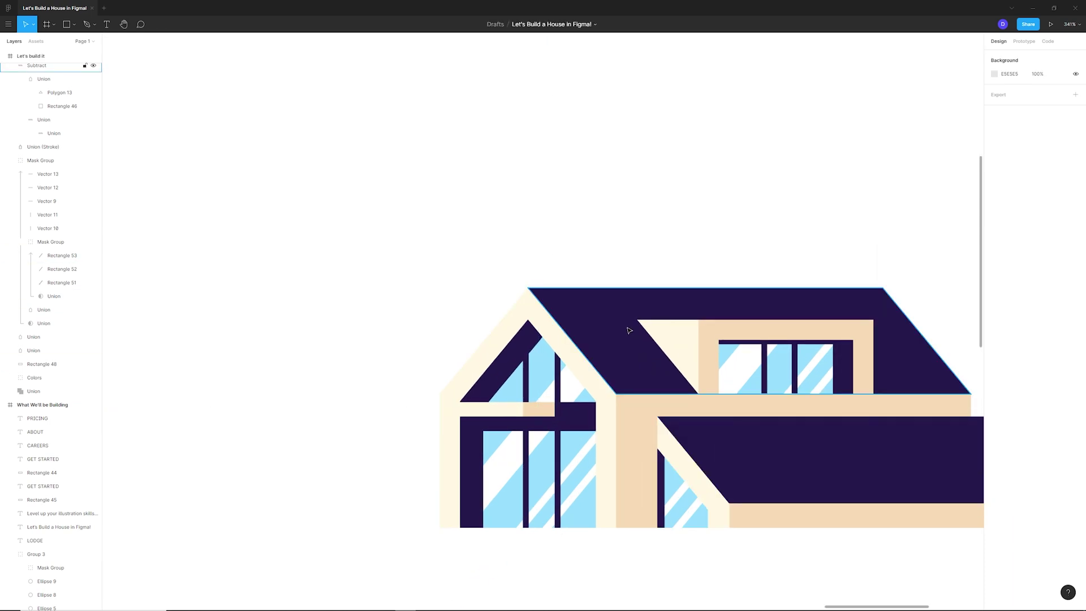
Set the stroke thickness of both the cream and tan crossbar segments to 14.
scroll(557, 418, "down", 5)
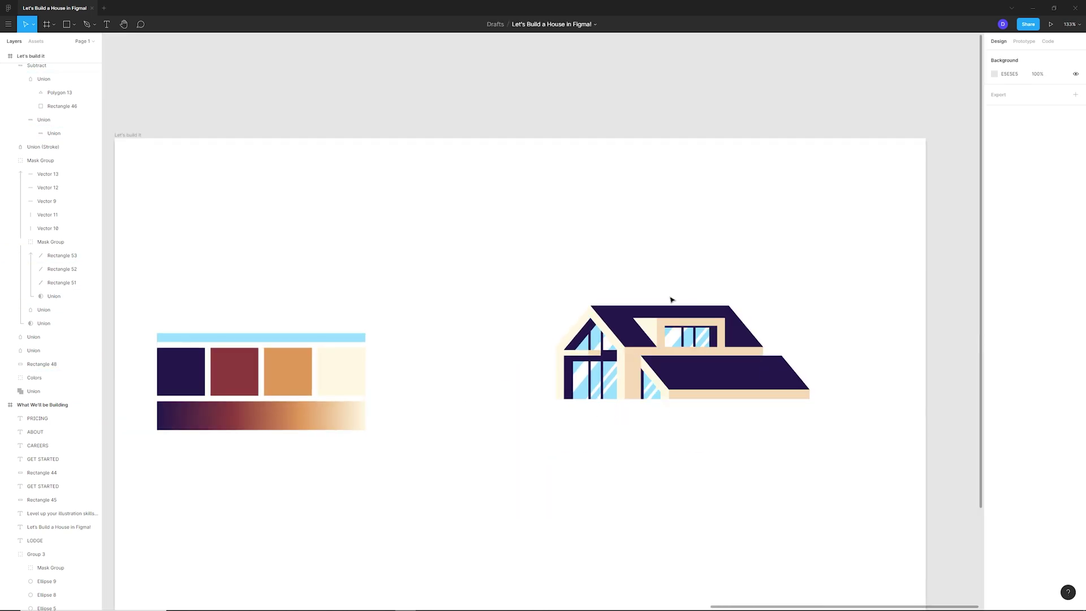
scroll(611, 339, "up", 5)
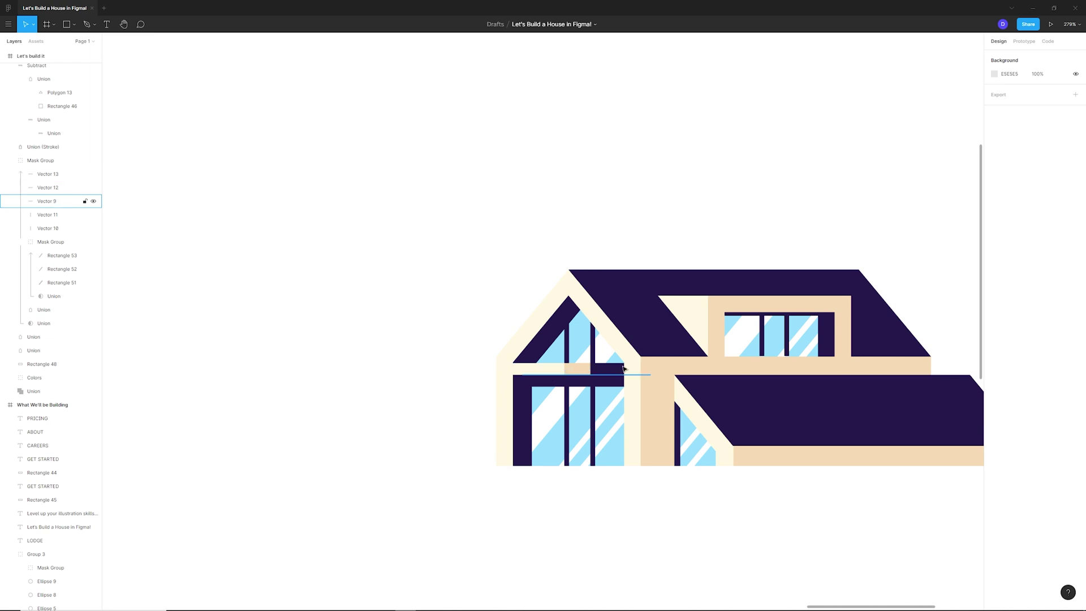
scroll(560, 373, "up", 4)
left_click(545, 353)
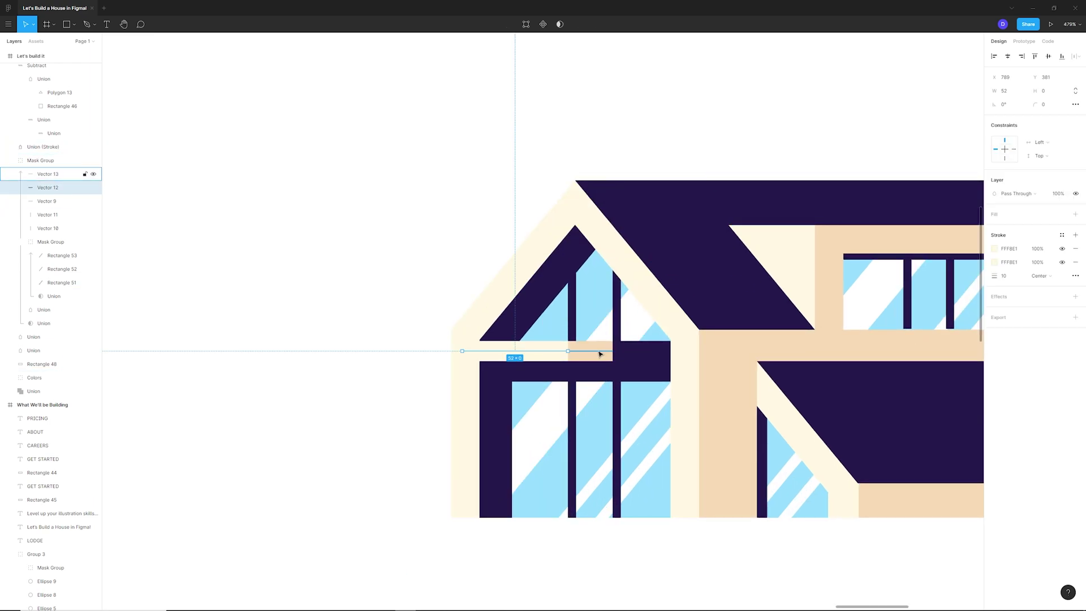
left_click(601, 352, "shift")
left_click(1012, 283)
type("13")
key("Return")
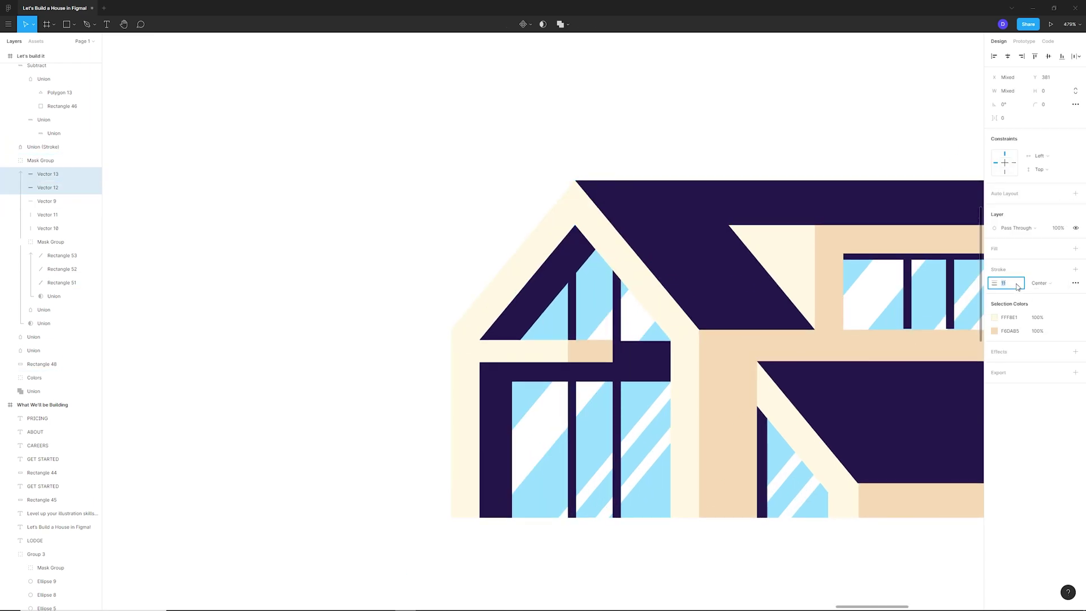
key("Up")
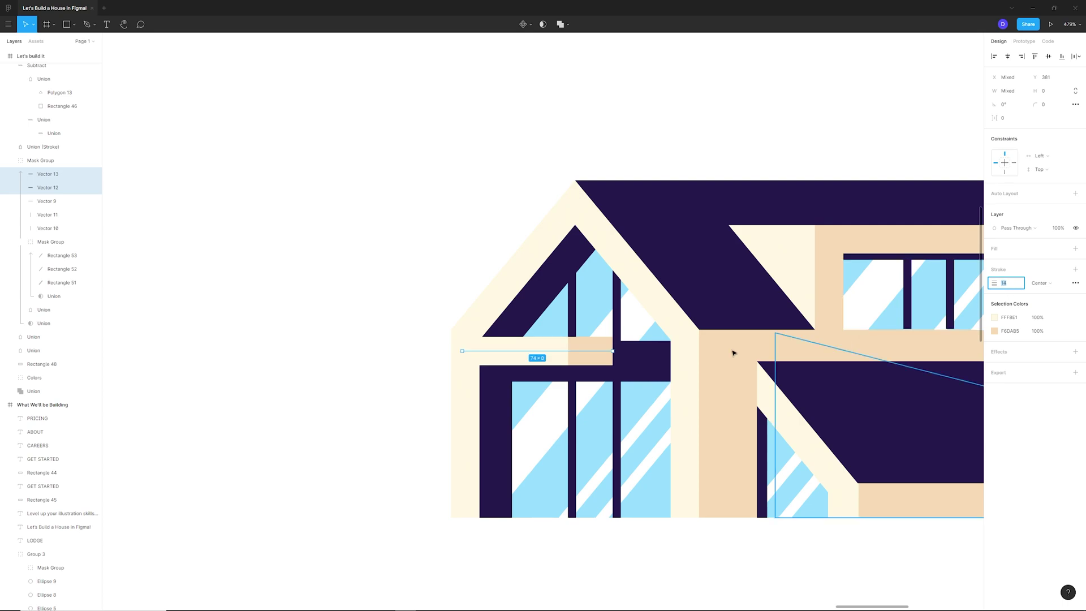
Move the cream and tan crossbar segments down together to Y 383.
scroll(593, 355, "up", 5)
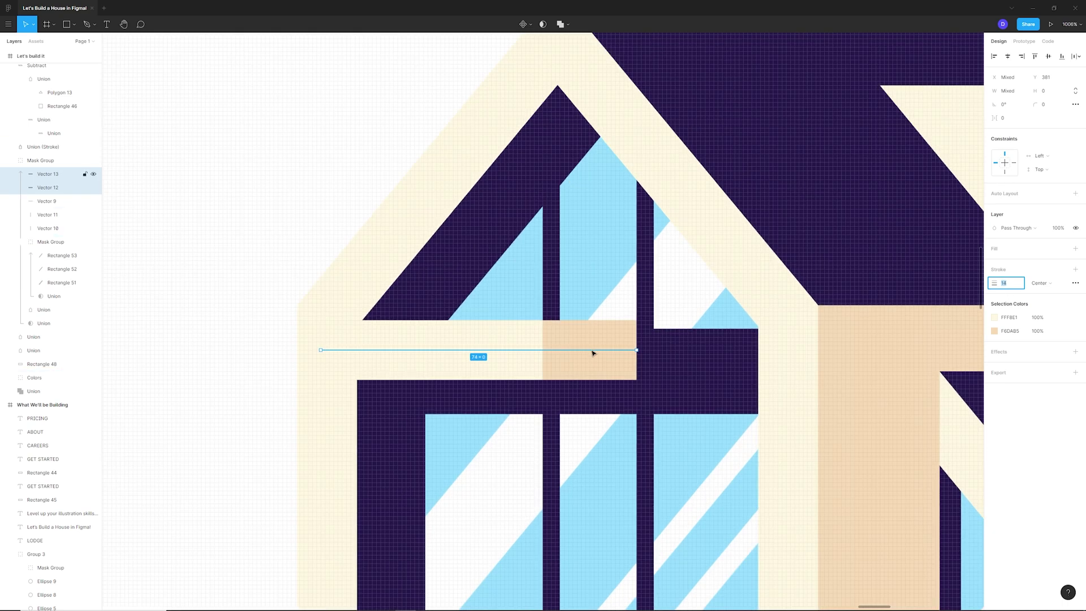
double_click(591, 351)
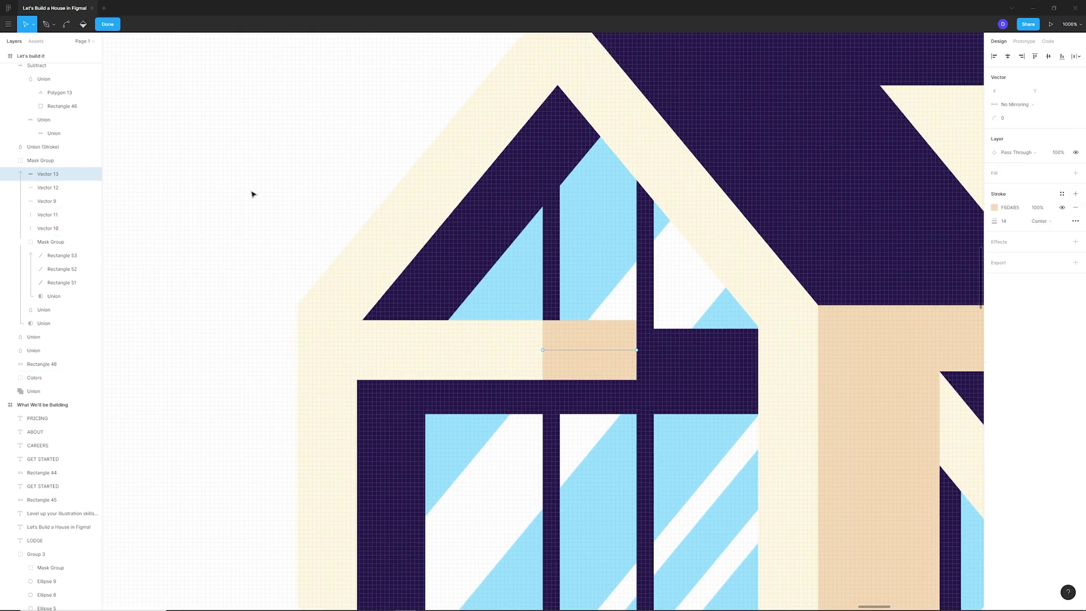
key("Escape")
left_click(477, 352, "shift")
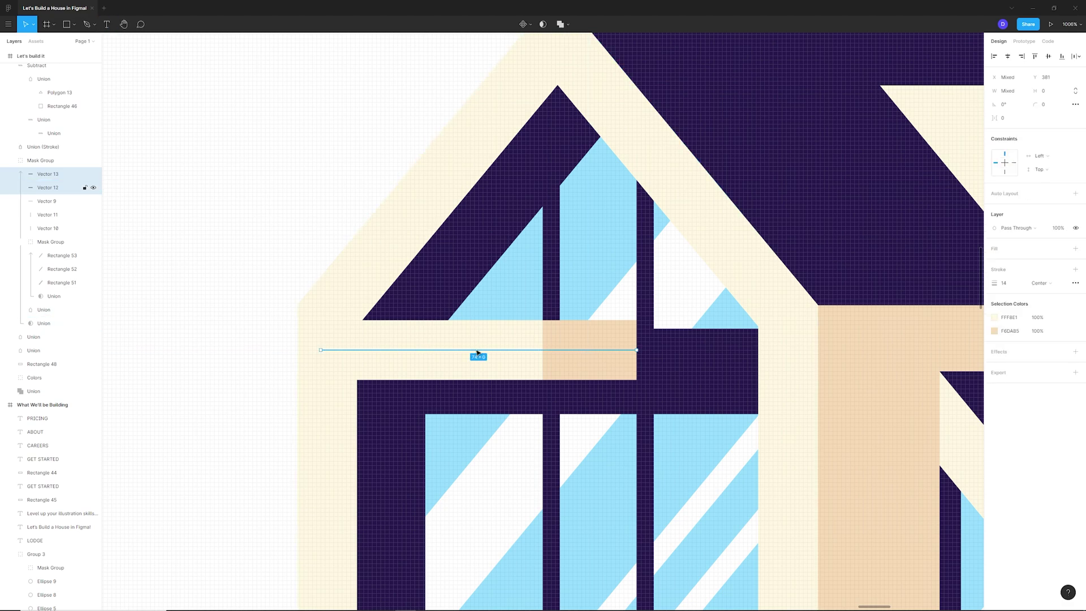
key("Down")
key("Down")
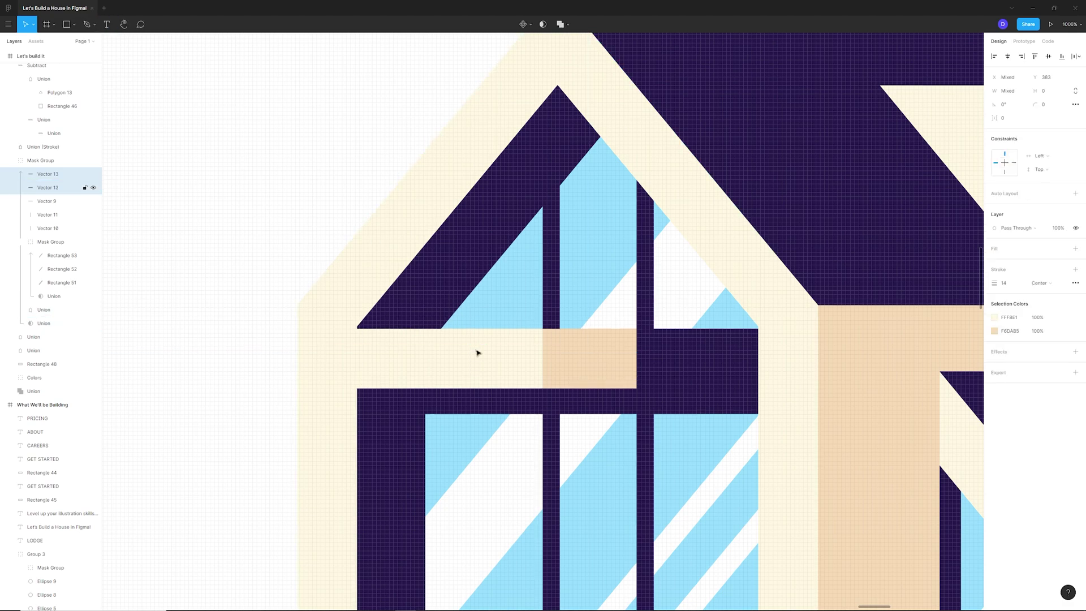
scroll(633, 341, "down", 5)
left_click(521, 286)
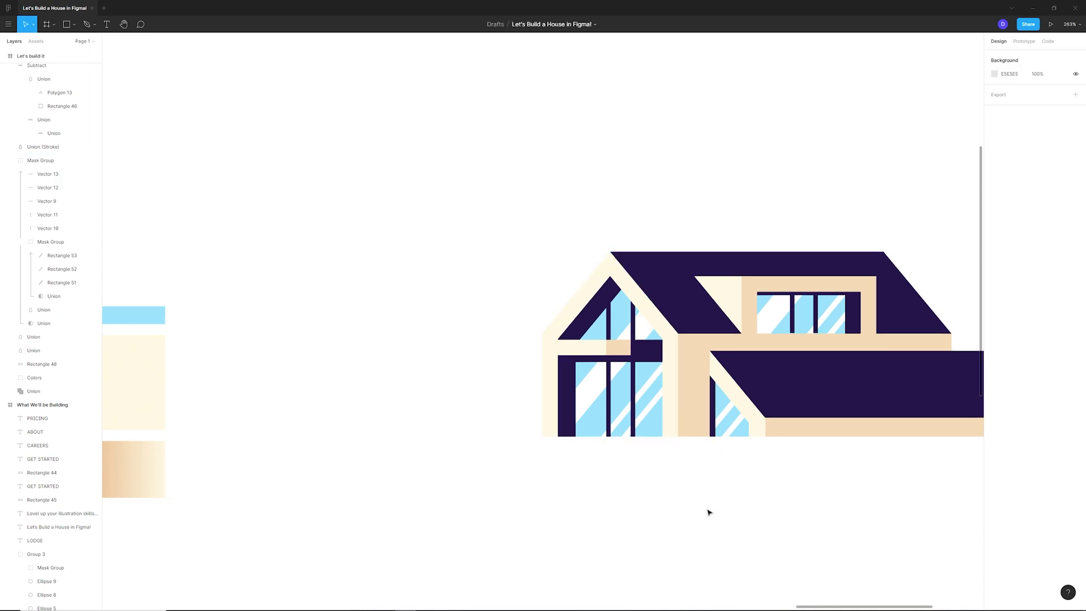
Compare the house with the finished illustration and the reference photos, examining the roof details.
scroll(666, 484, "down", 2)
scroll(703, 413, "up", 3)
scroll(716, 375, "down", 4)
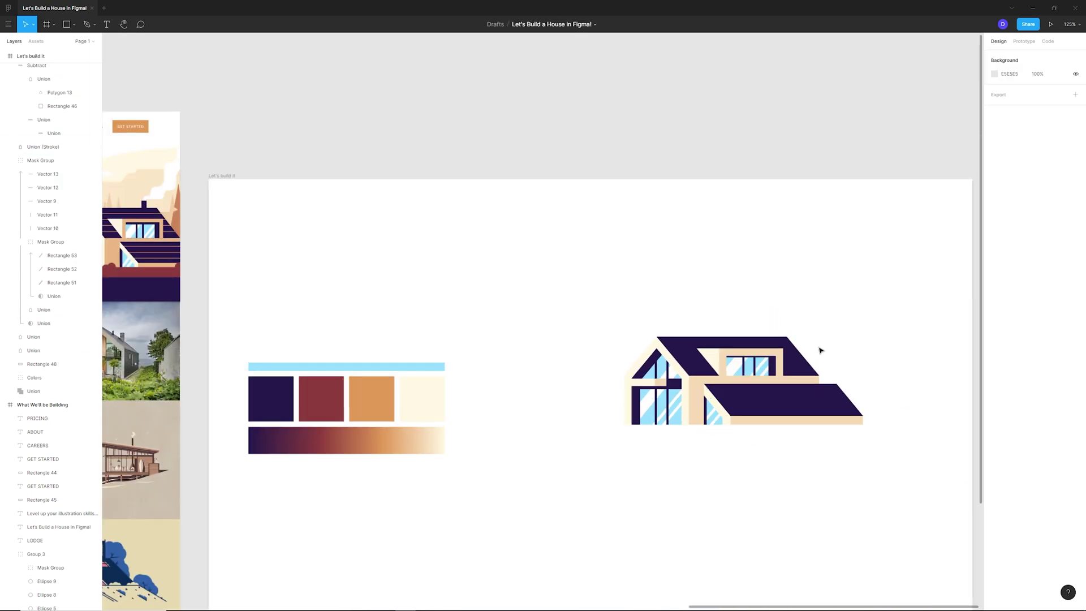
scroll(735, 357, "up", 4)
scroll(813, 325, "down", 2)
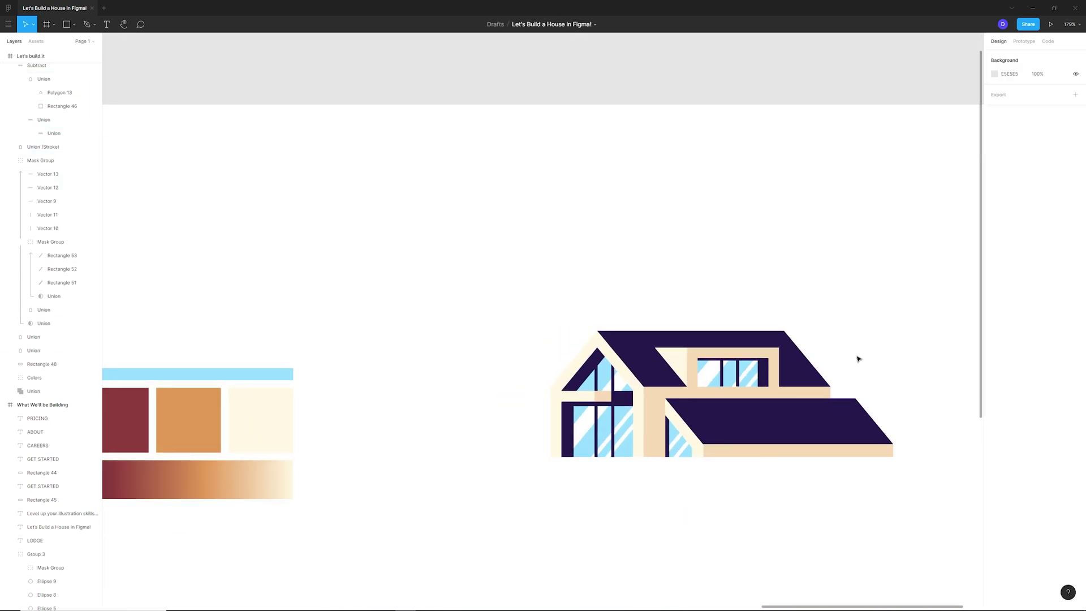
scroll(858, 359, "up", 3)
left_click(77, 25)
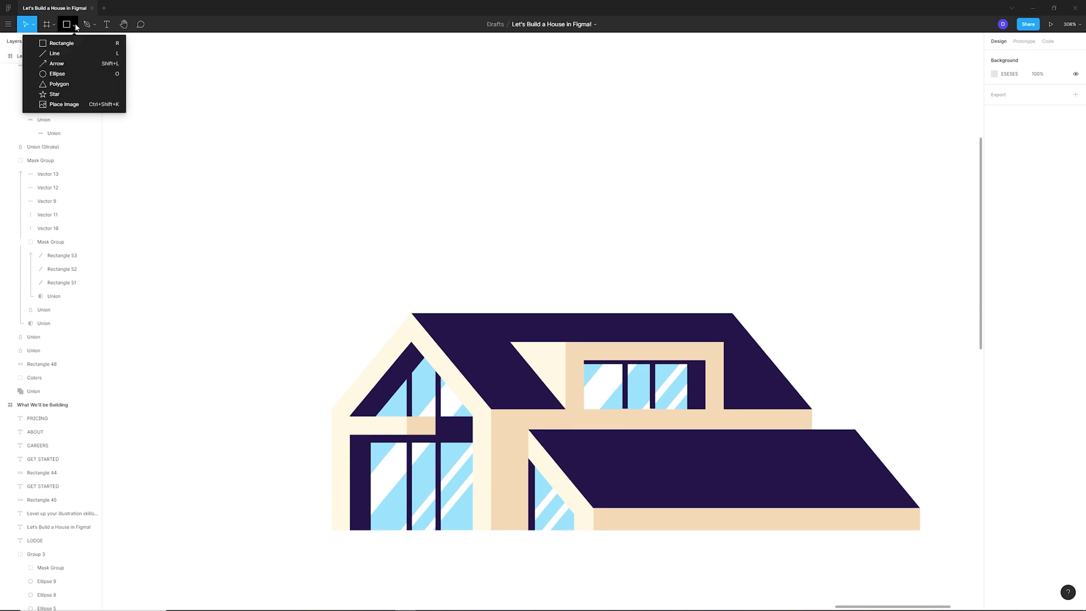
left_click(738, 252)
scroll(851, 282, "down", 5)
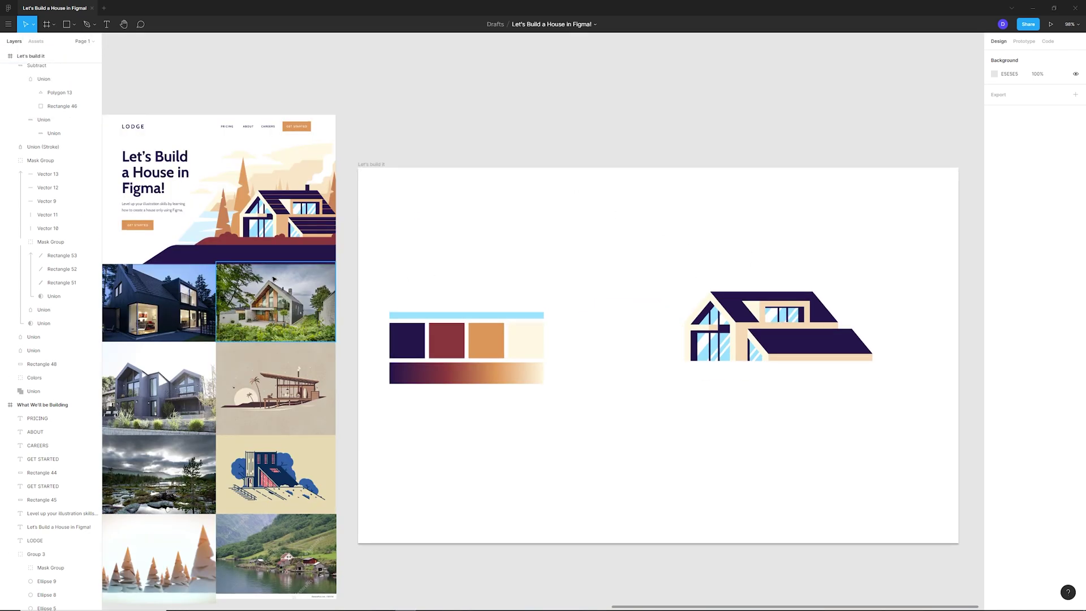
scroll(119, 287, "up", 5)
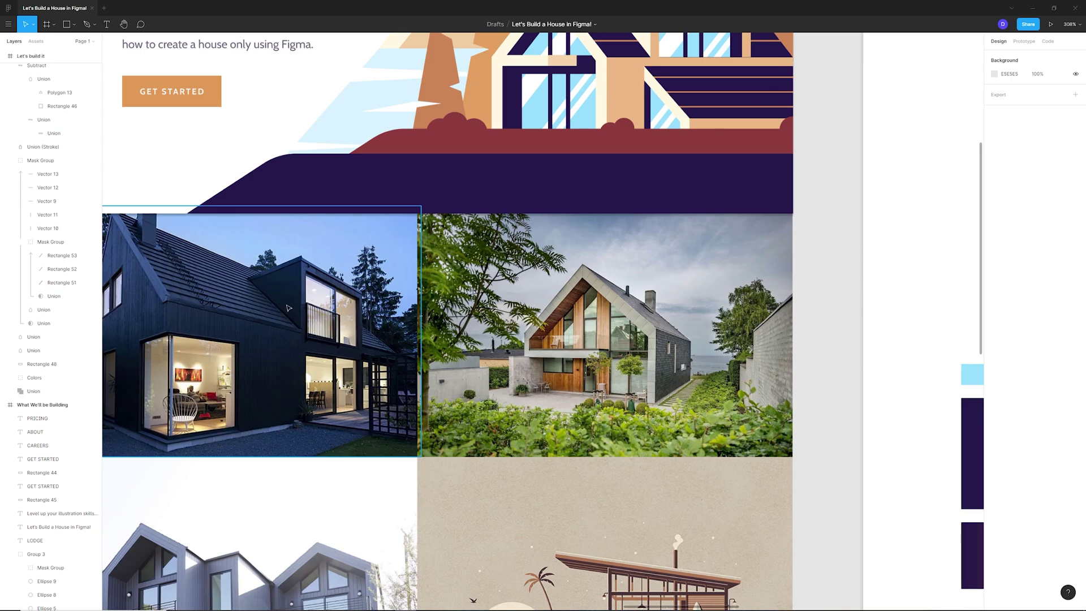
scroll(390, 331, "down", 6)
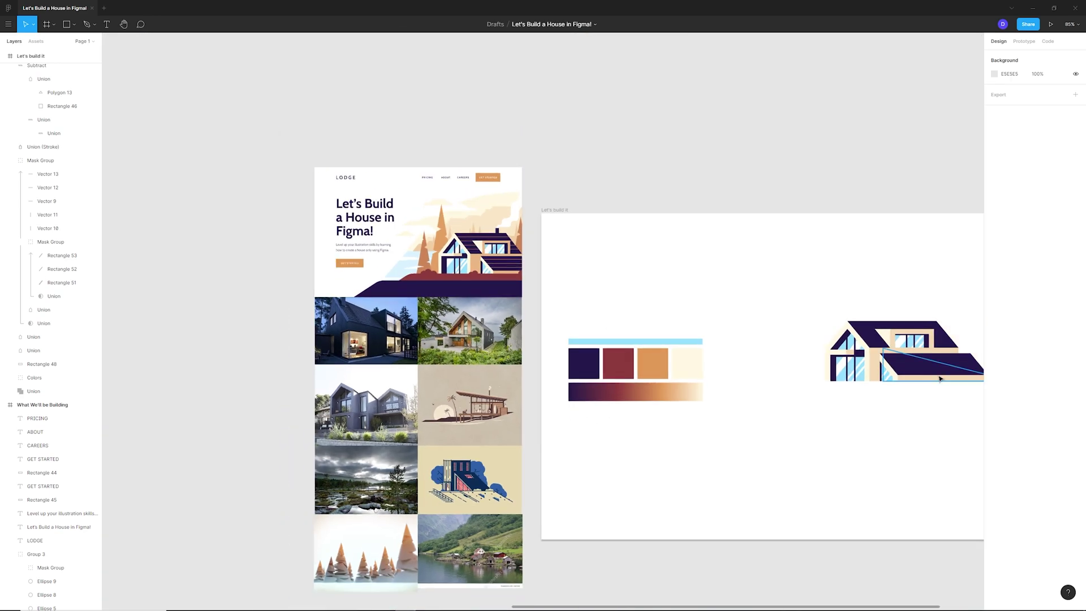
scroll(967, 318, "up", 7)
scroll(504, 322, "down", 5)
scroll(557, 343, "up", 3)
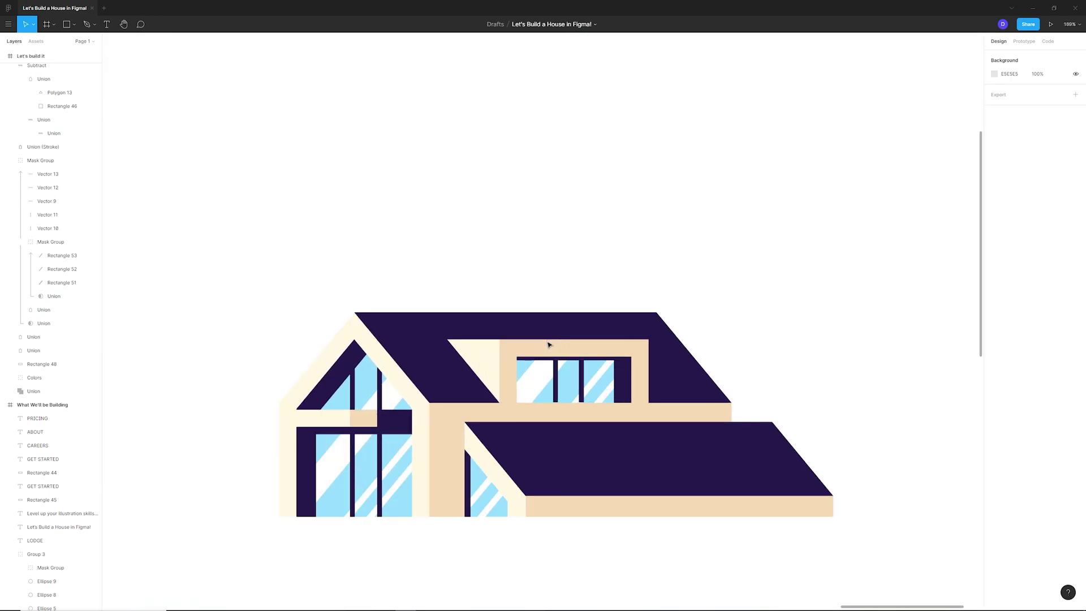
Draw a horizontal line about 251 wide across the upper part of the main roof at Y 308.
left_click(402, 335)
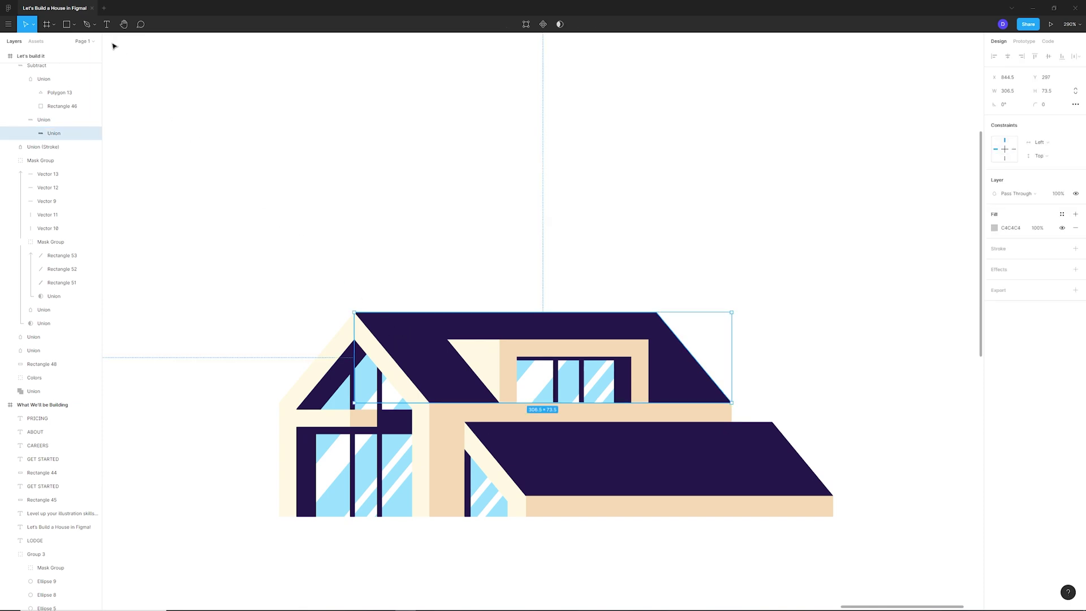
left_click(74, 24)
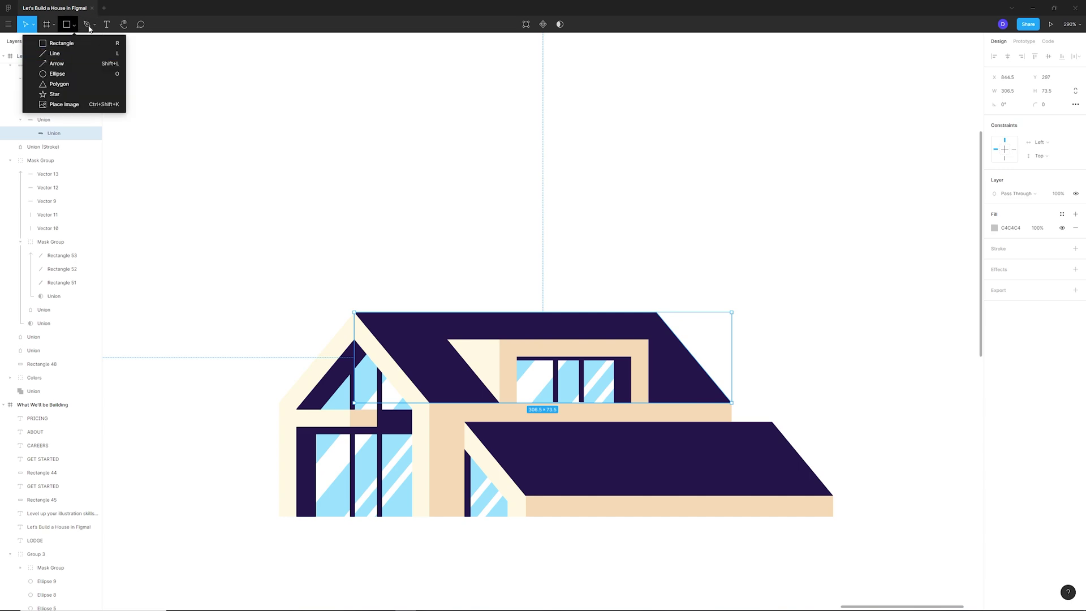
left_click(55, 54)
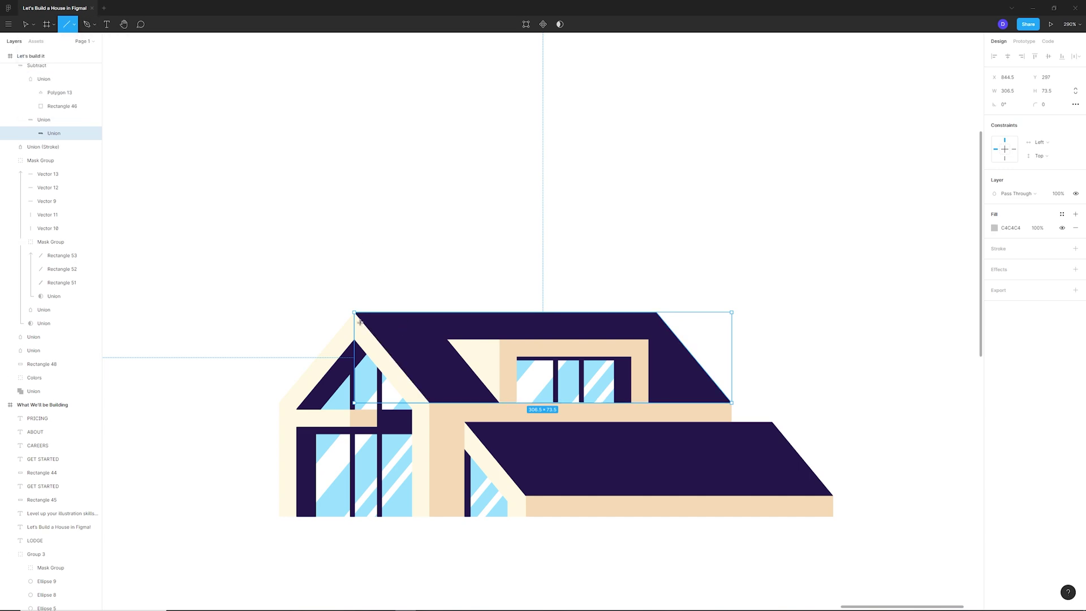
left_click_drag(362, 326, 671, 327)
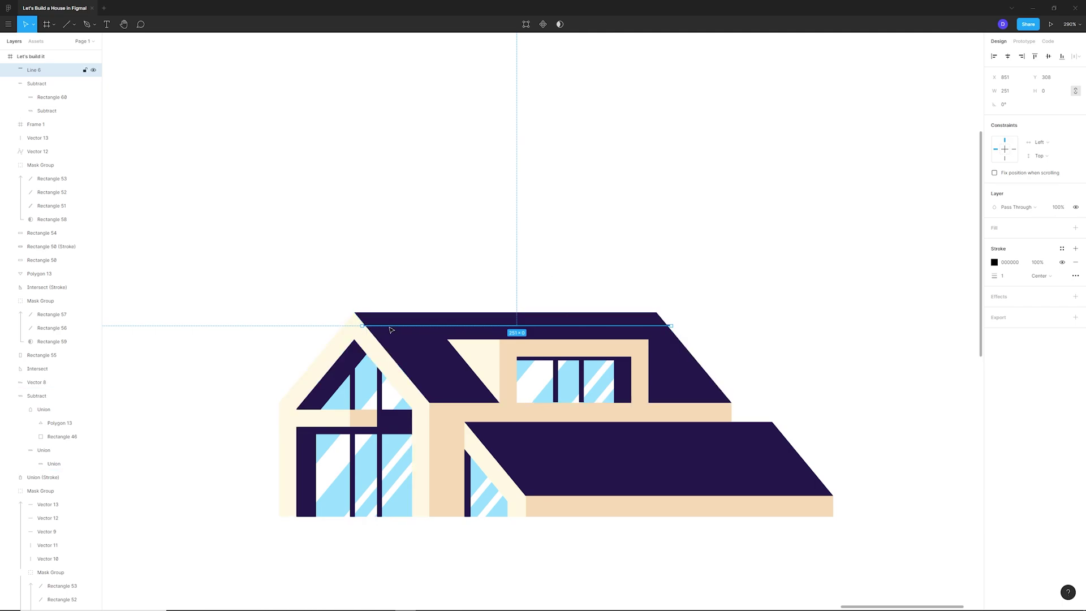
Colour the roof line's stroke B96C4A, sampled from the palette's gradient bar between red and orange.
left_click(994, 263)
scroll(727, 250, "down", 5, "ctrl")
scroll(713, 254, "up", 3, "ctrl")
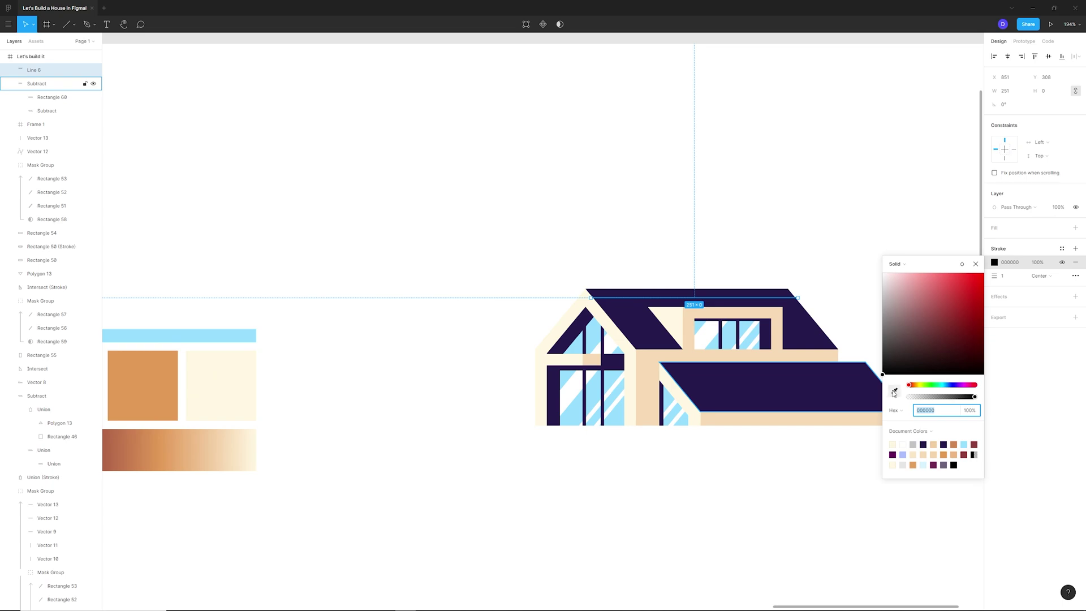
scroll(751, 331, "down", 5, "ctrl")
scroll(545, 310, "up", 4, "ctrl")
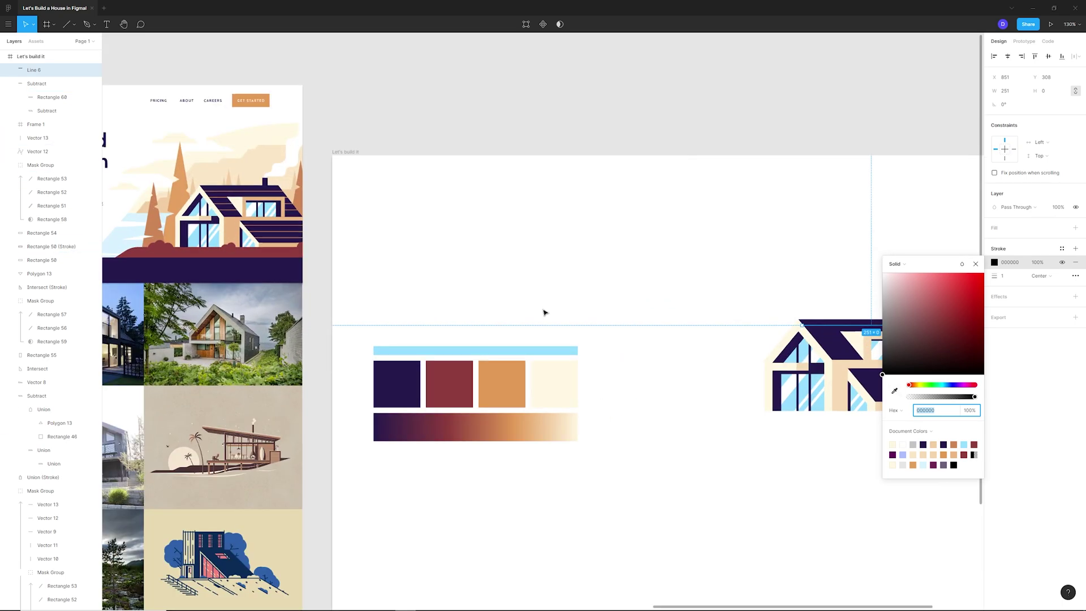
left_click(895, 393)
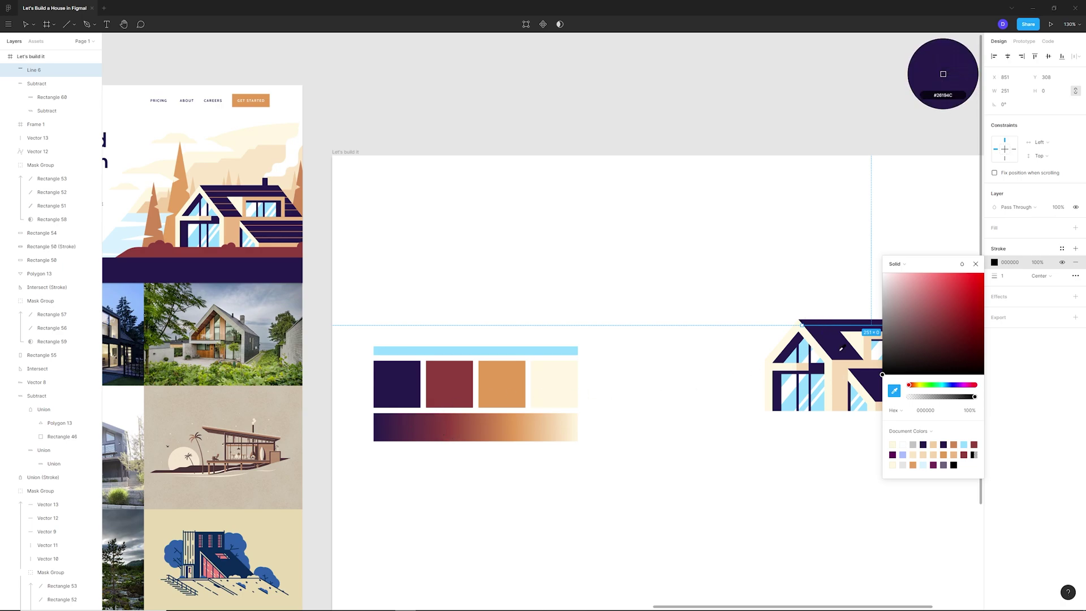
left_click(425, 430)
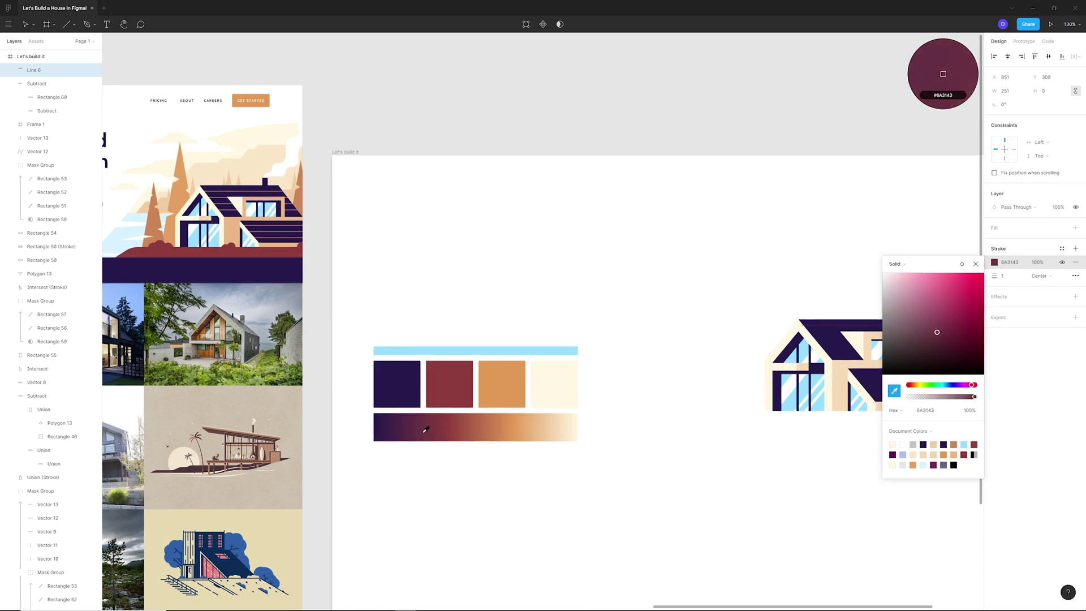
left_click(470, 427)
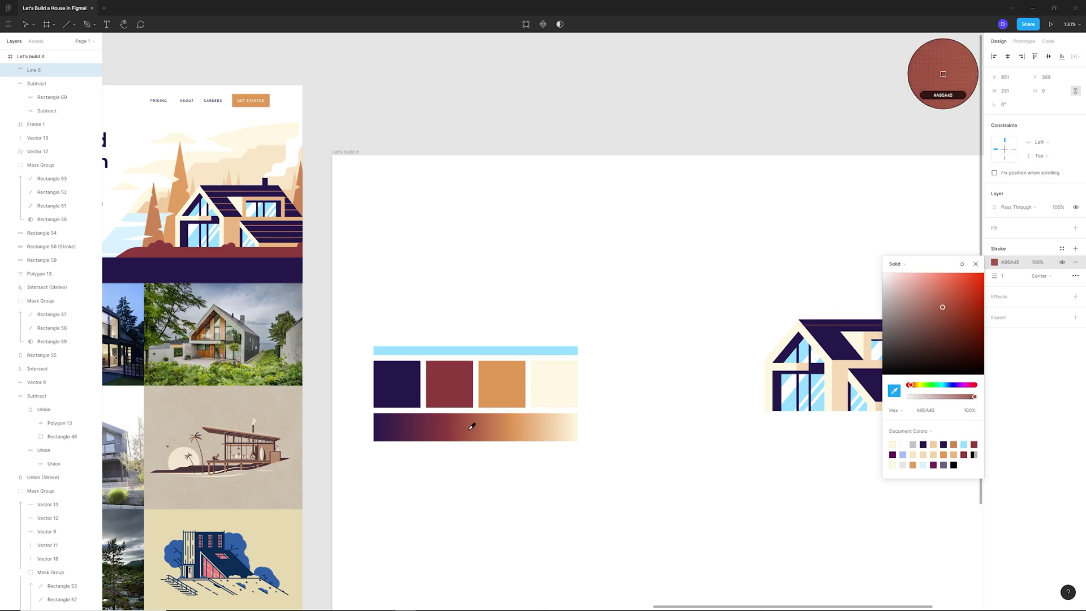
left_click(472, 425)
left_click(483, 424)
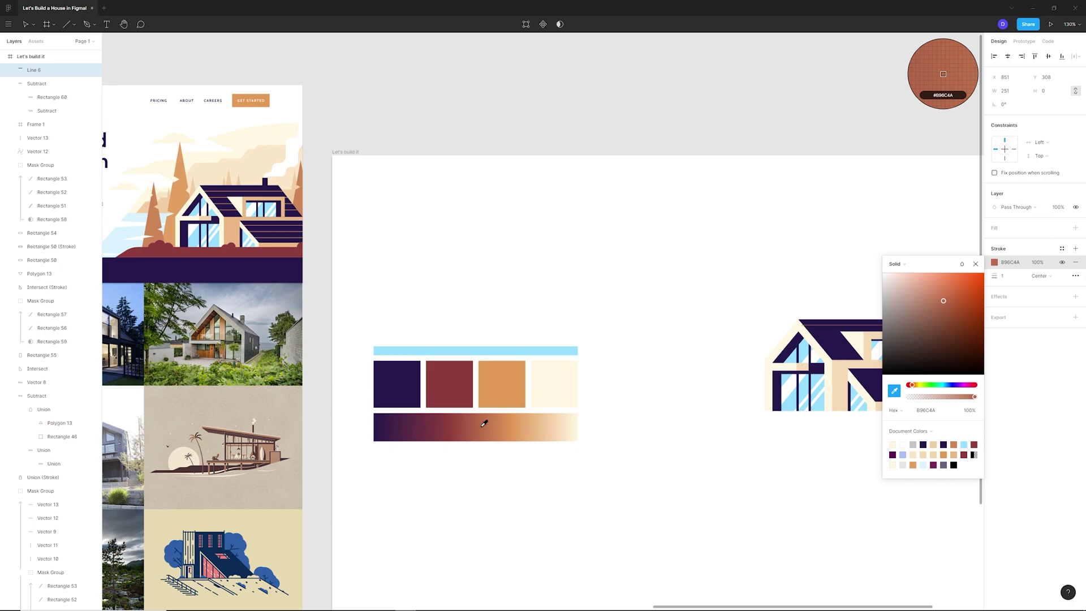
key("Escape")
scroll(836, 266, "right", 5)
scroll(610, 402, "up", 6)
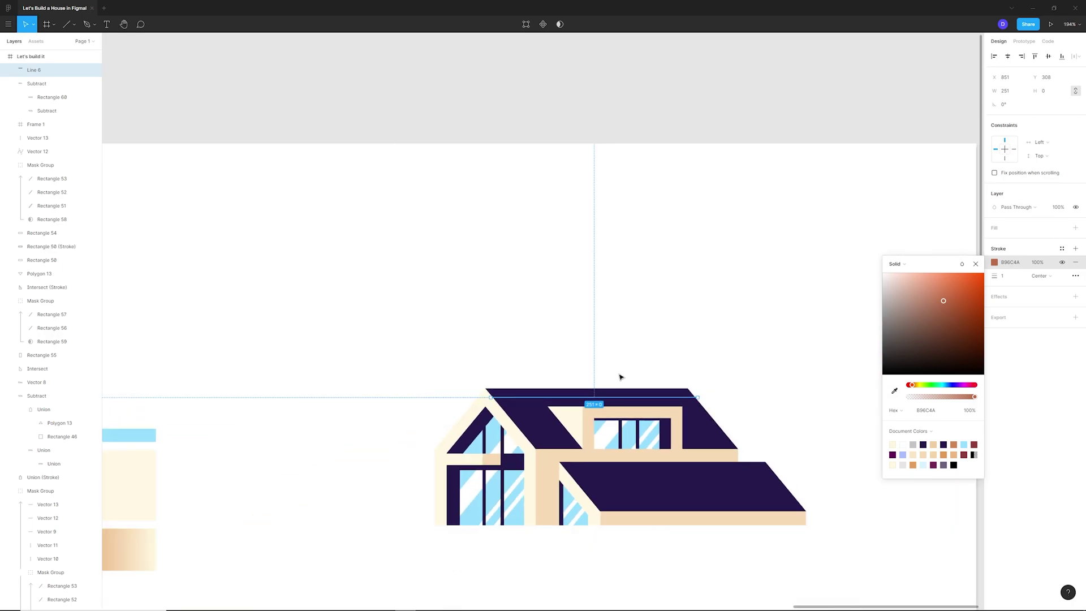
scroll(643, 364, "up", 2)
left_click(550, 310)
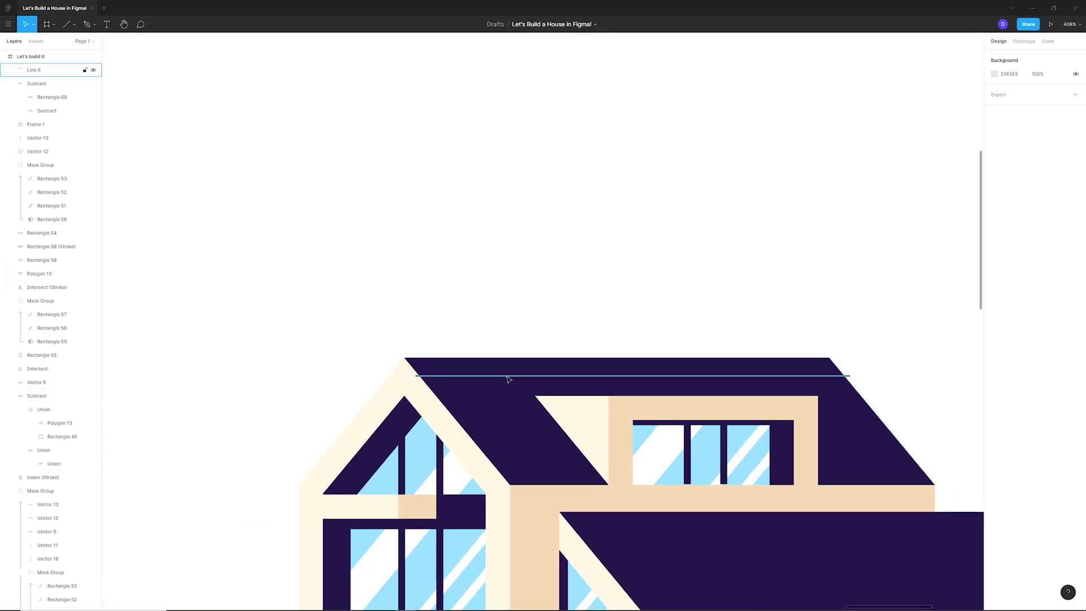
Recolour the horizontal roof line's stroke with the dark red 8D3D3E sampled from the palette's gradient bar.
scroll(622, 356, "down", 8)
left_click(649, 356)
scroll(799, 333, "down", 3)
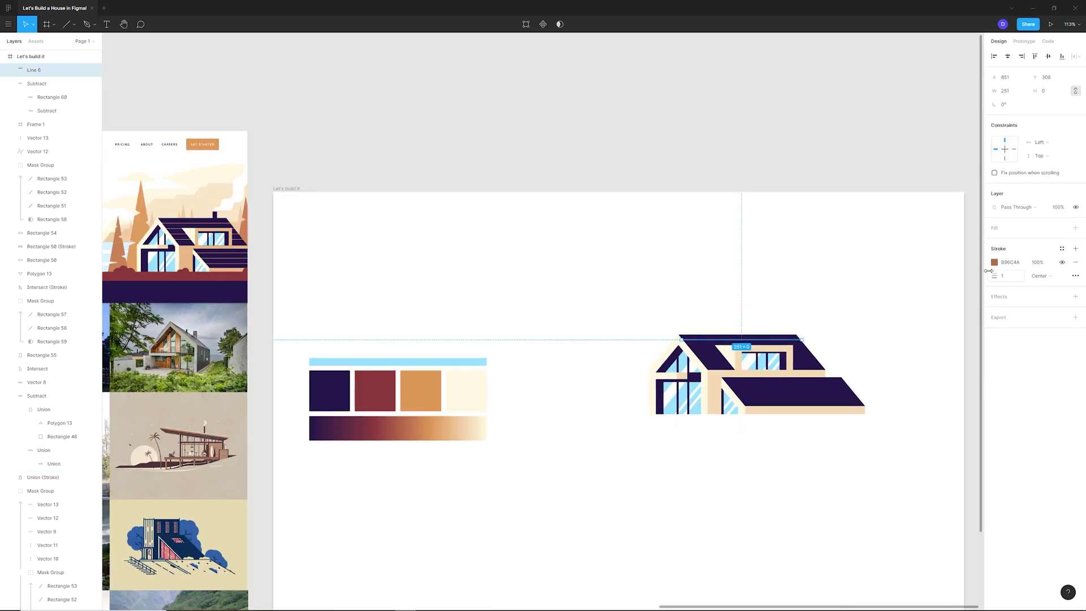
left_click(994, 261)
left_click(894, 390)
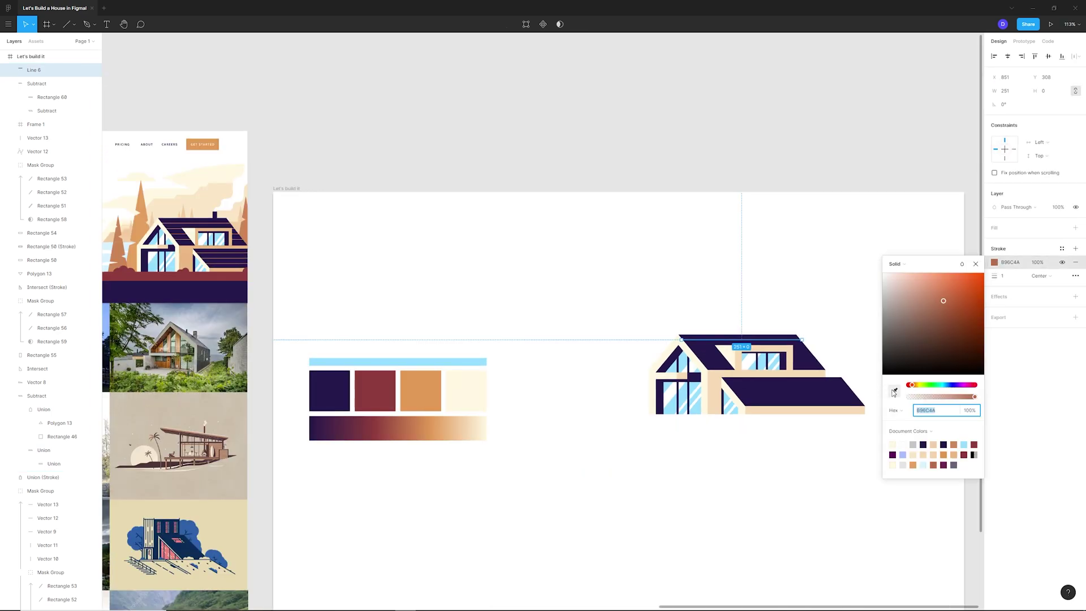
left_click(377, 433)
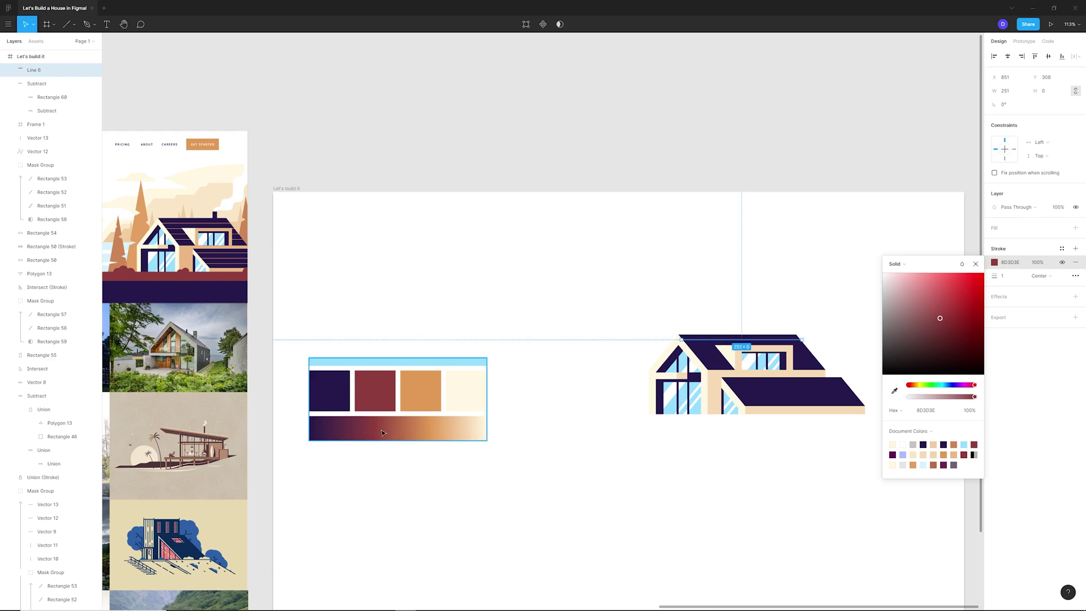
Set the roof line's stroke weight to 2.
scroll(833, 281, "up", 5)
left_click(1001, 276)
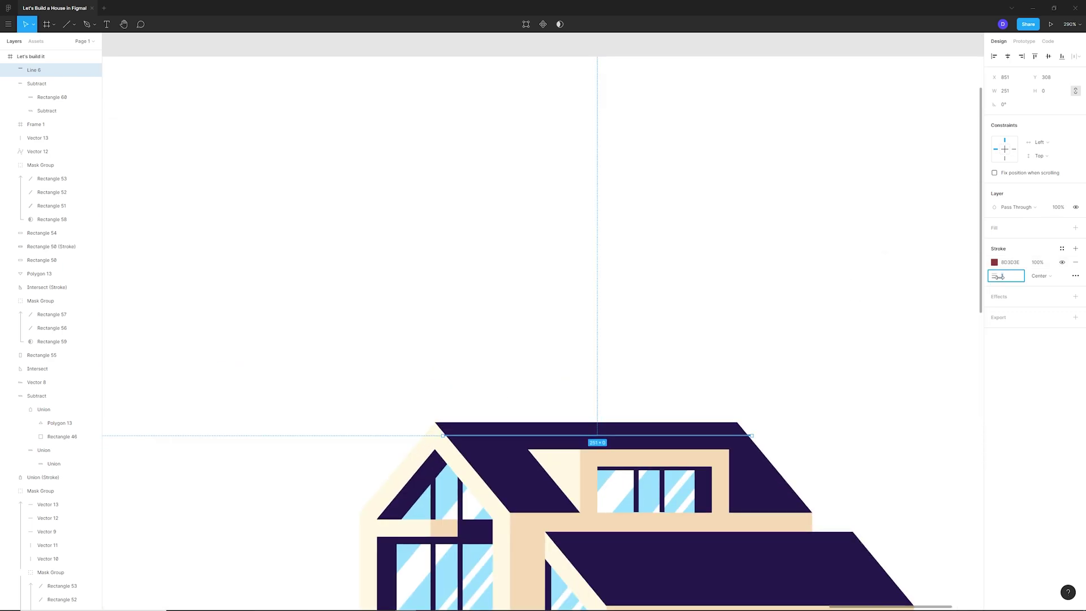
left_click(701, 290)
scroll(638, 291, "down", 5)
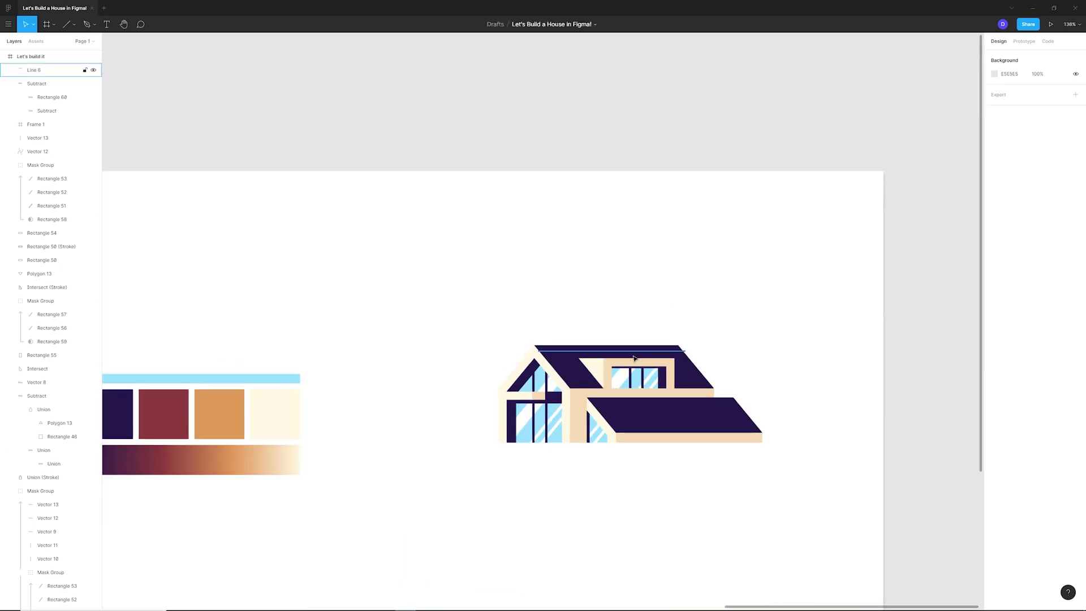
Make three copies of the roof line down the main roof, placing the lowest at about Y 361.
scroll(638, 291, "up", 5)
left_click(592, 352)
left_click_drag(608, 354, 626, 418)
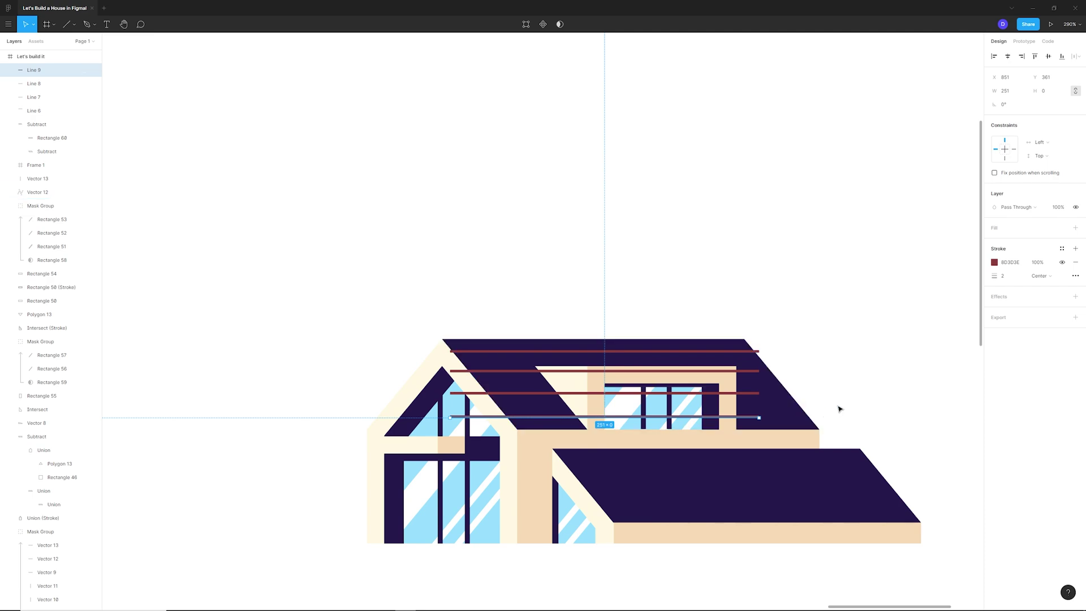
Select all four roof lines and distribute their vertical spacing evenly.
left_click(528, 392, "shift")
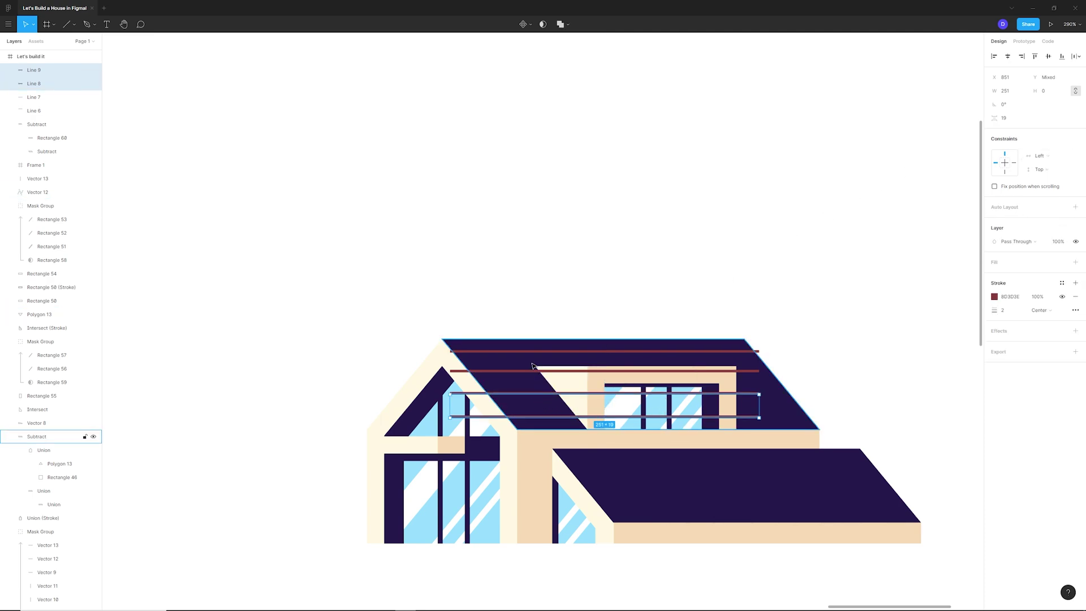
left_click(529, 372, "shift")
left_click(529, 351, "shift")
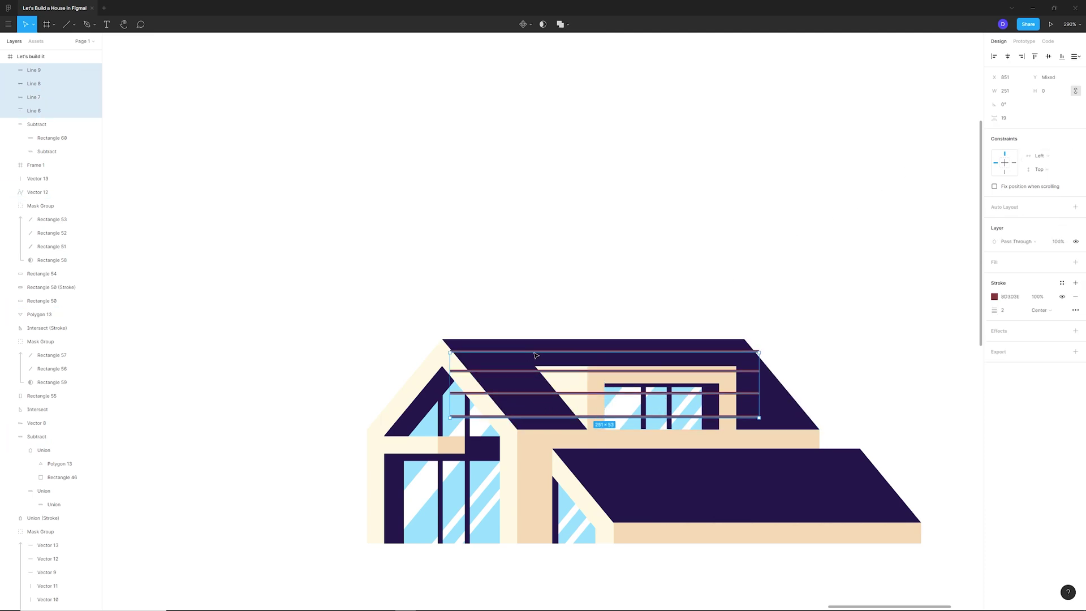
left_click(1074, 56)
left_click(972, 74)
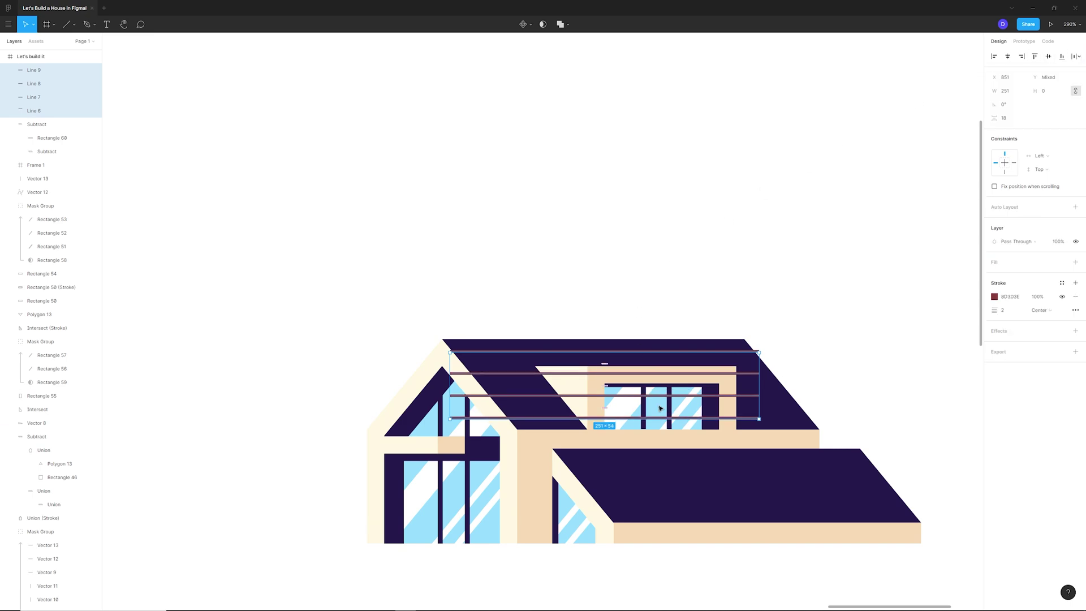
Stretch the four roof lines at both ends to about 346 wide from X 843, and reduce their vertical spacing to 16.
left_click_drag(758, 392, 865, 387)
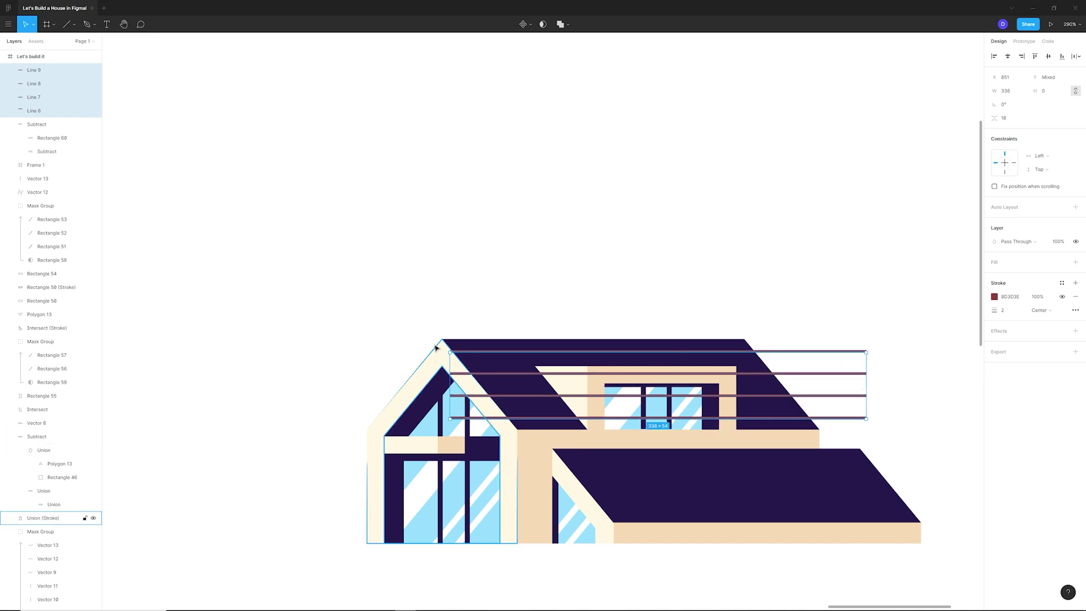
left_click_drag(450, 394, 440, 394)
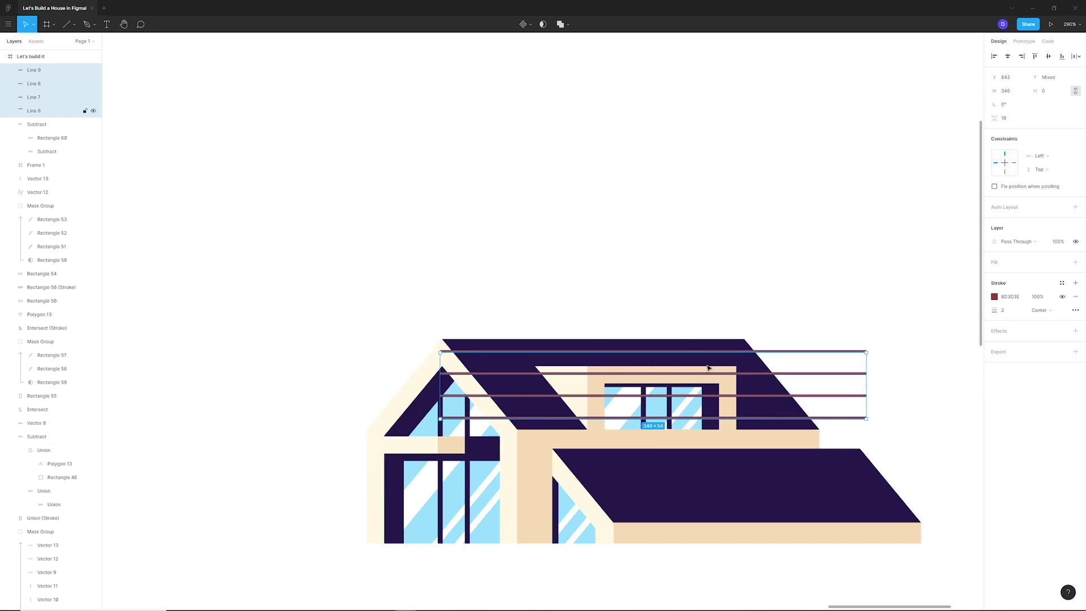
left_click_drag(655, 412, 655, 402)
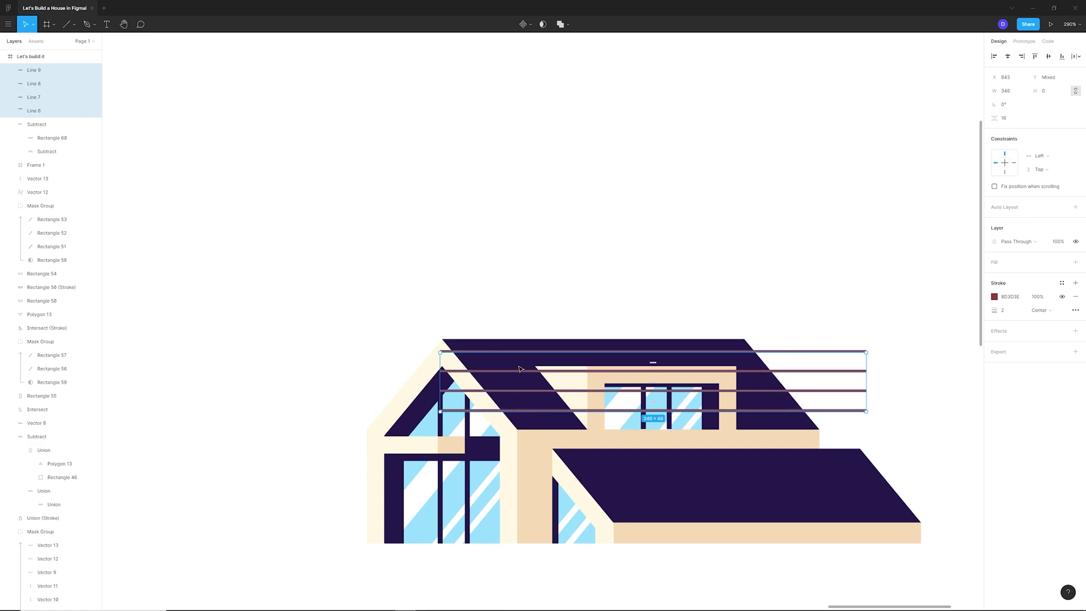
Reposition the four roof lines to X 845 with the uppermost at Y 312, and tighten their vertical spacing to 15.
scroll(519, 361, "up", 5)
left_click_drag(517, 374, 521, 380)
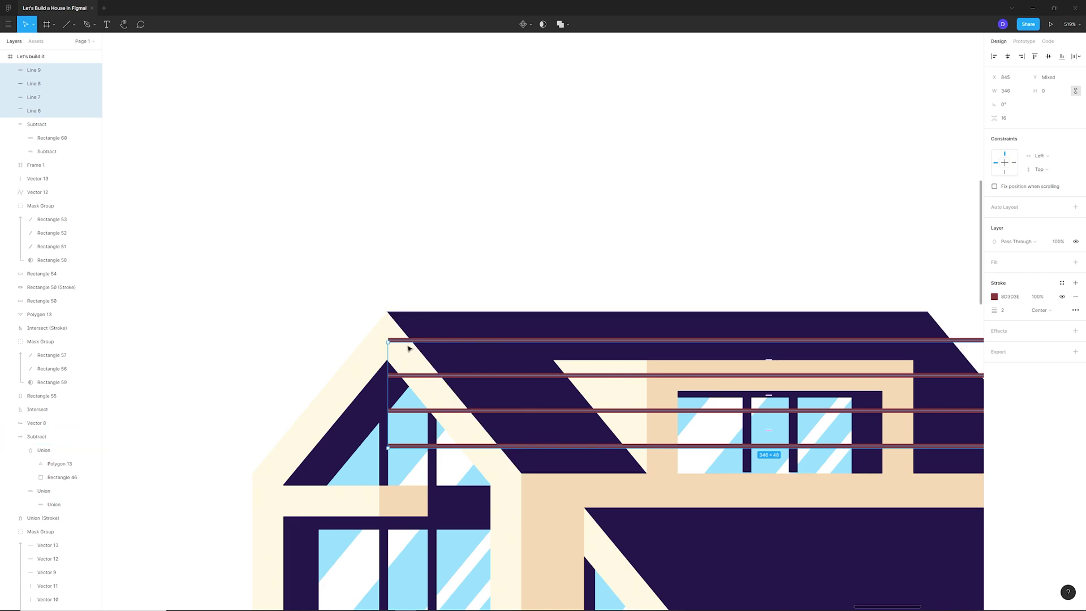
key("Right")
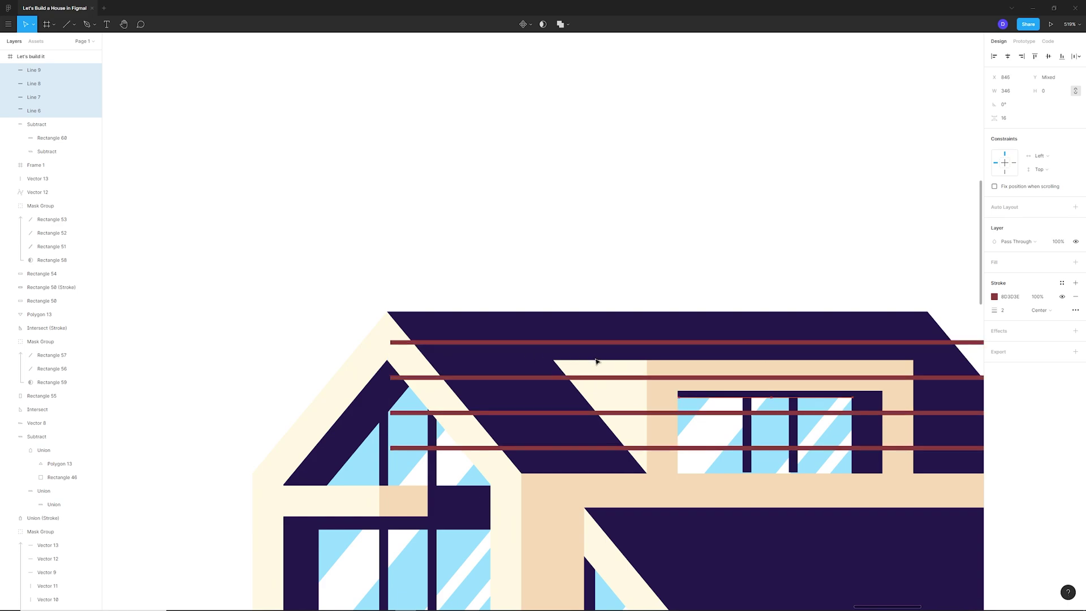
scroll(538, 316, "down", 1, "ctrl")
left_click_drag(741, 413, 740, 409)
left_click_drag(524, 369, 528, 367)
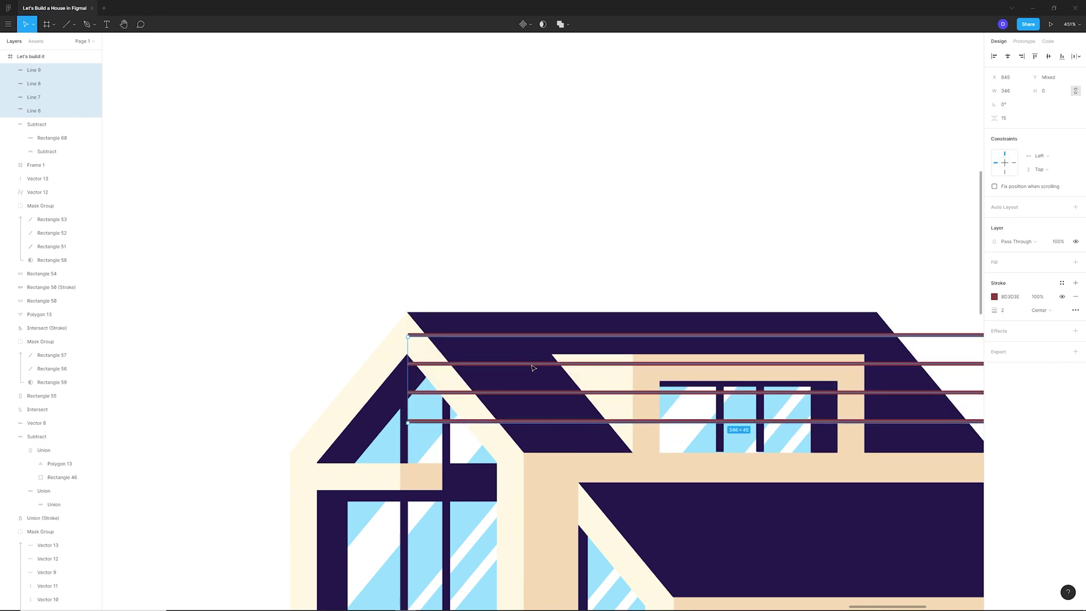
key("Down")
key("Down")
left_click_drag(738, 414, 738, 419)
scroll(626, 354, "down", 5)
left_click(734, 306)
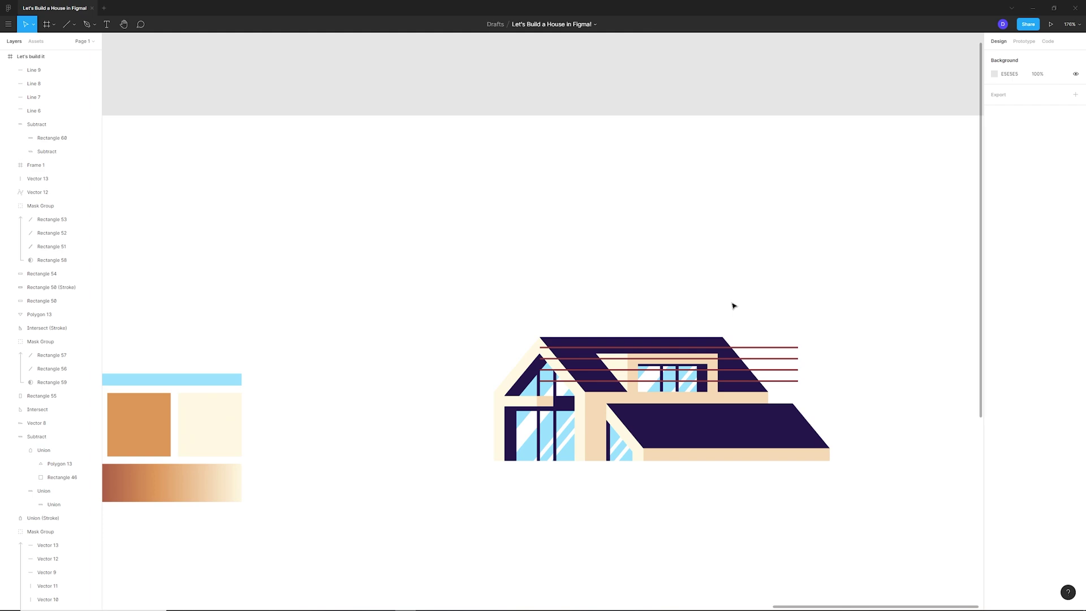
Select the four red roof lines and group them.
scroll(745, 331, "up", 4)
left_click(748, 372)
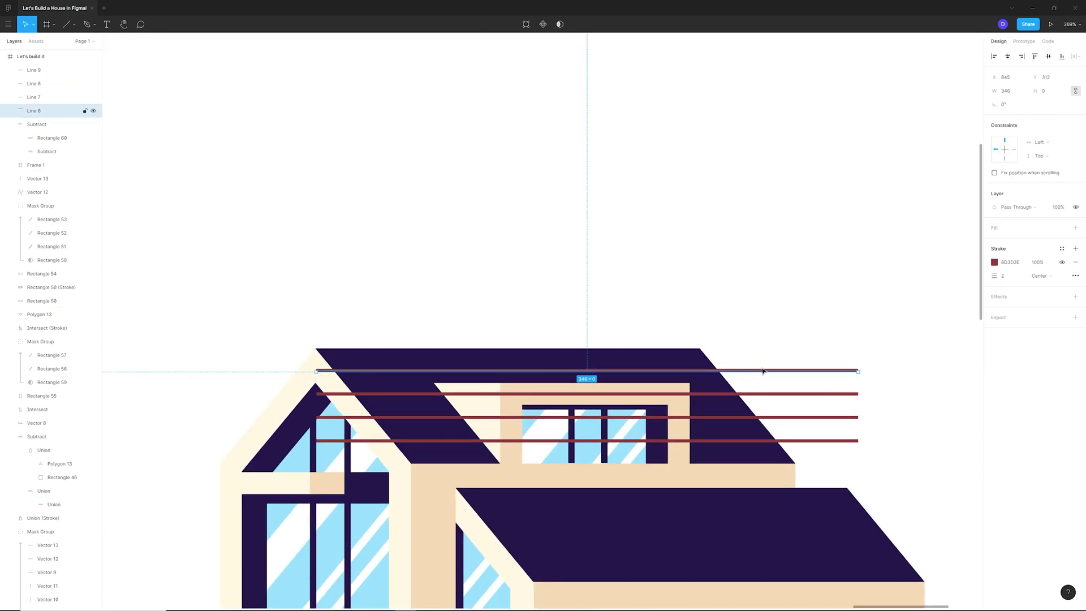
scroll(694, 308, "down", 3)
left_click(766, 367, "shift")
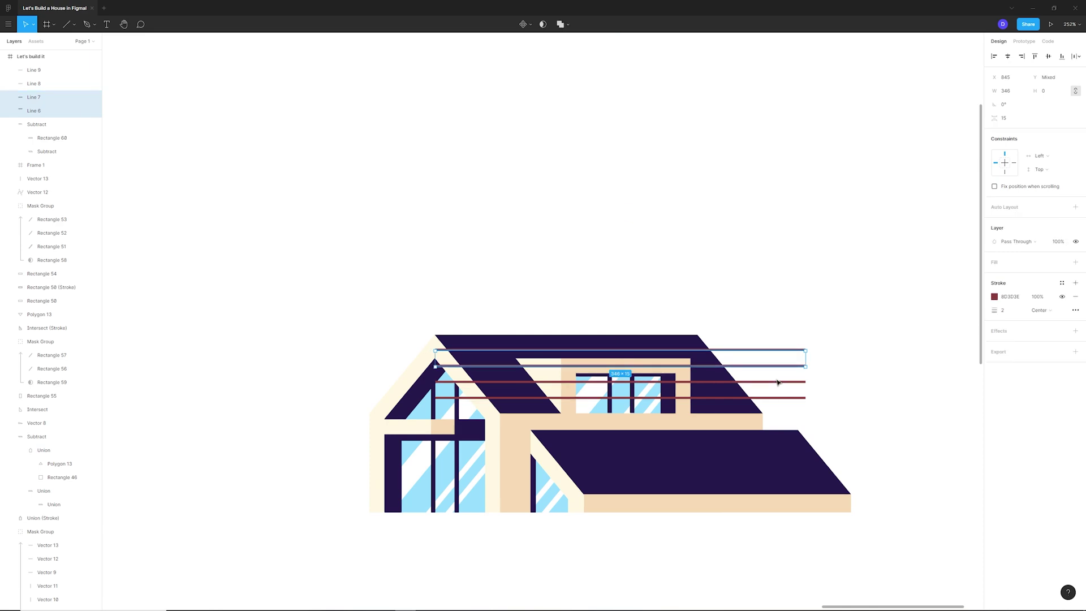
left_click(783, 382, "shift")
left_click(787, 398, "shift")
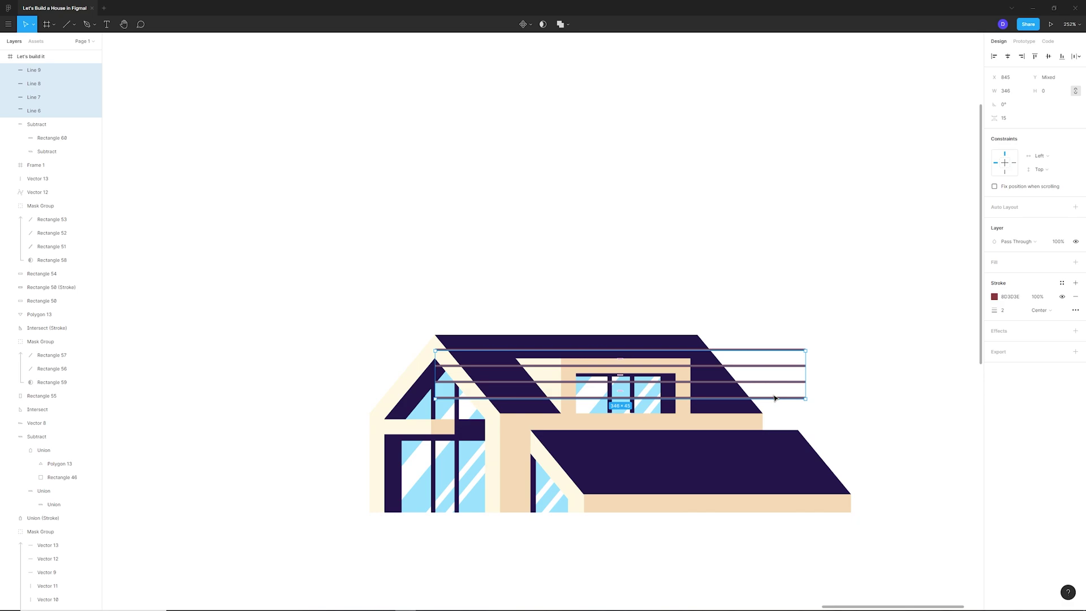
key("ctrl+g")
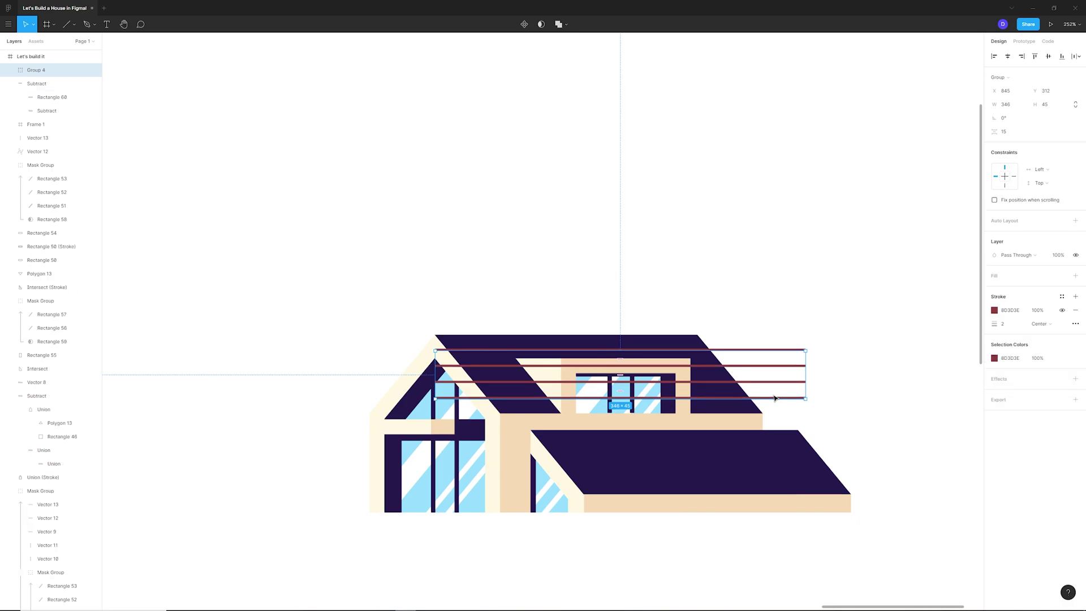
Try to mask the line group with the original main roof shape, and undo the mask.
left_click(686, 345, "shift")
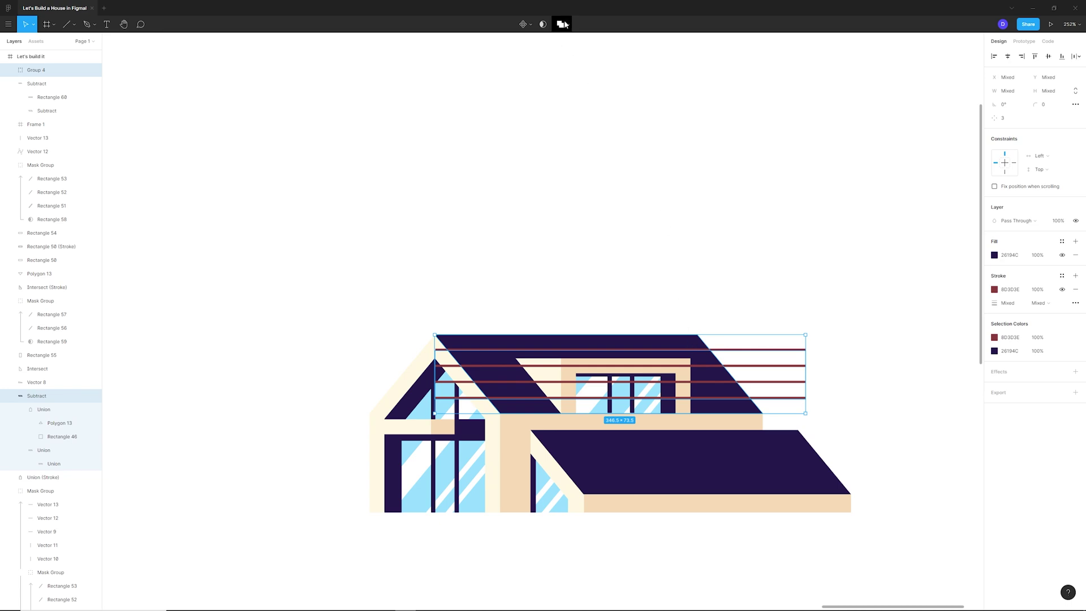
right_click(624, 269)
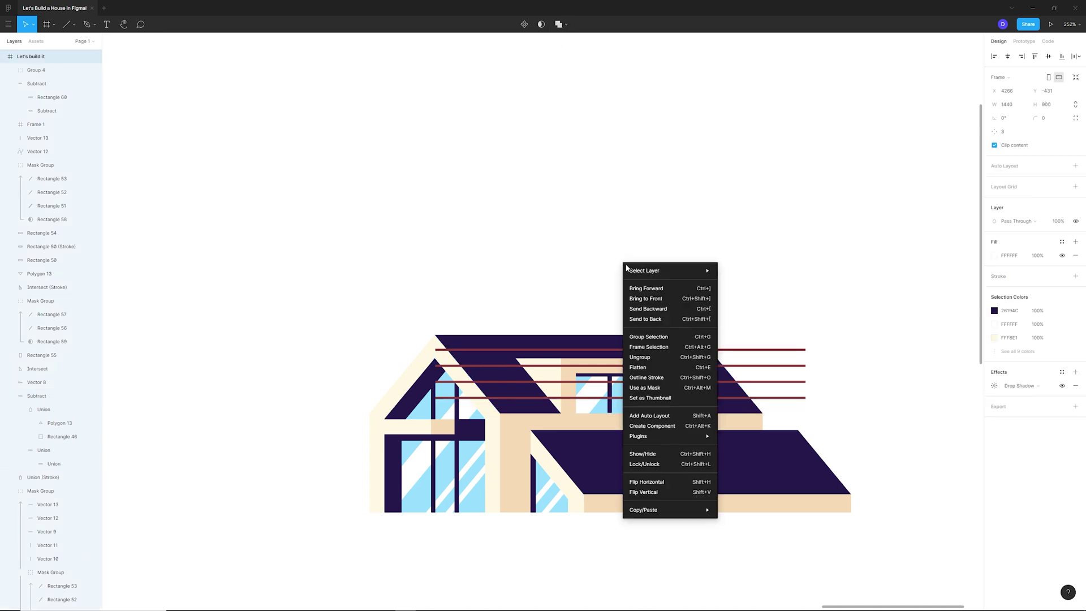
left_click(547, 352)
left_click(549, 350, "shift")
right_click(550, 340)
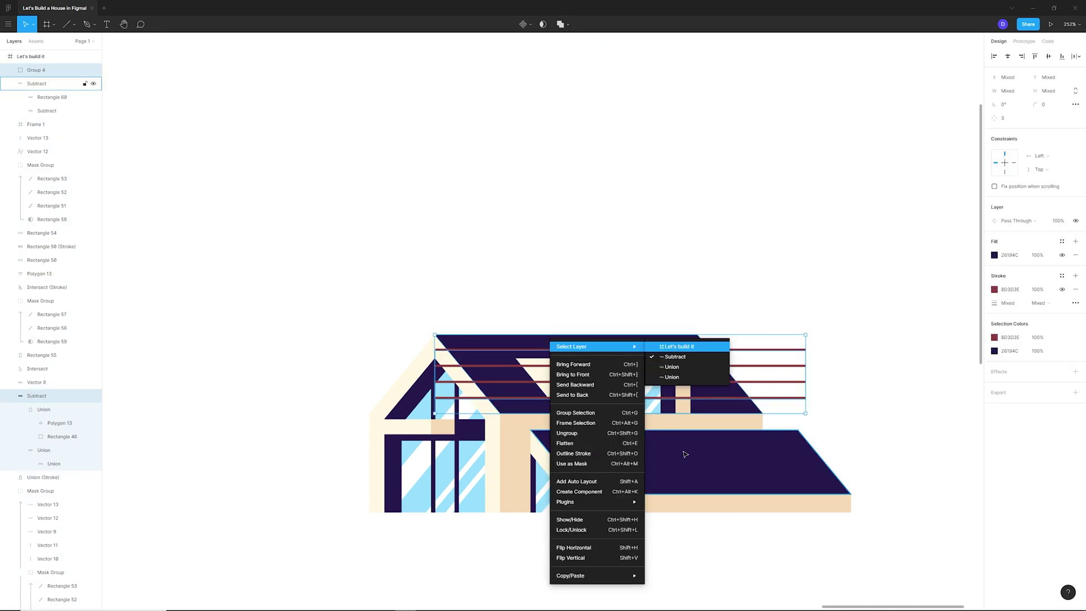
left_click(583, 463)
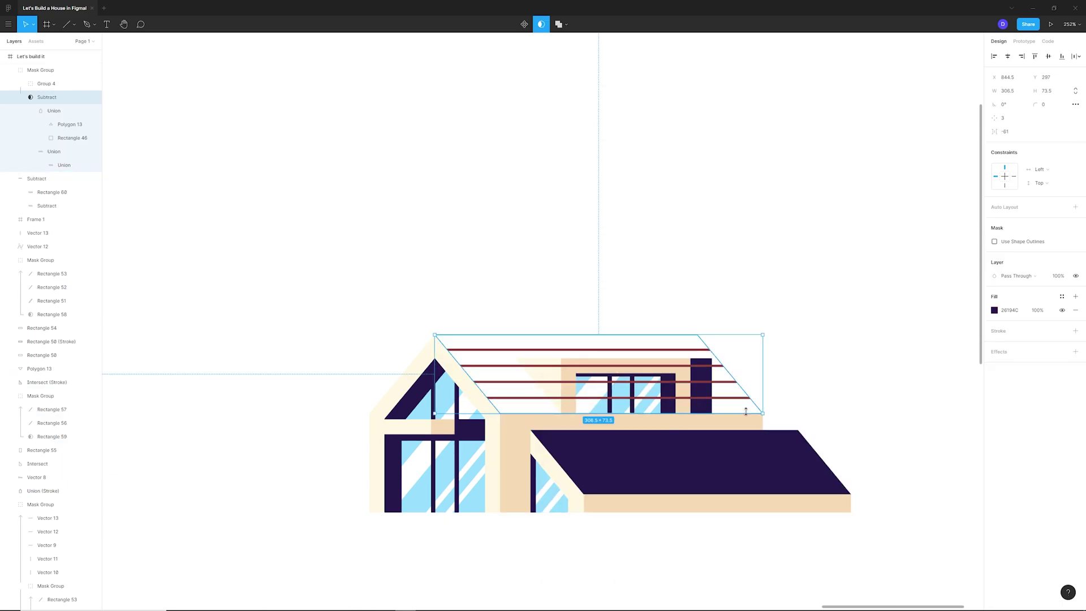
key("ctrl+z")
Duplicate the dark main roof shape in place.
left_click(782, 354)
left_click(674, 346)
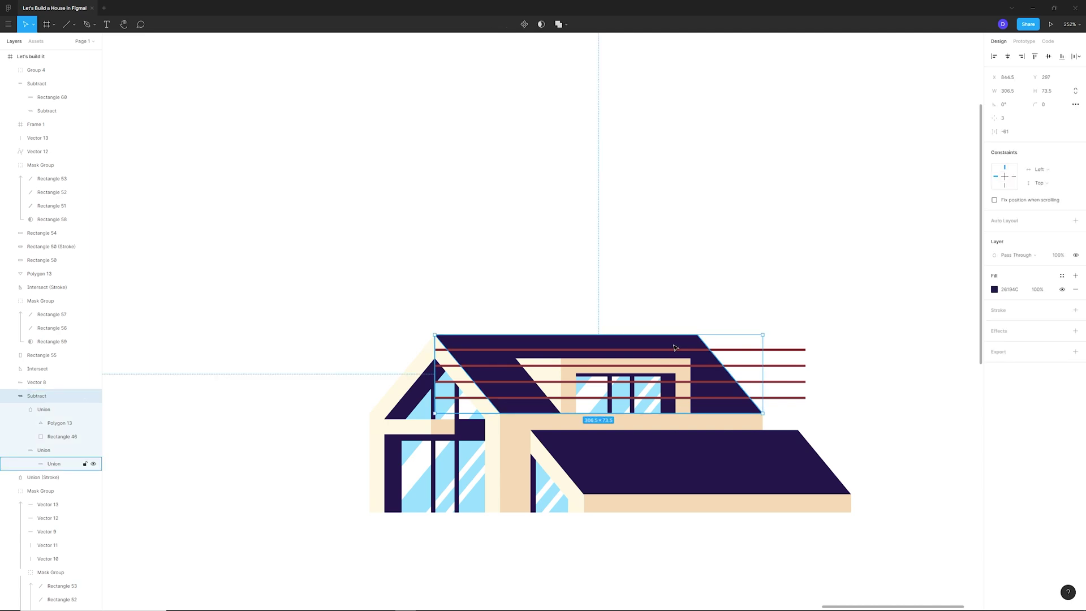
key("ctrl+c")
key("ctrl+v")
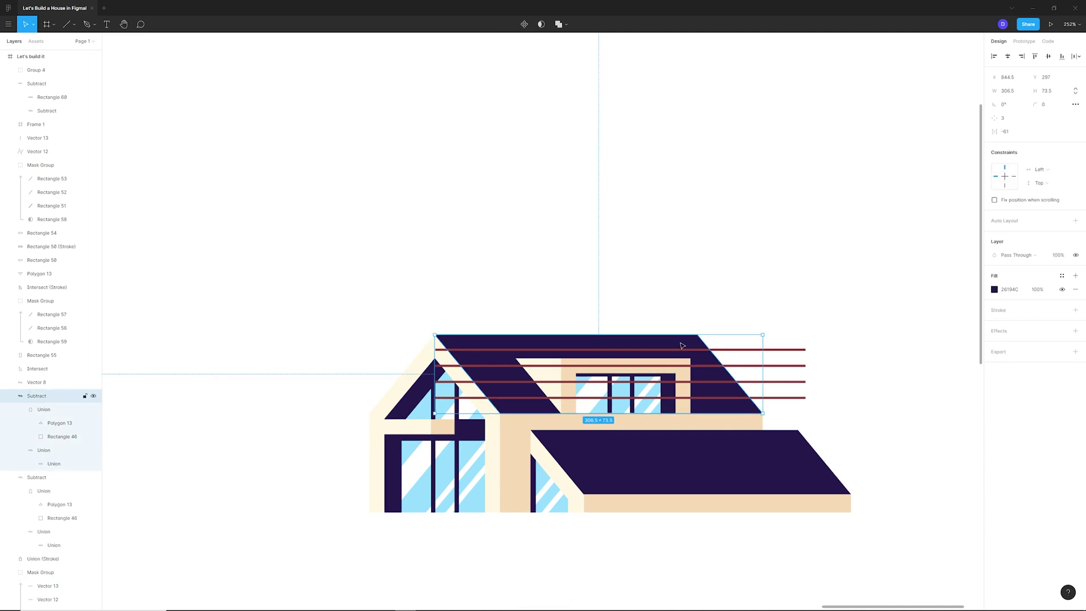
Mask the line group with the duplicated roof shape so the lines are clipped to the roof's outline.
left_click(788, 397, "shift")
right_click(686, 375)
mouse_move(714, 595)
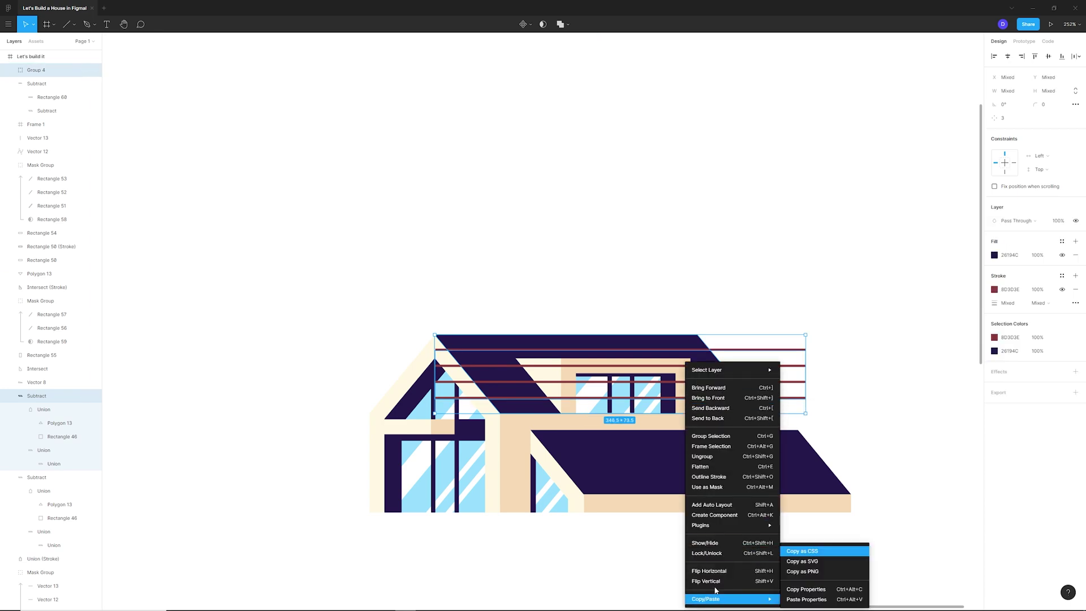
left_click(727, 487)
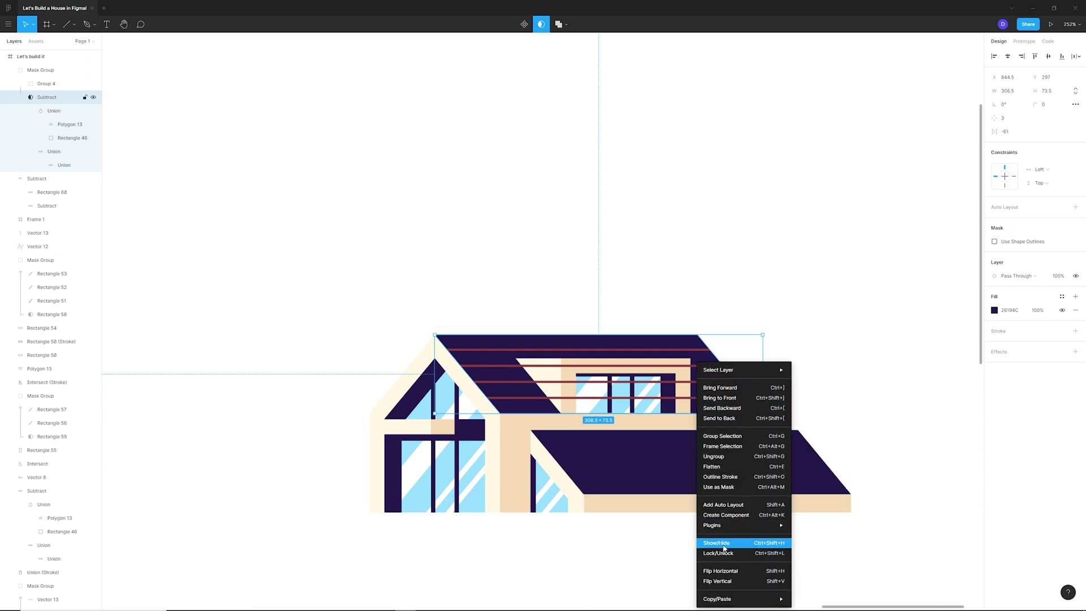
left_click(733, 419)
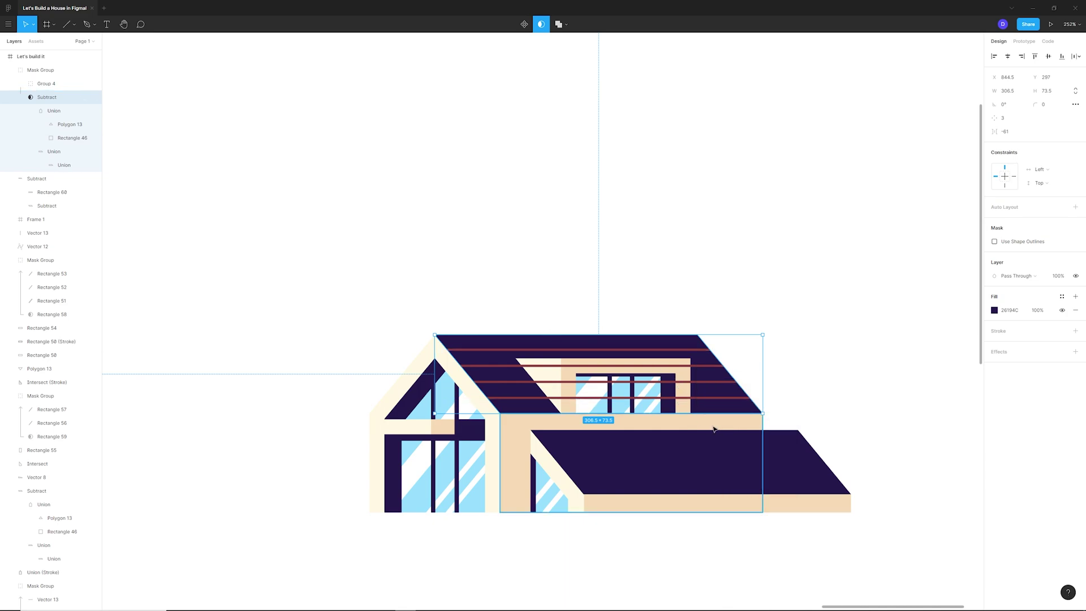
Try to send the masked roof lines to the very back, and undo it.
left_click(818, 384)
left_click(727, 405)
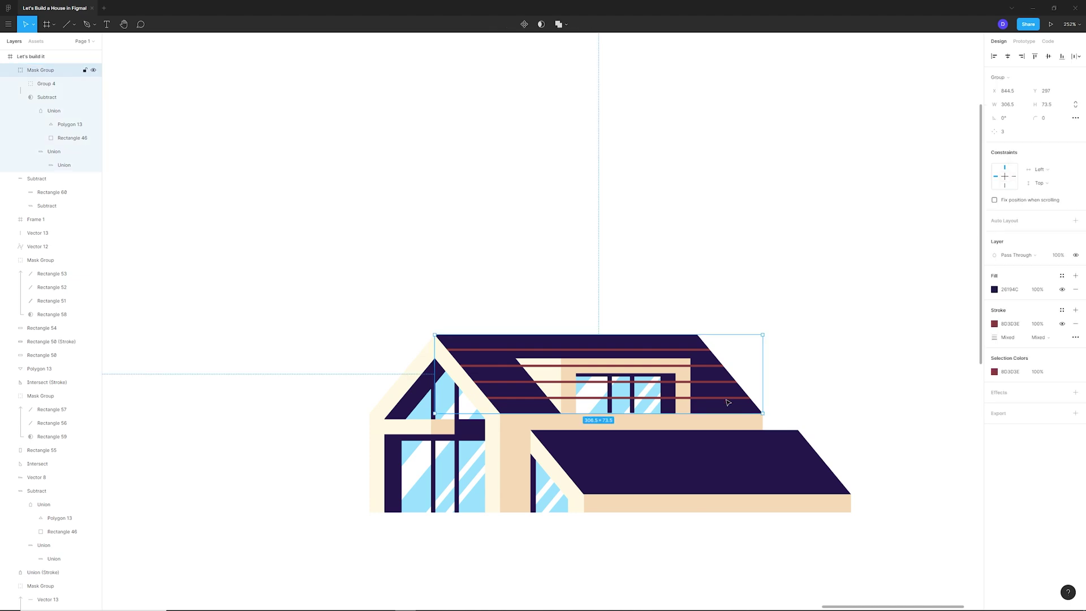
right_click(728, 405)
left_click(751, 424)
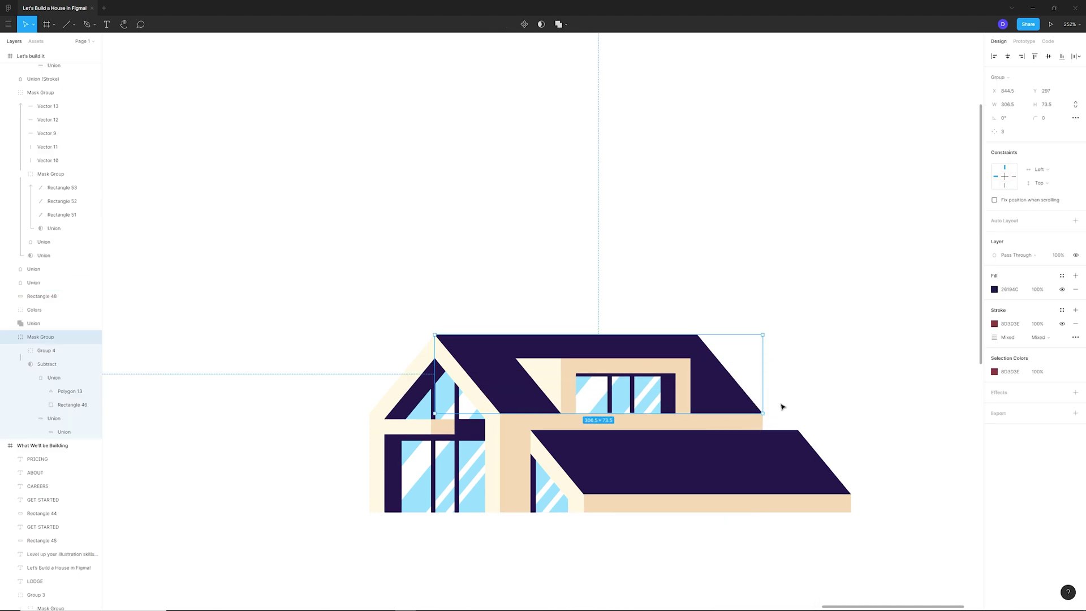
key("ctrl+z")
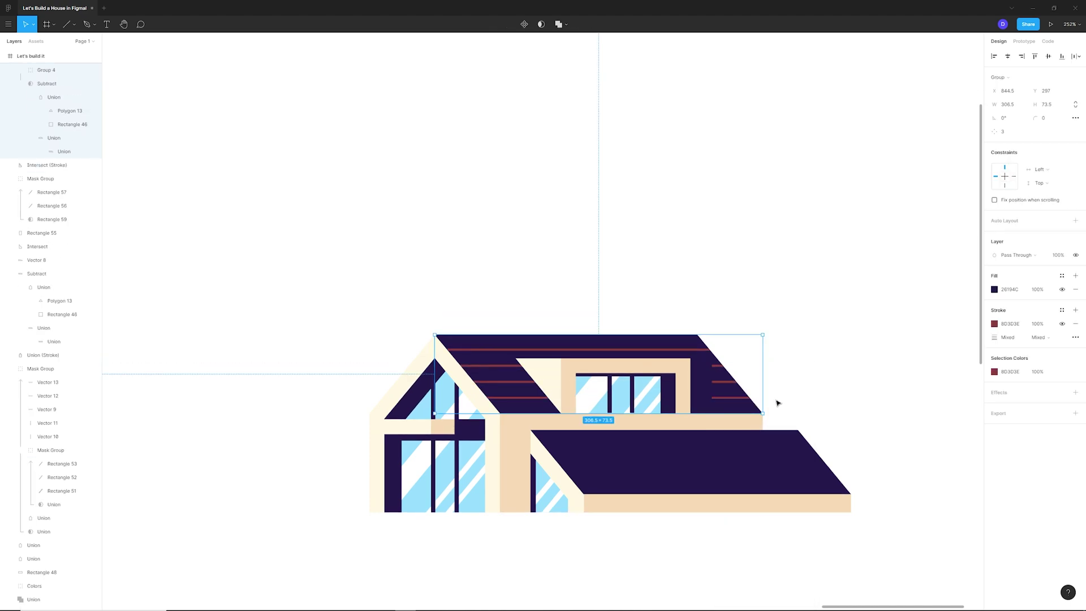
Send the masked roof line group backward in the layer order until it sits behind the dormer and its side shapes.
key("ctrl+z")
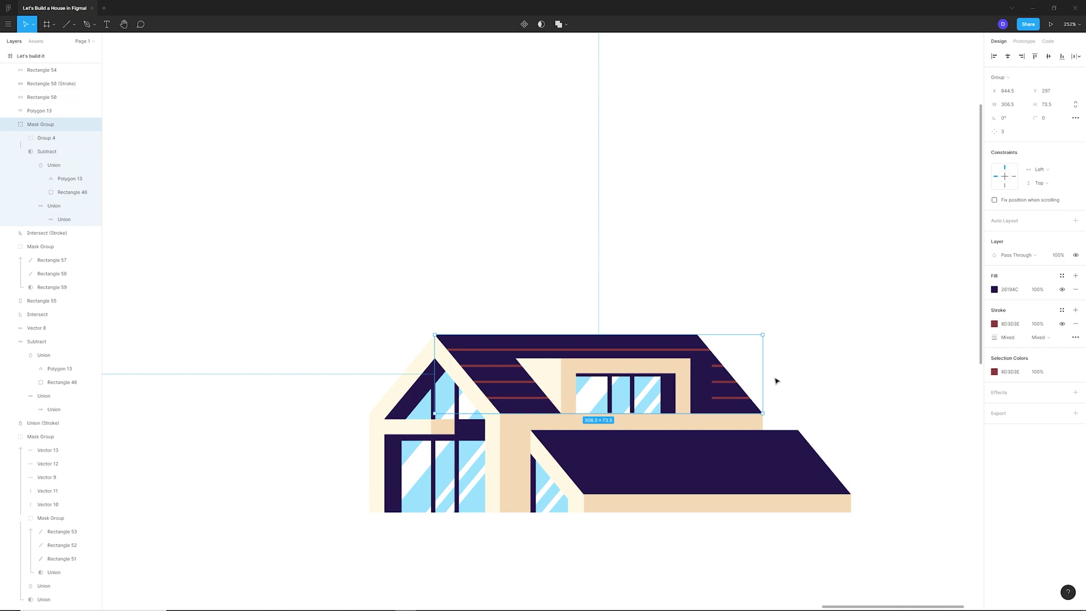
key("ctrl+bracketleft")
key("ctrl+bracketleft")
key("ctrl+bracketleft")
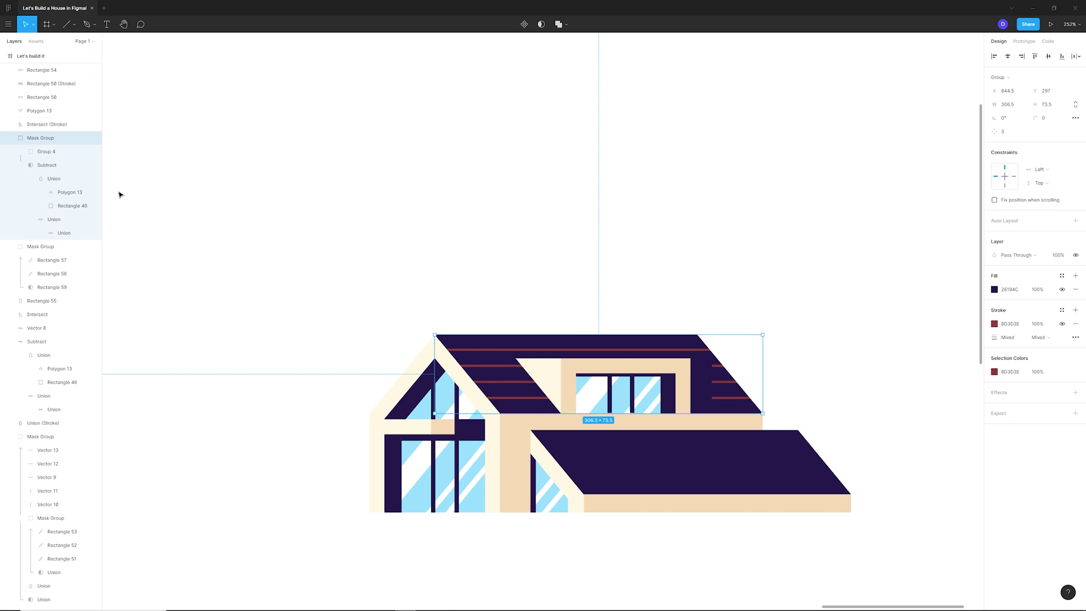
key("ctrl+bracketright")
key("ctrl+bracketright")
key("ctrl+bracketleft")
key("ctrl+bracketleft")
key("ctrl+bracketright")
key("ctrl+bracketright")
key("ctrl+bracketright")
key("ctrl+bracketright")
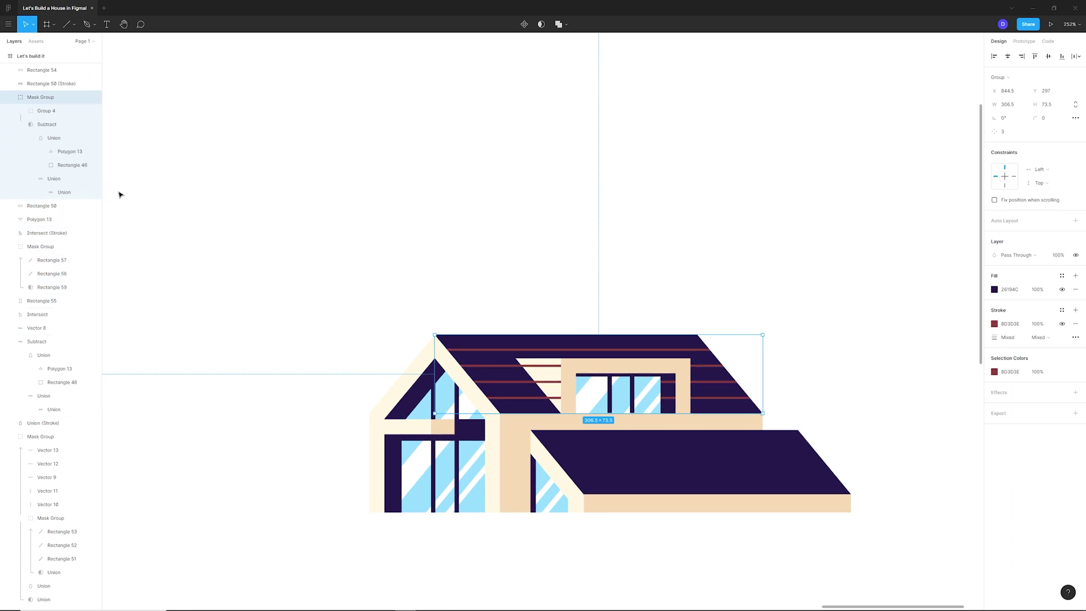
key("ctrl+bracketleft")
key("ctrl+bracketleft")
key("ctrl+bracketleft")
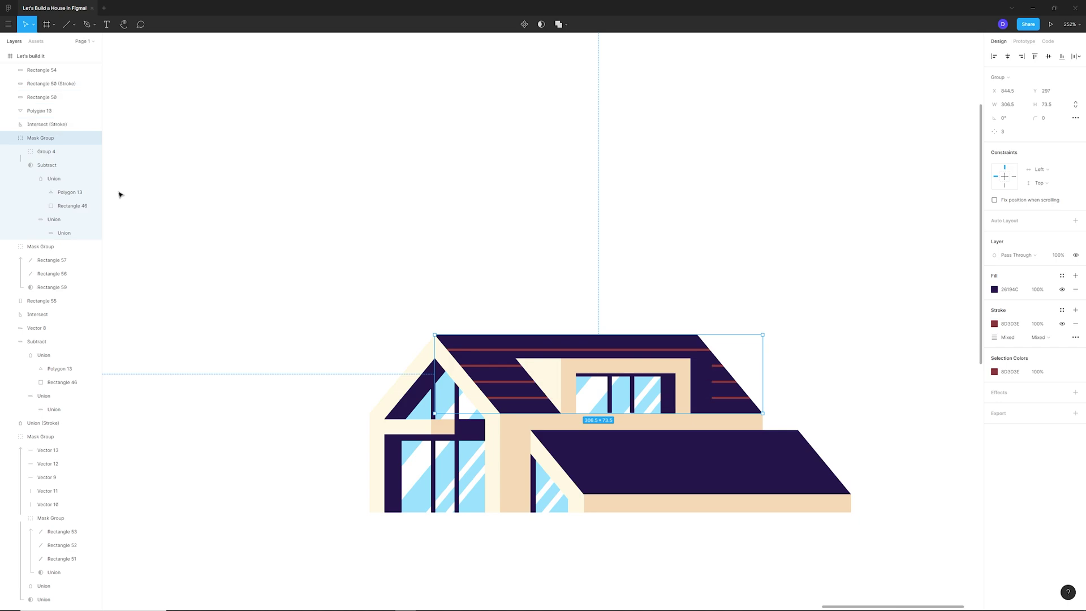
Narrow the dark rectangle behind the dormer to about 119 wide so it ends at the dormer wall's outer edge.
left_click(706, 386)
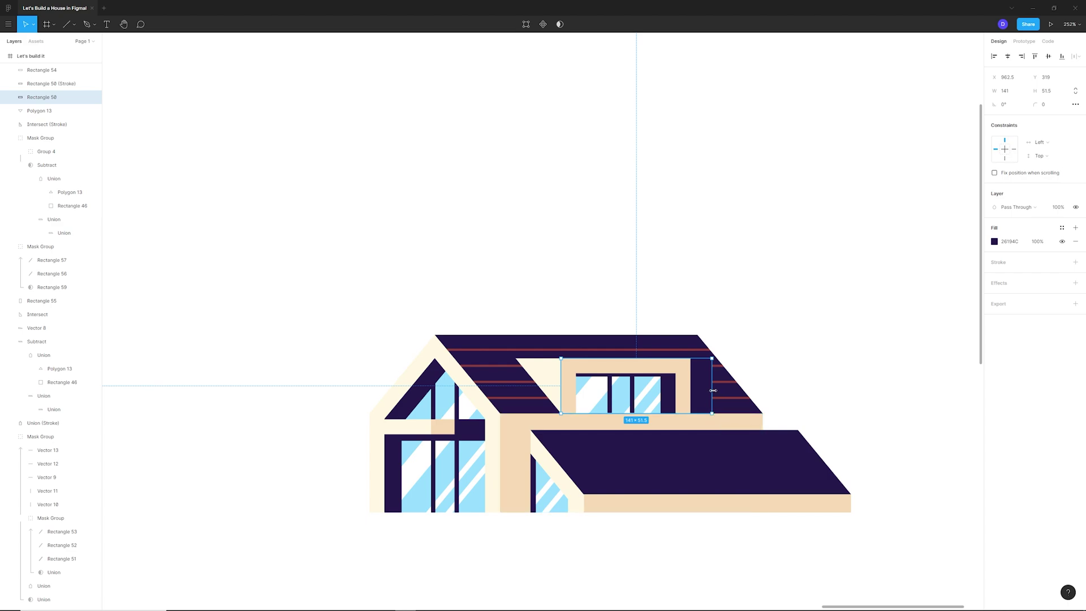
left_click_drag(711, 389, 689, 391)
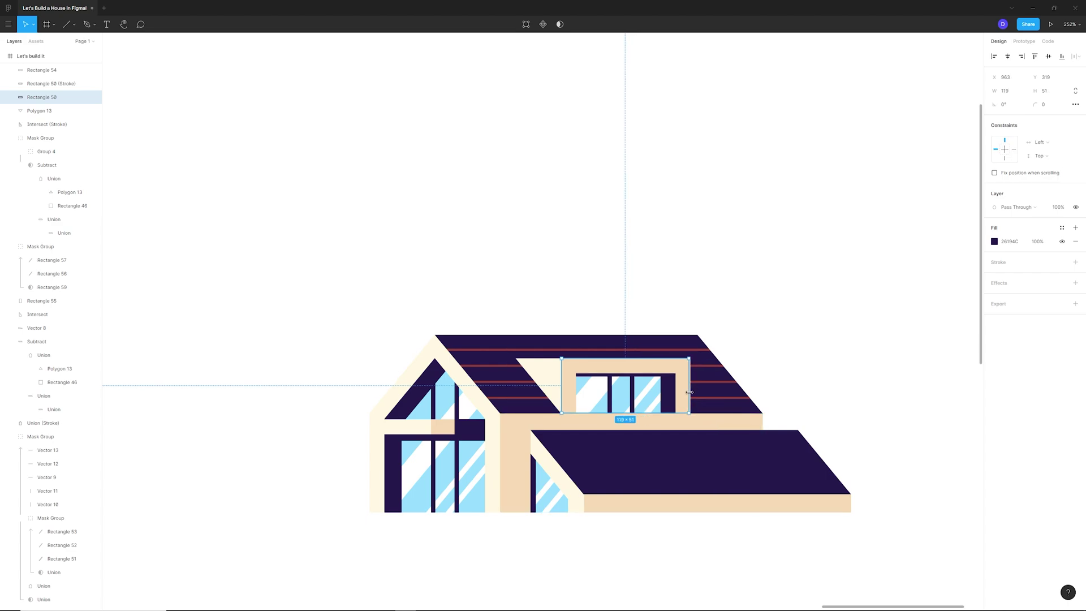
left_click(775, 327)
scroll(792, 413, "down", 8)
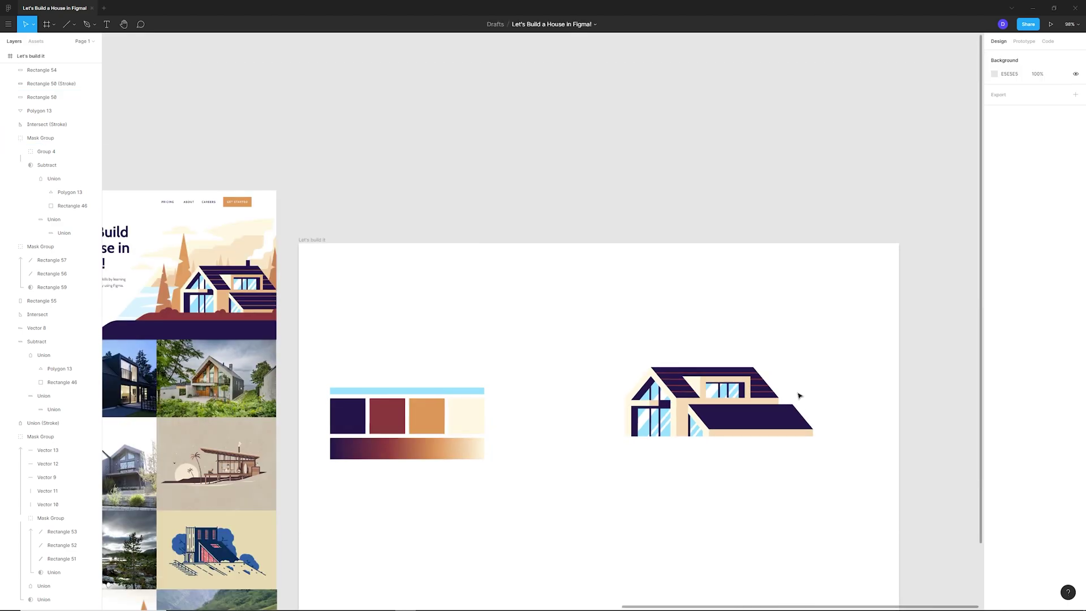
scroll(803, 417, "up", 5)
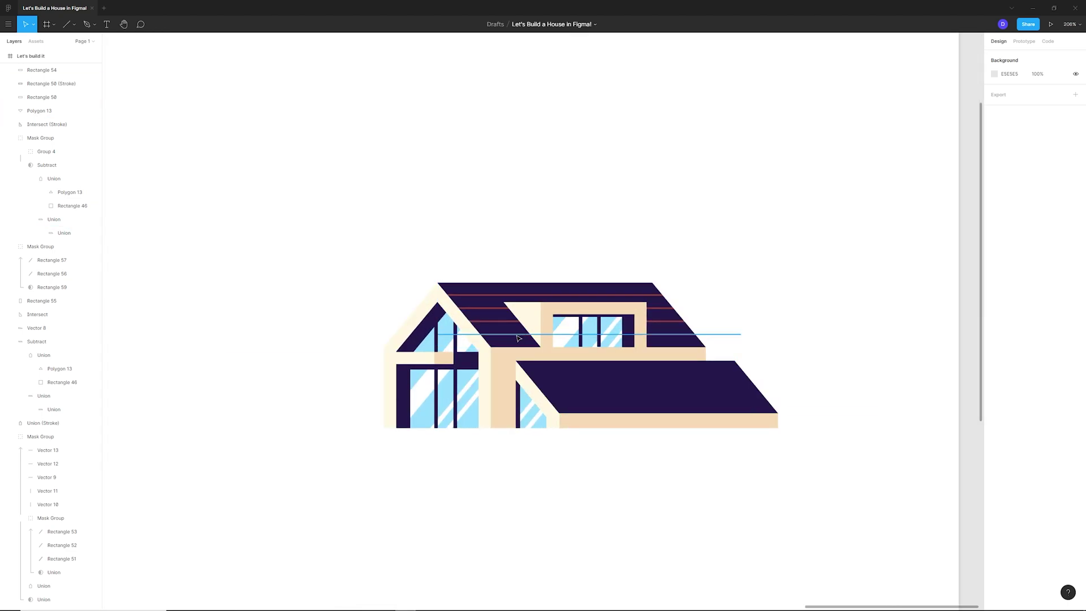
Copy the red line group from the main roof's mask and paste it outside the mask, over the lower roof.
double_click(508, 332)
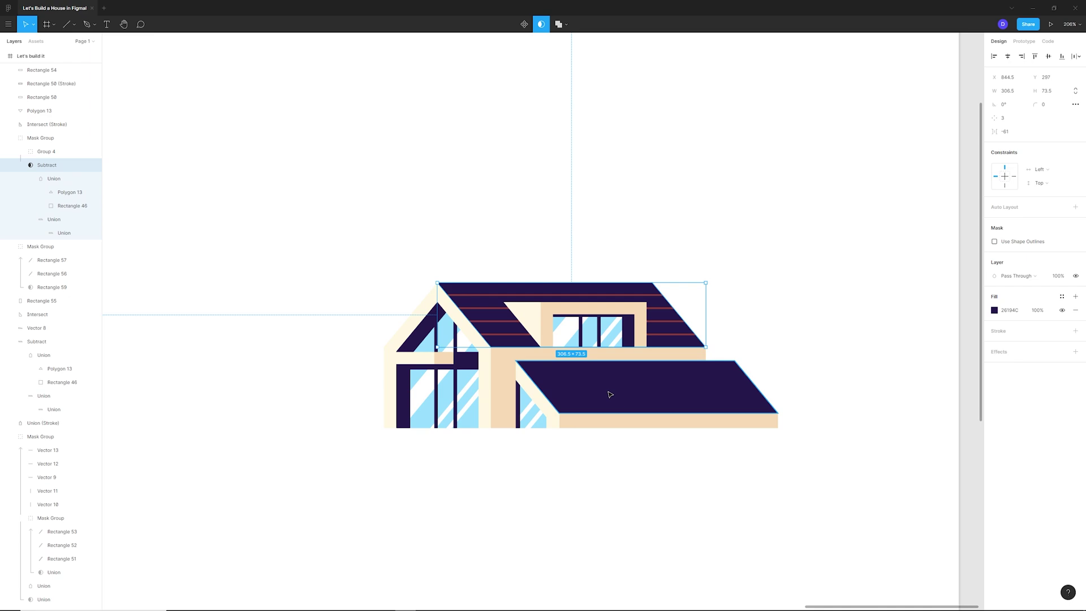
left_click(492, 324)
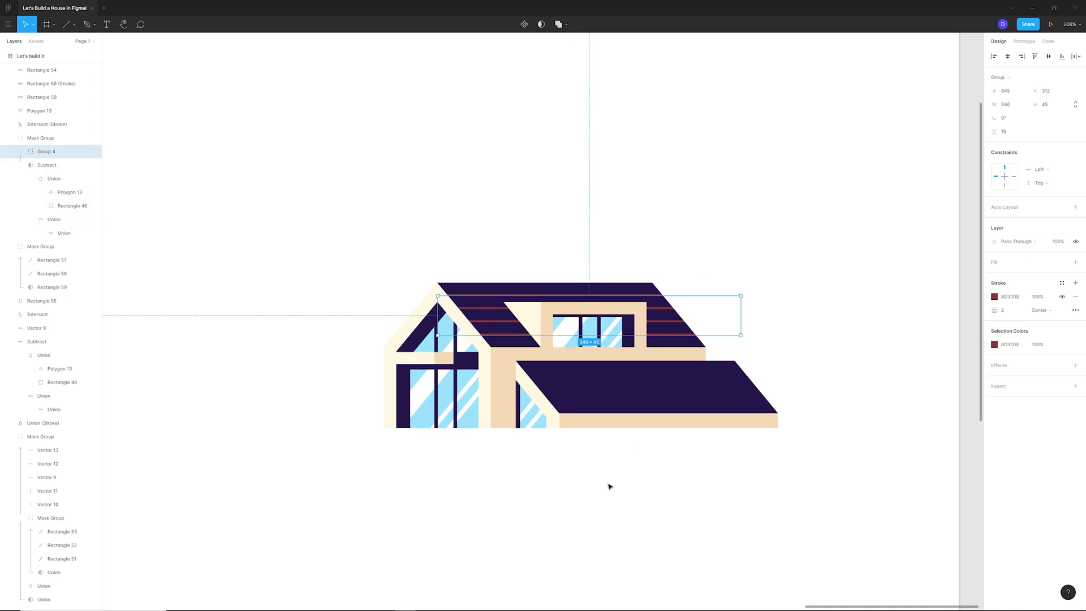
left_click(635, 390)
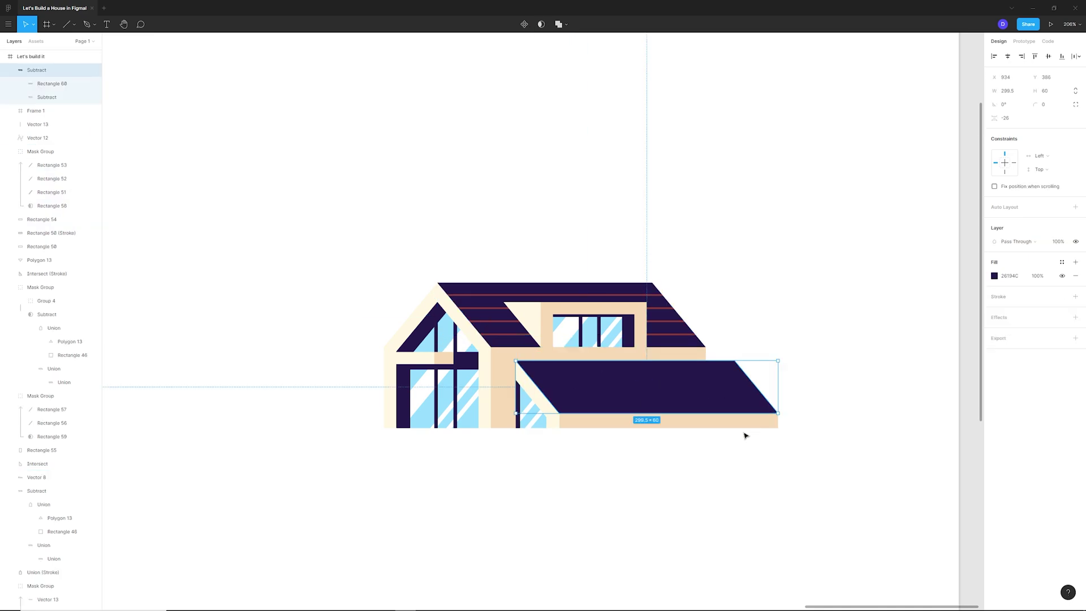
key("ctrl+v")
left_click_drag(516, 332, 644, 398)
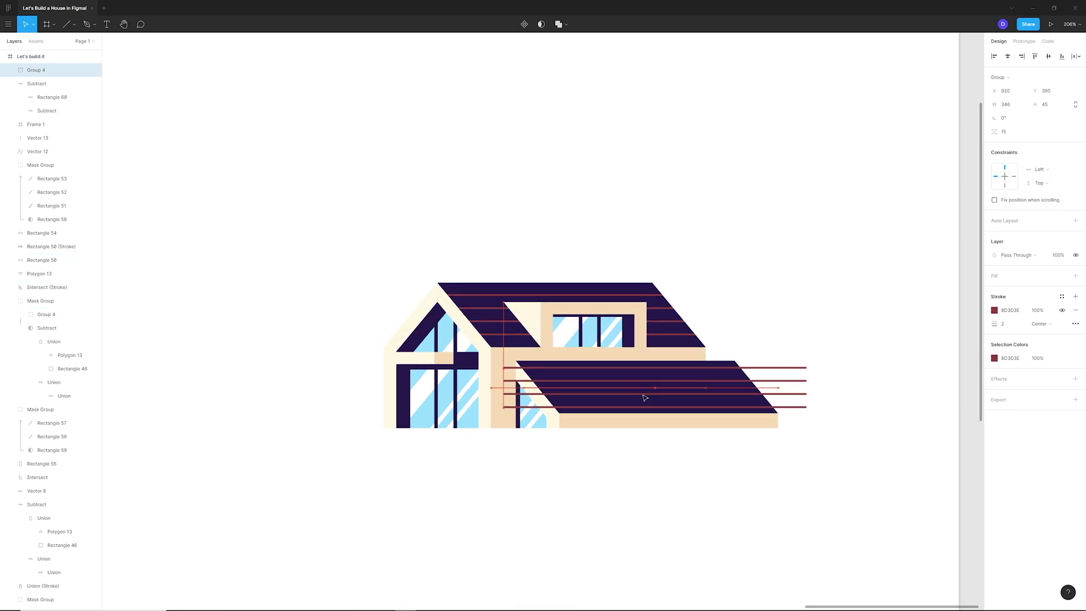
Reposition the pasted line group at about X 925, Y 402 on the lower roof and delete its lowest line.
scroll(644, 397, "up", 5)
left_click_drag(672, 387, 682, 400)
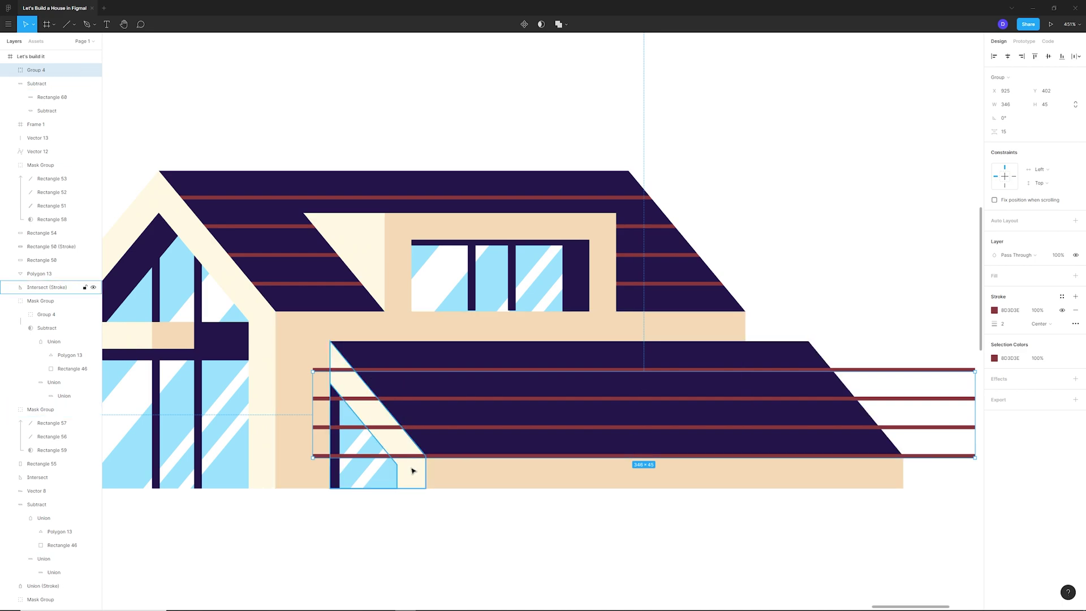
double_click(444, 459)
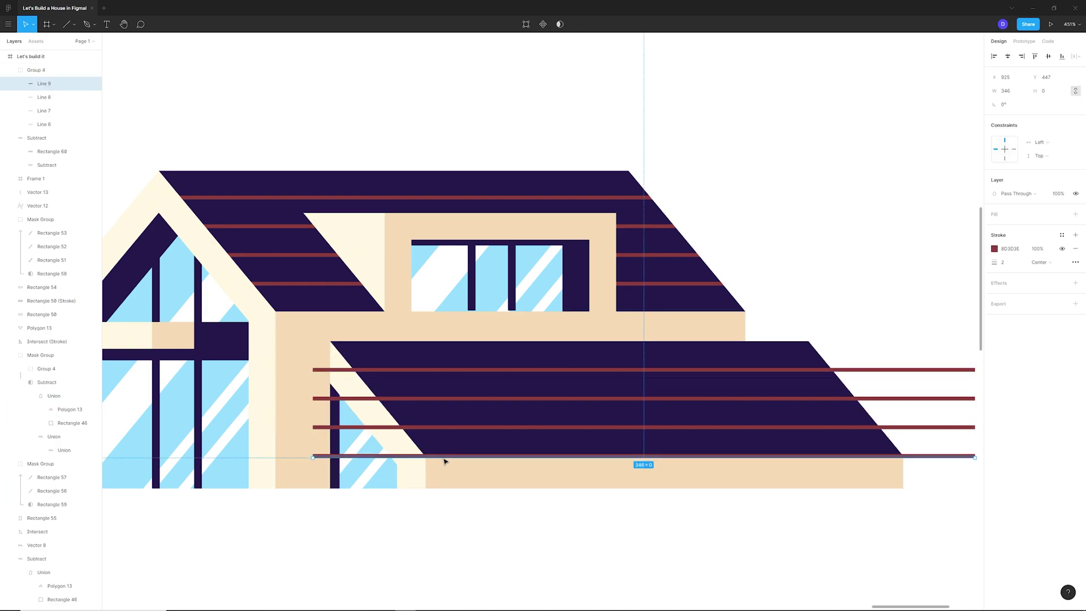
key("Delete")
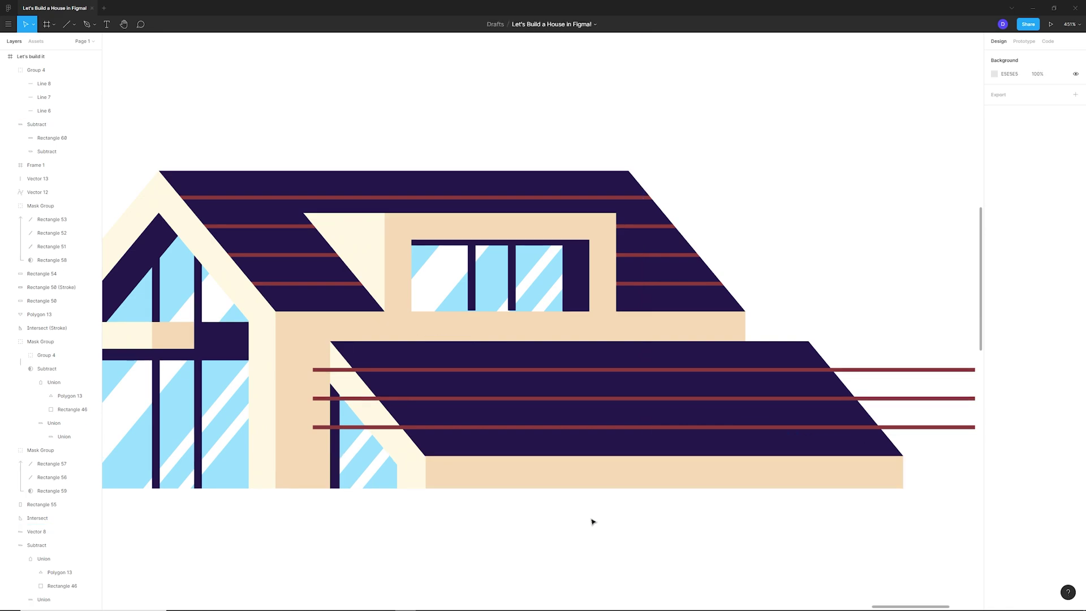
Duplicate the dark lower roof shape in place.
scroll(664, 477, "down", 5)
scroll(748, 433, "up", 4)
left_click(717, 426)
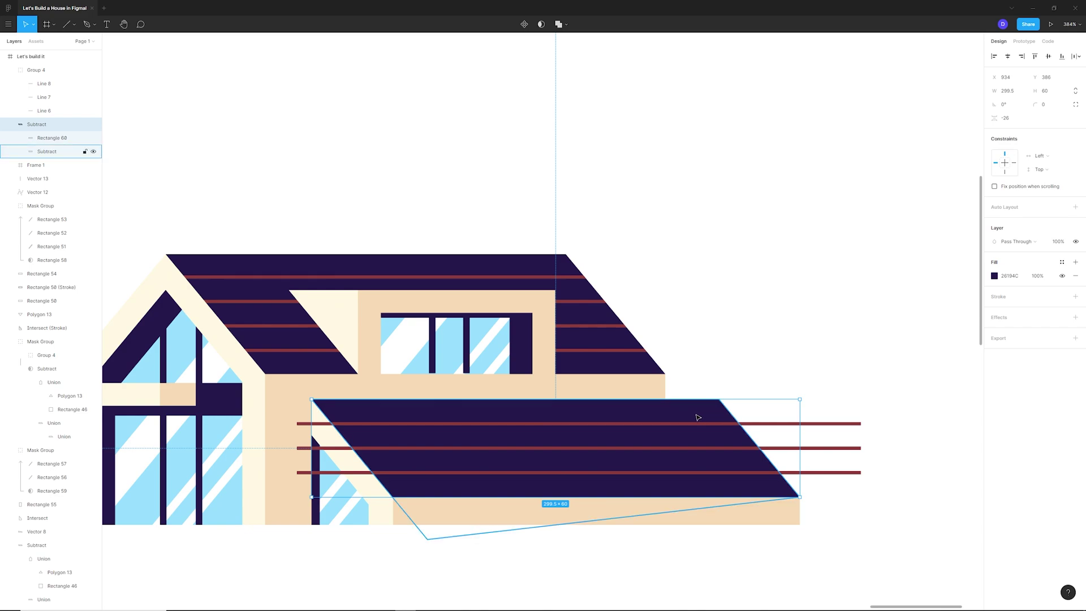
key("ctrl+d")
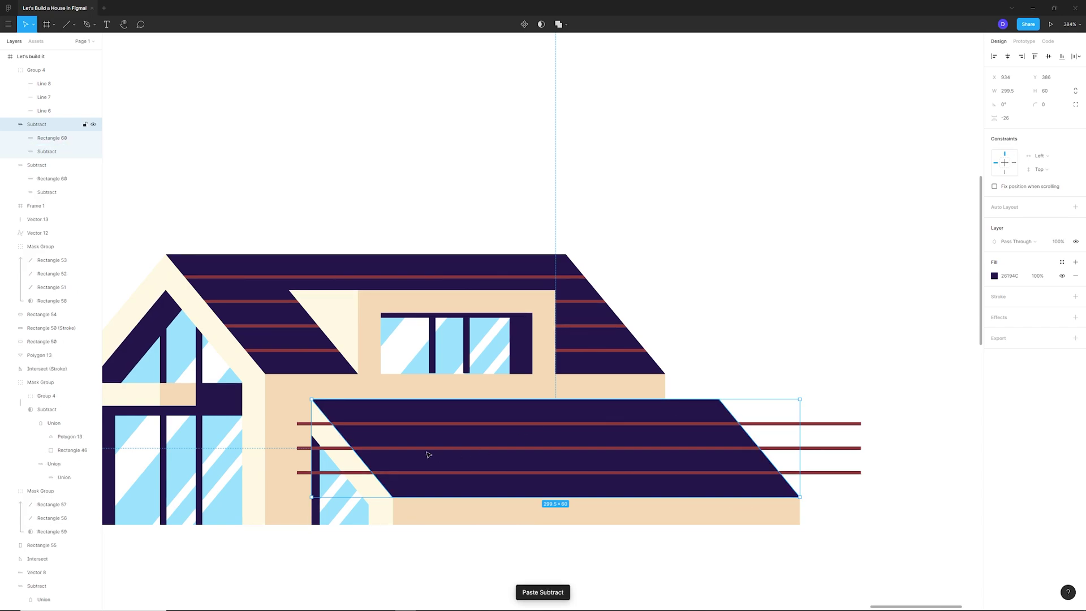
Mask the three red lines with the duplicated lower roof shape so they are clipped to its outline.
left_click(444, 424, "shift")
right_click(480, 417)
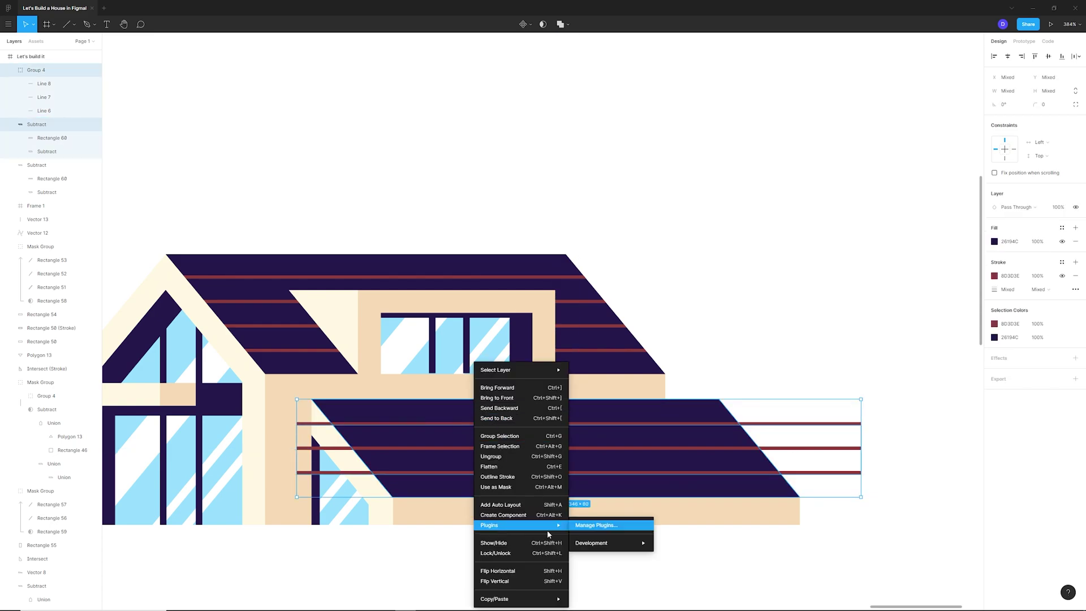
left_click(510, 487)
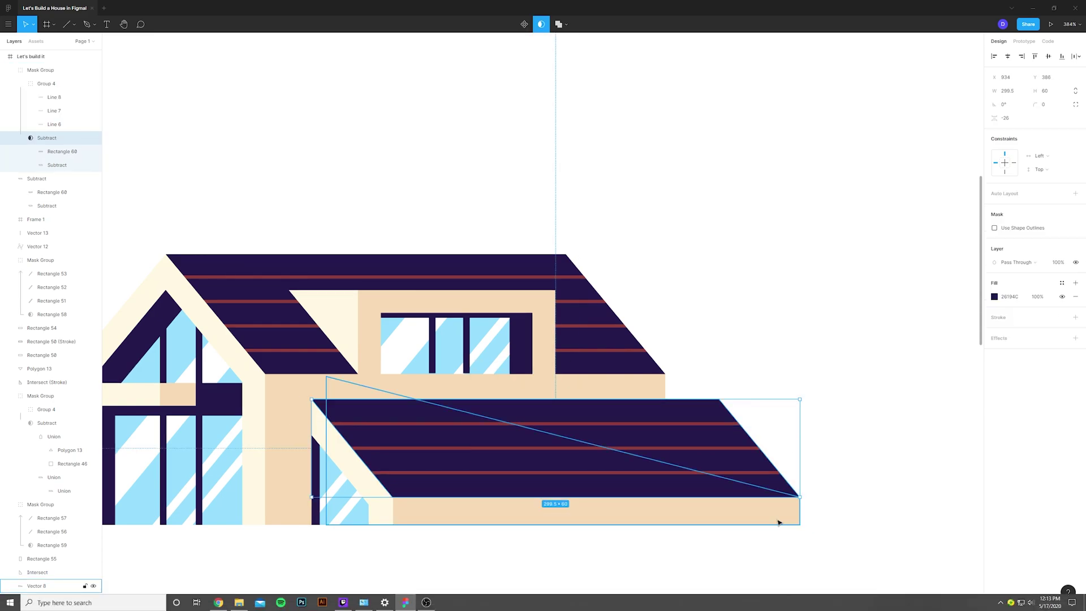
left_click(892, 516)
scroll(882, 378, "down", 10)
scroll(880, 360, "up", 2)
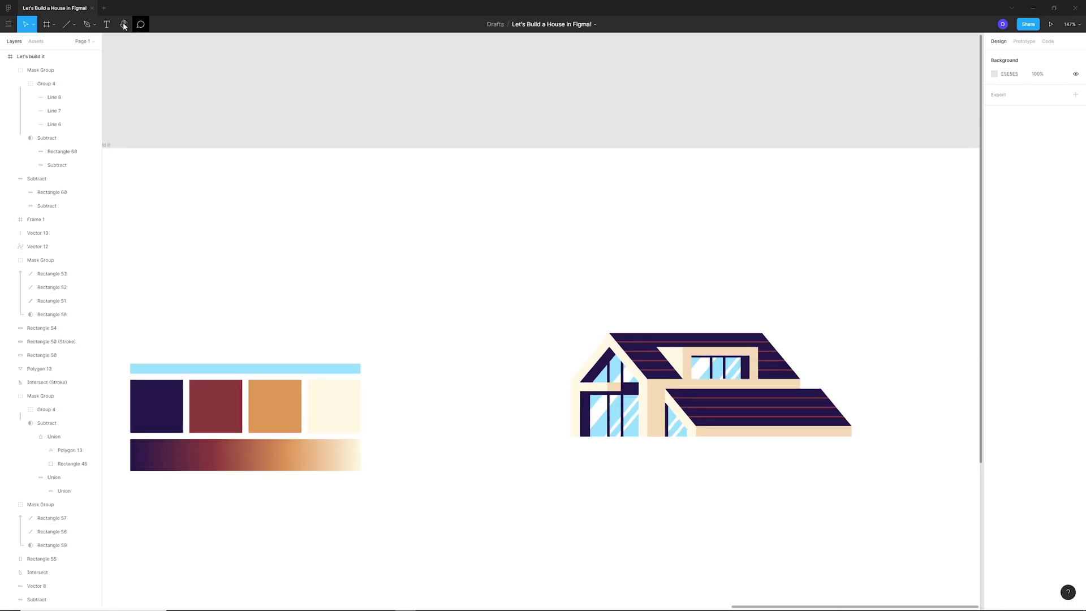
Draw an 11 × 18 chimney rectangle on the main roof's ridge and position it at about X 1048, Y 281.
left_click(66, 24)
left_click(75, 24)
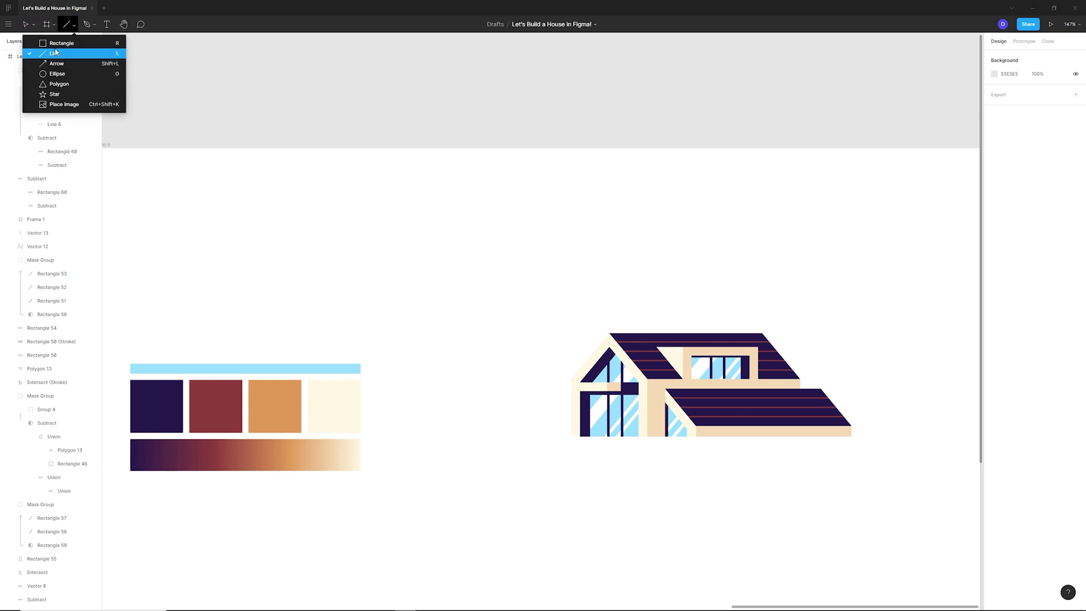
left_click(59, 44)
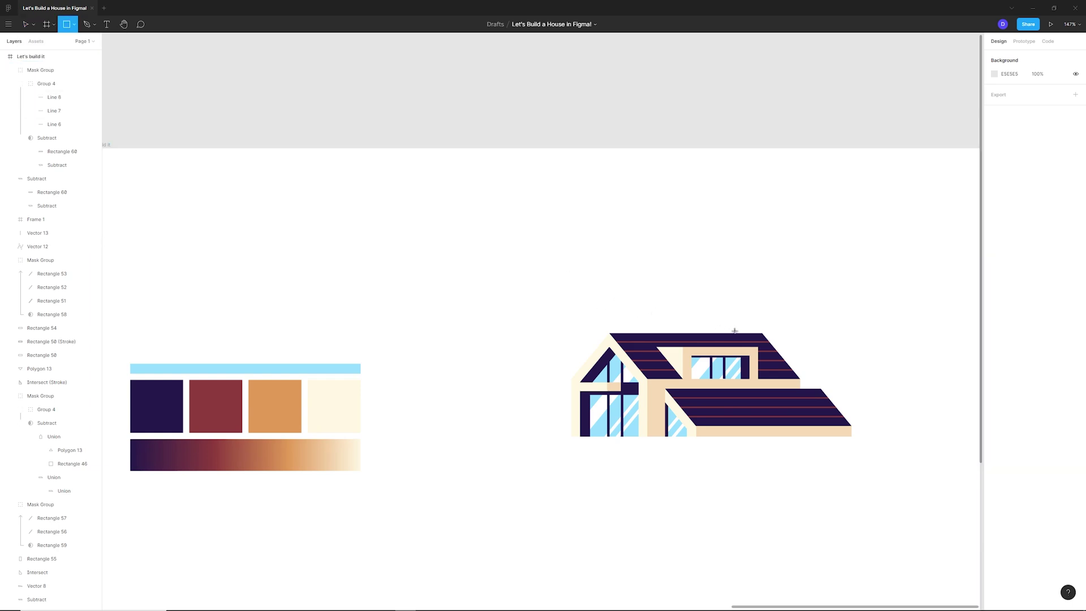
scroll(735, 330, "up", 6)
left_click_drag(701, 335, 726, 305)
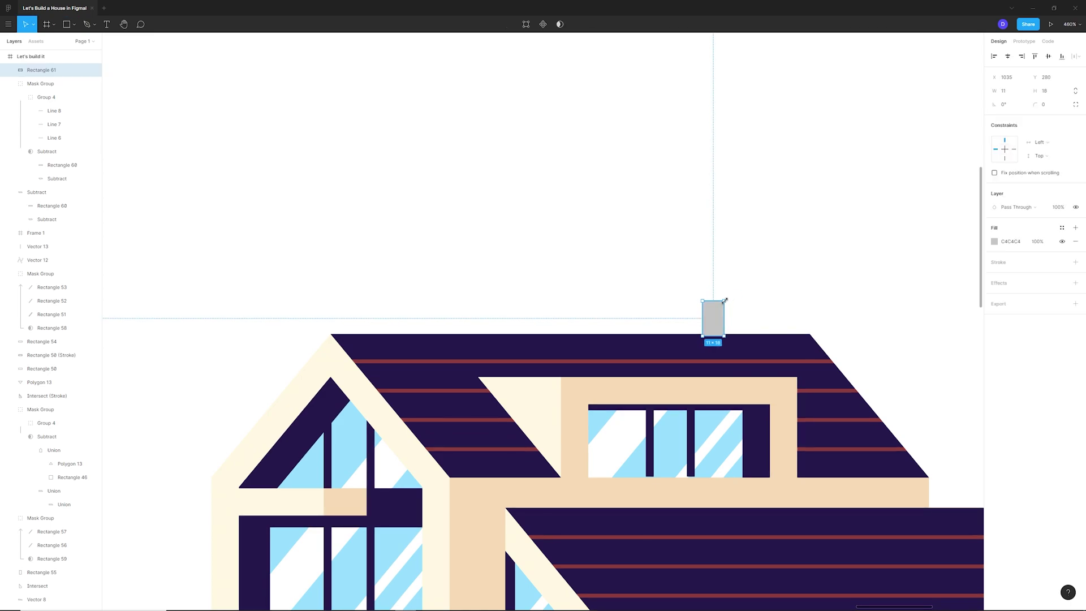
scroll(767, 302, "up", 5)
left_click_drag(644, 342, 707, 349)
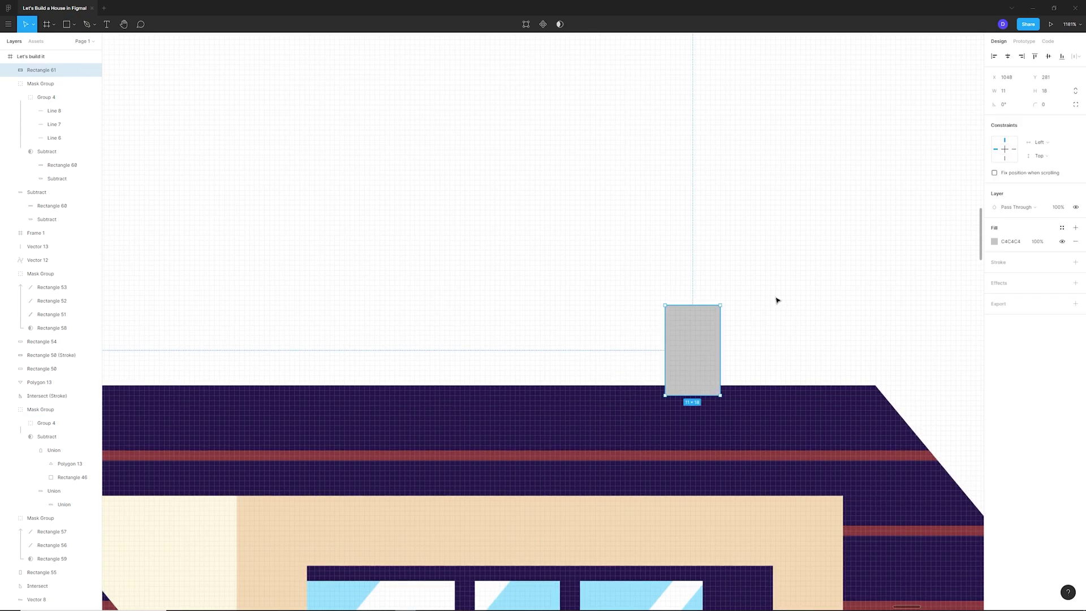
Fill the chimney rectangle with the dark purple sampled from the main roof.
scroll(790, 305, "down", 6)
left_click(994, 241)
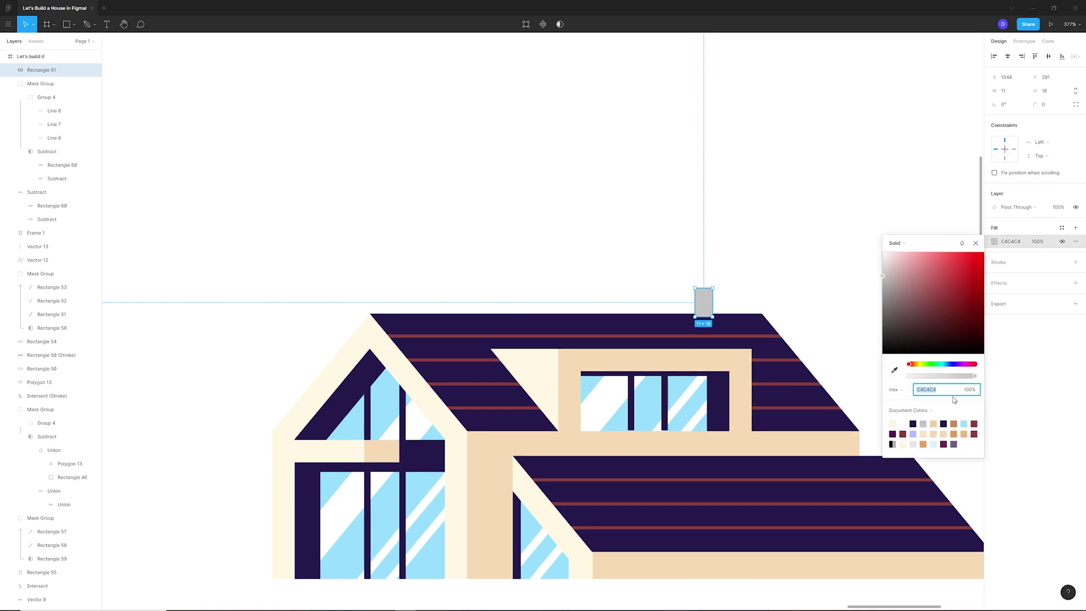
left_click(894, 371)
left_click(725, 331)
scroll(799, 315, "down", 8)
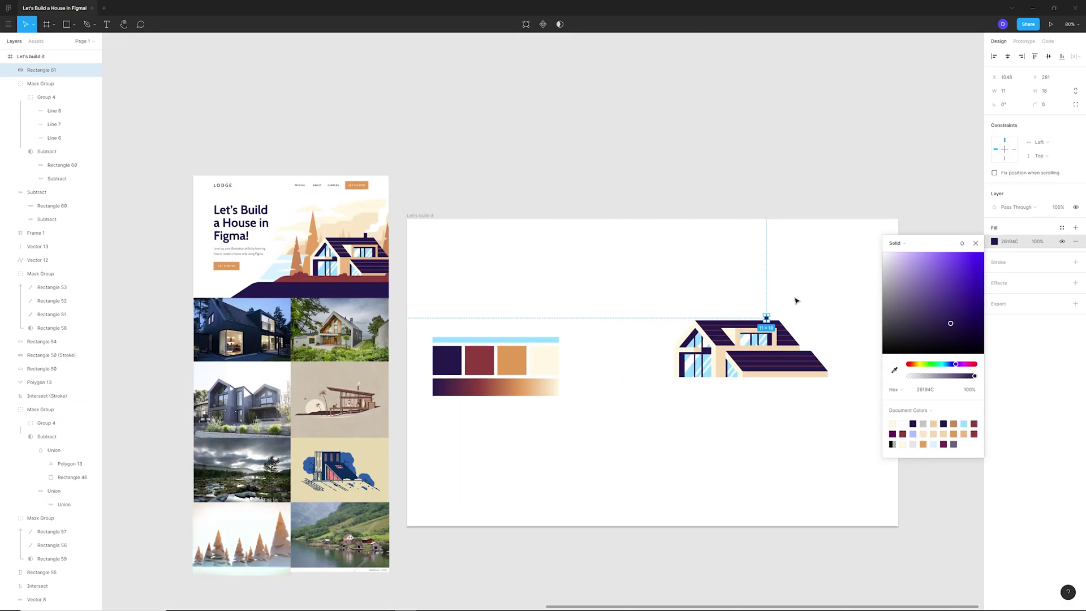
left_click(798, 314)
scroll(817, 320, "up", 6)
scroll(744, 354, "down", 8)
scroll(710, 362, "up", 7)
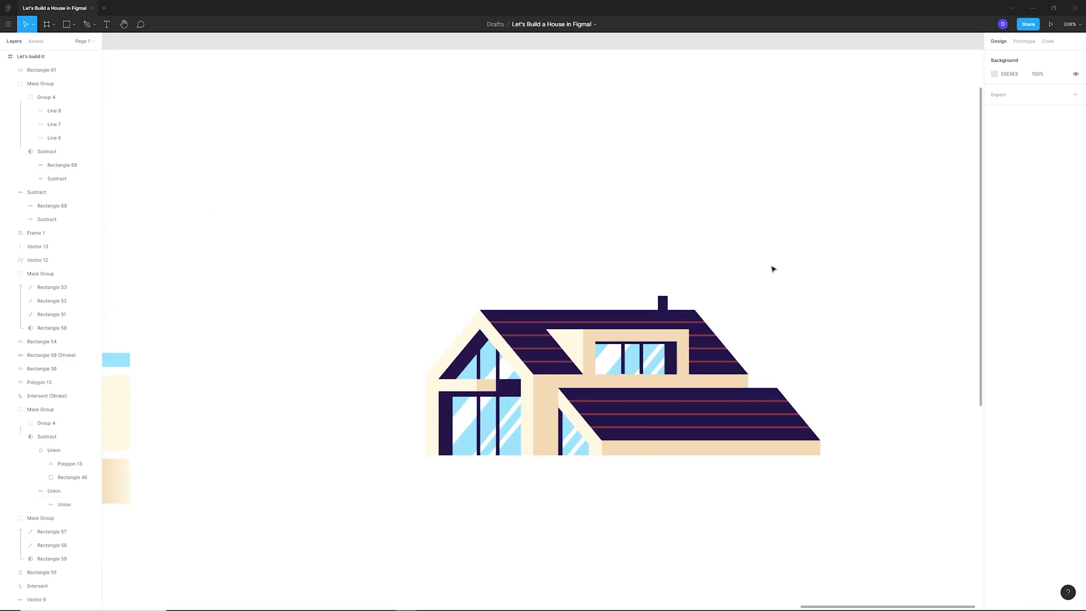
scroll(769, 391, "down", 4)
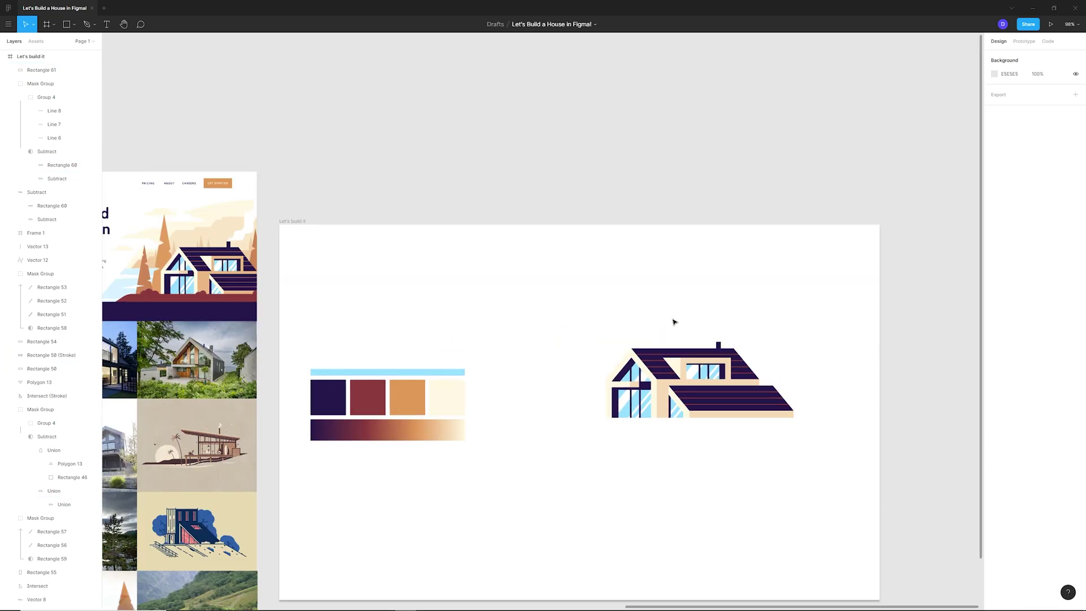